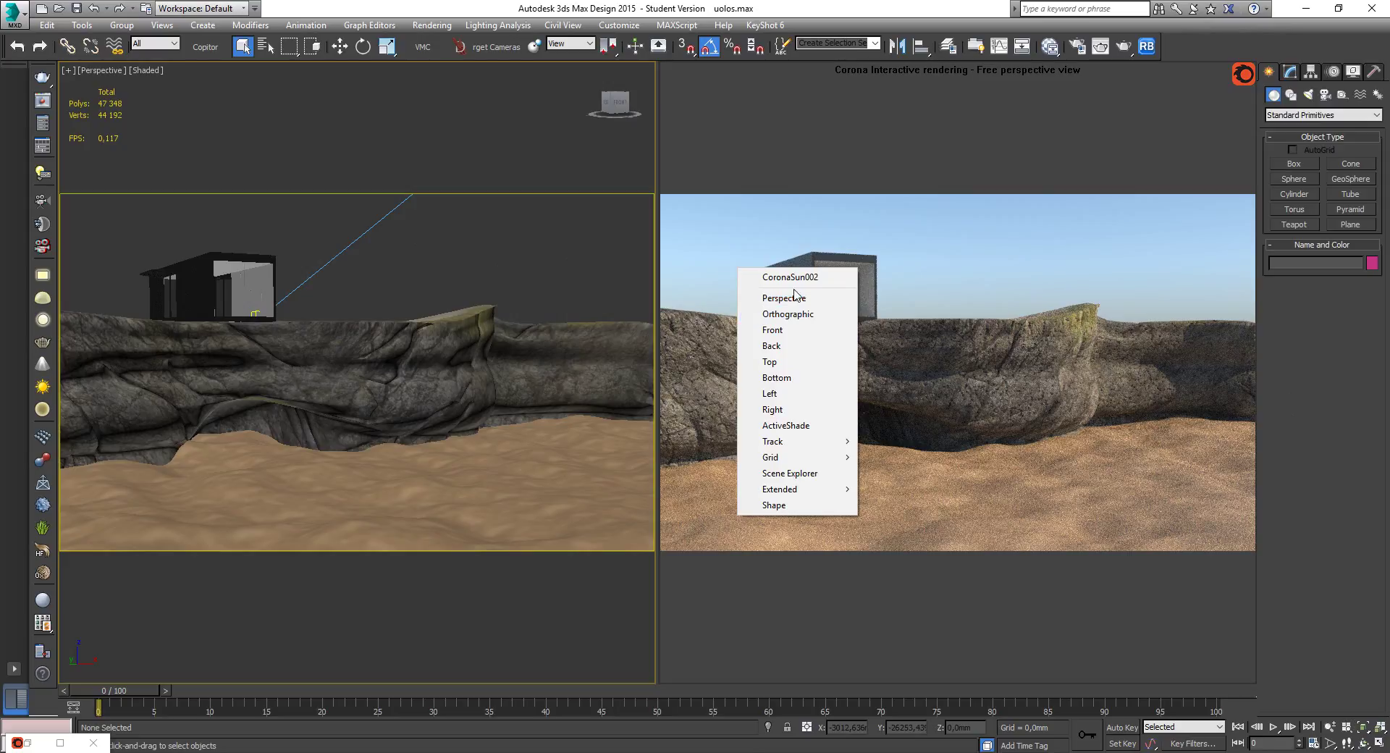
Create a V-Ray target camera from the perspective view and show that camera in both viewports.
click(793, 278)
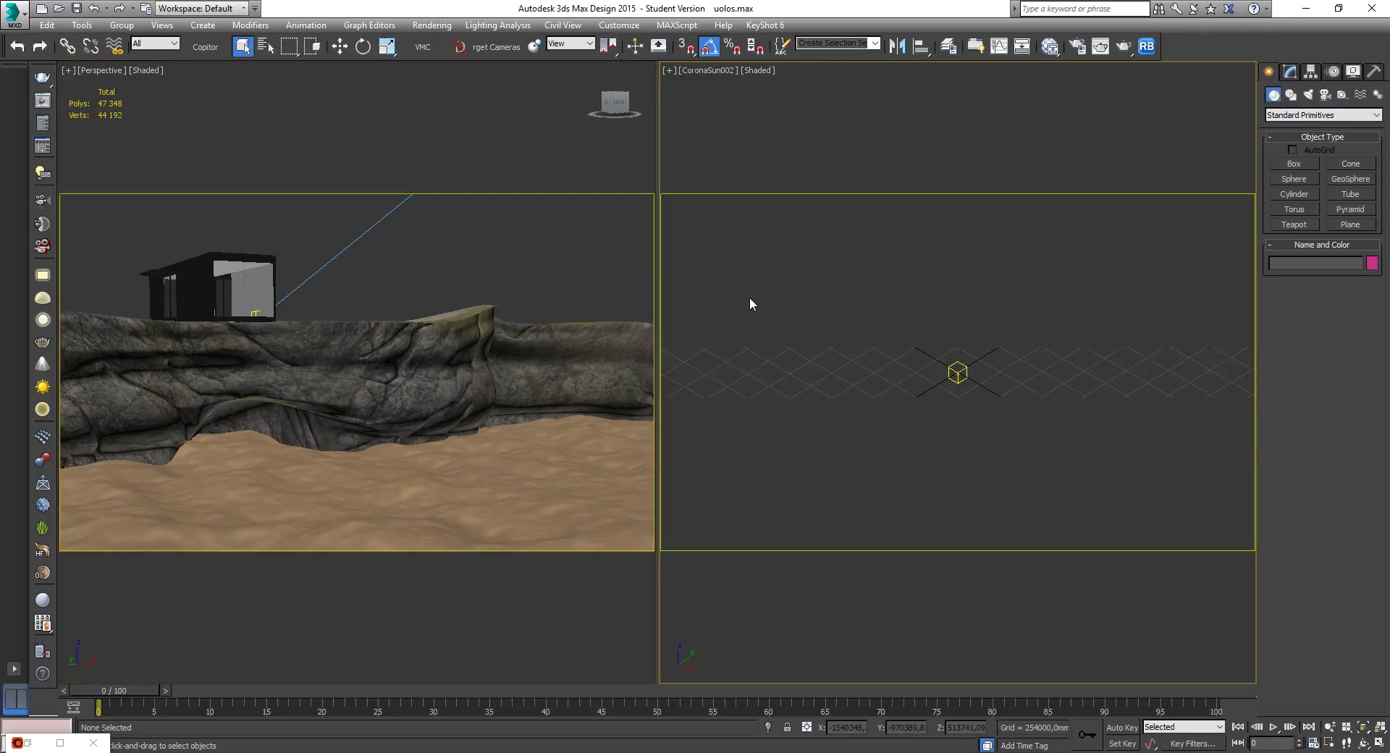
click(506, 110)
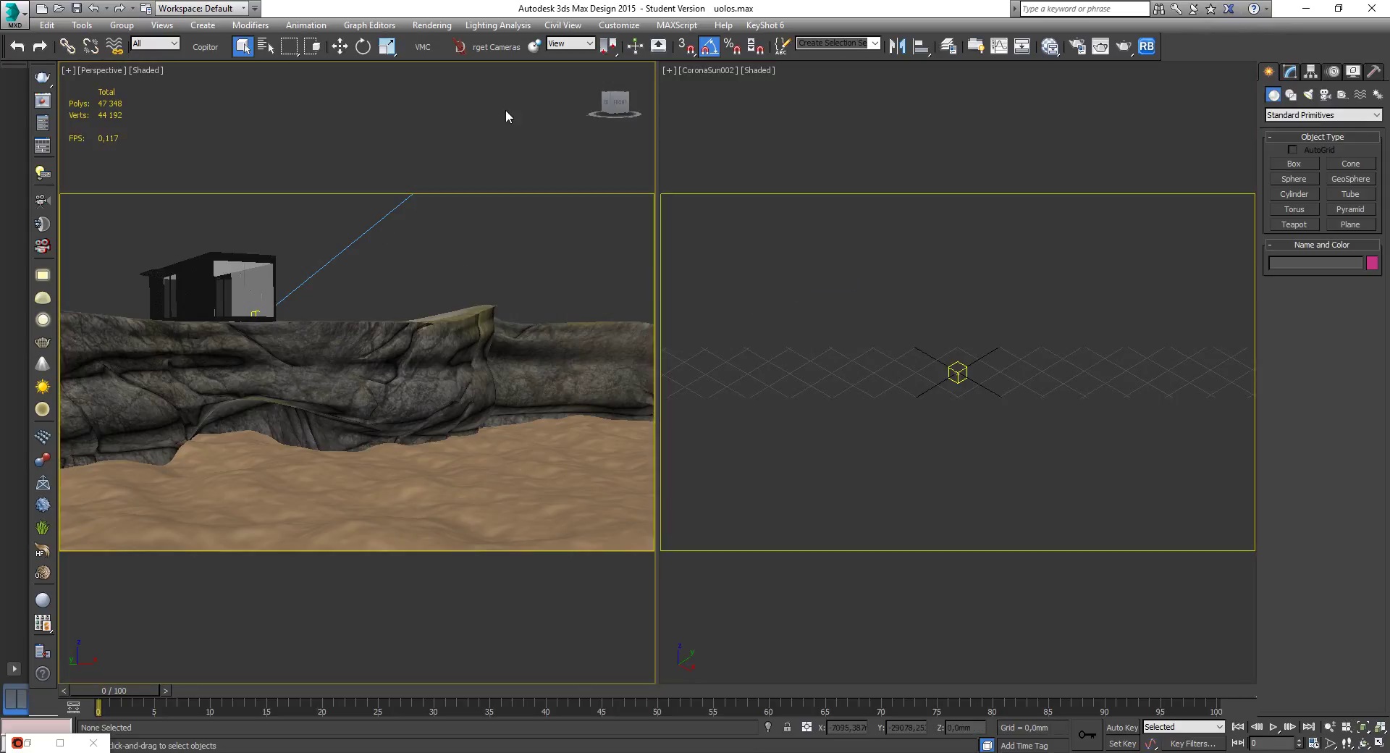
click(504, 49)
click(743, 322)
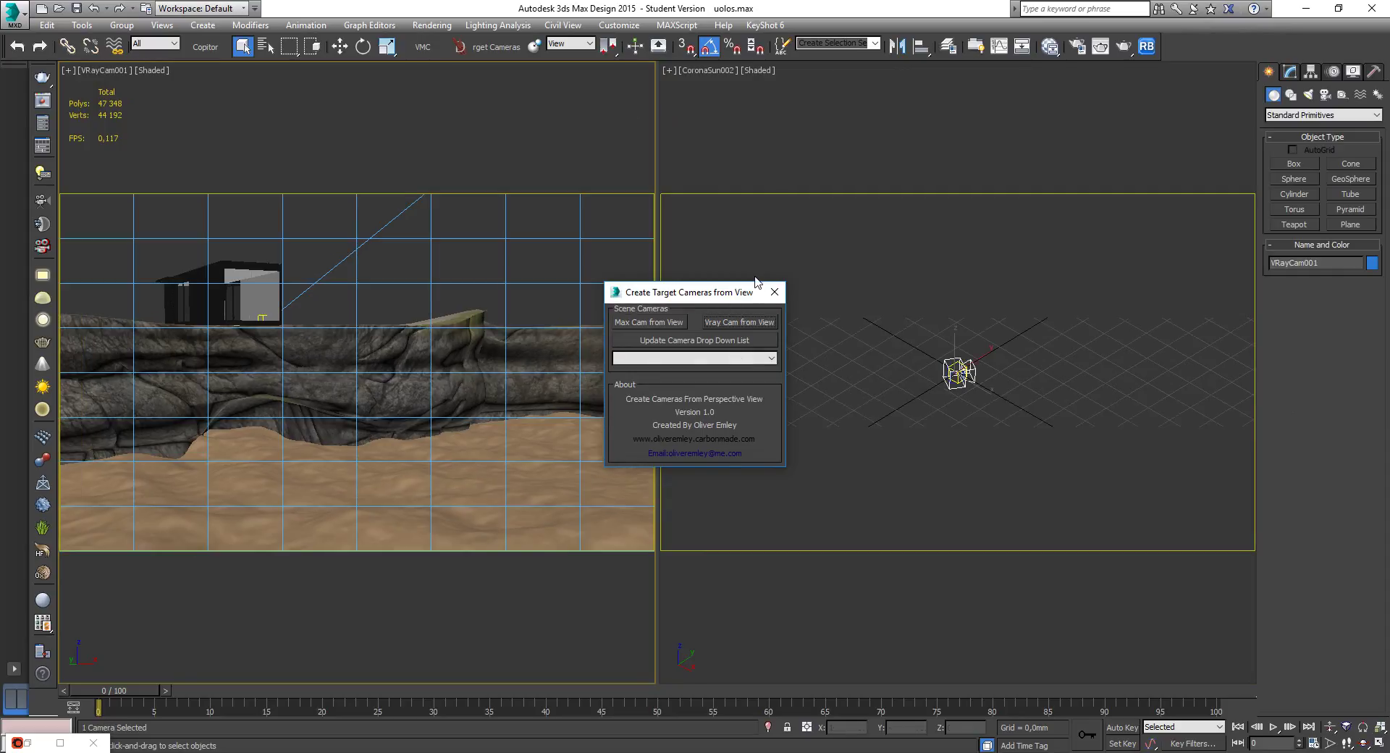
click(843, 275)
key(c)
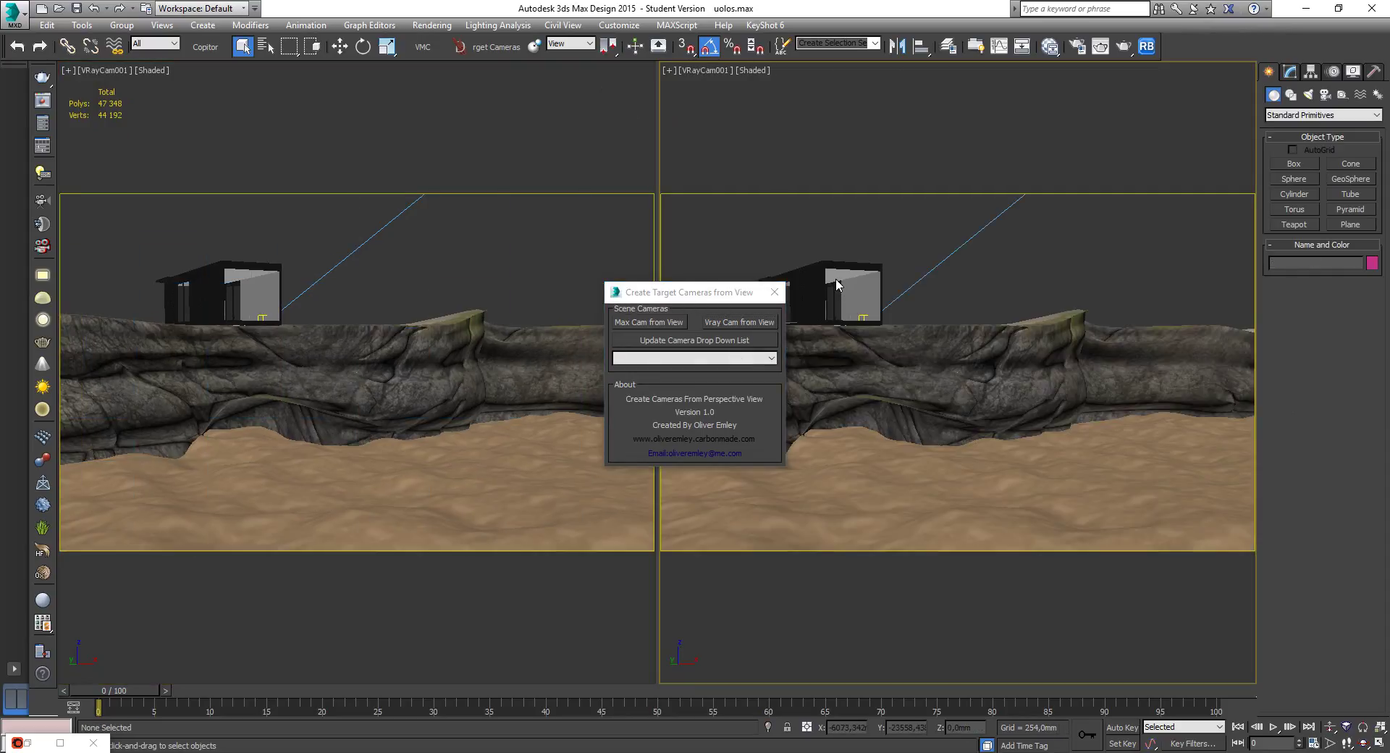
click(775, 292)
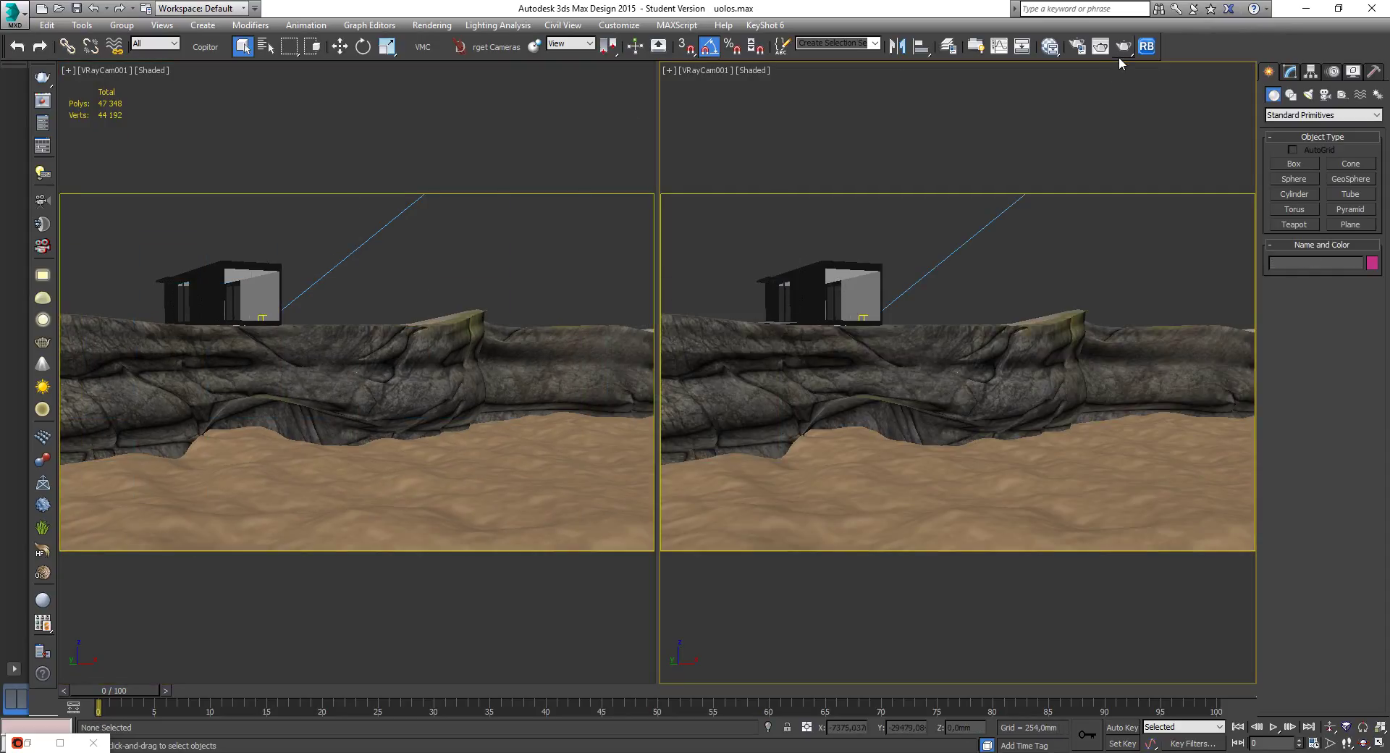
Review the Corona scene and camera render settings and toggle the lock on the rendered VRayCam001 view.
click(1077, 47)
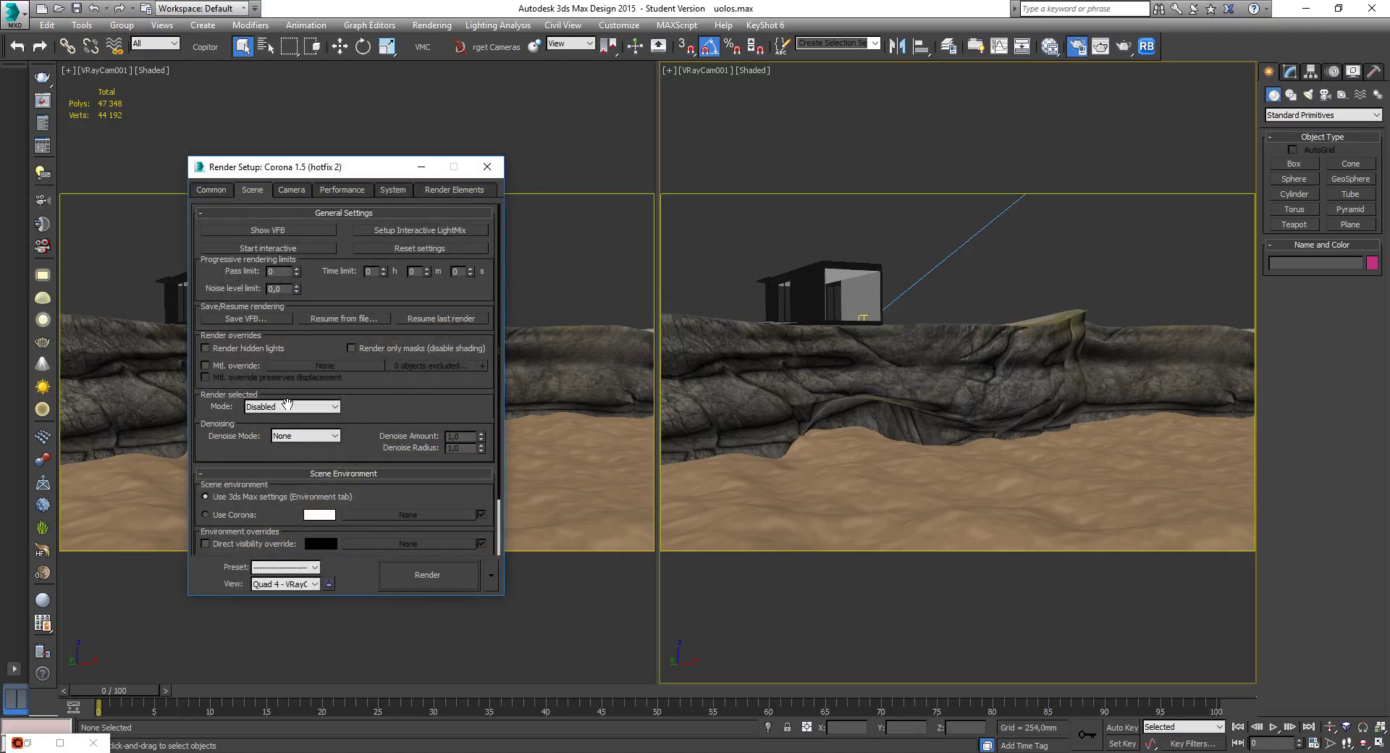
click(293, 190)
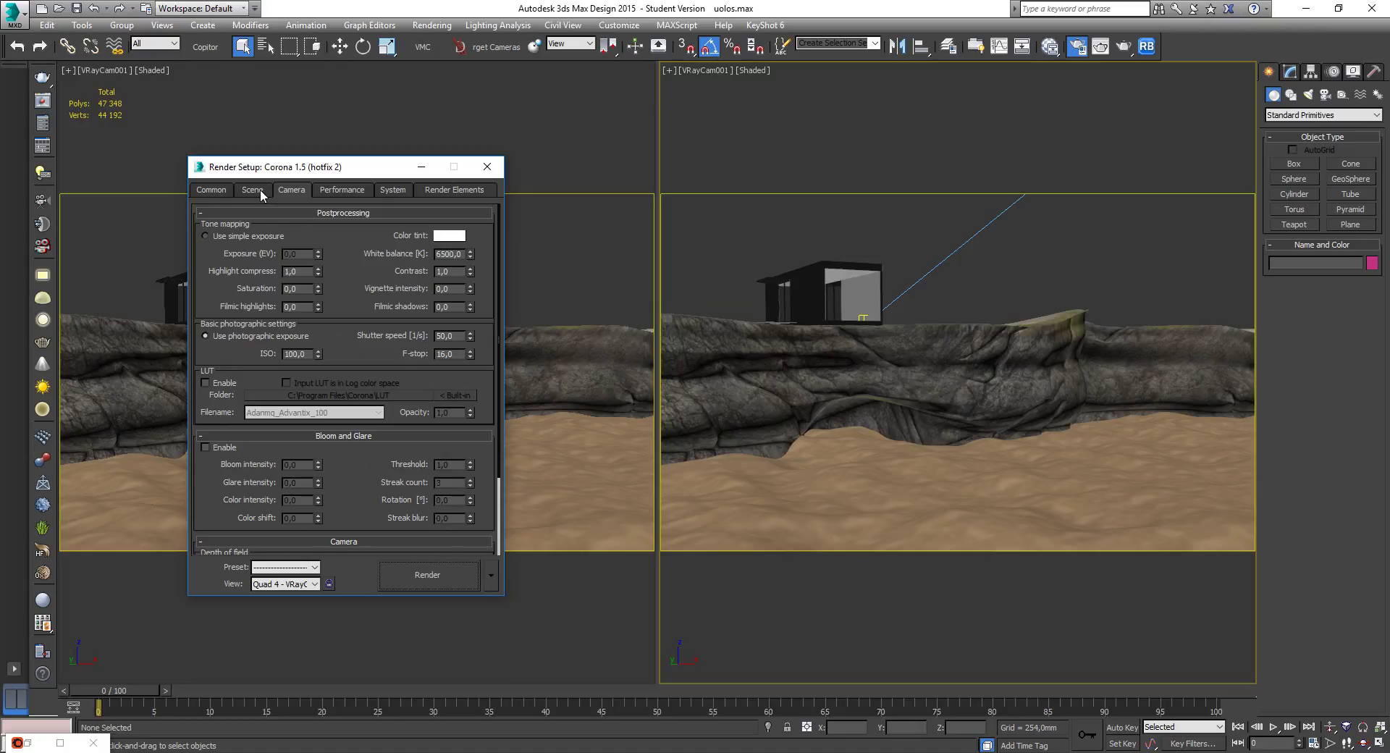
click(329, 584)
click(488, 168)
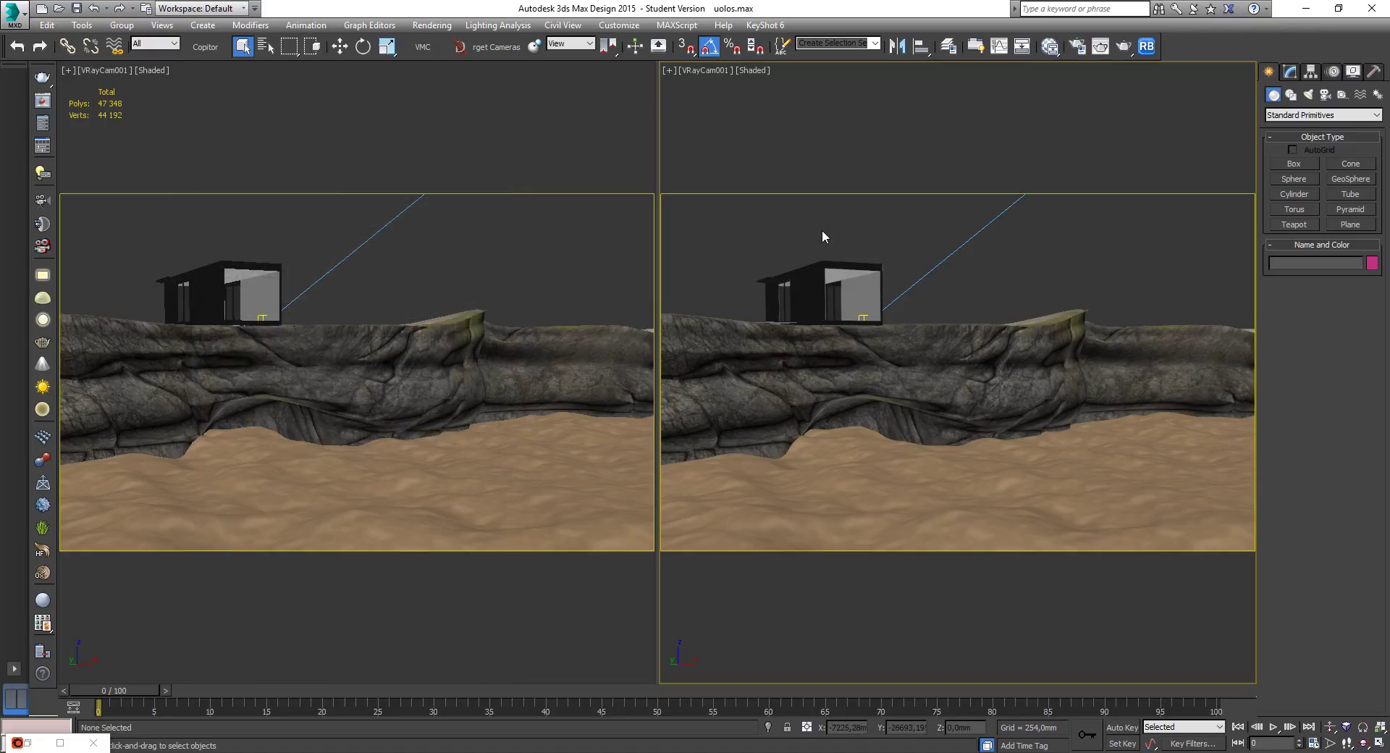
Turn the second camera viewport into a Corona Interactive viewport and start the interactive rendering session.
click(711, 72)
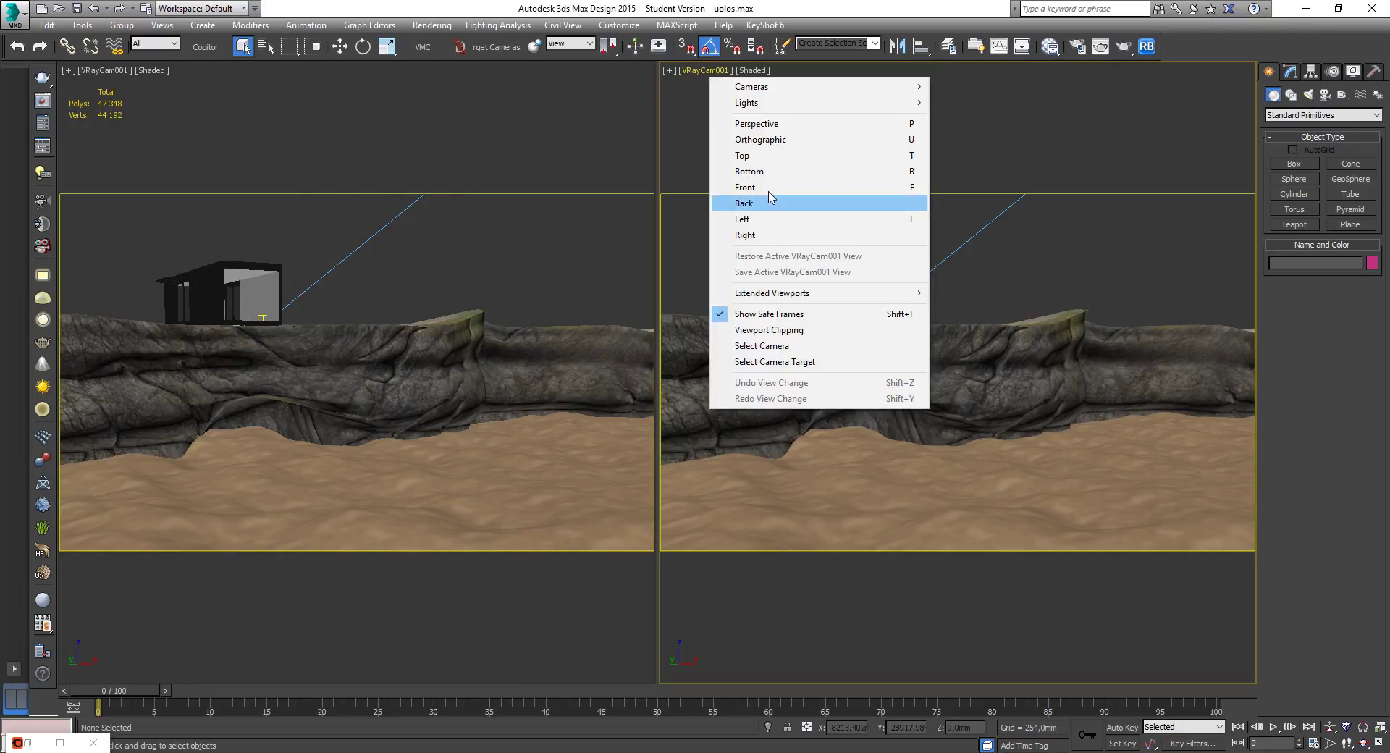
mouse_move(797, 301)
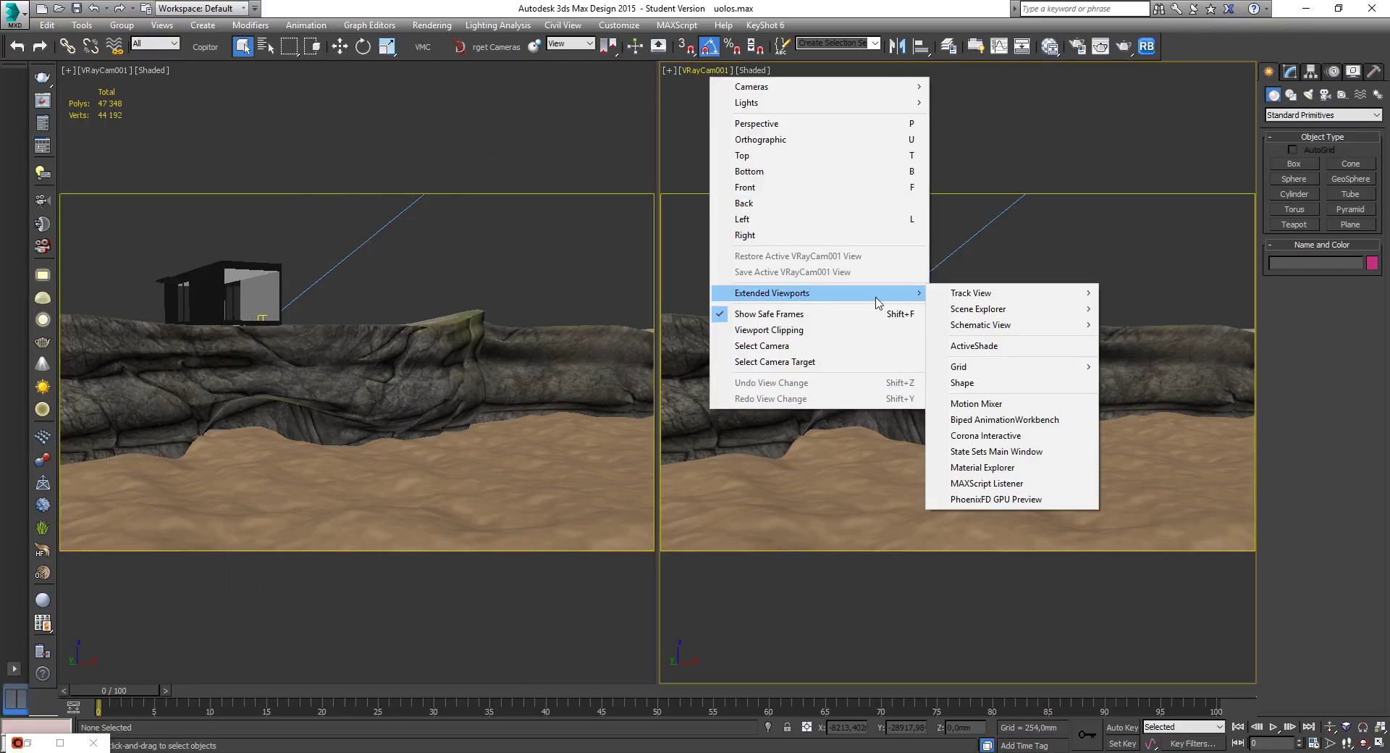
mouse_move(869, 301)
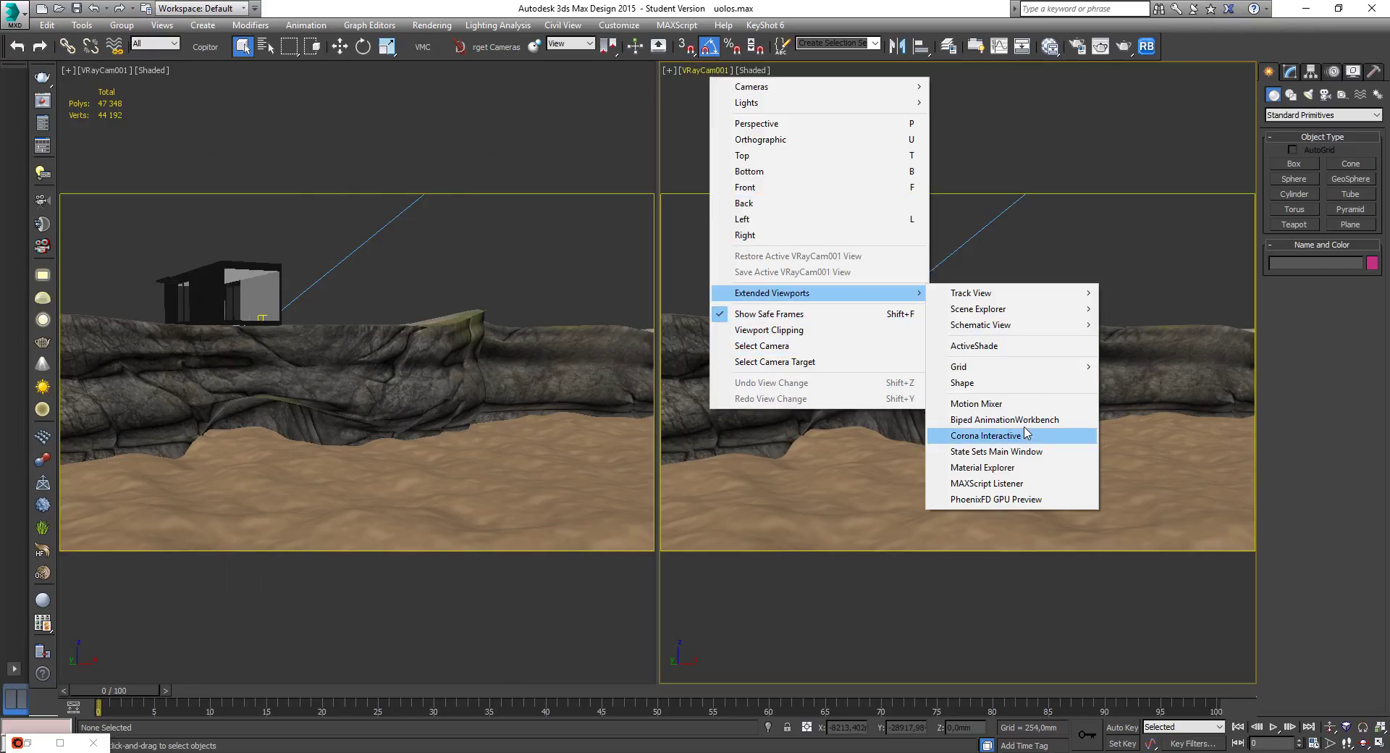
click(997, 438)
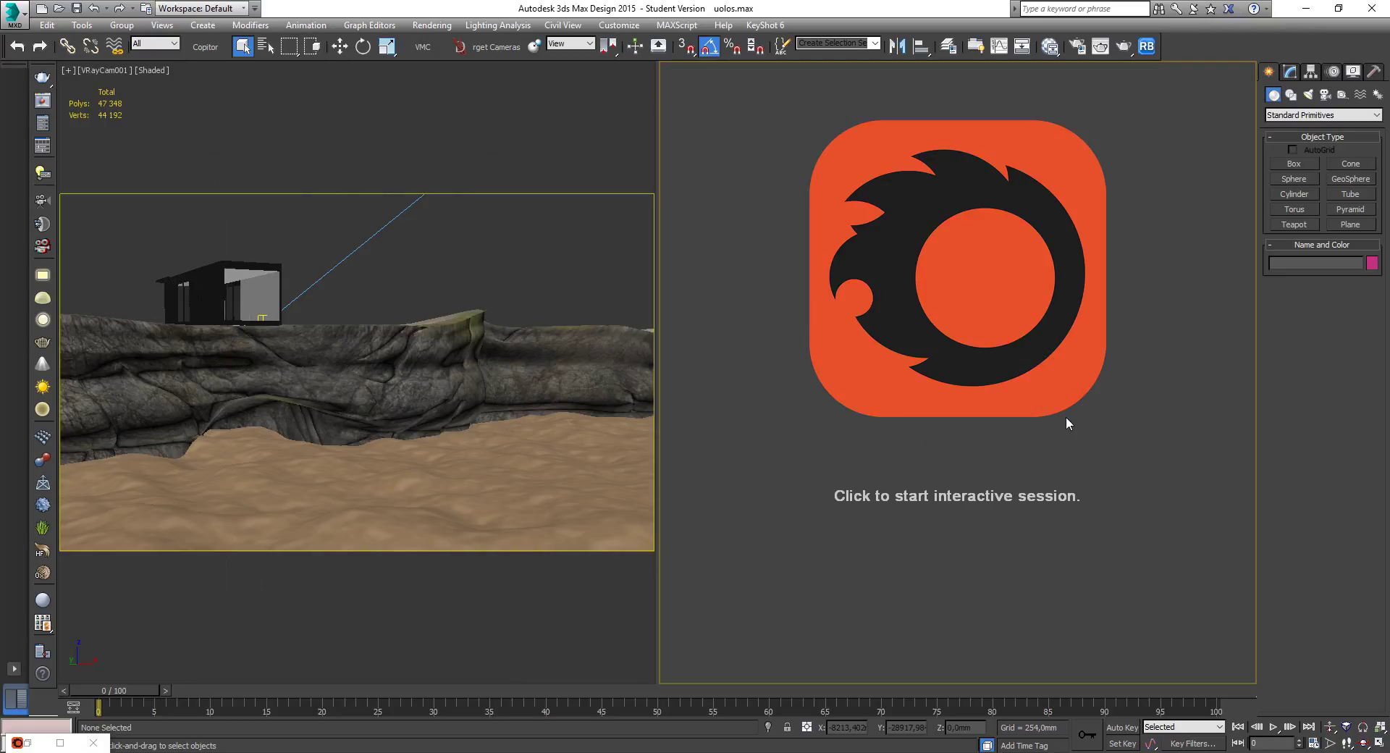
click(1037, 436)
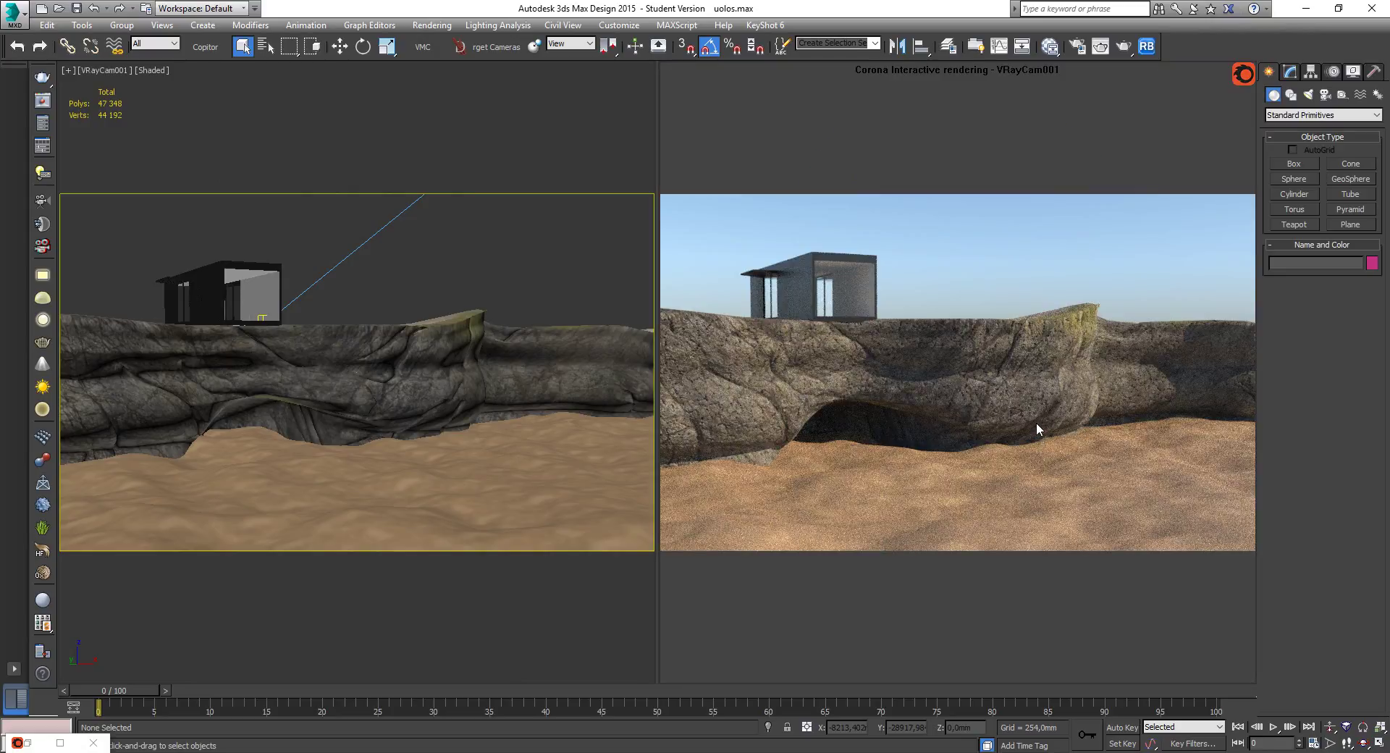
Switch the shaded camera viewport to the Top view, showing the whole terrain, house, sun and camera.
click(545, 283)
key(t)
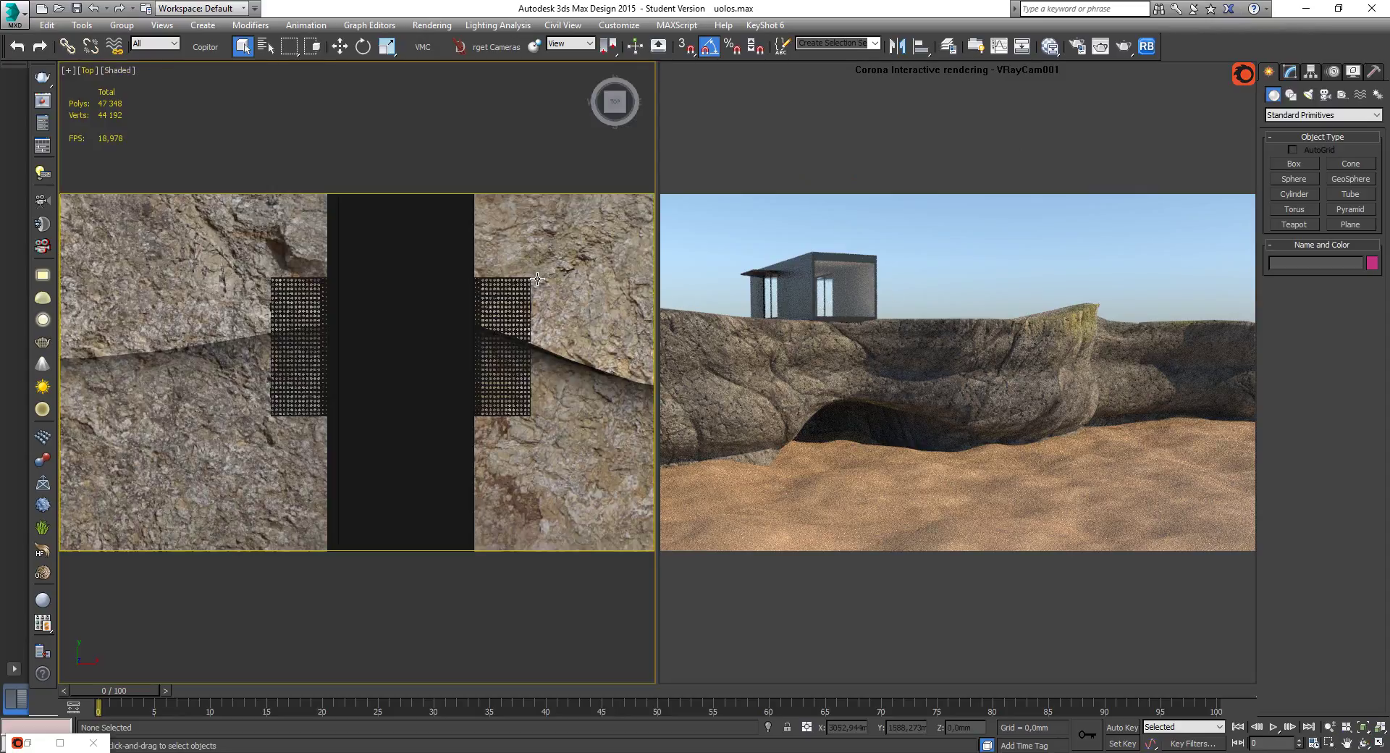
scroll(541, 320, down, 5)
middle_drag(541, 320, 406, 278)
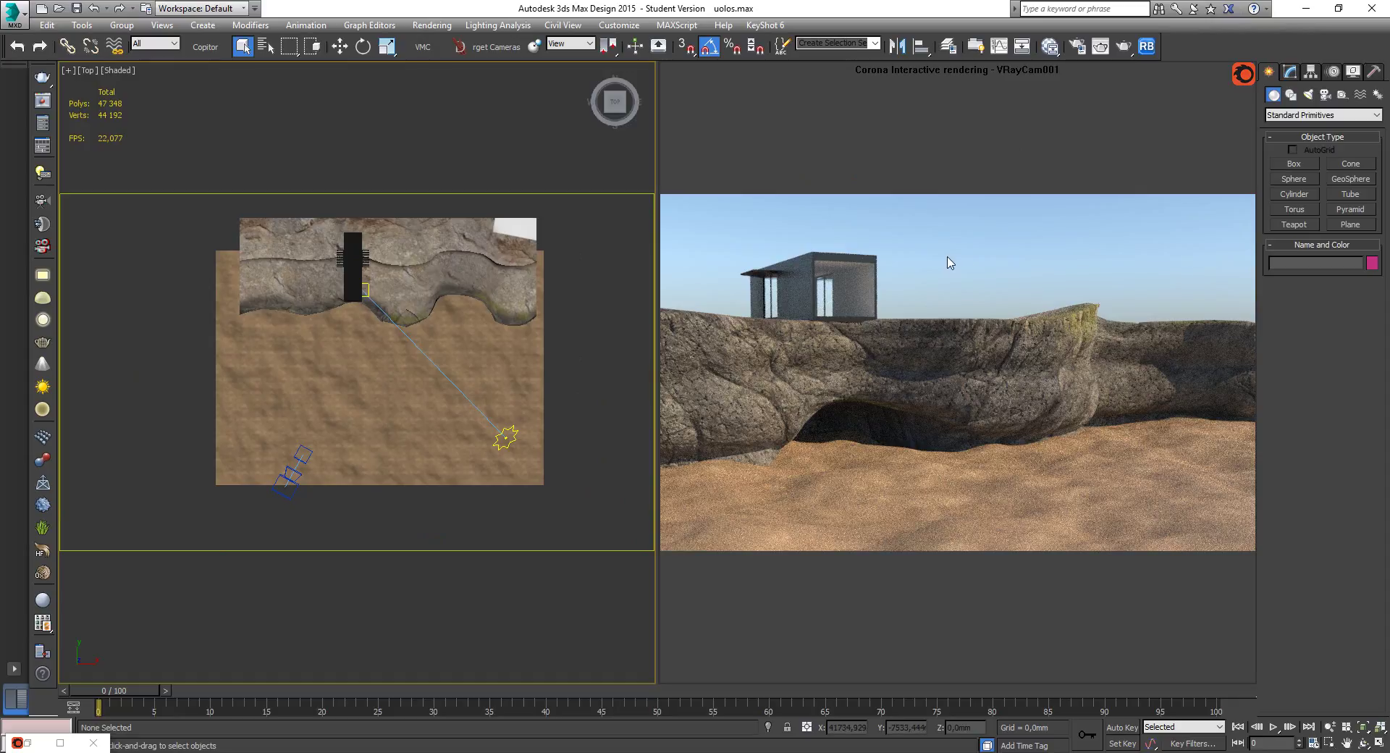
Create a box around the entire scene, about 56215 mm long, 52439 mm wide and 41952 mm high.
click(1285, 117)
click(1285, 128)
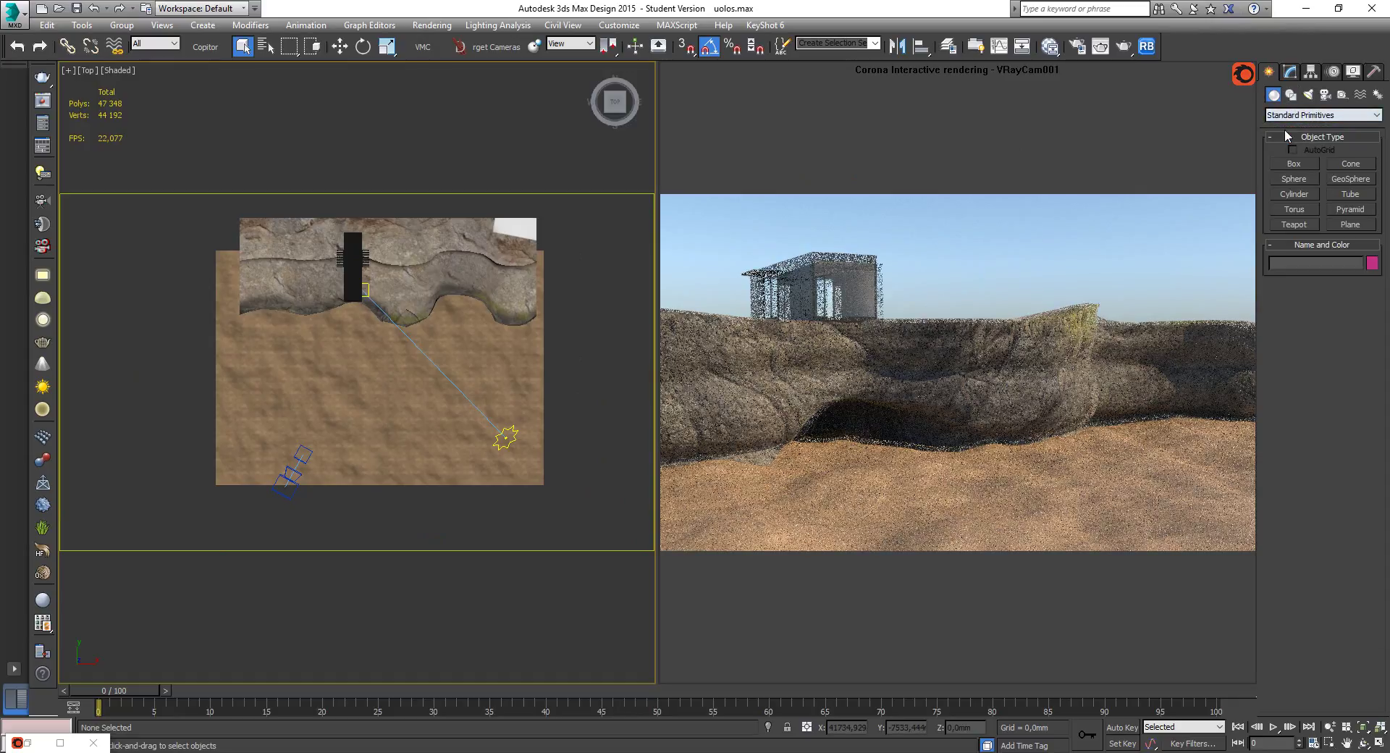
click(1285, 115)
click(1280, 123)
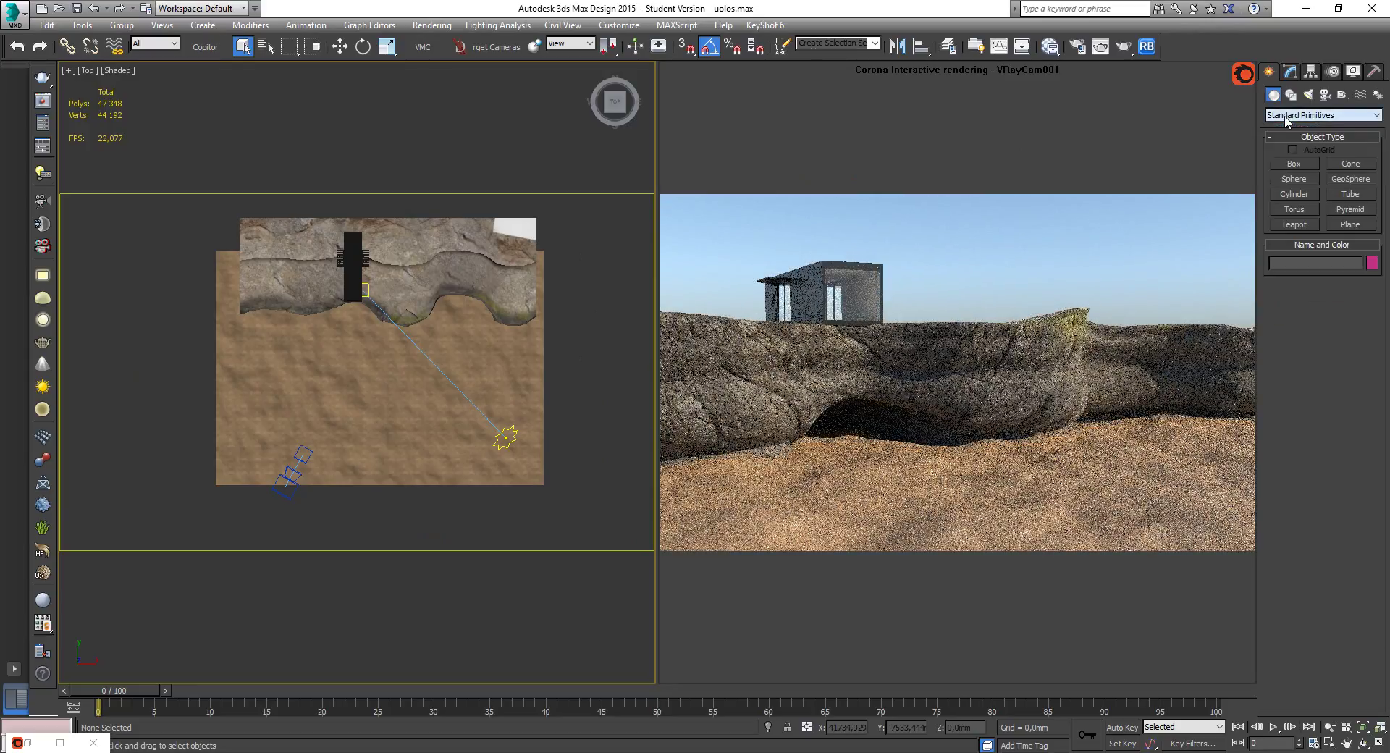
click(1285, 161)
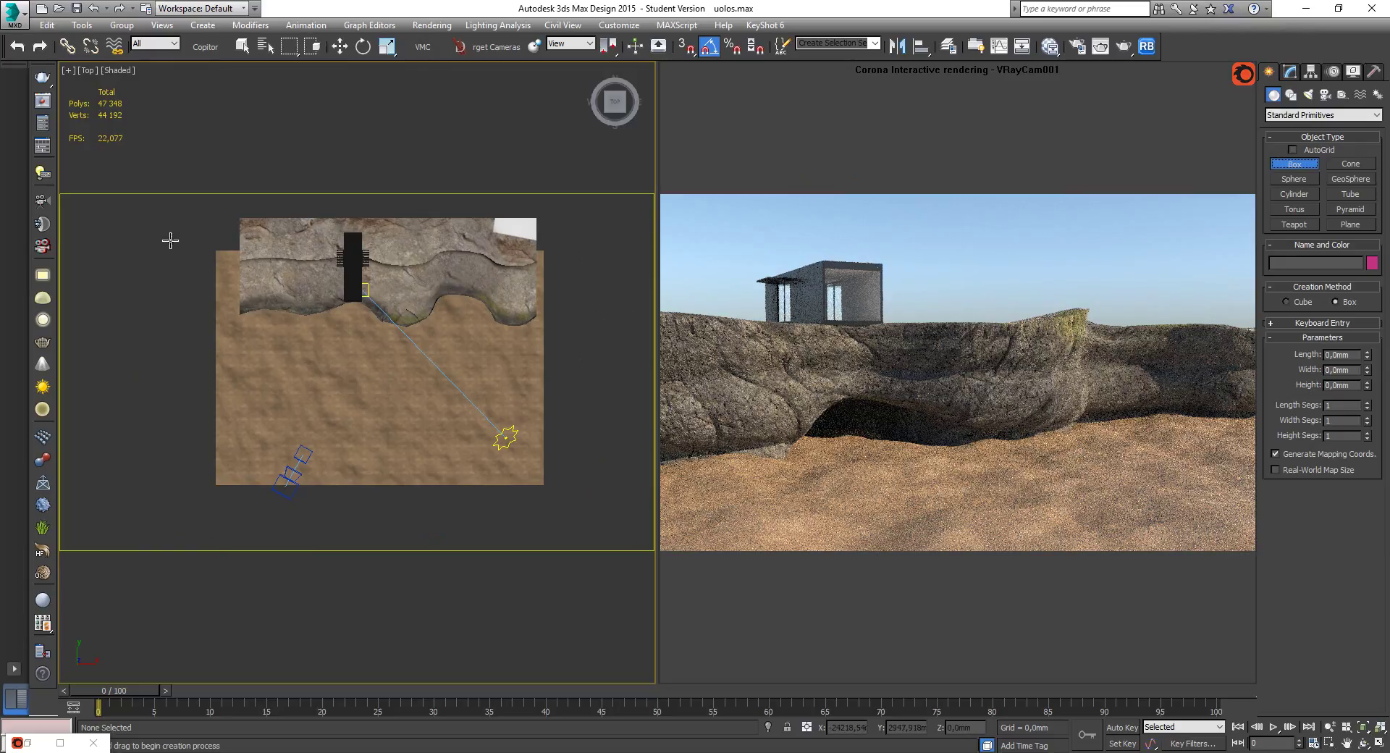
scroll(190, 242, down, 2)
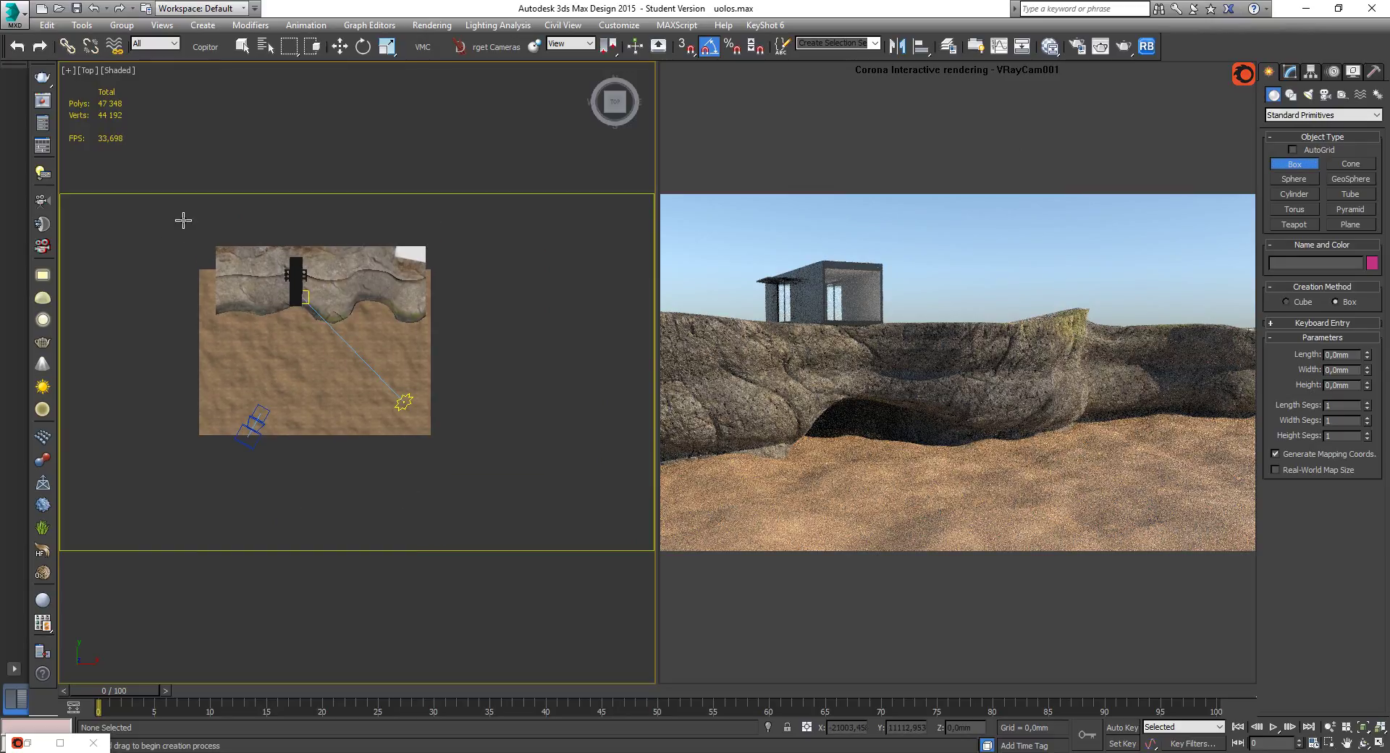
drag(184, 222, 457, 515)
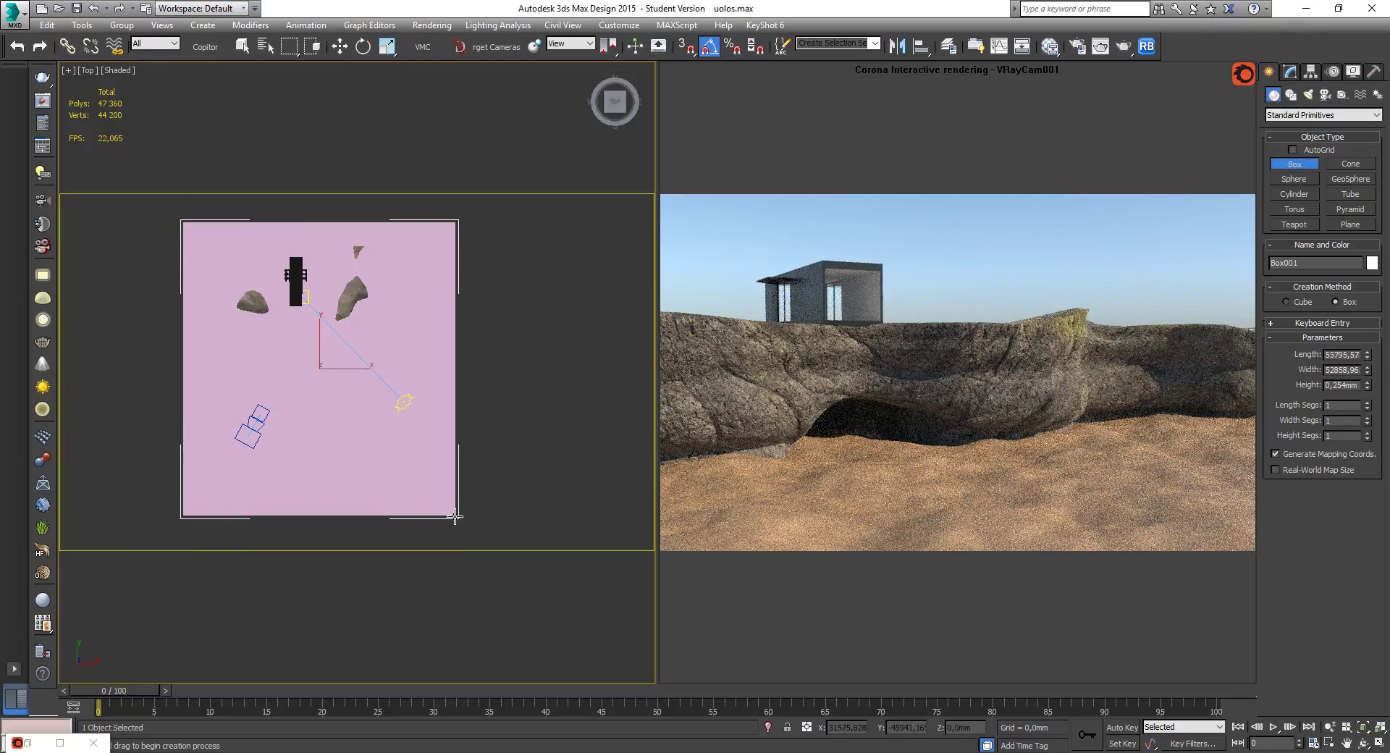
right_click(462, 298)
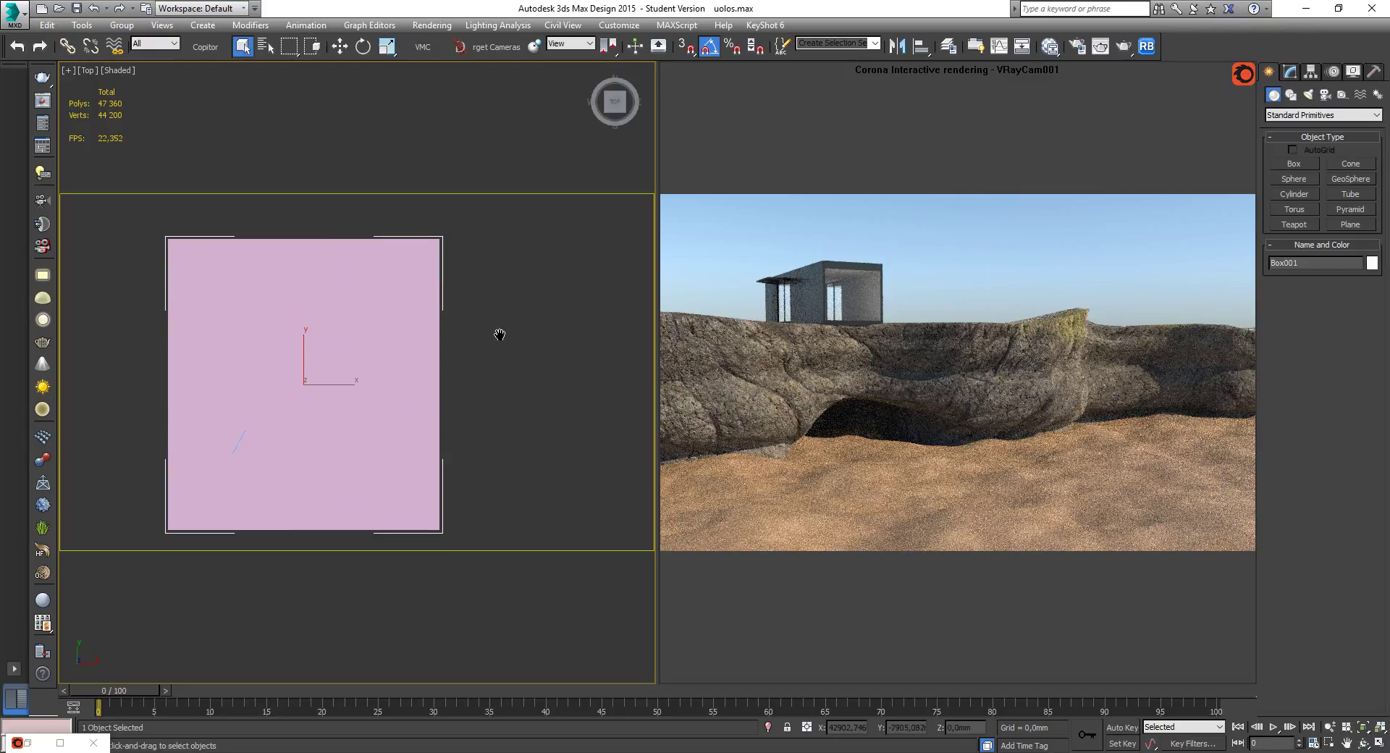
In the Left wireframe view, move the box down until its base lies just below the sand terrain.
key(l)
scroll(441, 356, down, 3)
middle_drag(443, 354, 398, 387)
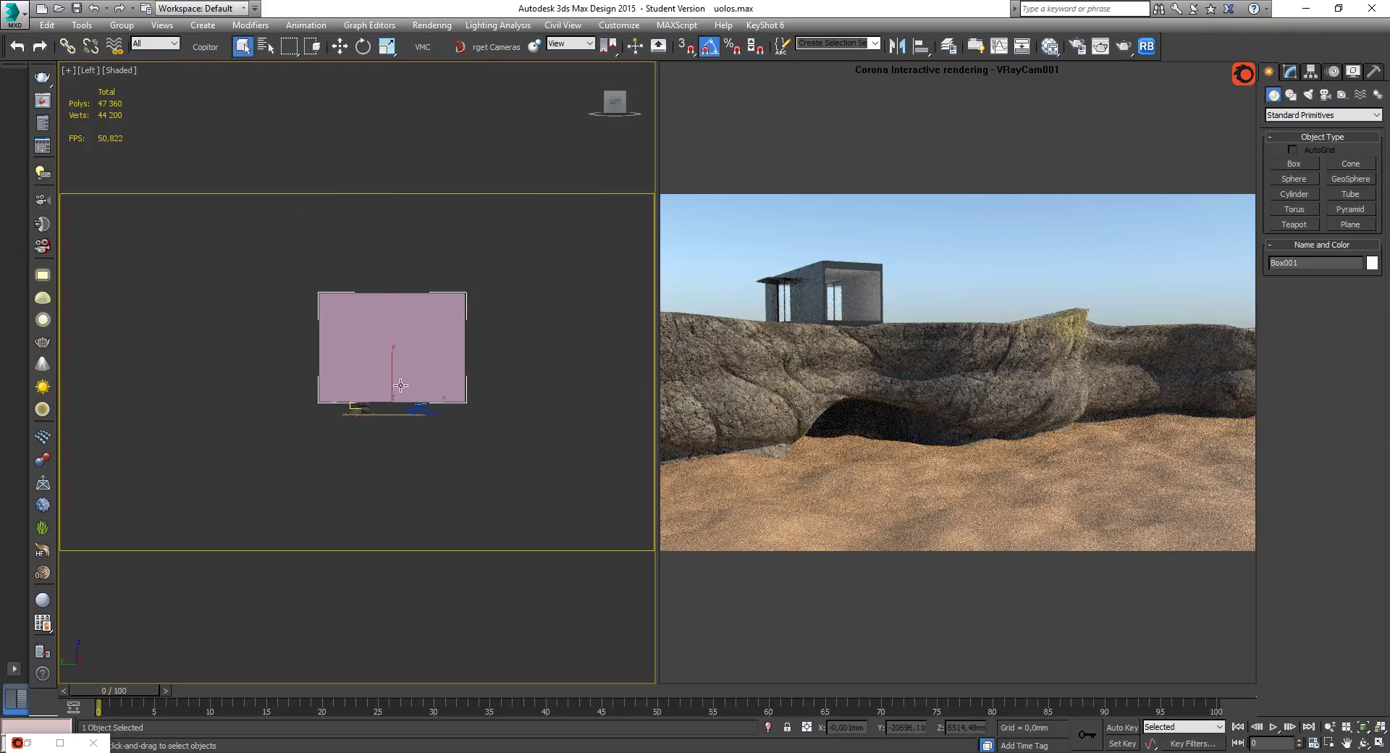
key(w)
key(F3)
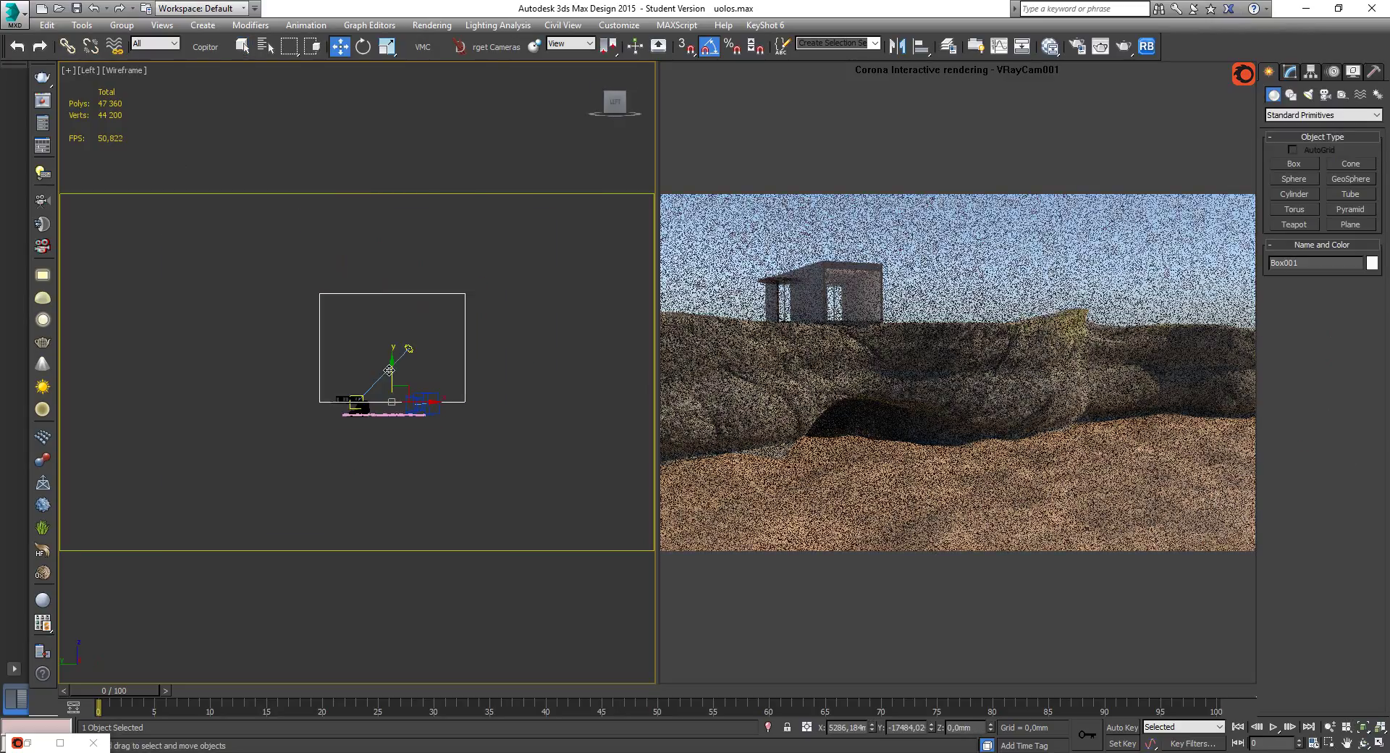
scroll(397, 391, up, 3)
drag(397, 391, 399, 440)
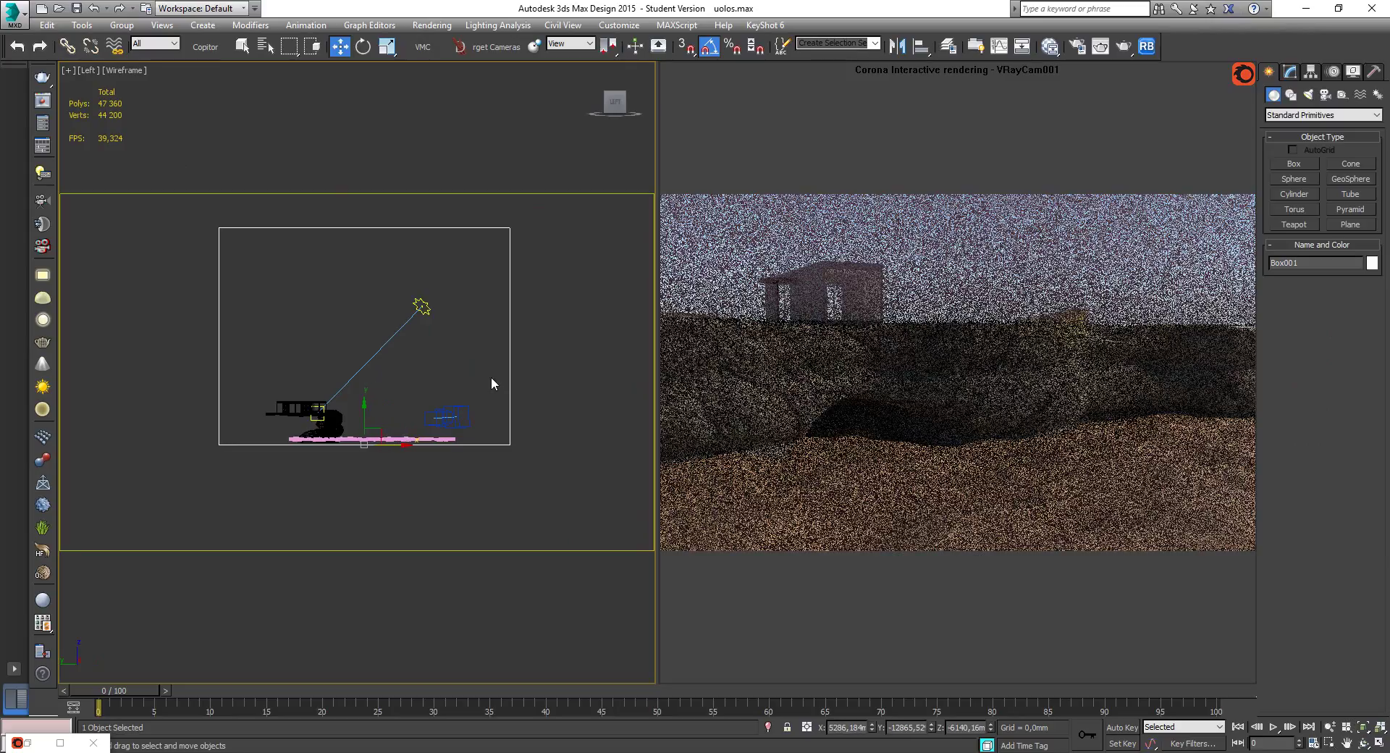
middle_drag(491, 378, 485, 395)
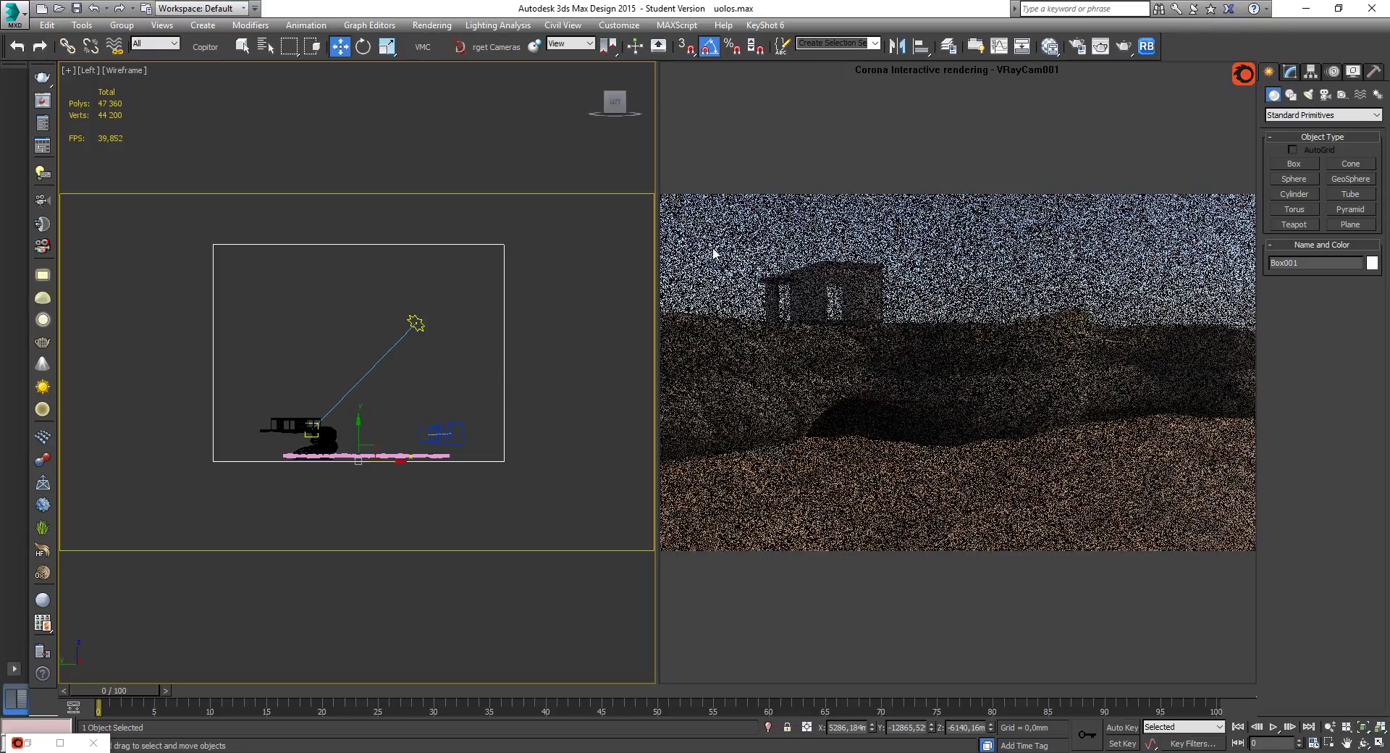
Set the box's rendering control and display properties to By Object and turn off Visible to Camera.
right_click(506, 271)
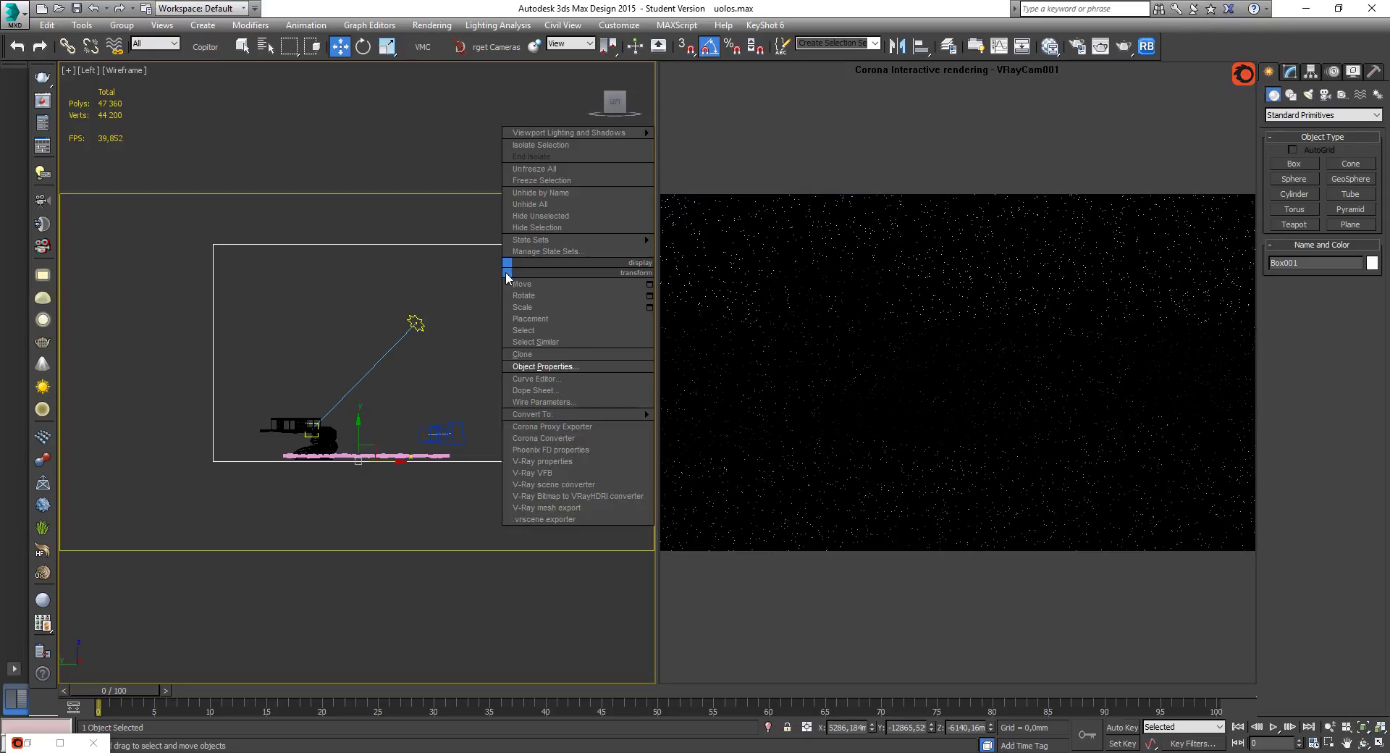
click(575, 366)
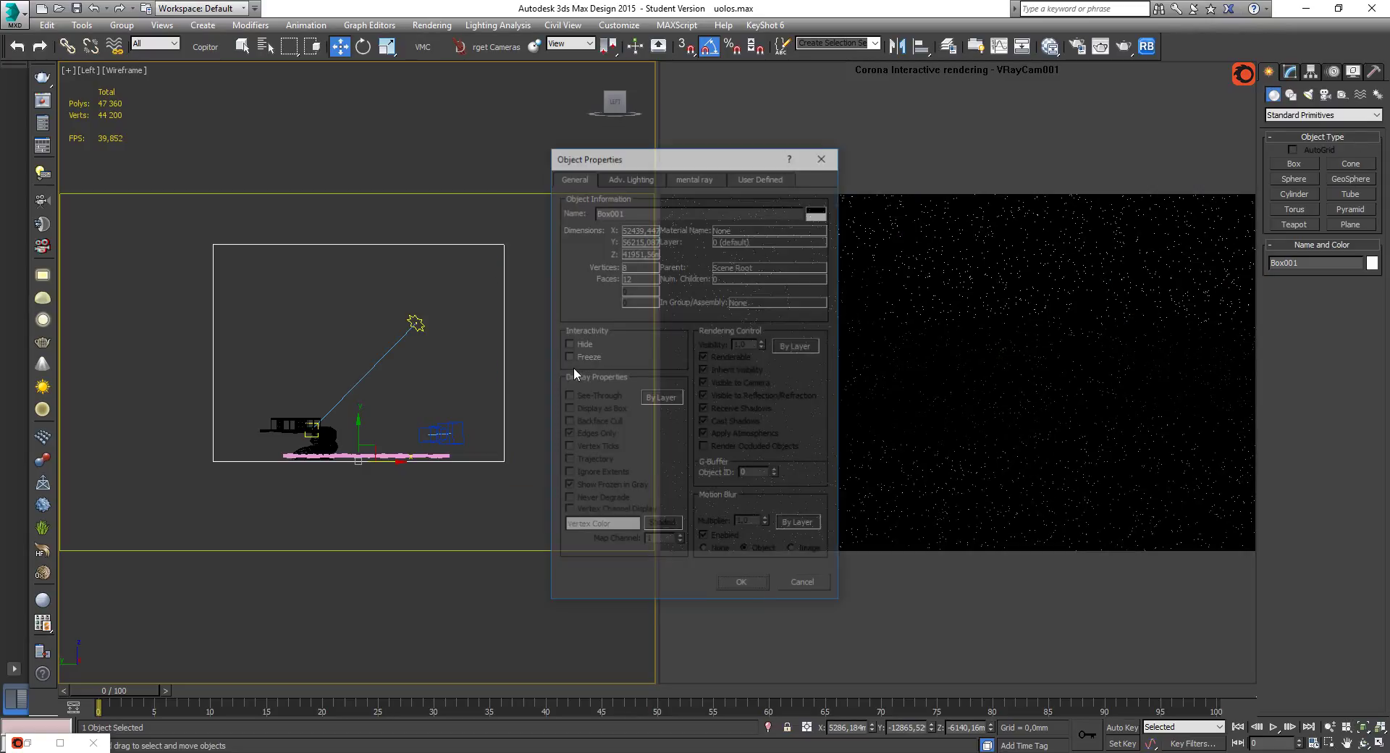
click(797, 346)
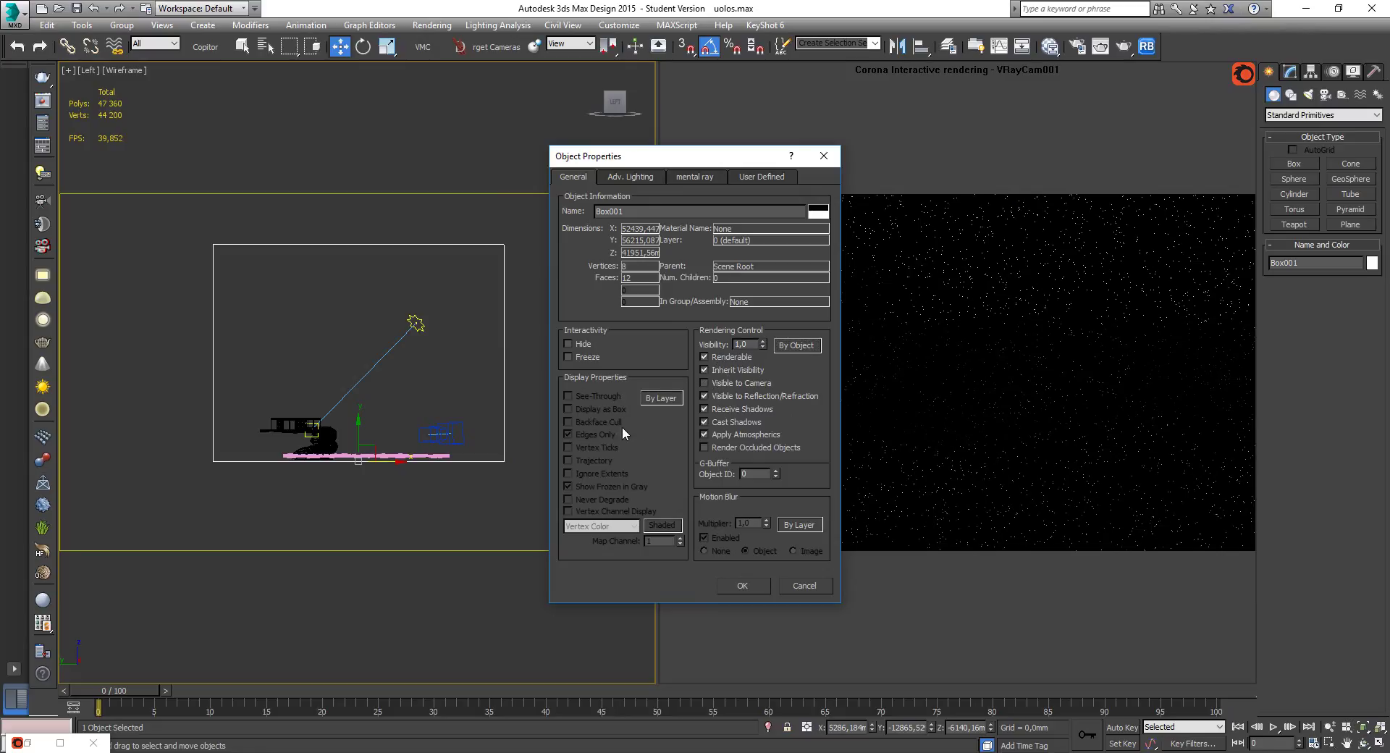
click(673, 399)
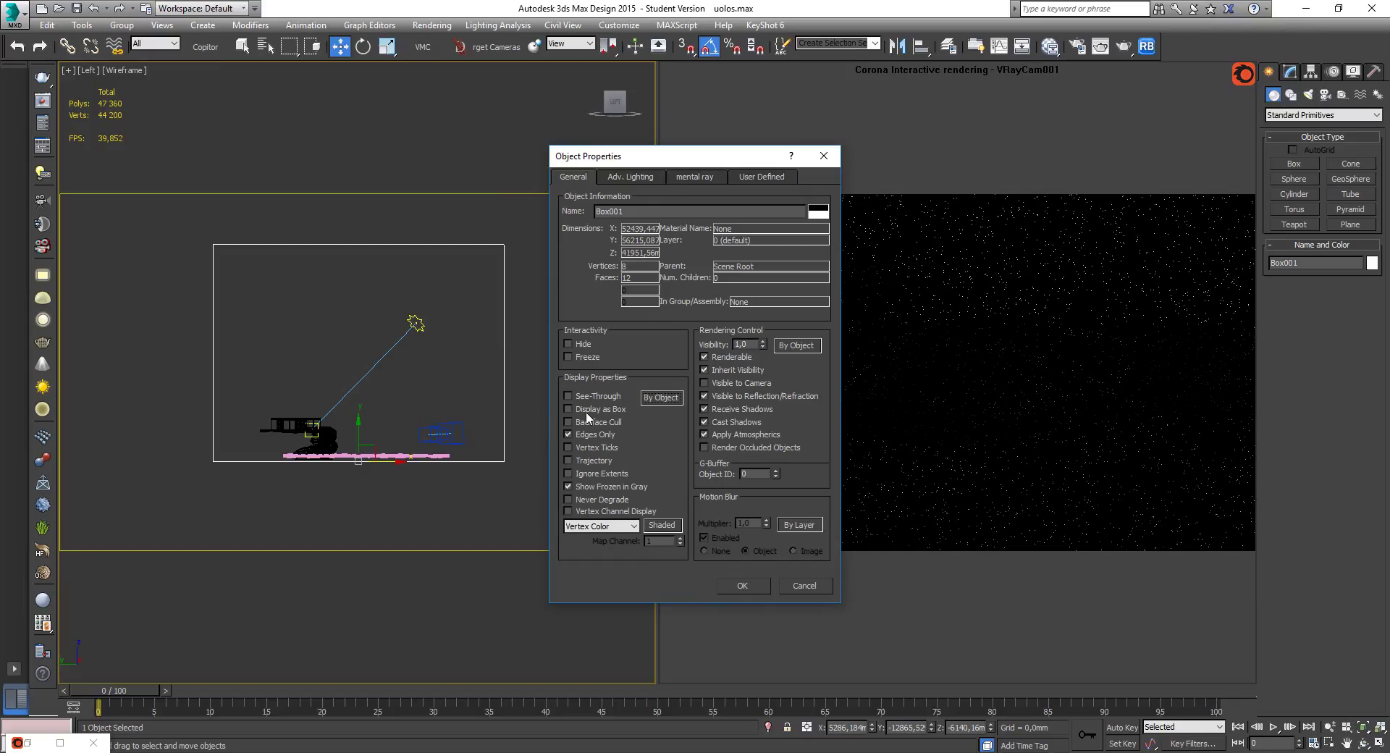
click(743, 583)
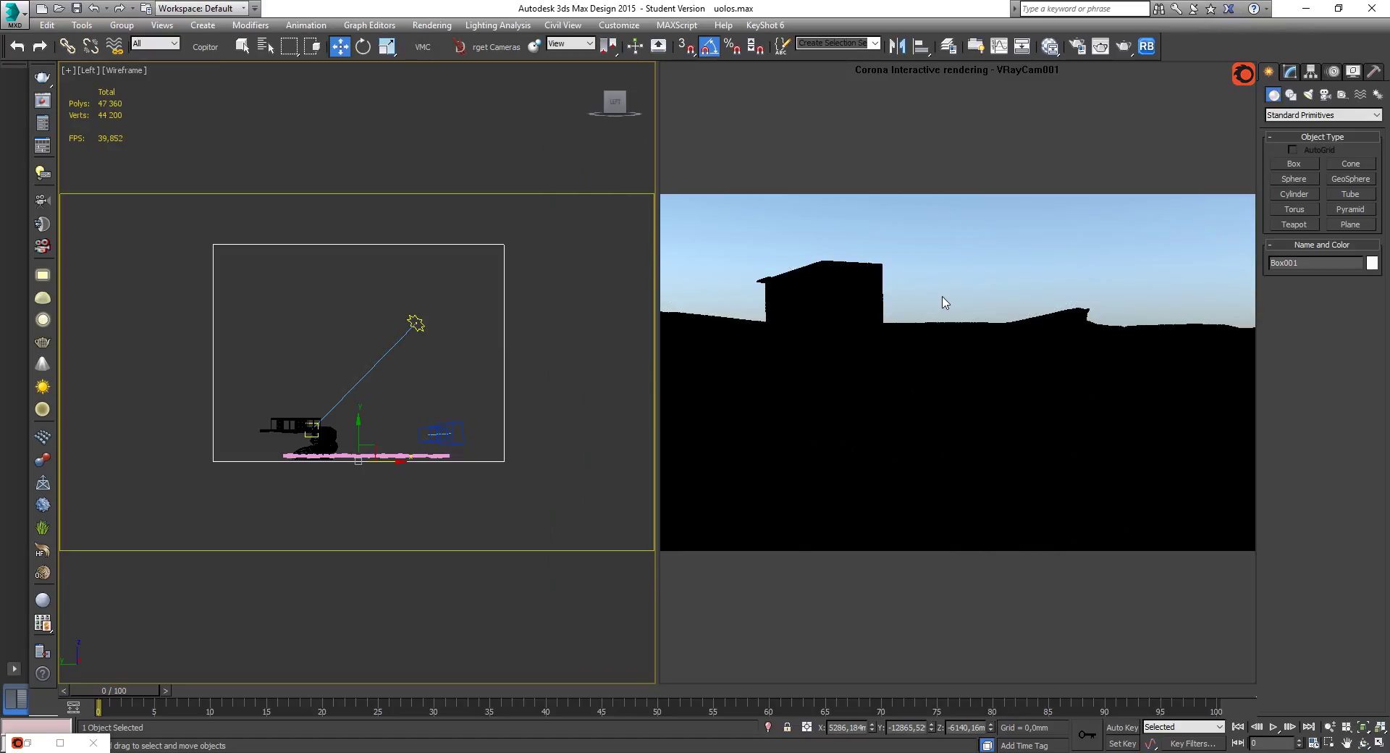
Delete the Corona sun light from the scene.
click(415, 322)
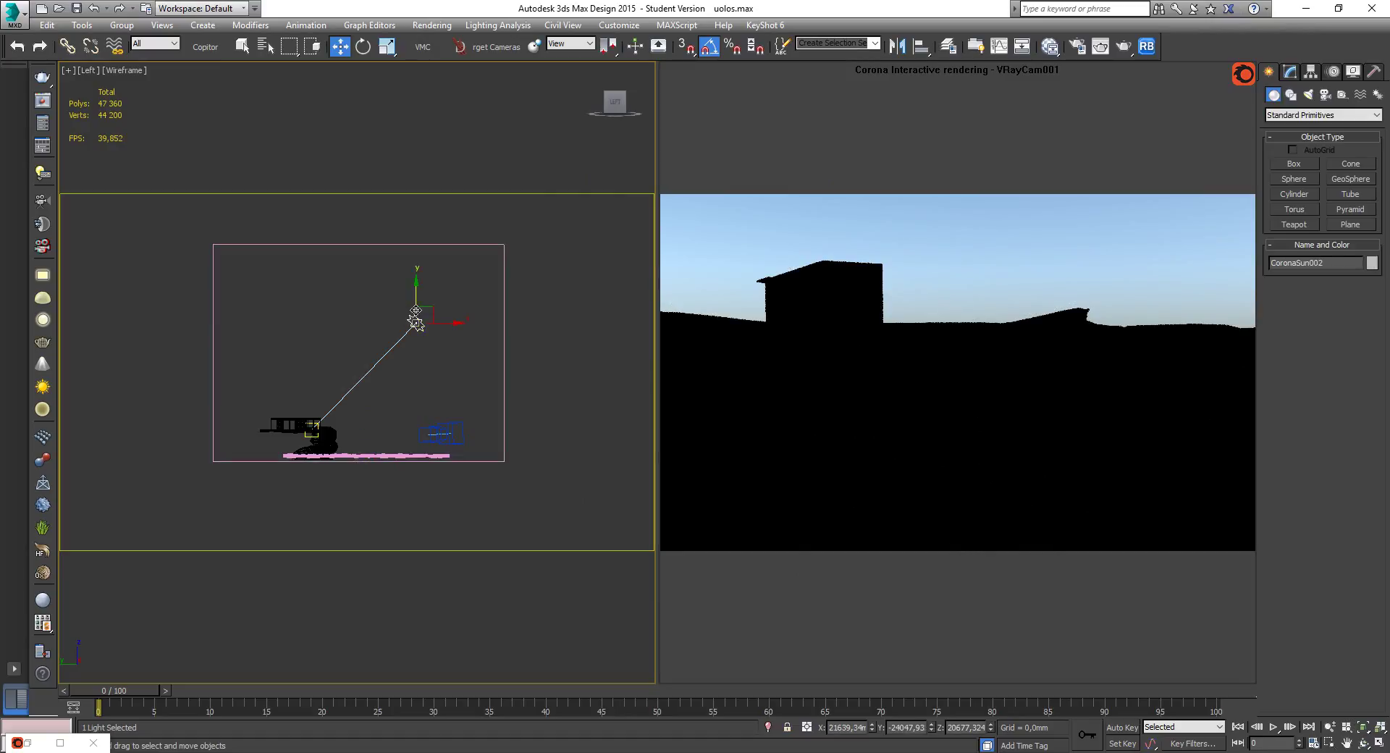
key(Delete)
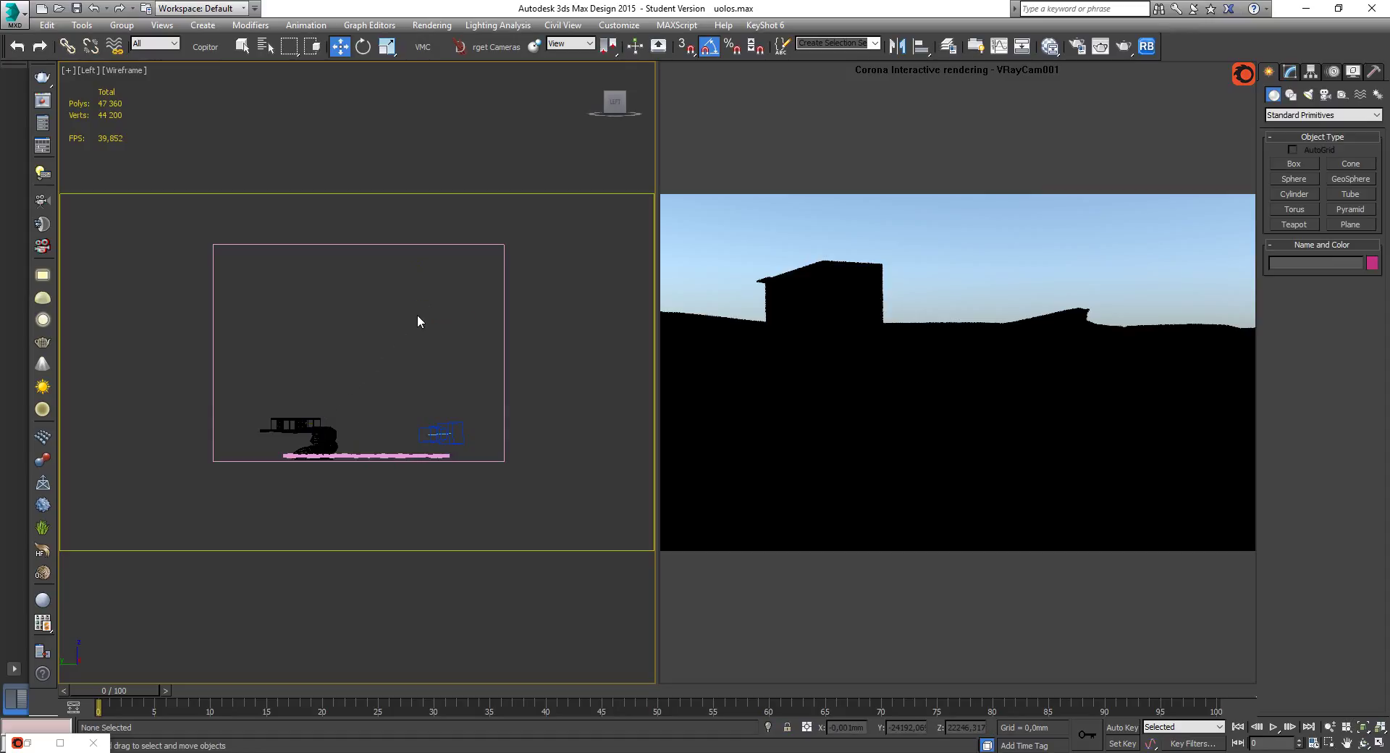
Select the box enclosing the scene and create a CoronaVolumeMtl material node in the Slate Material Editor.
click(503, 301)
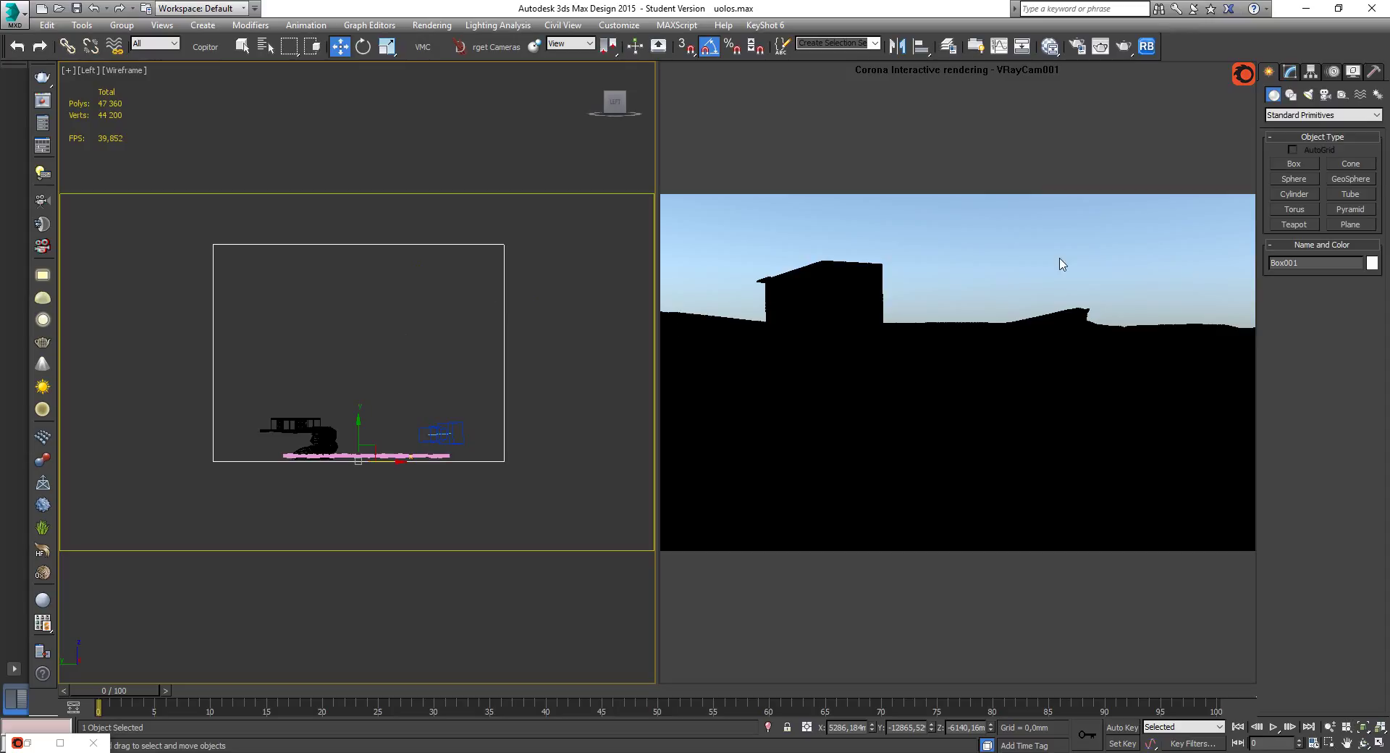
click(1292, 72)
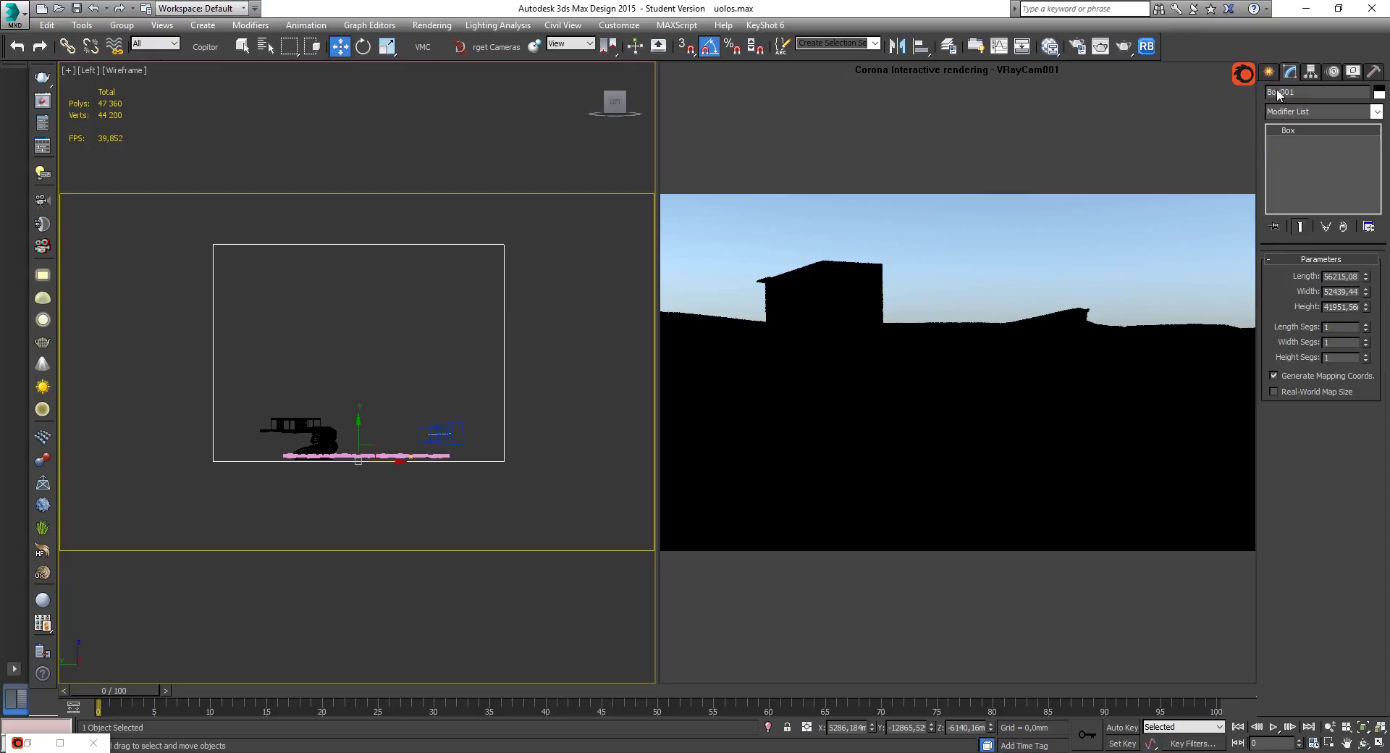
click(1269, 71)
click(1290, 71)
key(m)
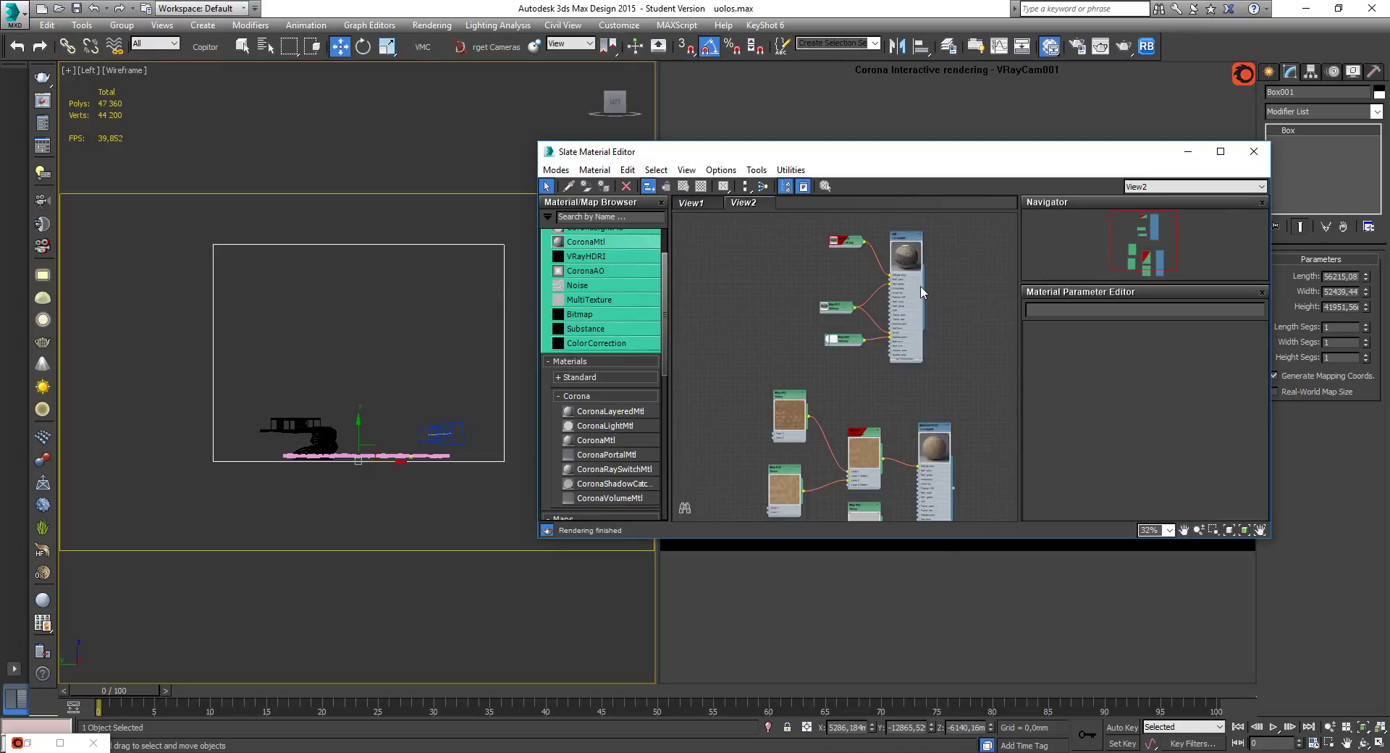
scroll(921, 292, down, 5)
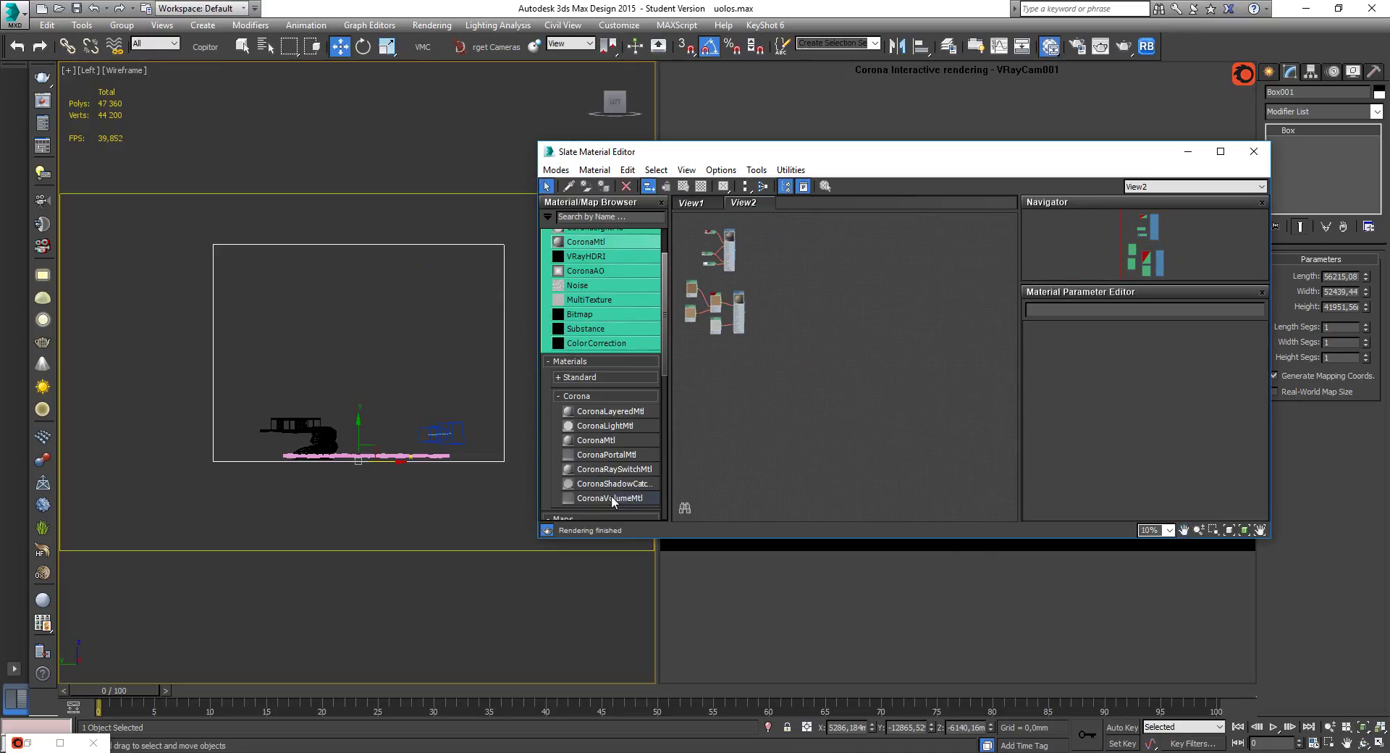
drag(614, 498, 849, 350)
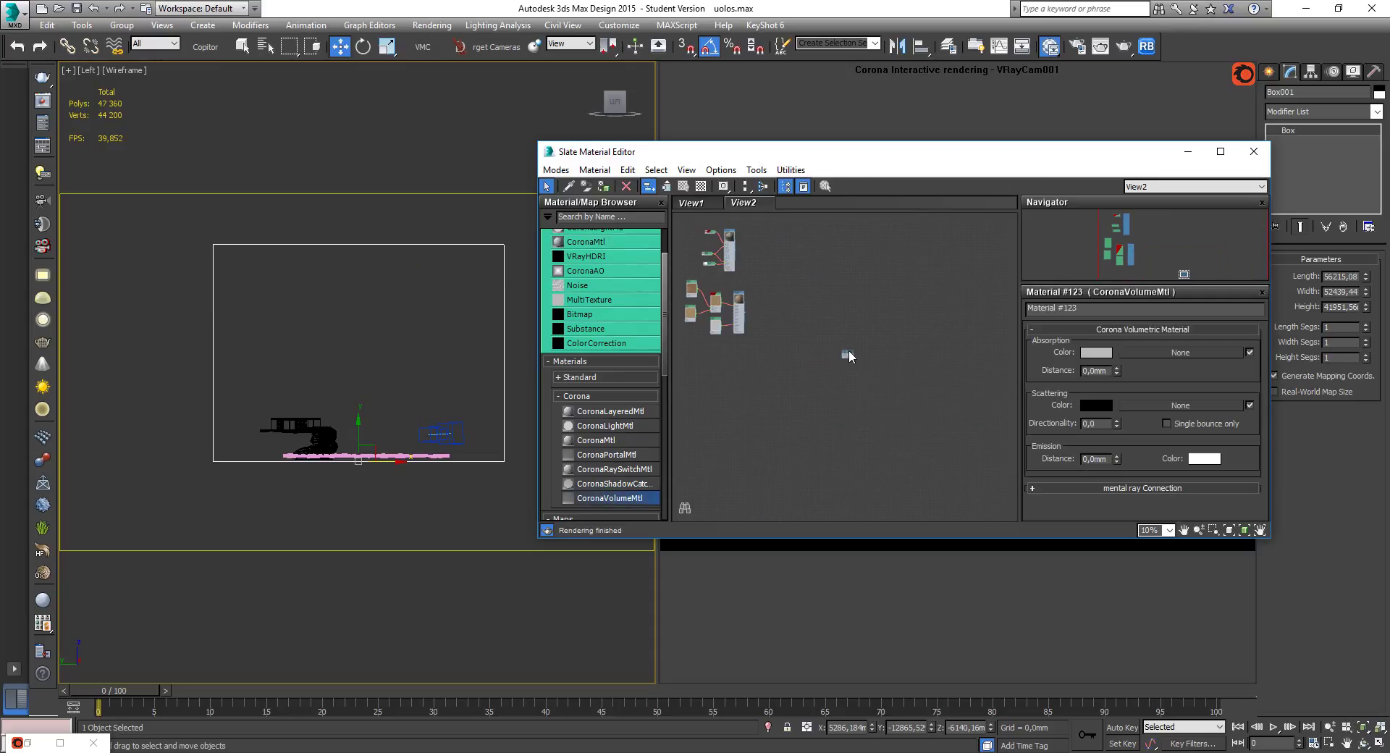
scroll(849, 350, up, 6)
scroll(822, 290, up, 3)
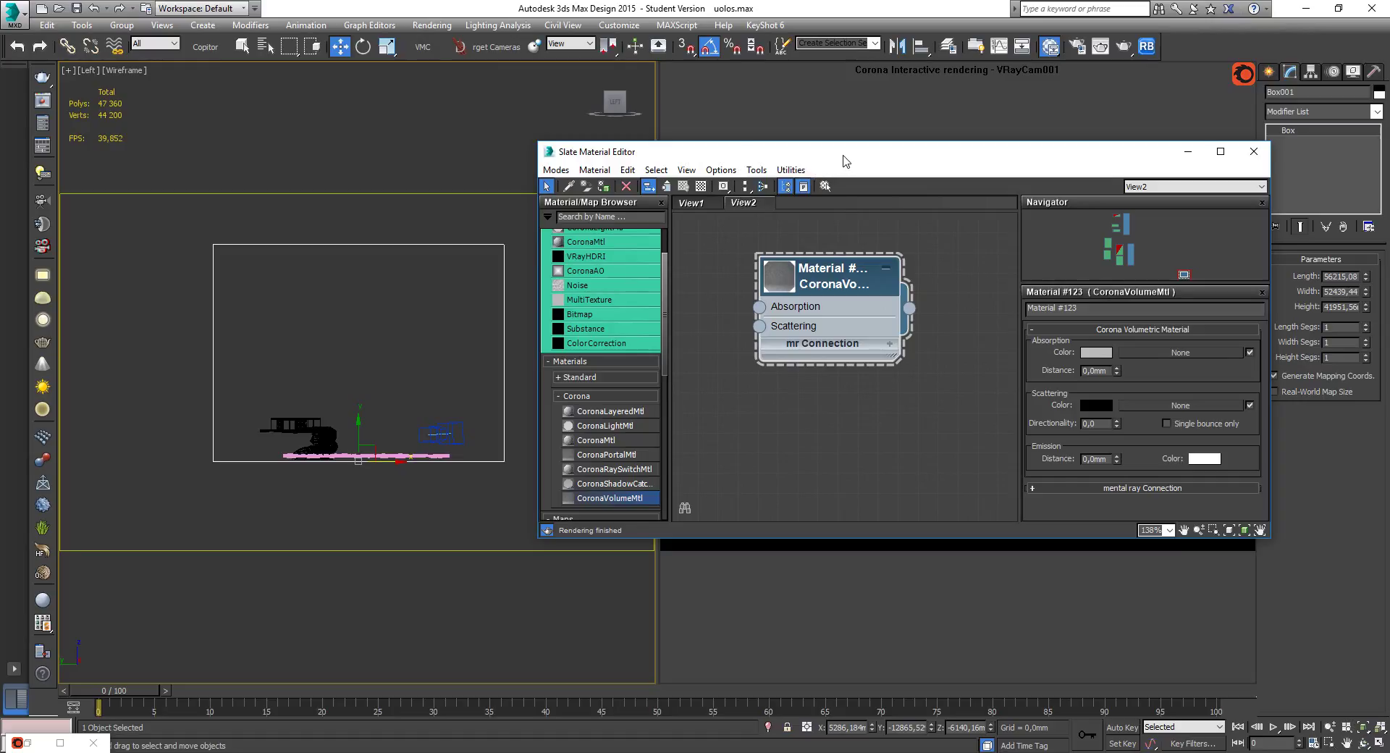
drag(846, 163, 322, 145)
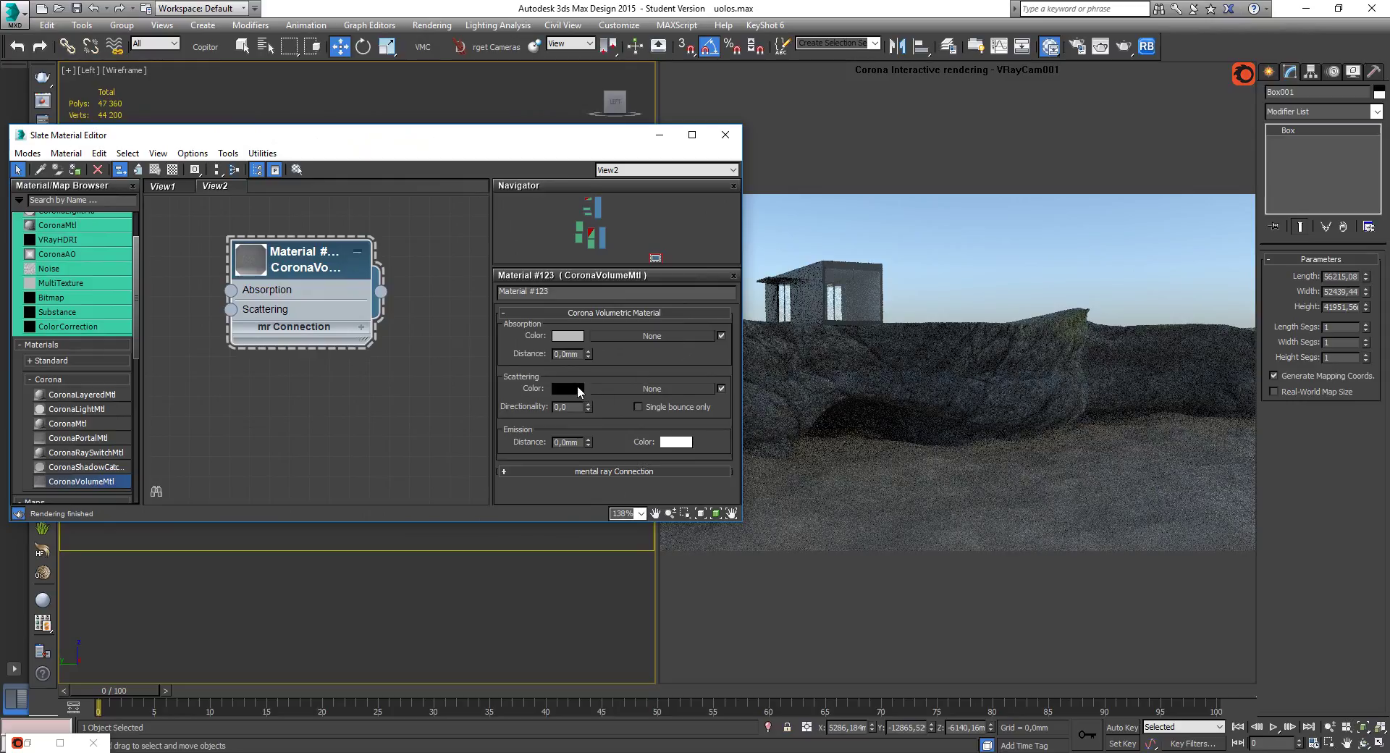
Set the volume material's scattering color to light grey with RGB values of 185.
click(567, 388)
click(425, 180)
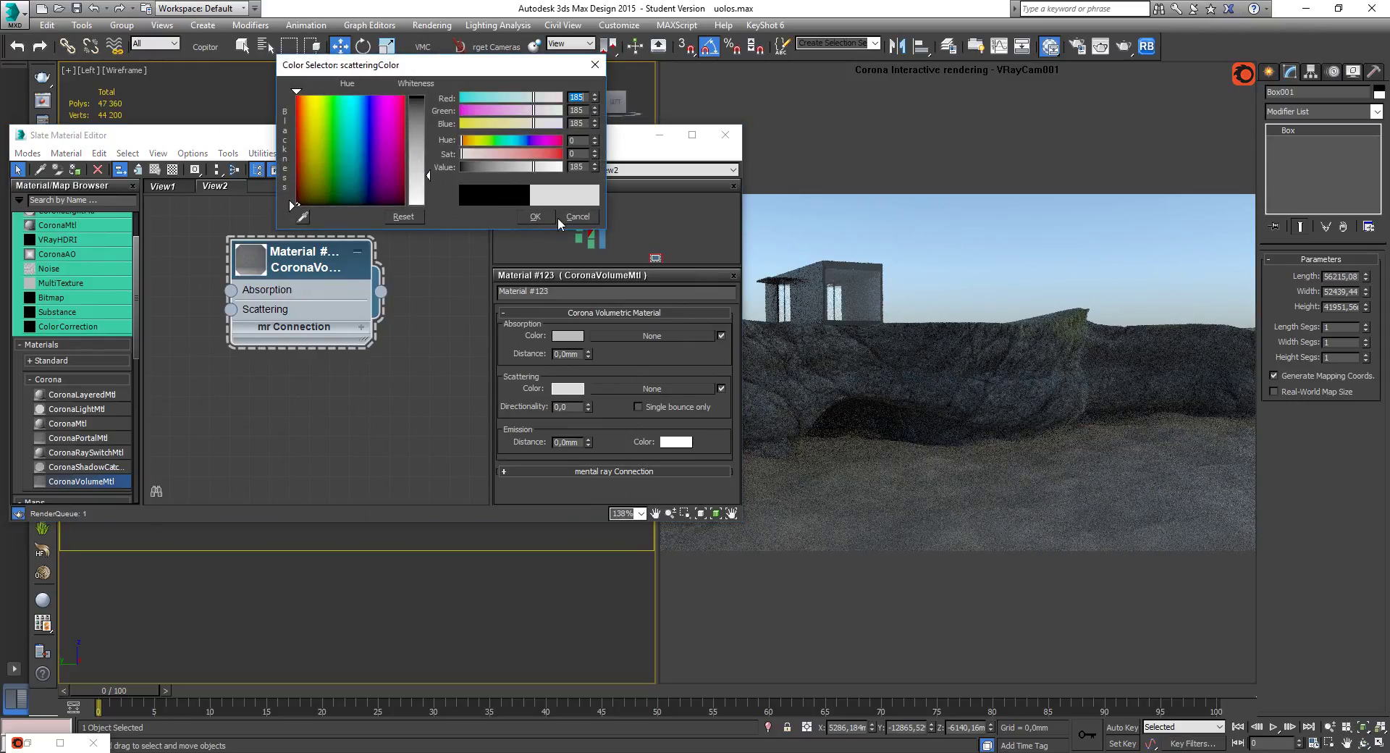
click(531, 217)
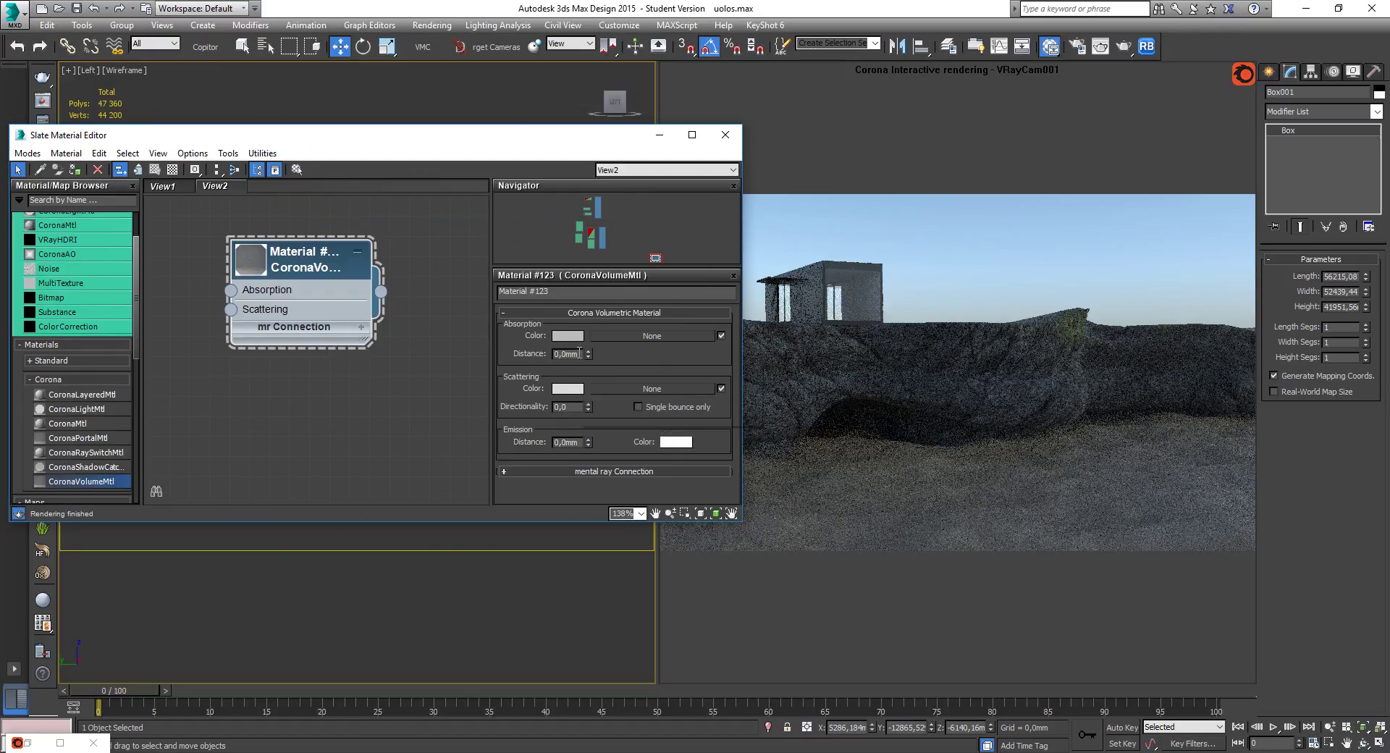
Set both the absorption distance and the emission distance of the volume material to 50000 mm.
double_click(580, 353)
text(50000)
double_click(568, 442)
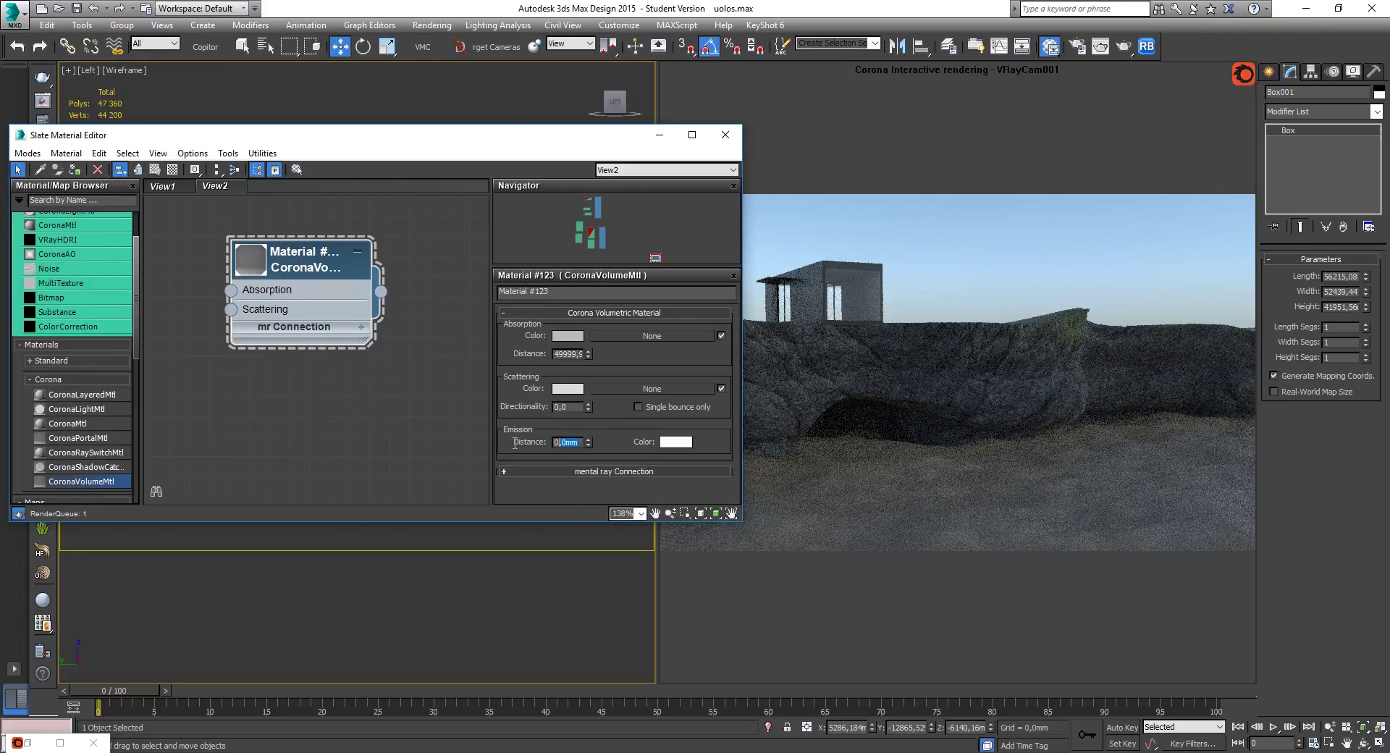
text(50000)
key(Return)
Enable Single bounce only and set the scattering directionality of the volume material to 0,8.
click(645, 407)
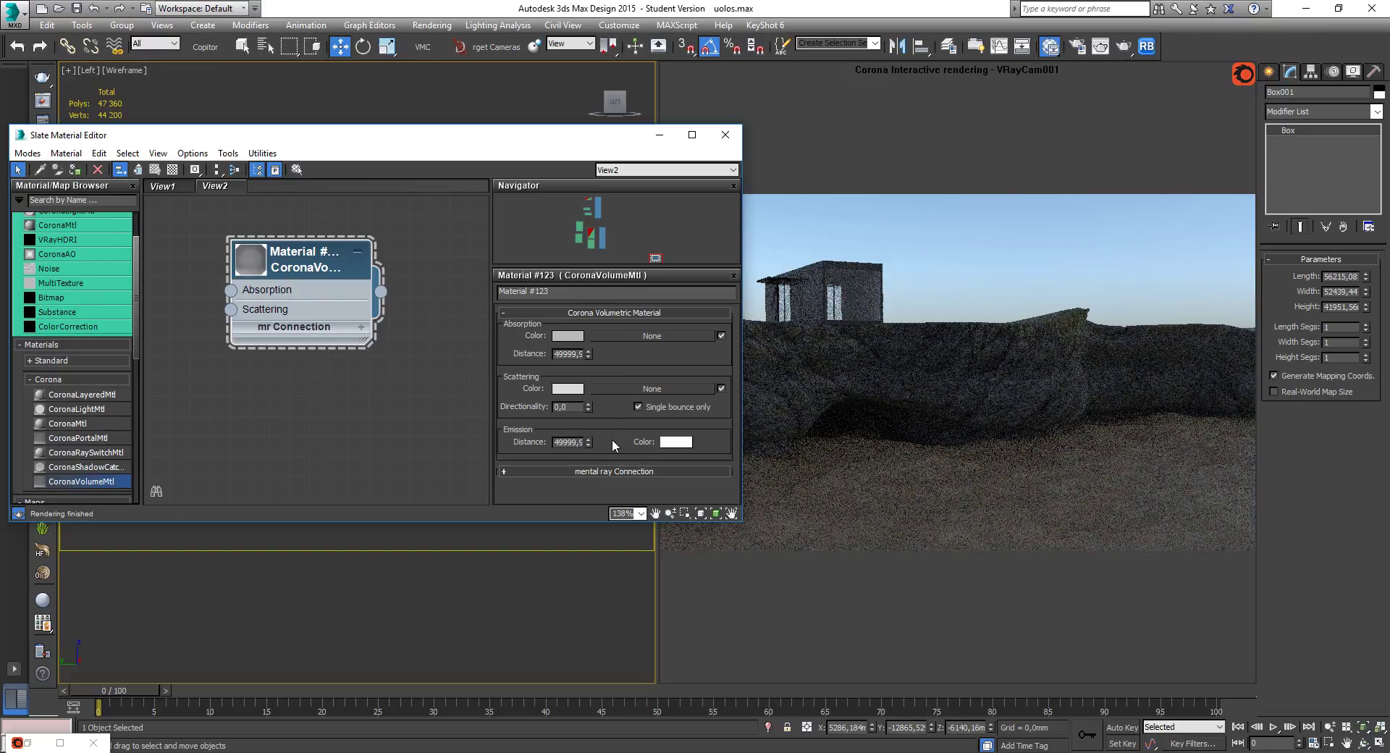
double_click(564, 406)
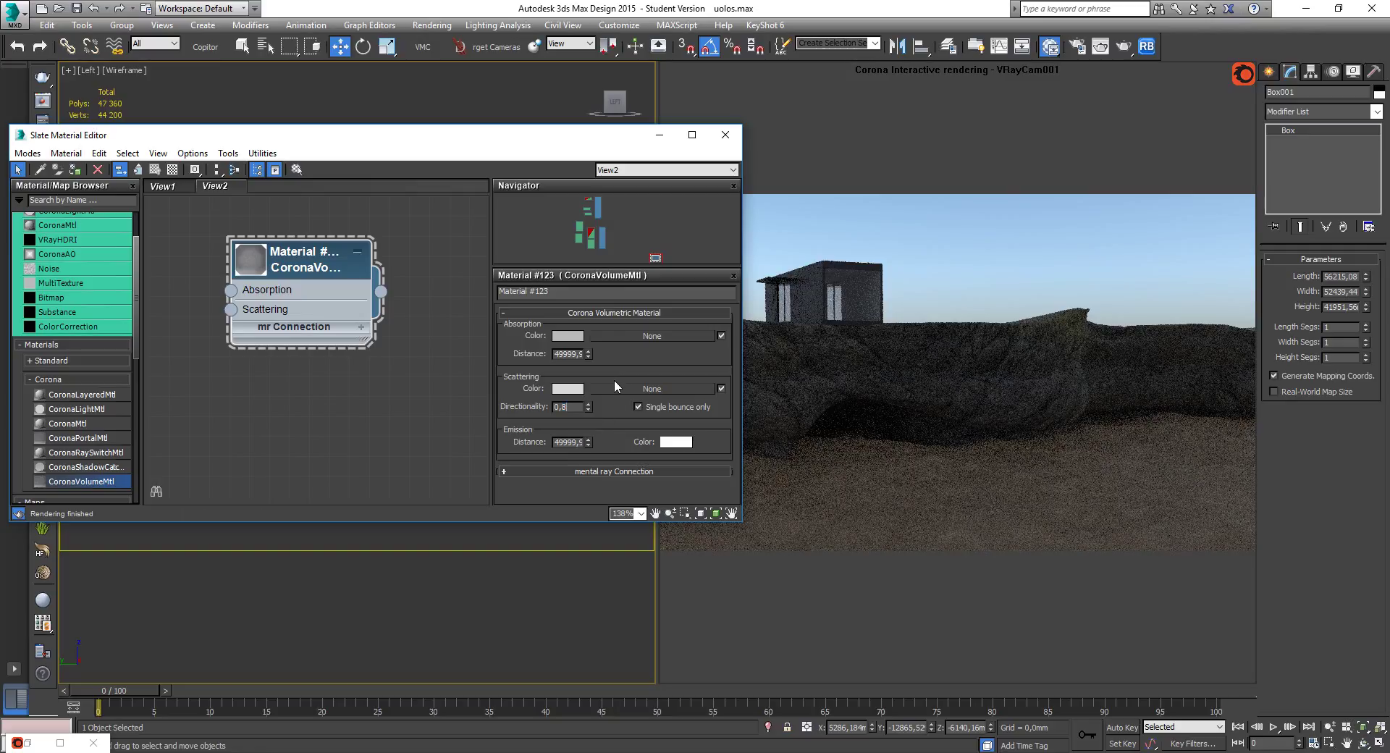
text(0,8)
key(Return)
Enlarge the preview thumbnail on the volume material's node.
drag(492, 145, 648, 174)
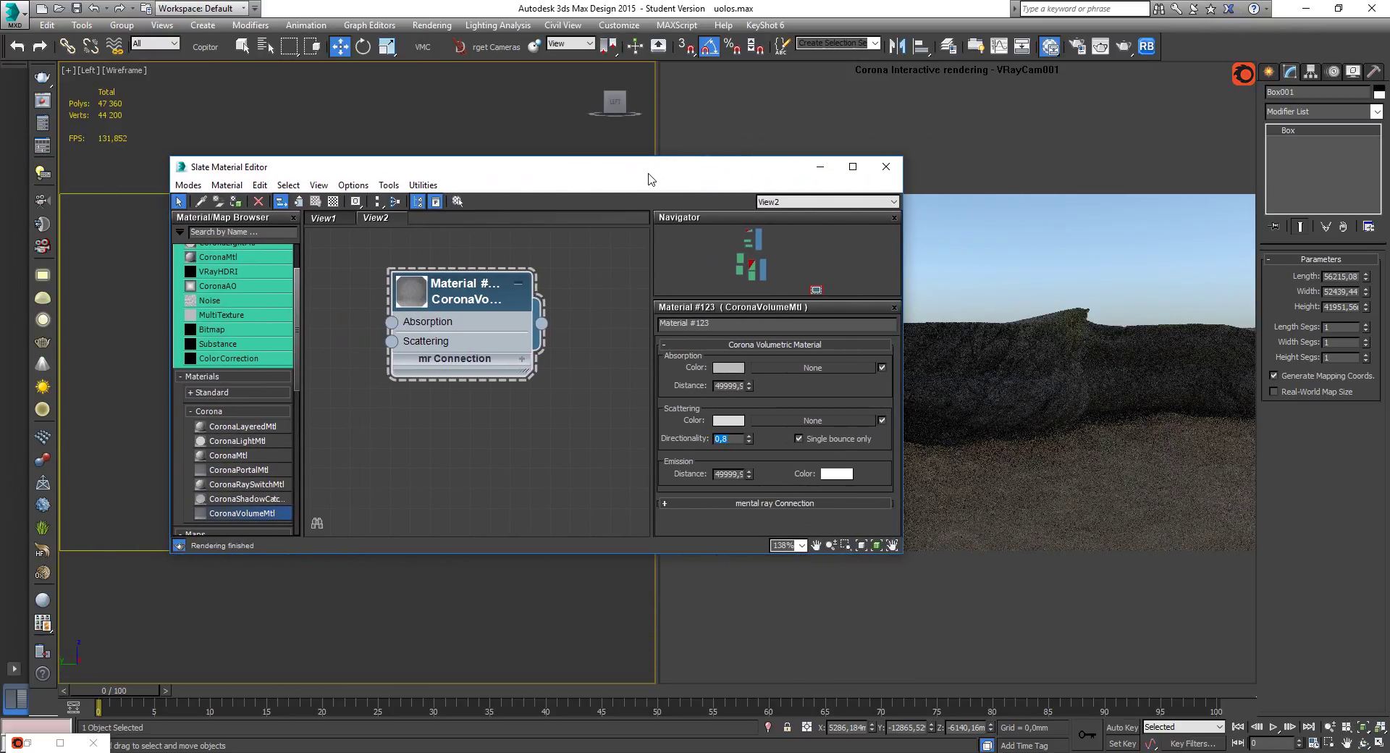
double_click(407, 294)
scroll(464, 370, up, 1)
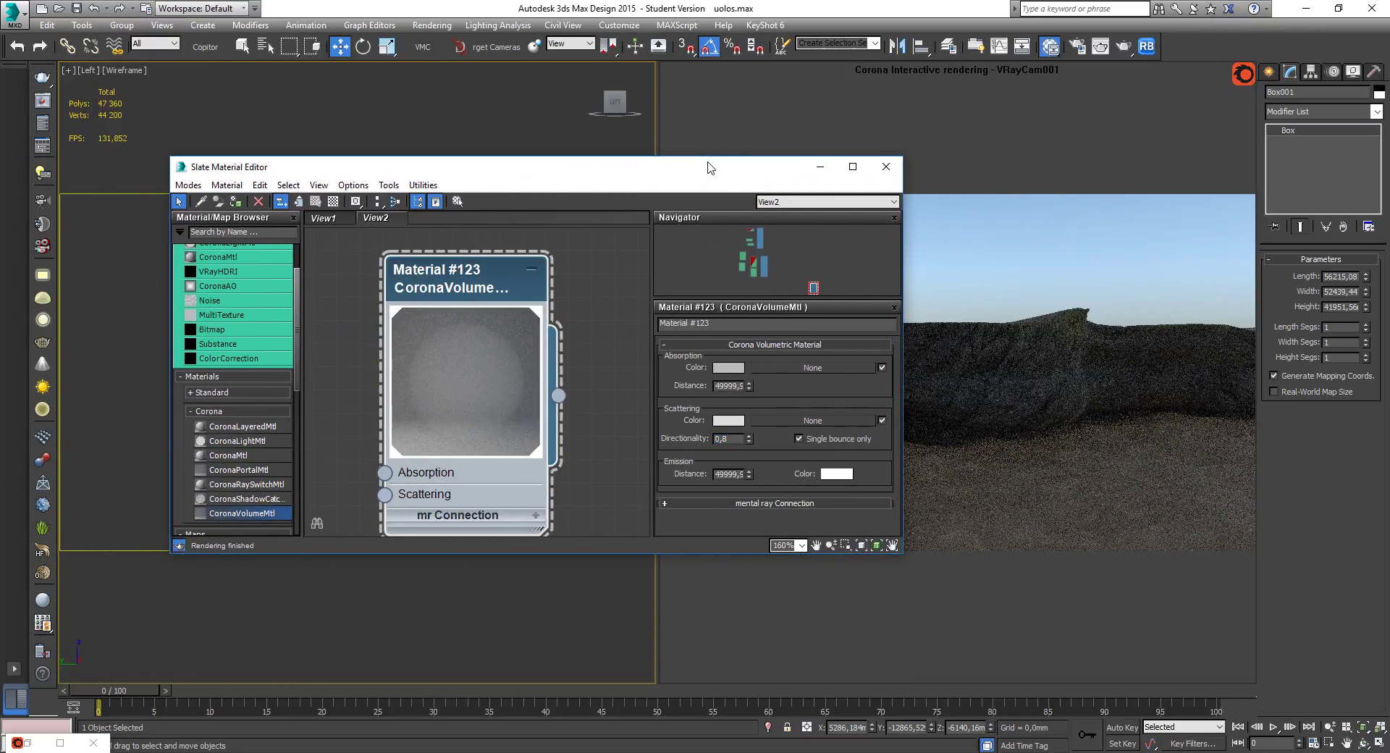
Open Render Setup beside the material editor and add a VRayHDRI map node next to the volume material.
drag(708, 174, 1013, 243)
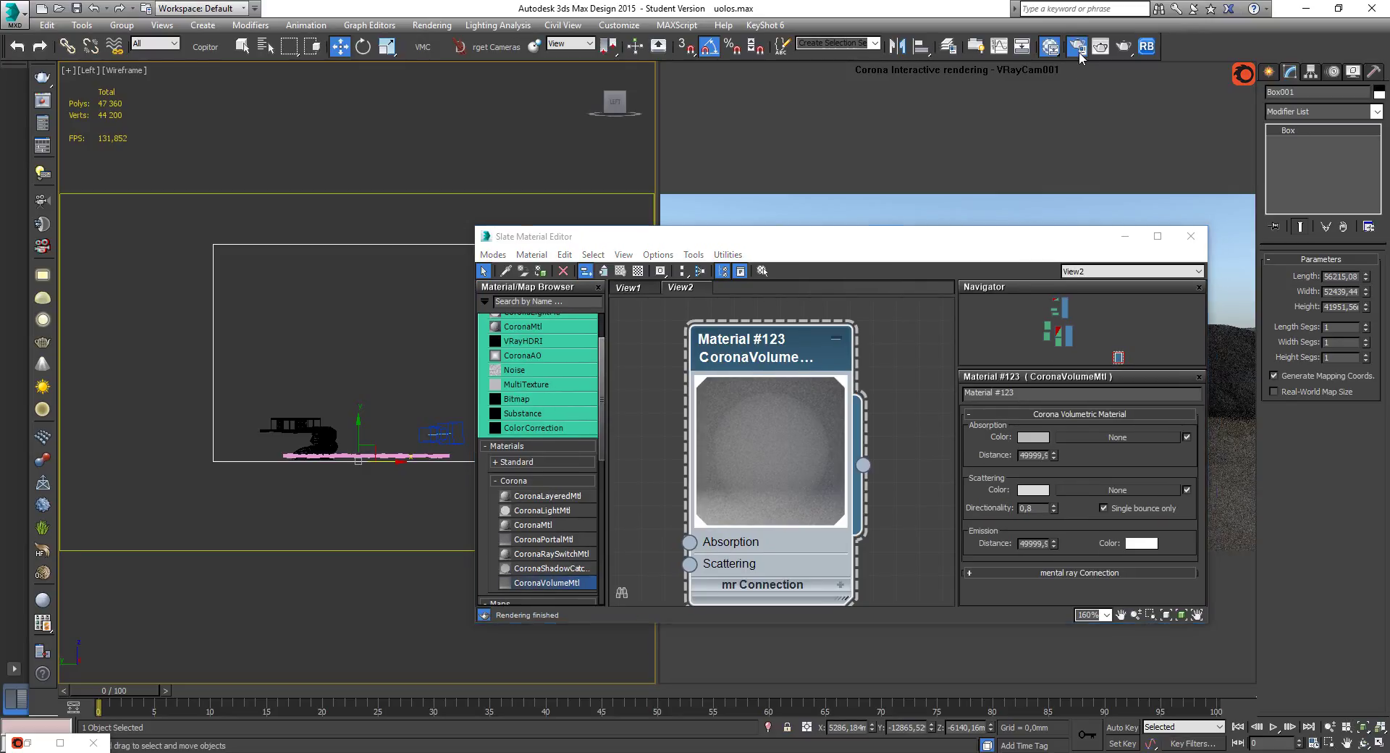
click(1077, 48)
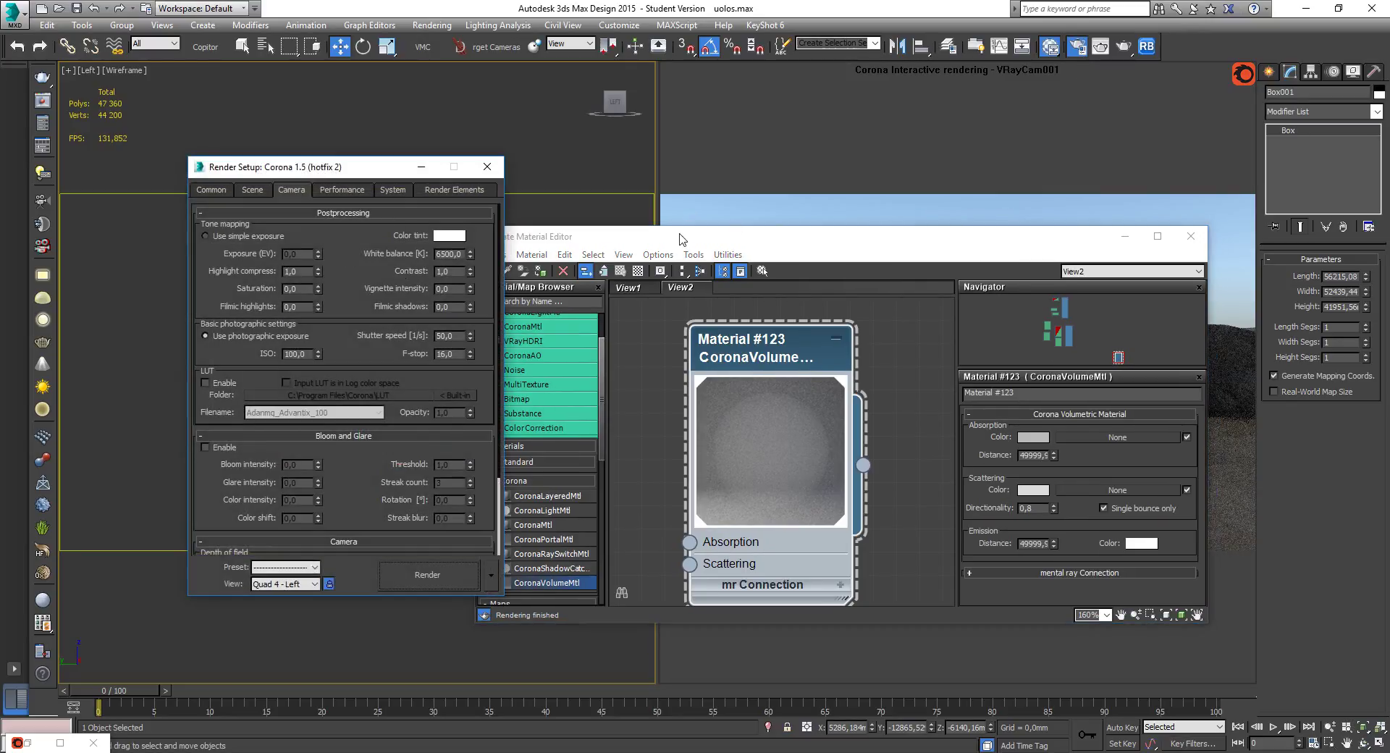
drag(654, 240, 789, 188)
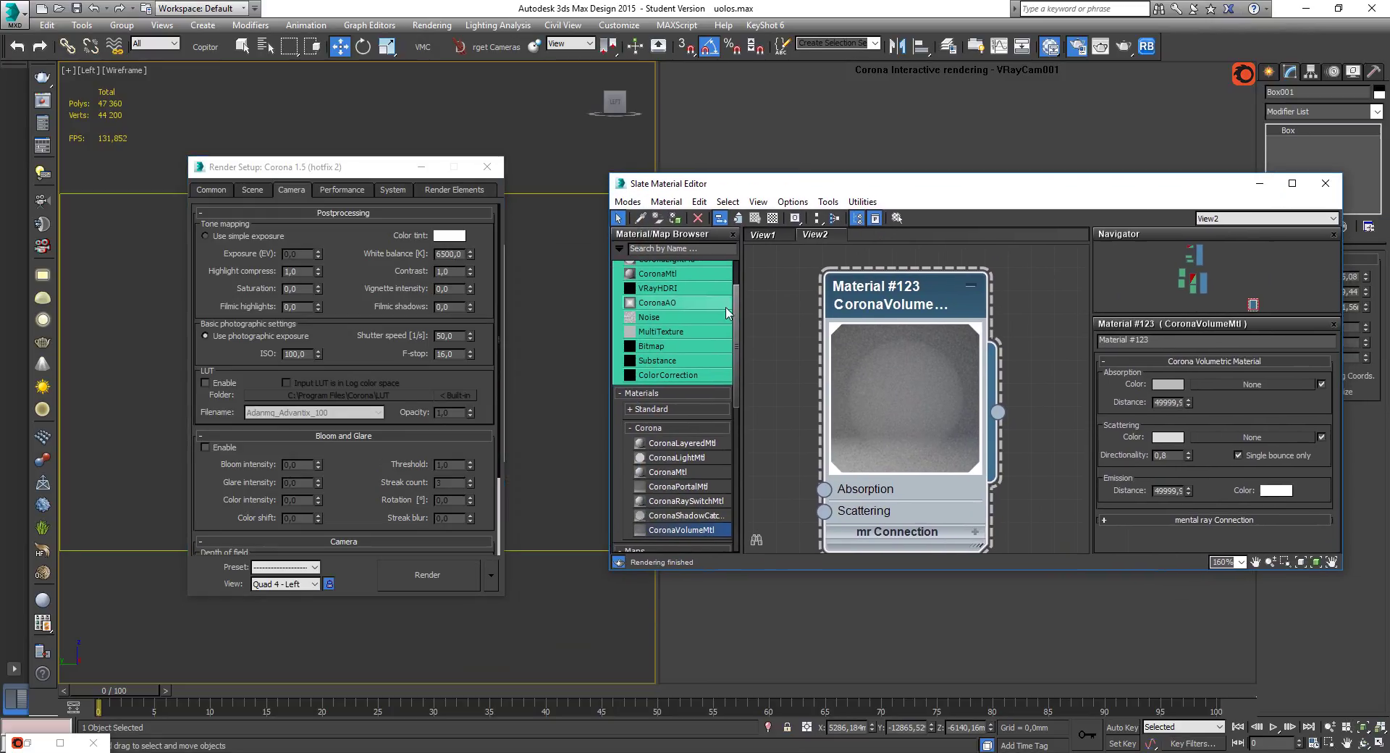
scroll(814, 323, down, 5)
middle_drag(869, 354, 793, 299)
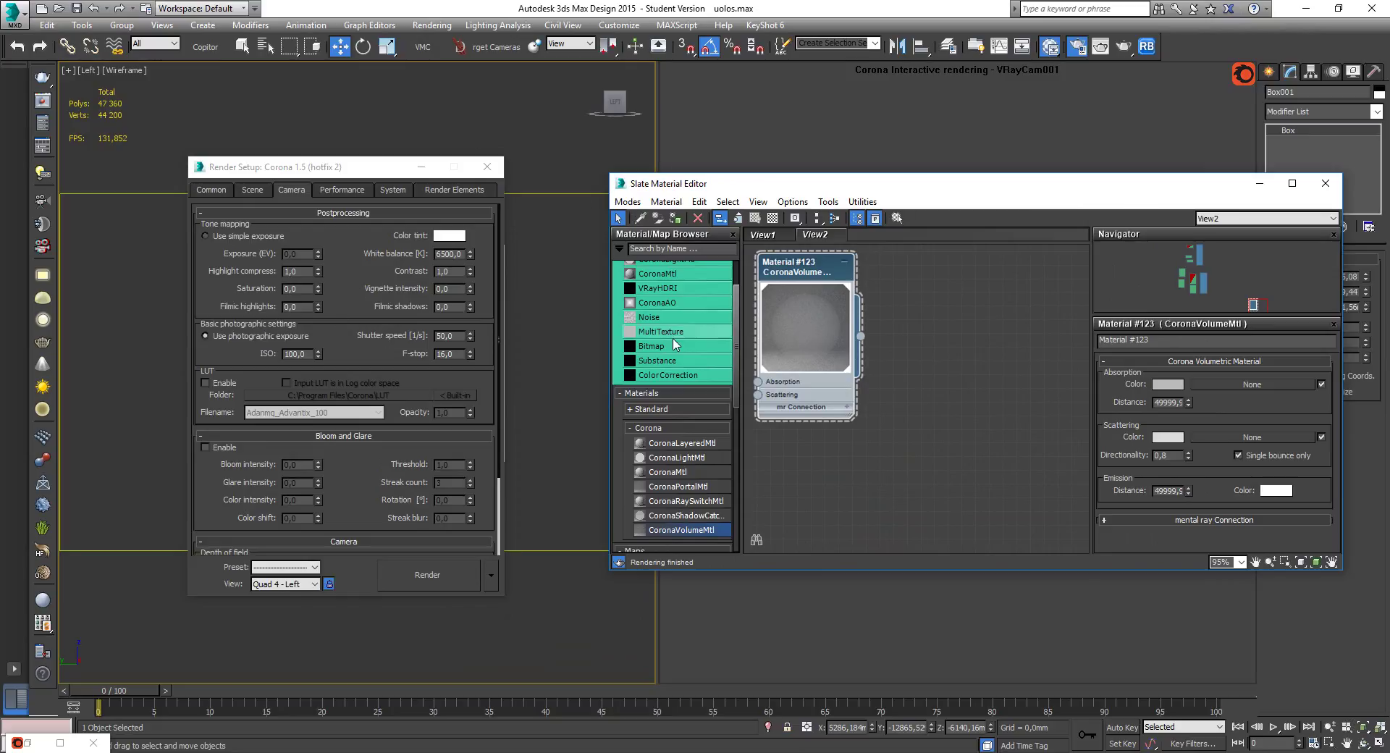
drag(665, 294, 969, 351)
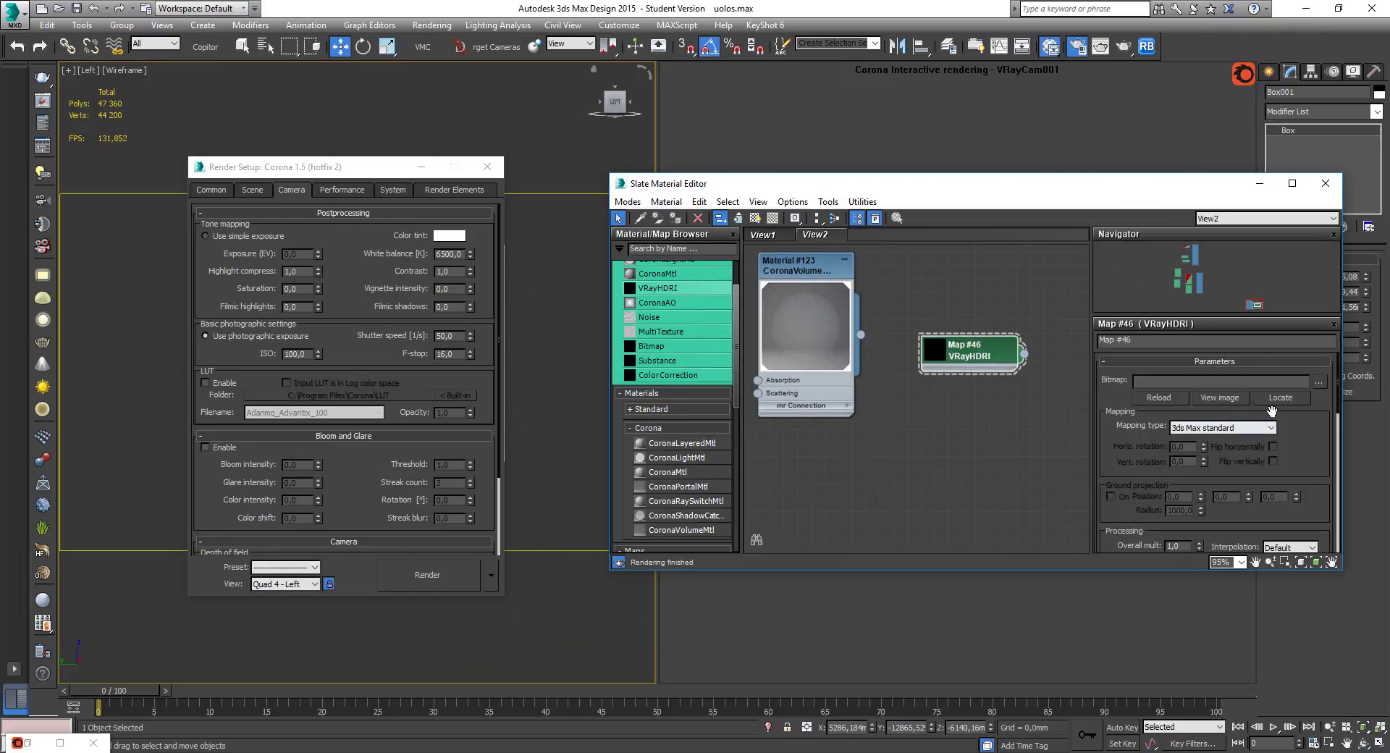
Load the 1008 Cloudy HDR image into the VRayHDRI map and set its mapping type to Spherical.
click(1320, 383)
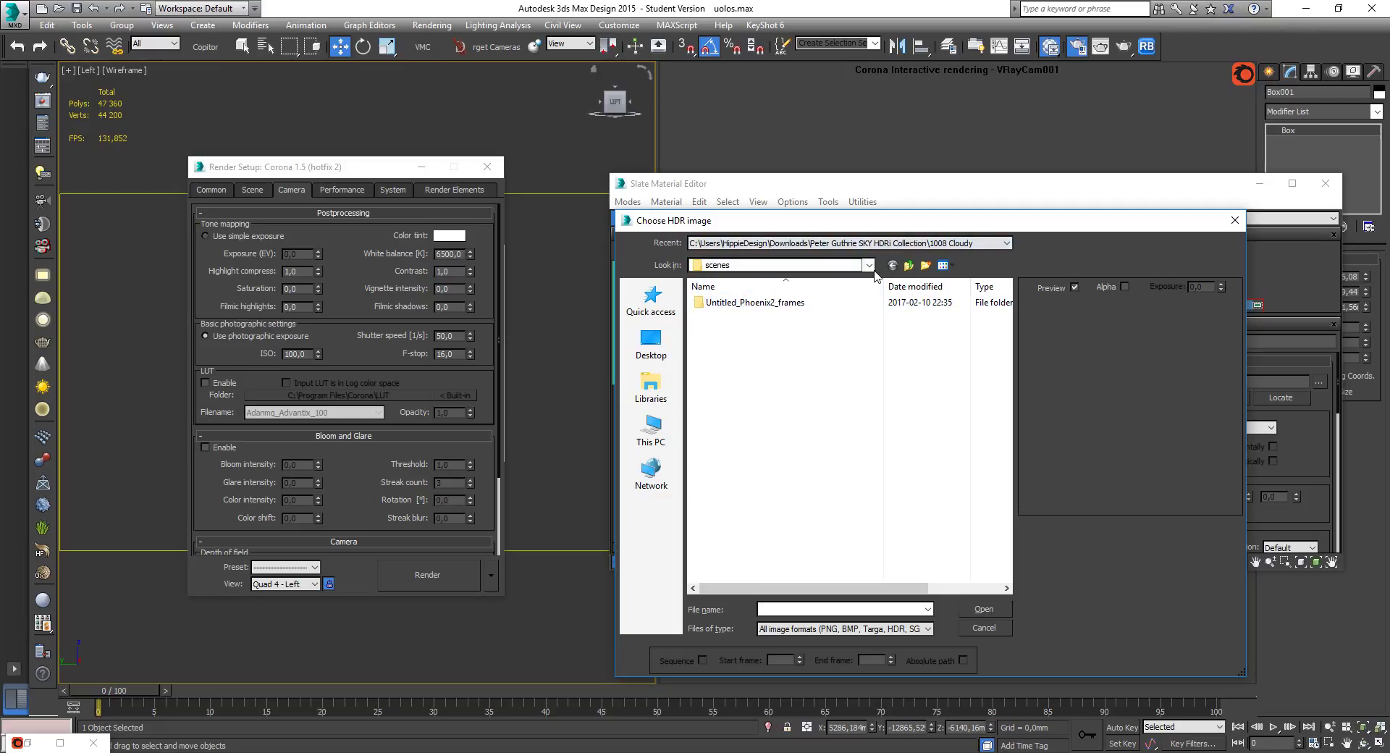
click(910, 266)
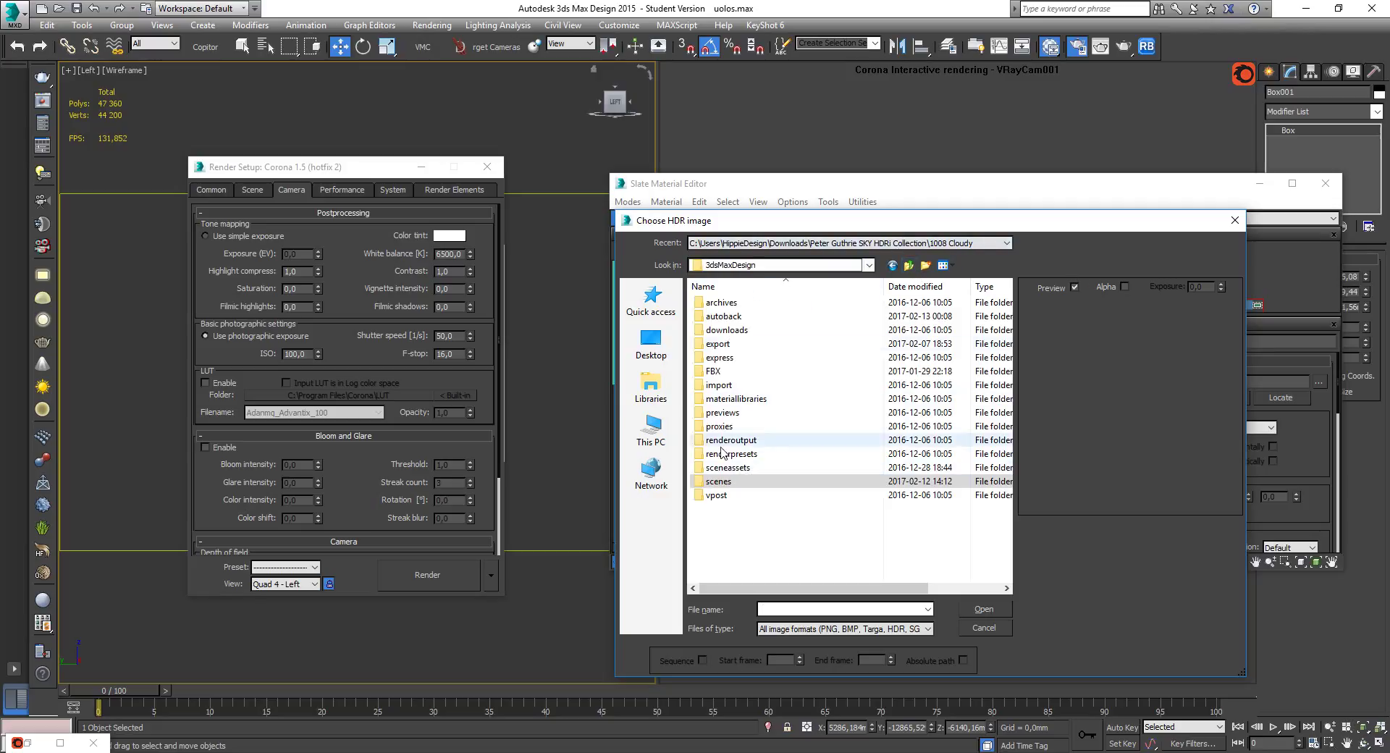
click(804, 244)
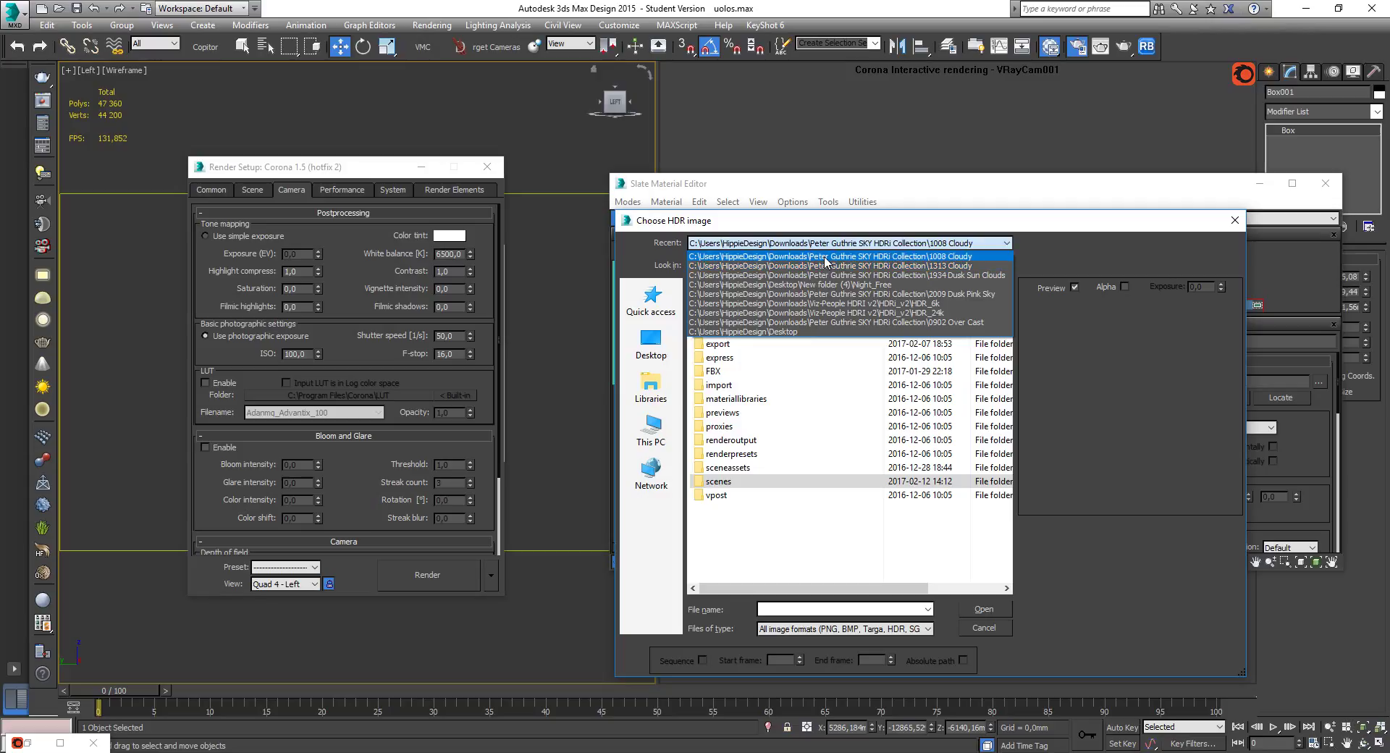
click(825, 259)
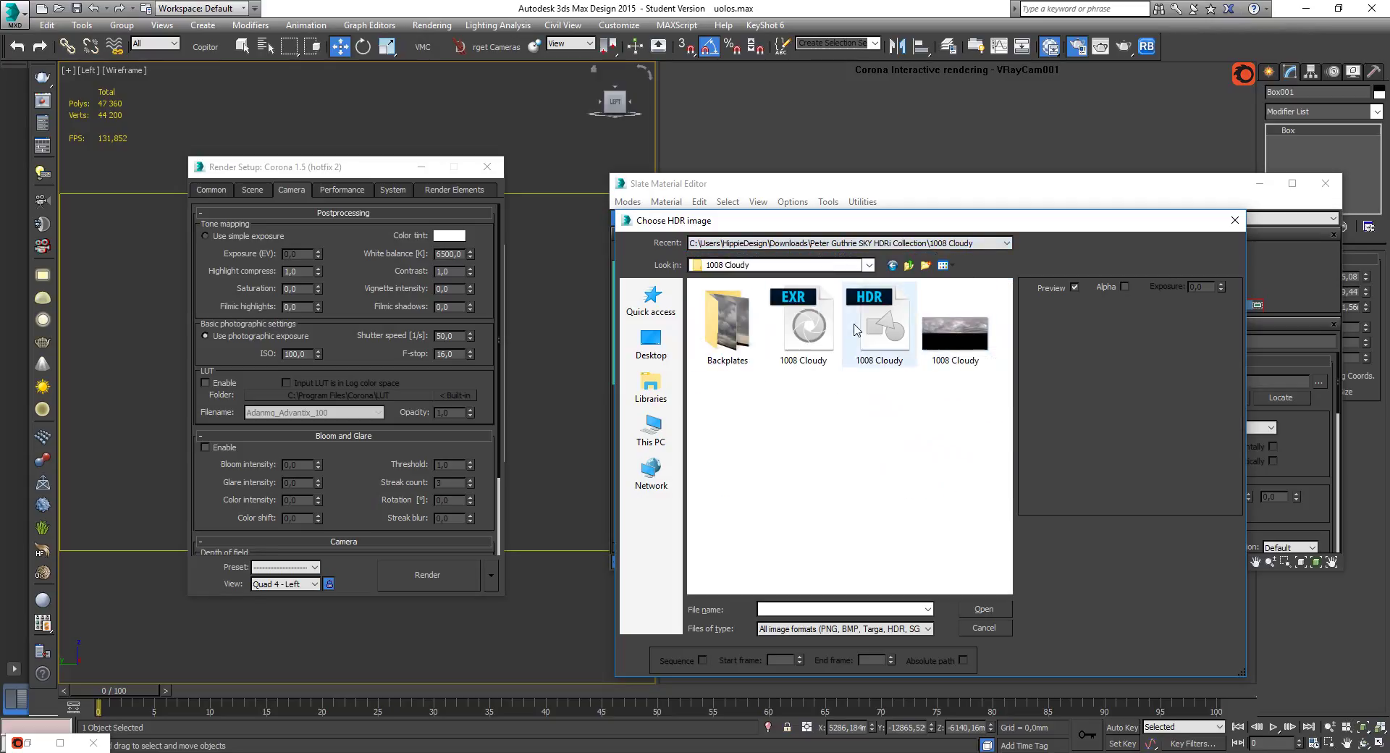
click(958, 326)
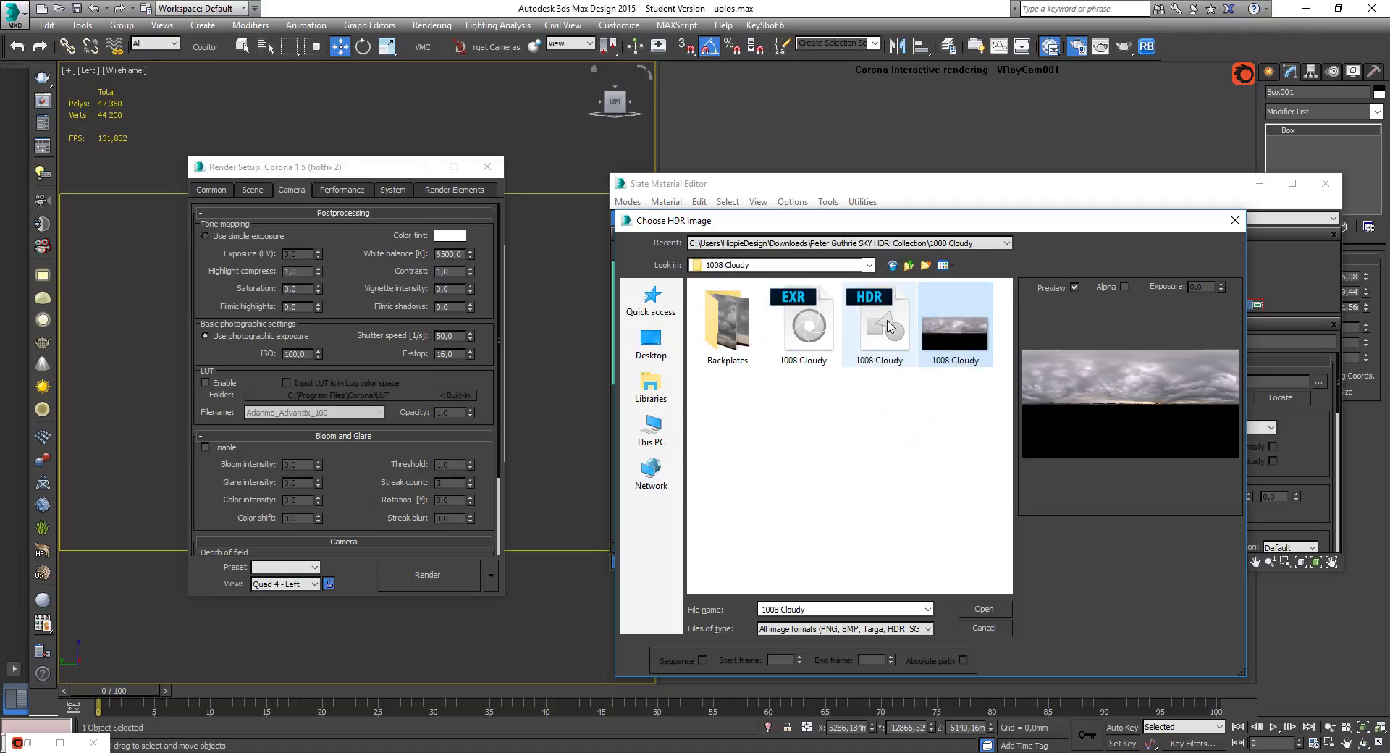
double_click(890, 326)
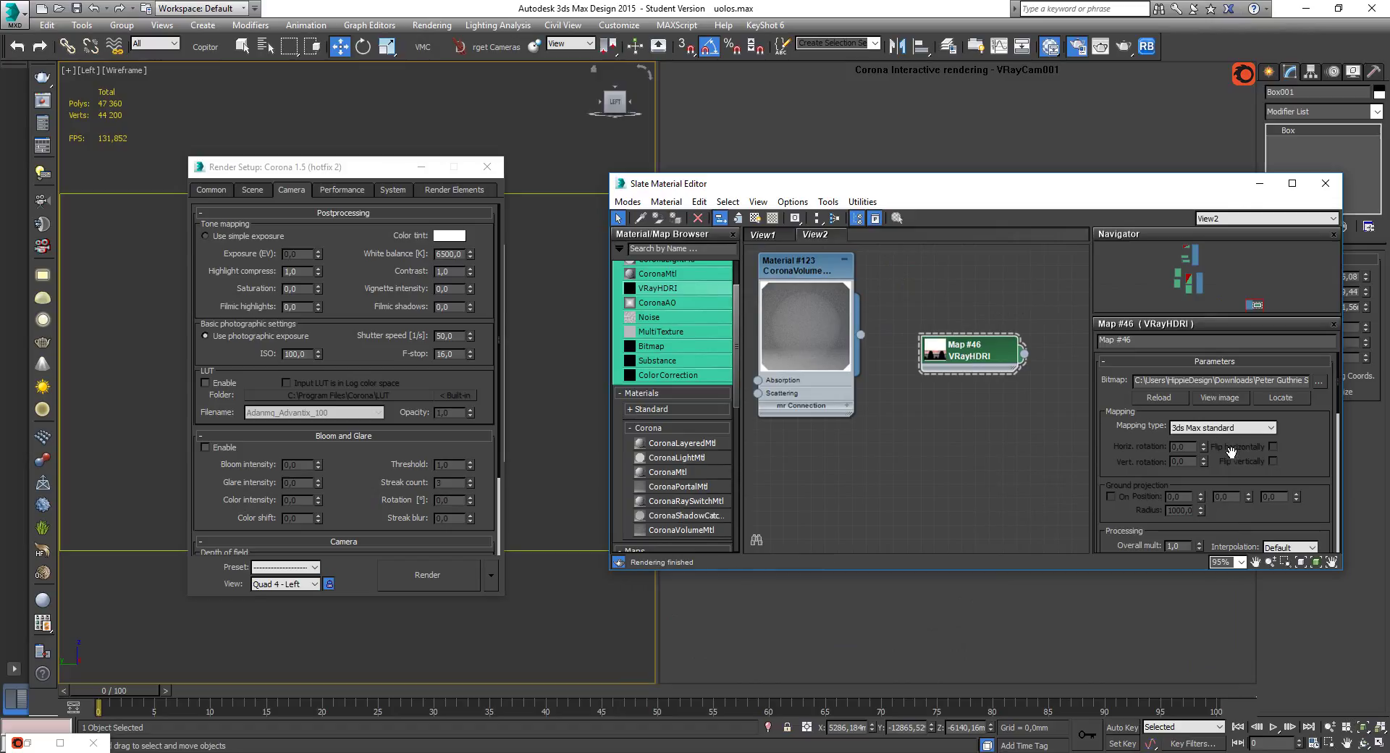
click(1220, 428)
click(1208, 457)
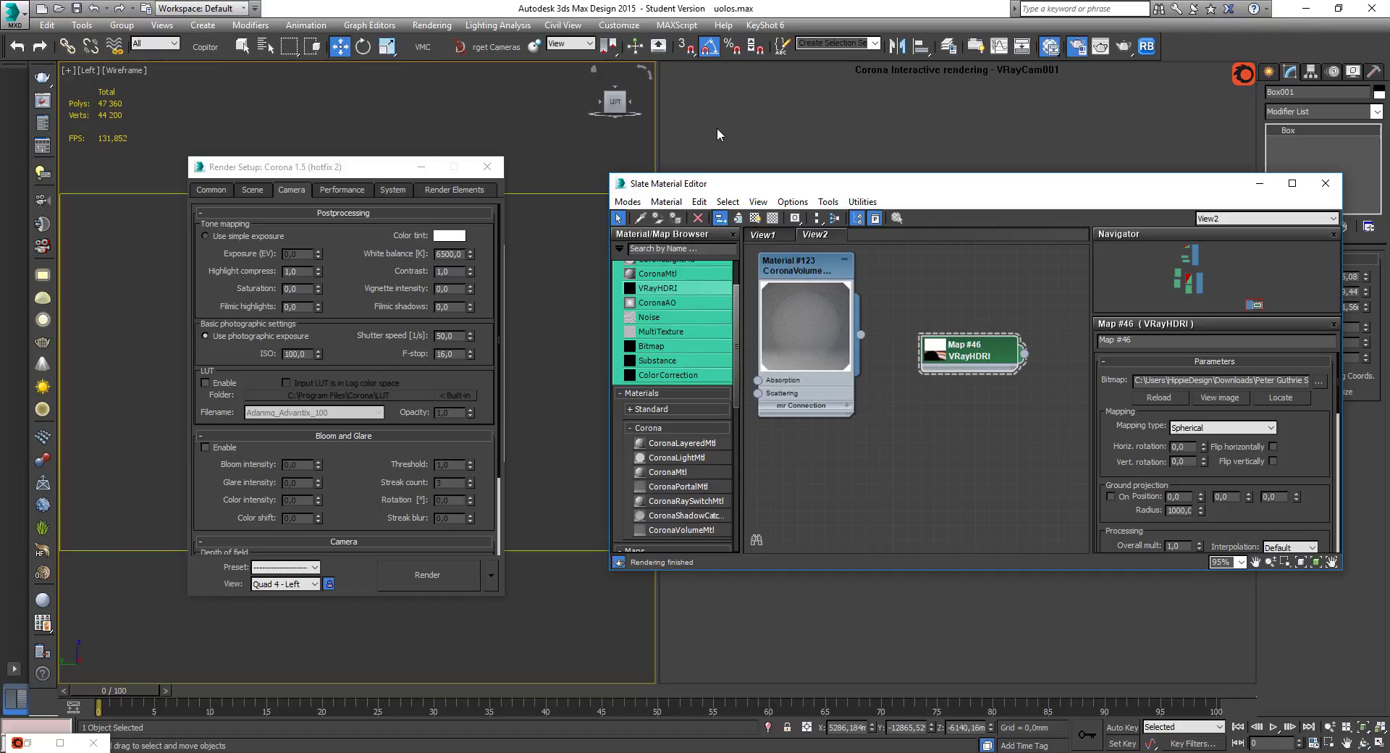
Turn off Use Map and clear the CoronaSky environment map in the Environment and Effects settings.
click(432, 25)
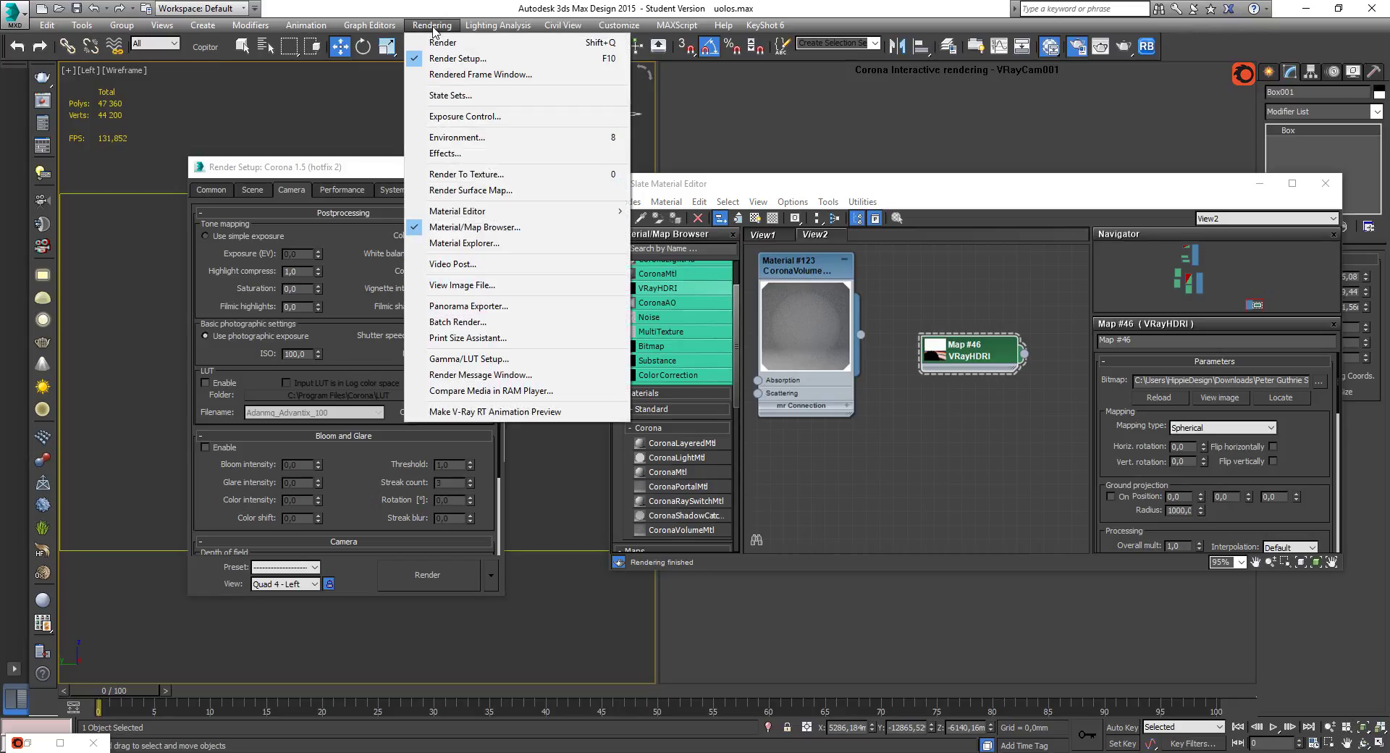
click(450, 144)
click(356, 212)
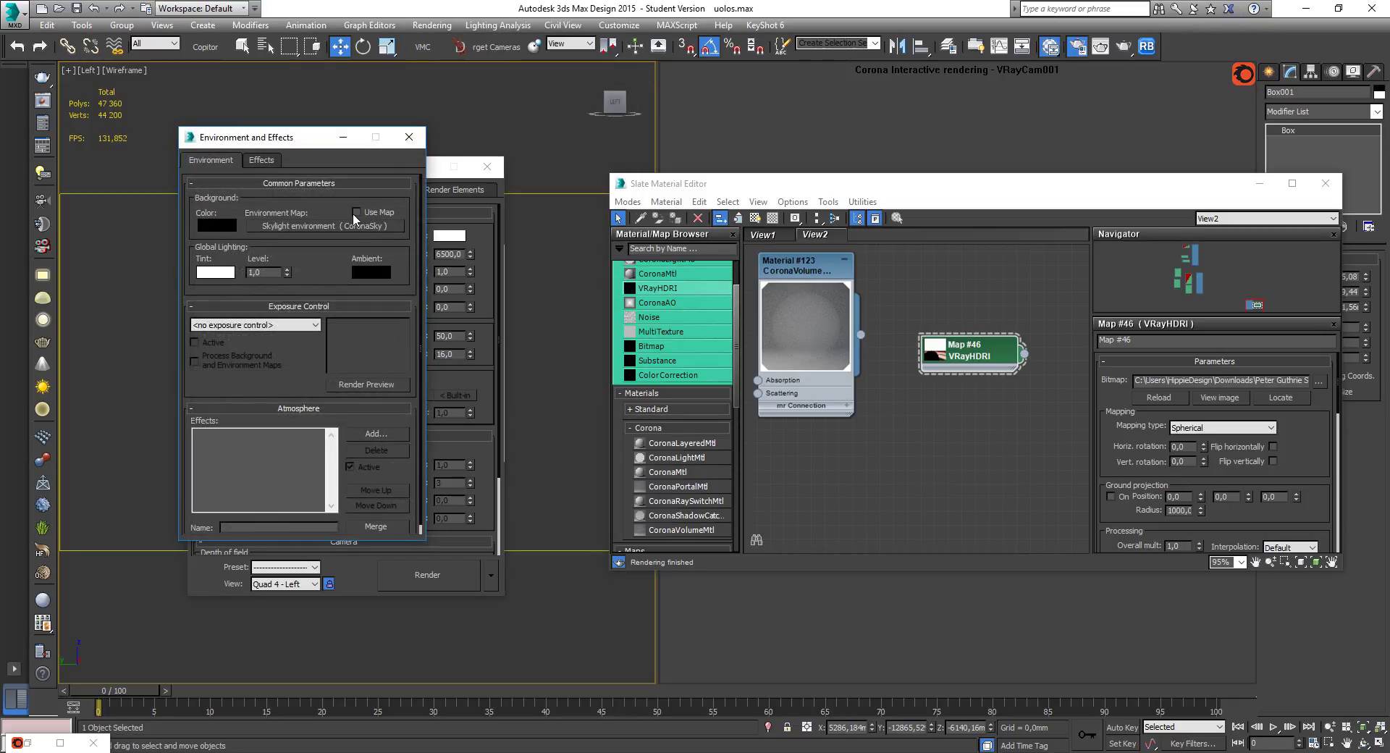
right_click(336, 224)
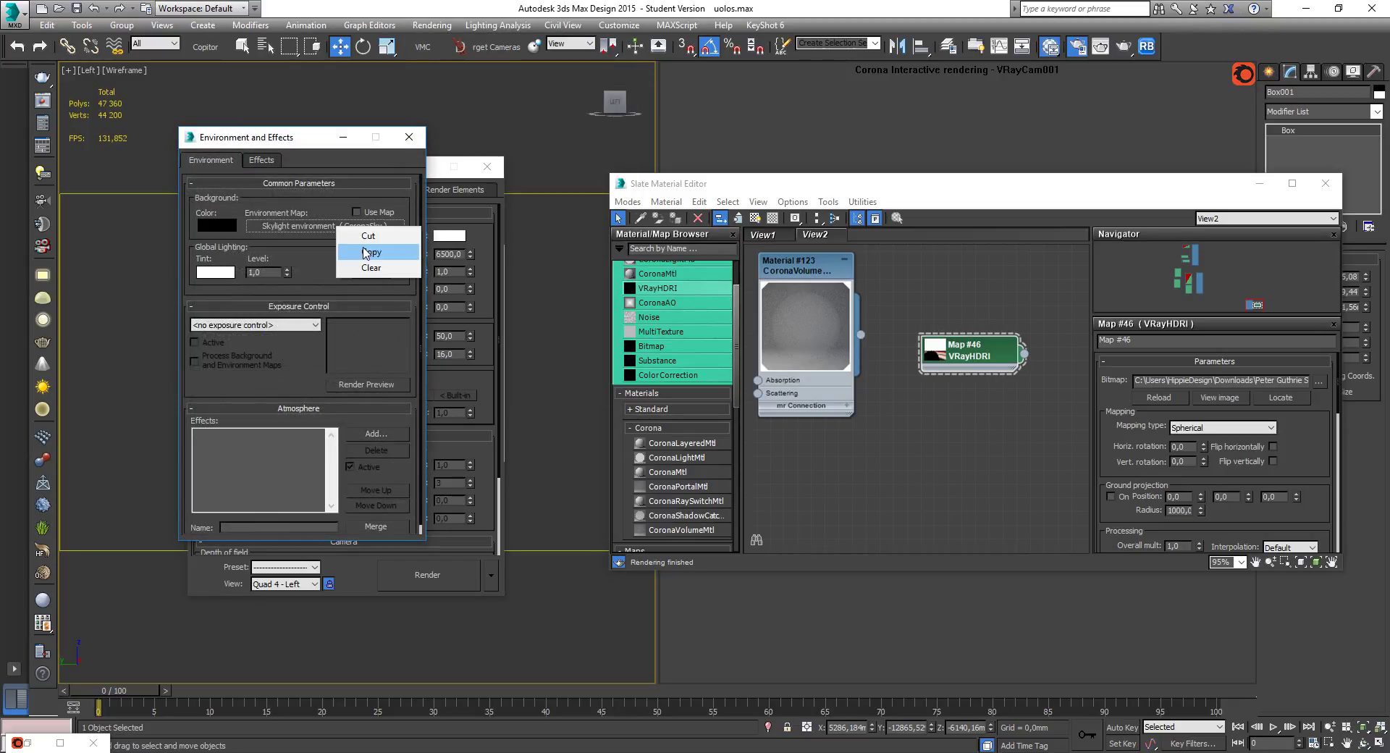
click(373, 272)
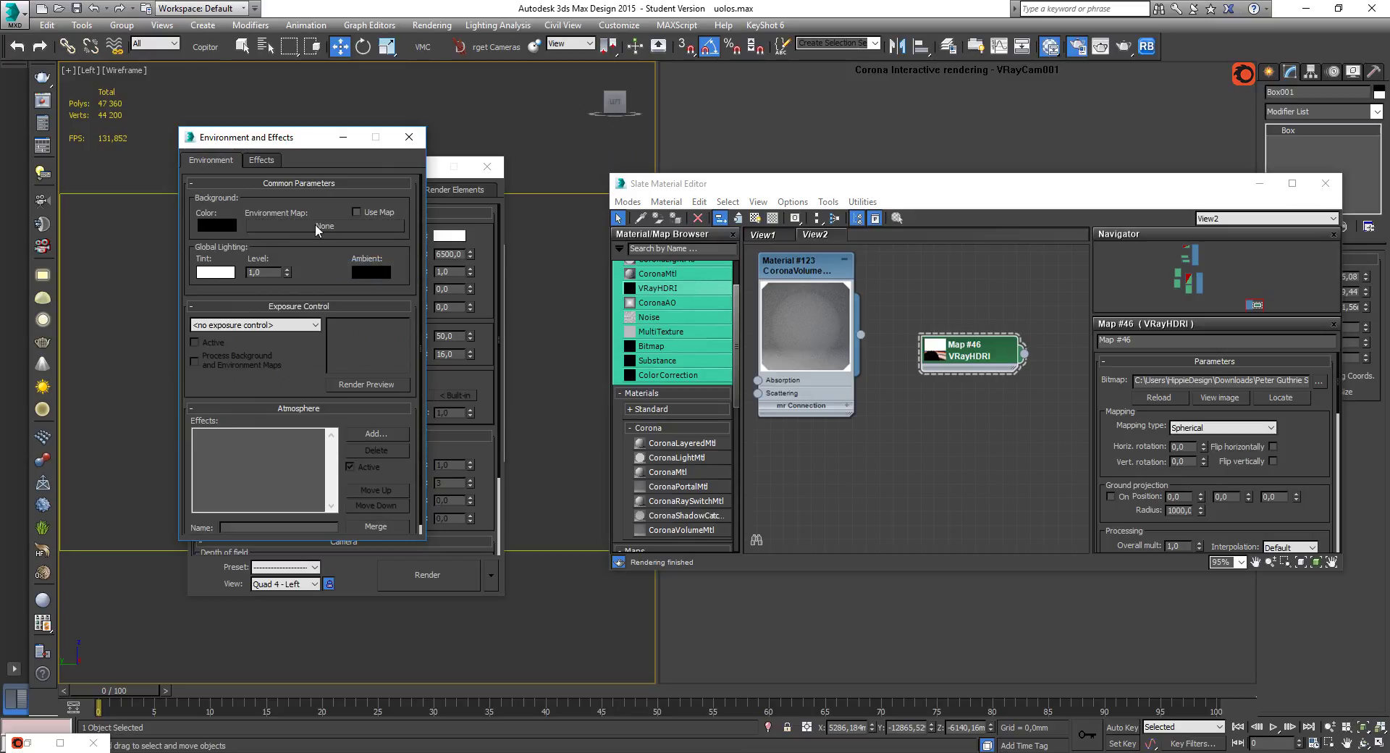
click(409, 137)
Switch the scene environment to Use Corona in Render Setup and assign the VRayHDRI map to it.
click(254, 191)
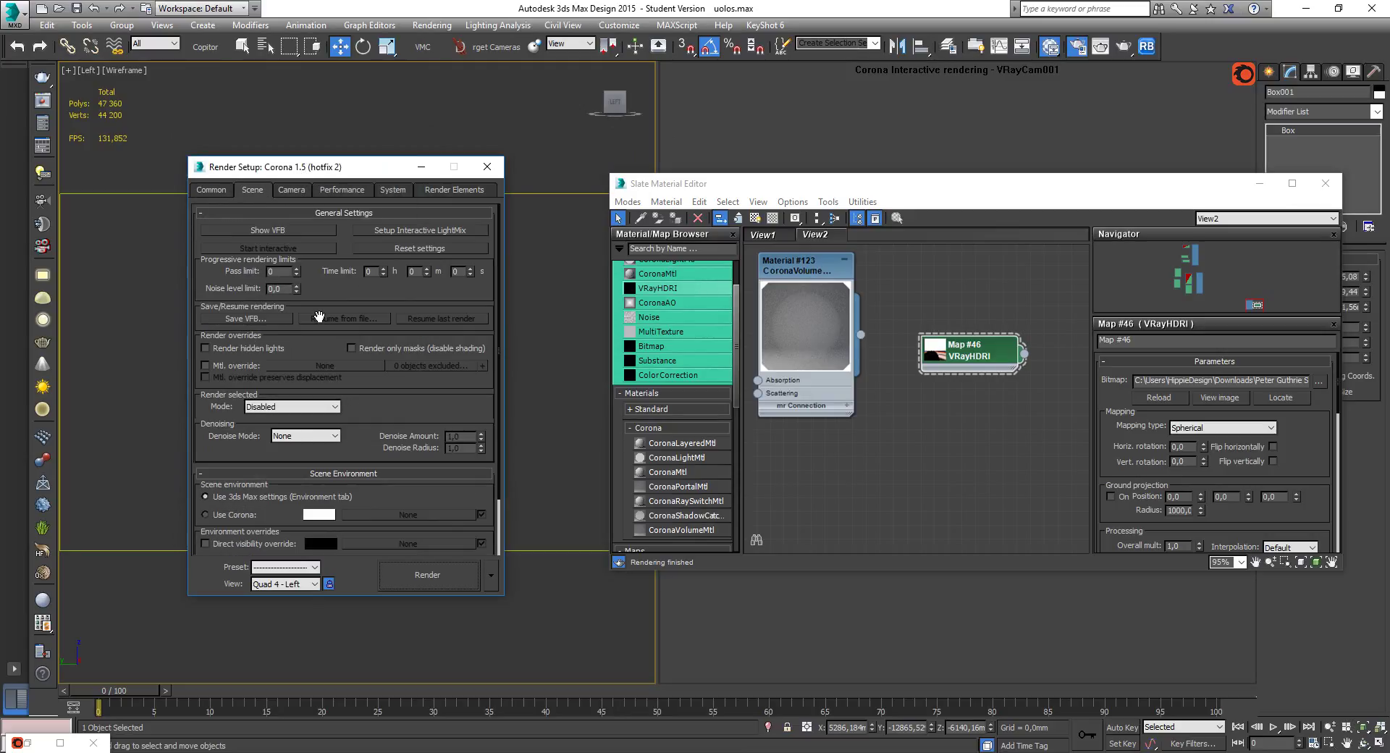
drag(376, 422, 348, 223)
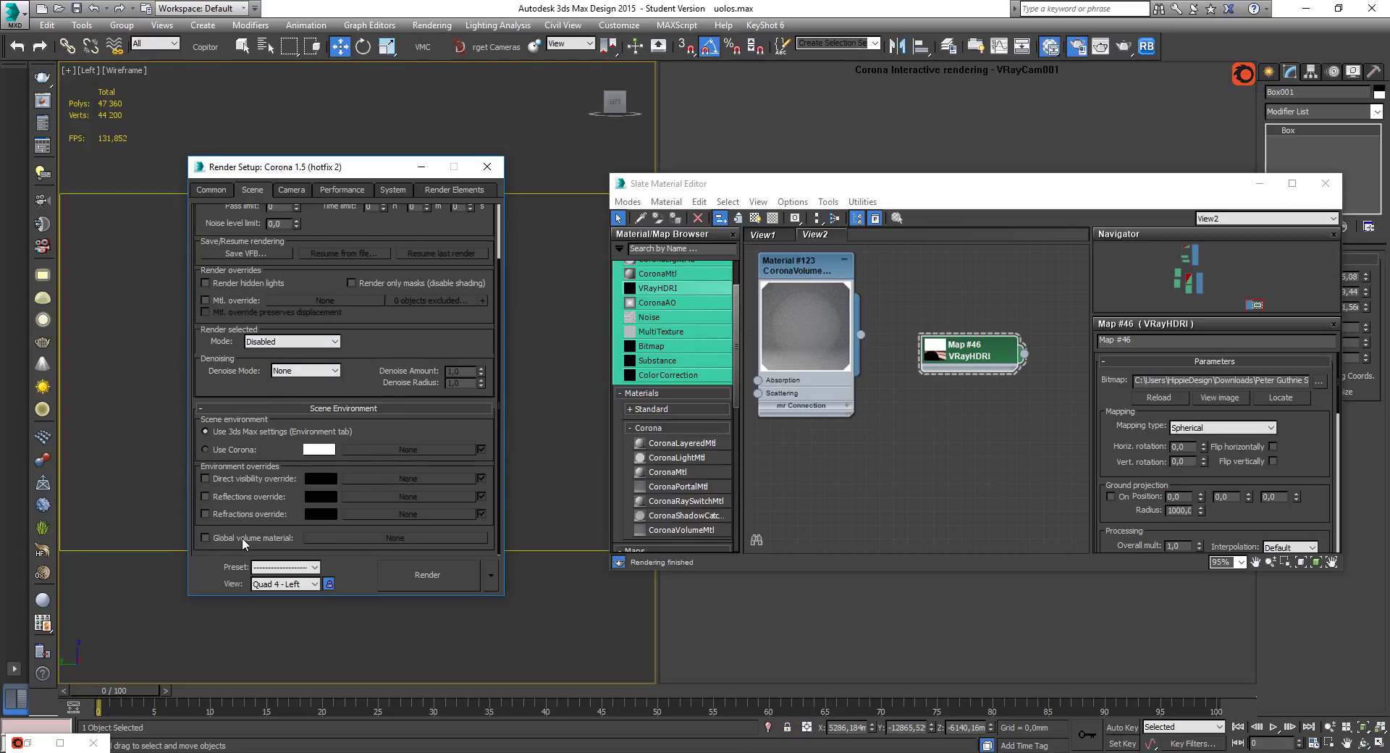
click(223, 449)
drag(1040, 187, 842, 175)
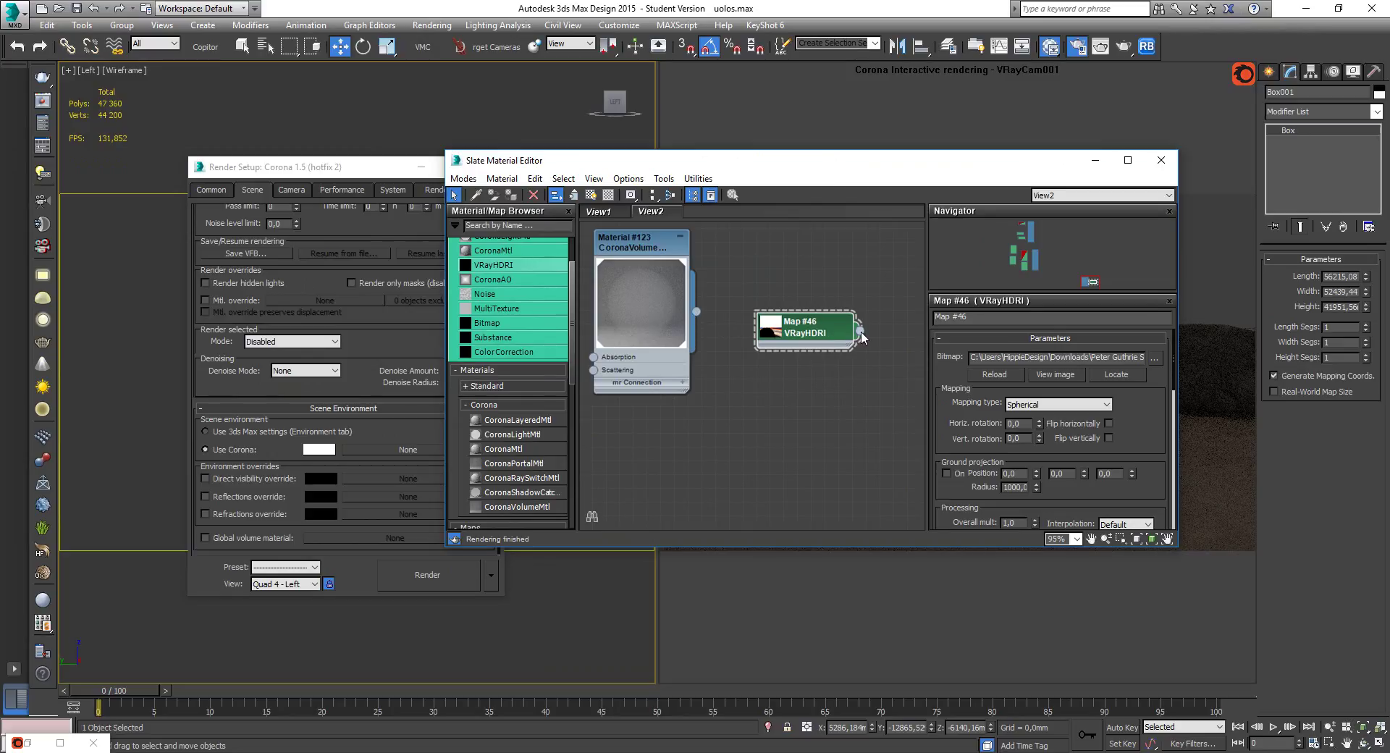
middle_drag(861, 337, 733, 281)
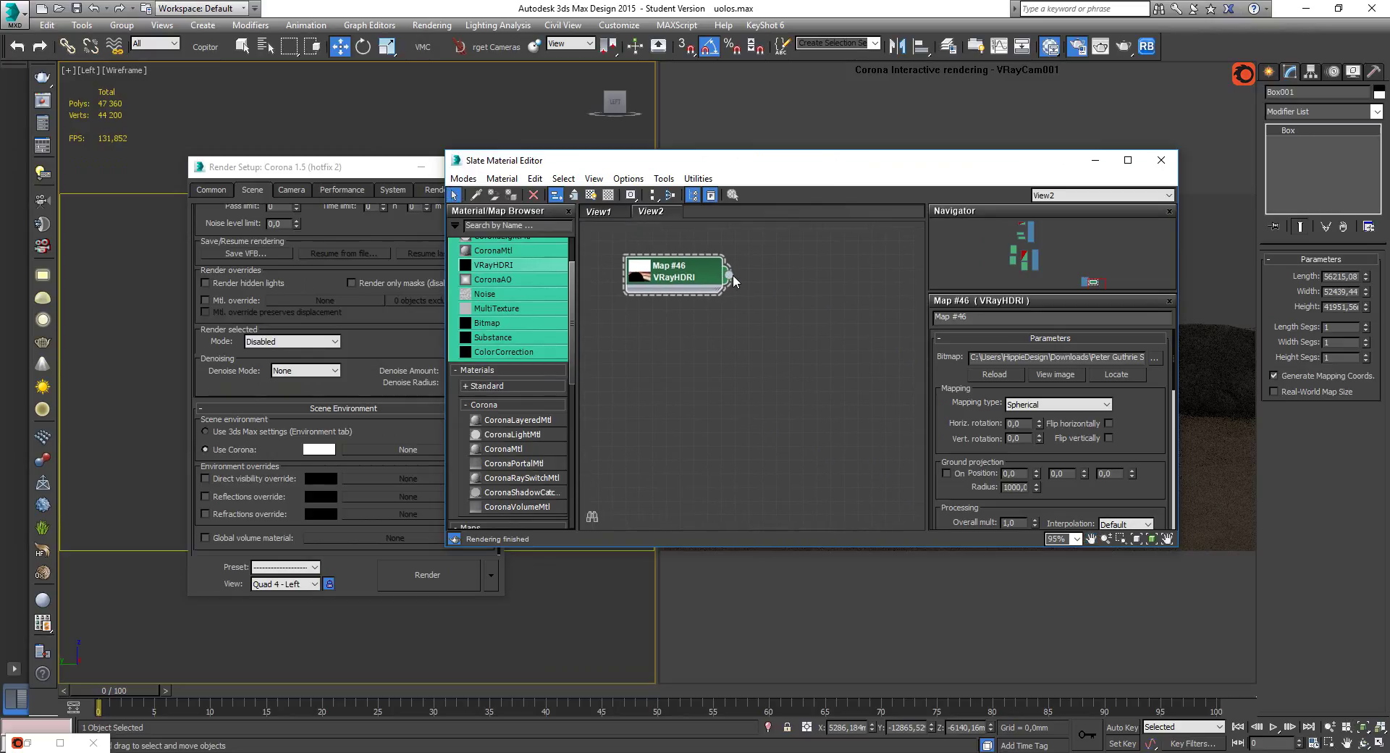
drag(730, 275, 379, 450)
click(326, 425)
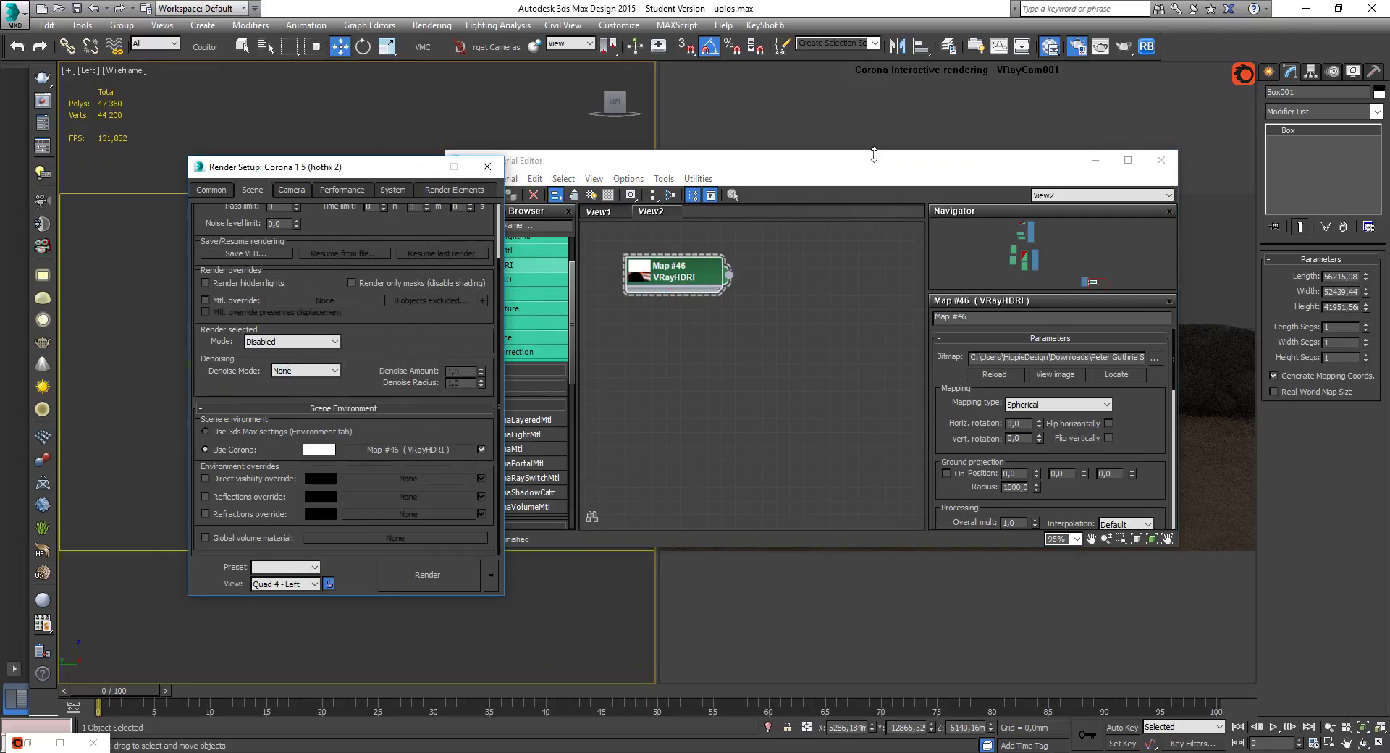
Add a ColorCorrection map node beside the VRayHDRI map and connect the VRayHDRI output to its Map input.
drag(863, 166, 379, 164)
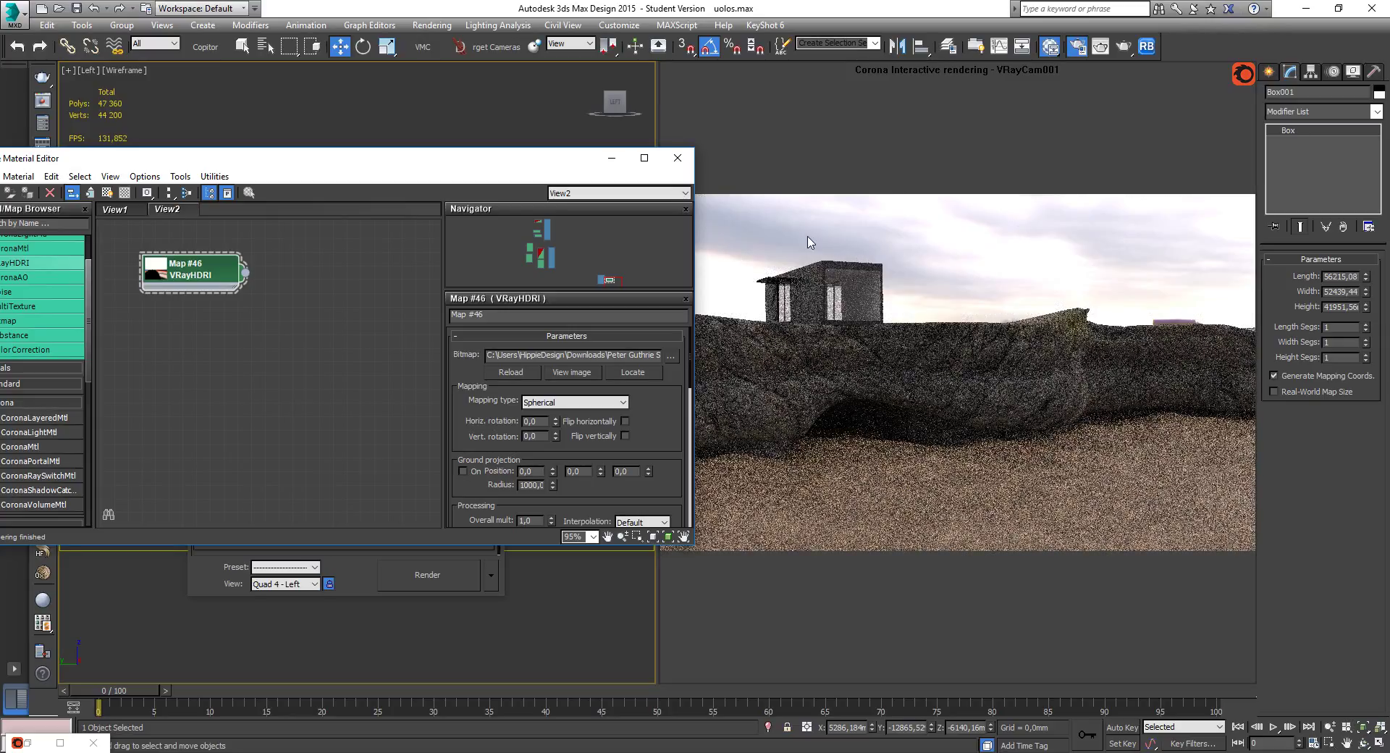
drag(559, 161, 925, 128)
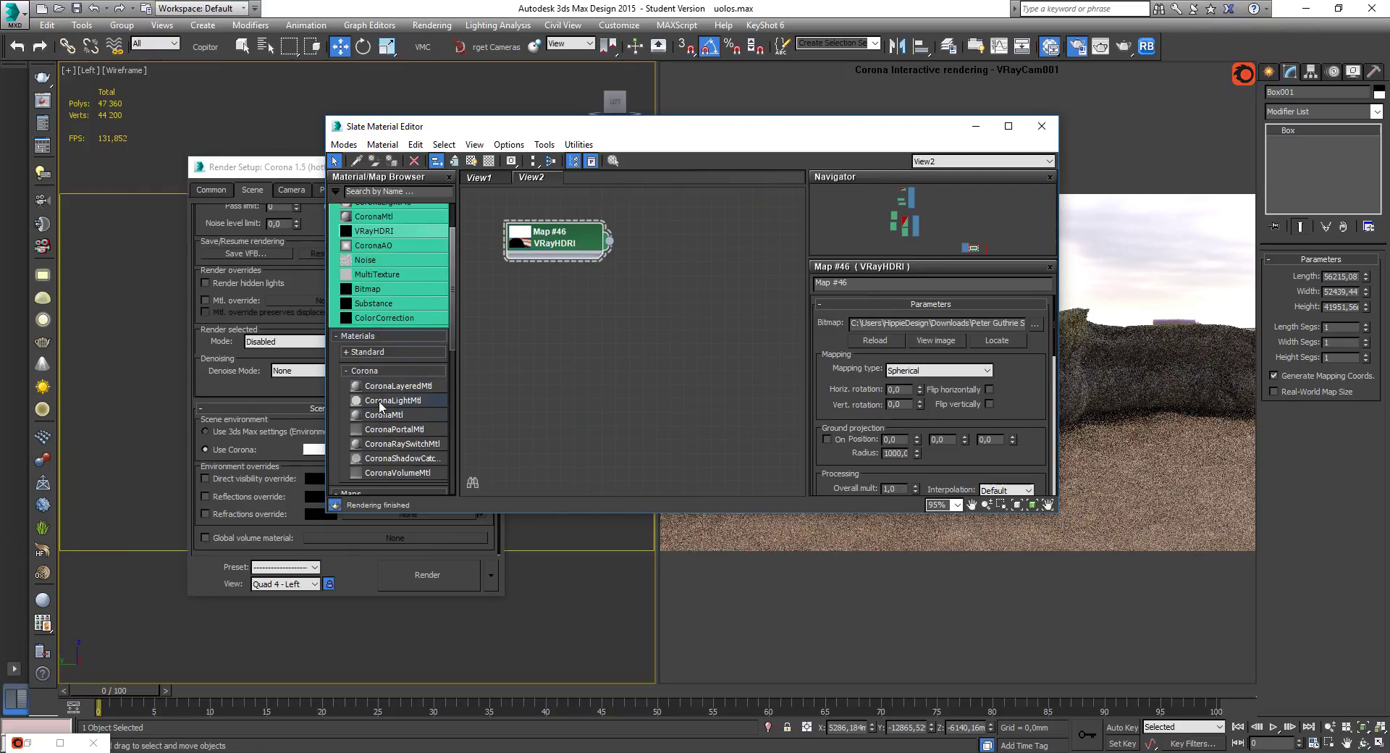
drag(378, 319, 753, 303)
drag(610, 241, 632, 256)
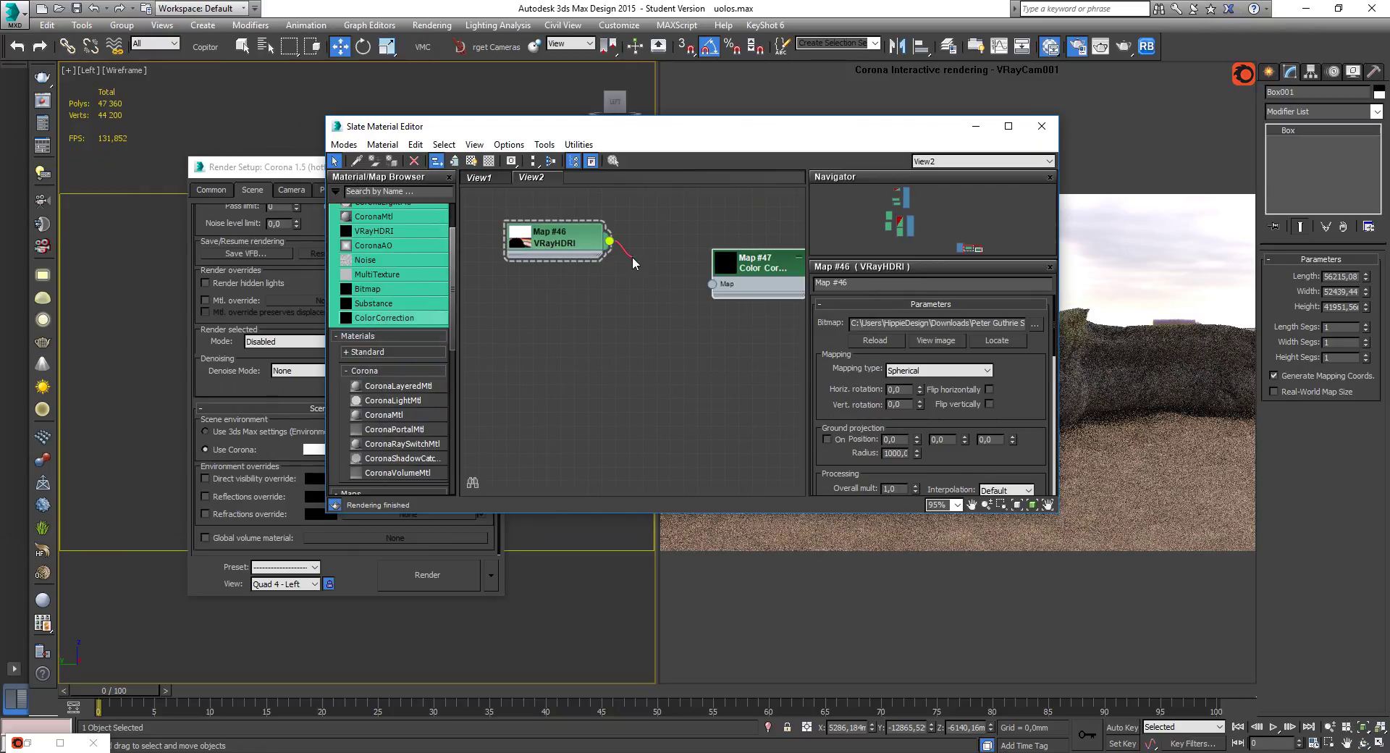
drag(708, 293, 712, 285)
middle_drag(765, 268, 711, 269)
Open the Color Correction map's parameters and lower its saturation to -83,389.
double_click(710, 269)
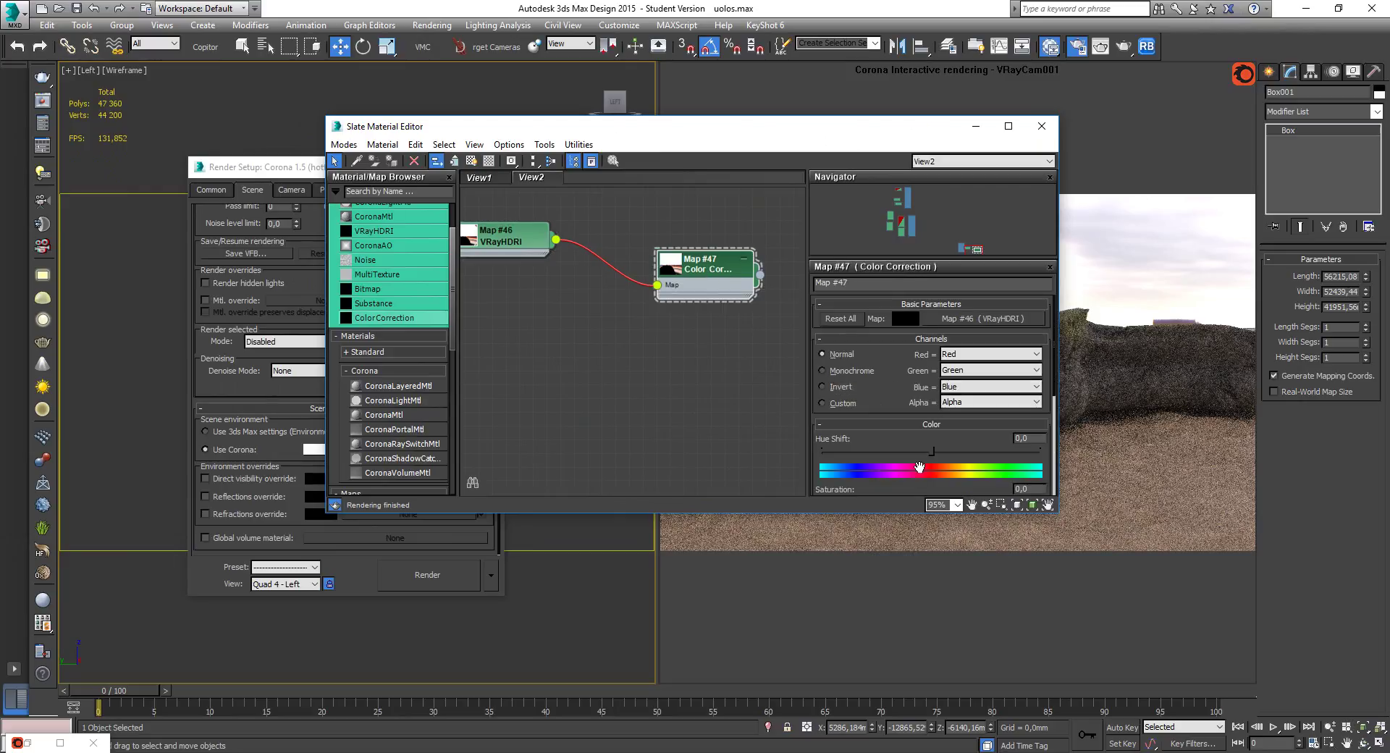
drag(891, 444, 890, 402)
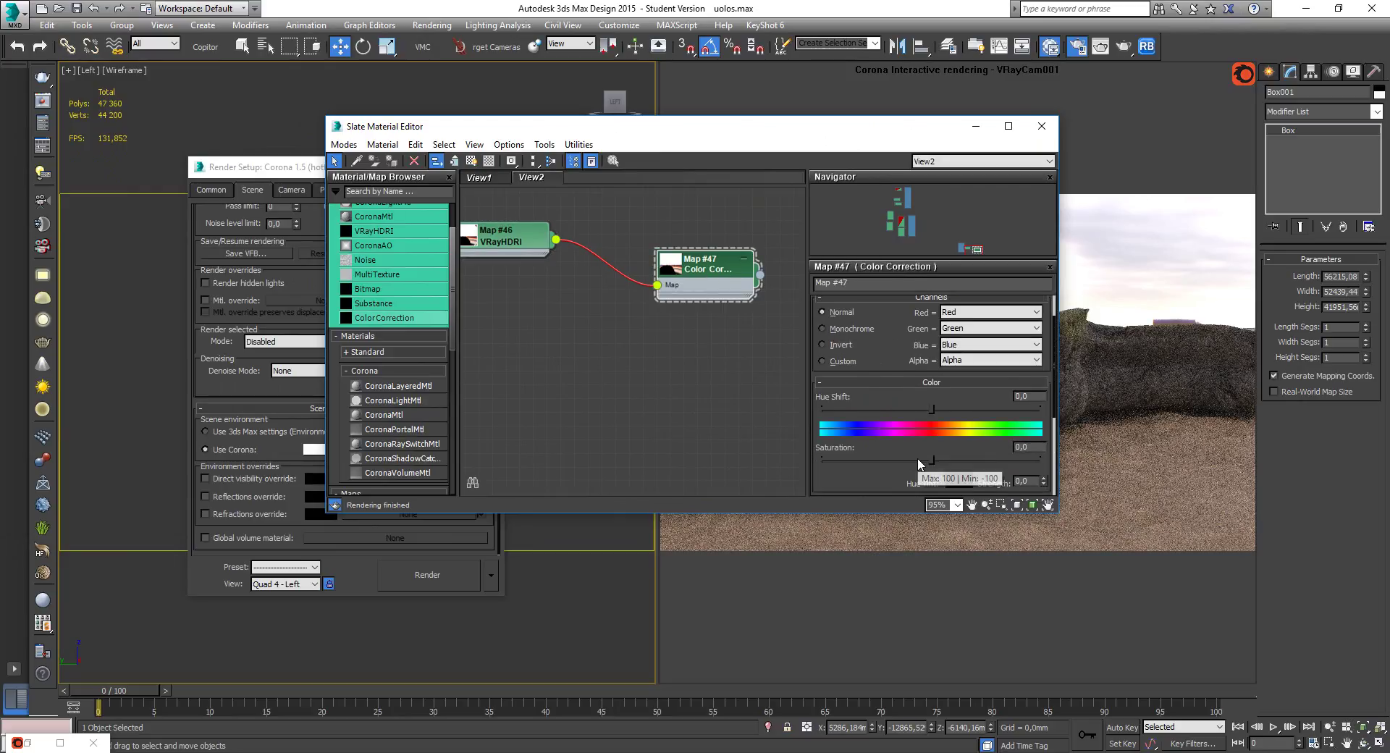
drag(931, 458, 840, 459)
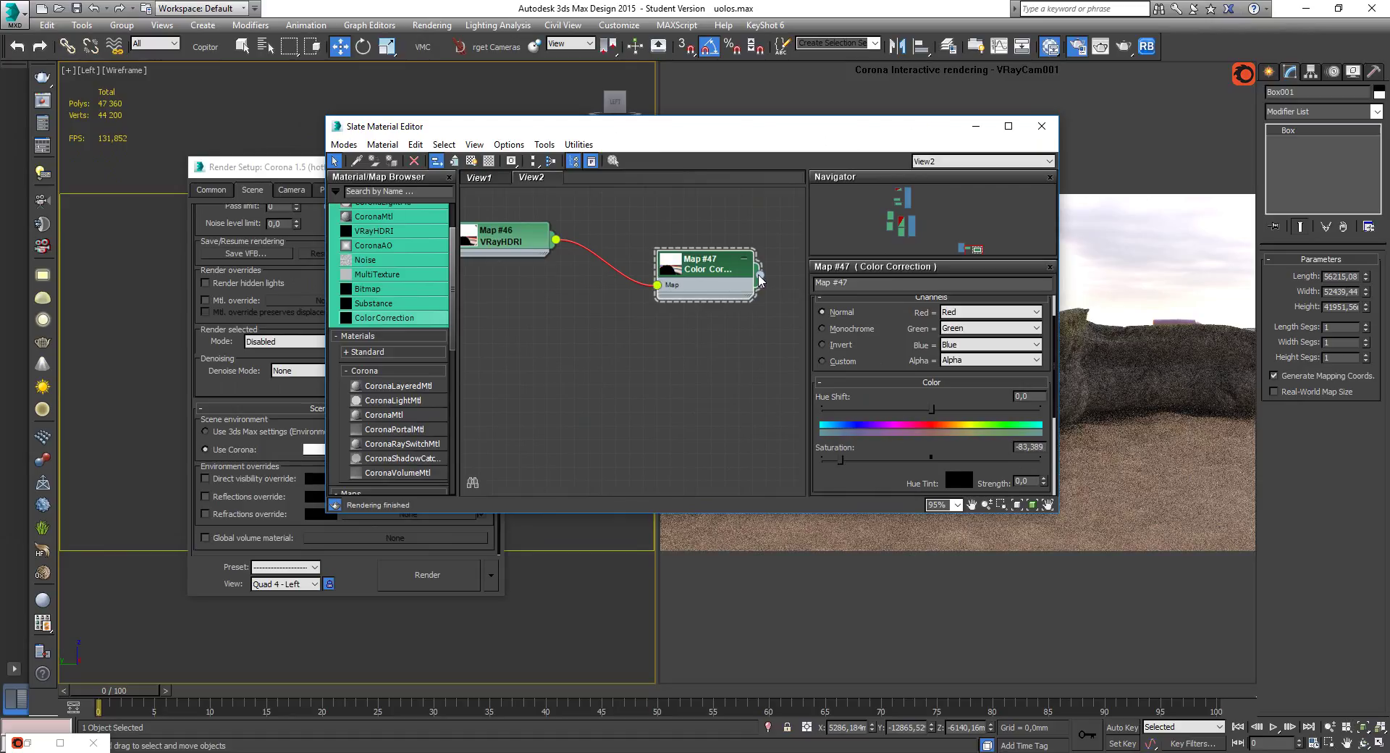
Assign the Color Correction map as an instance to the Use Corona scene environment and uncover the interactive render.
drag(761, 279, 708, 317)
click(722, 131)
drag(722, 131, 905, 128)
drag(944, 272, 449, 449)
click(311, 426)
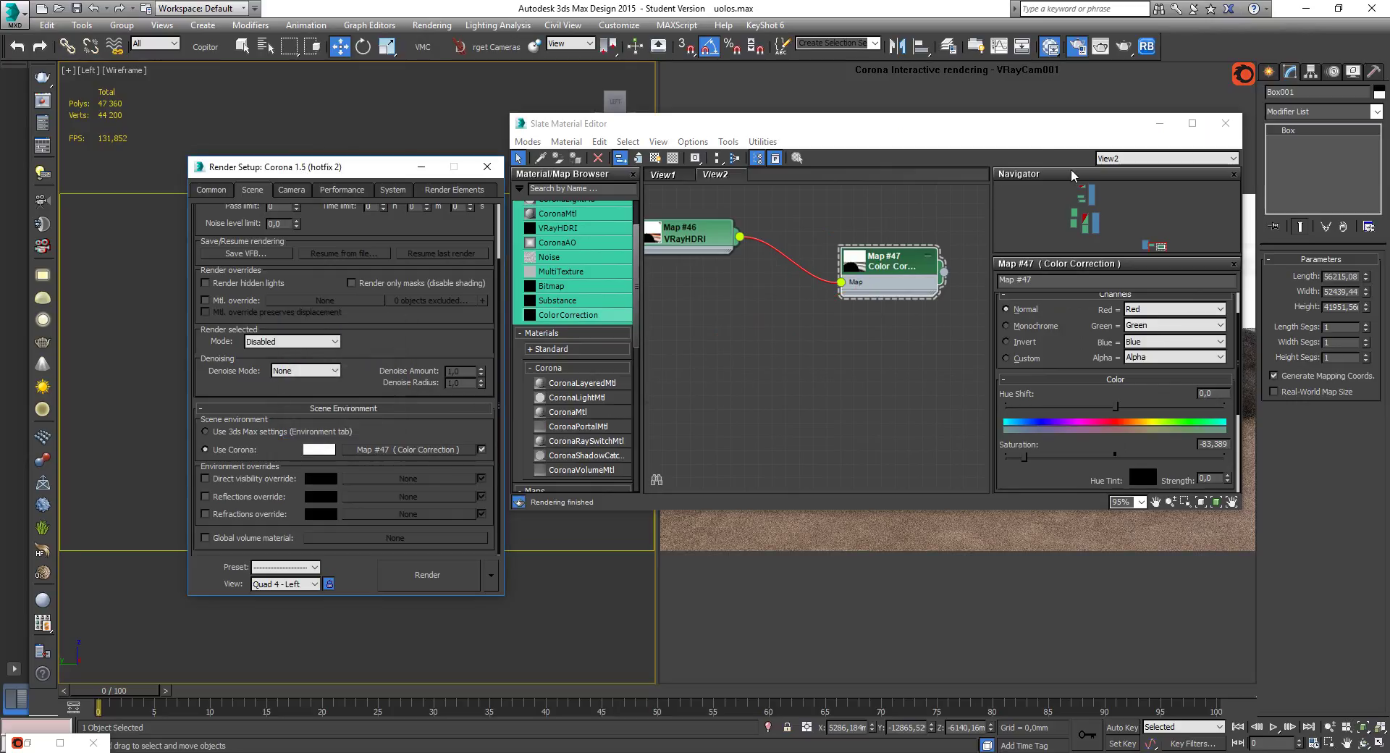
drag(1037, 122, 493, 165)
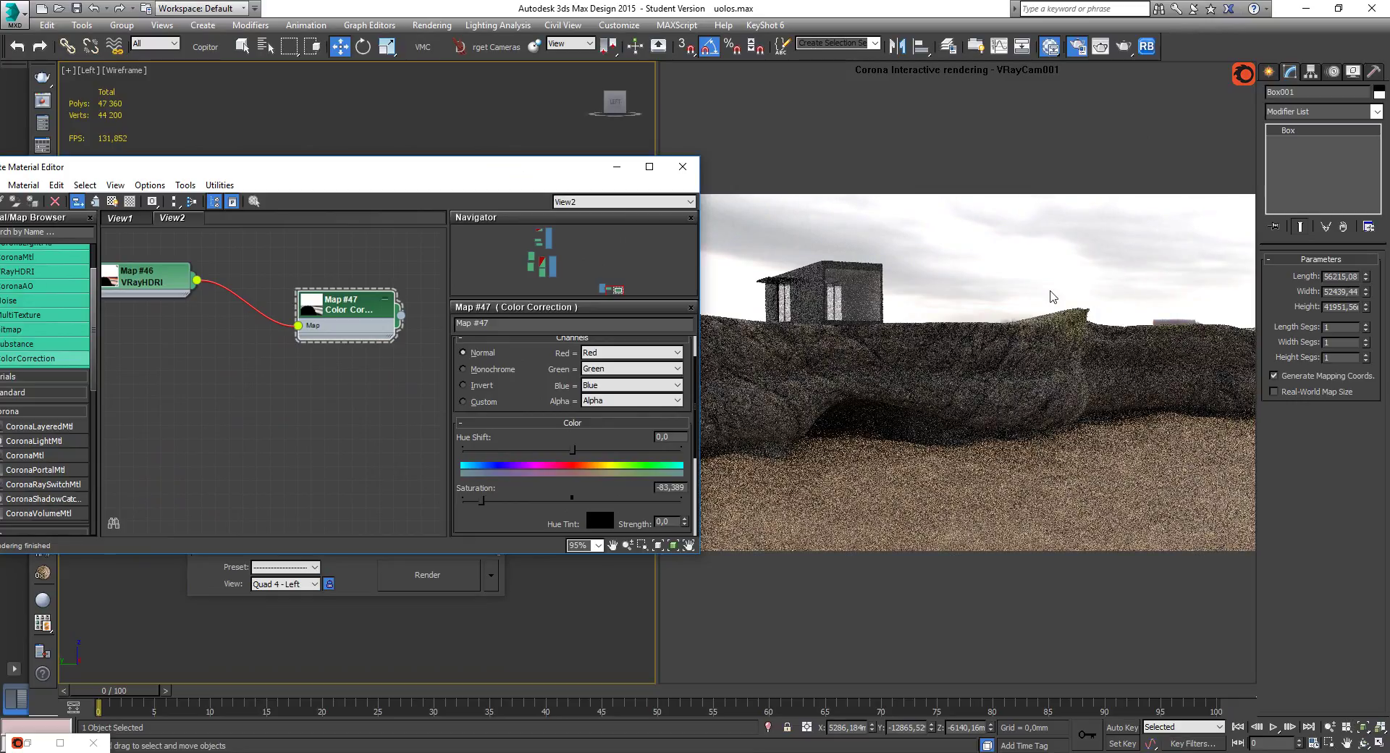
drag(327, 174, 527, 169)
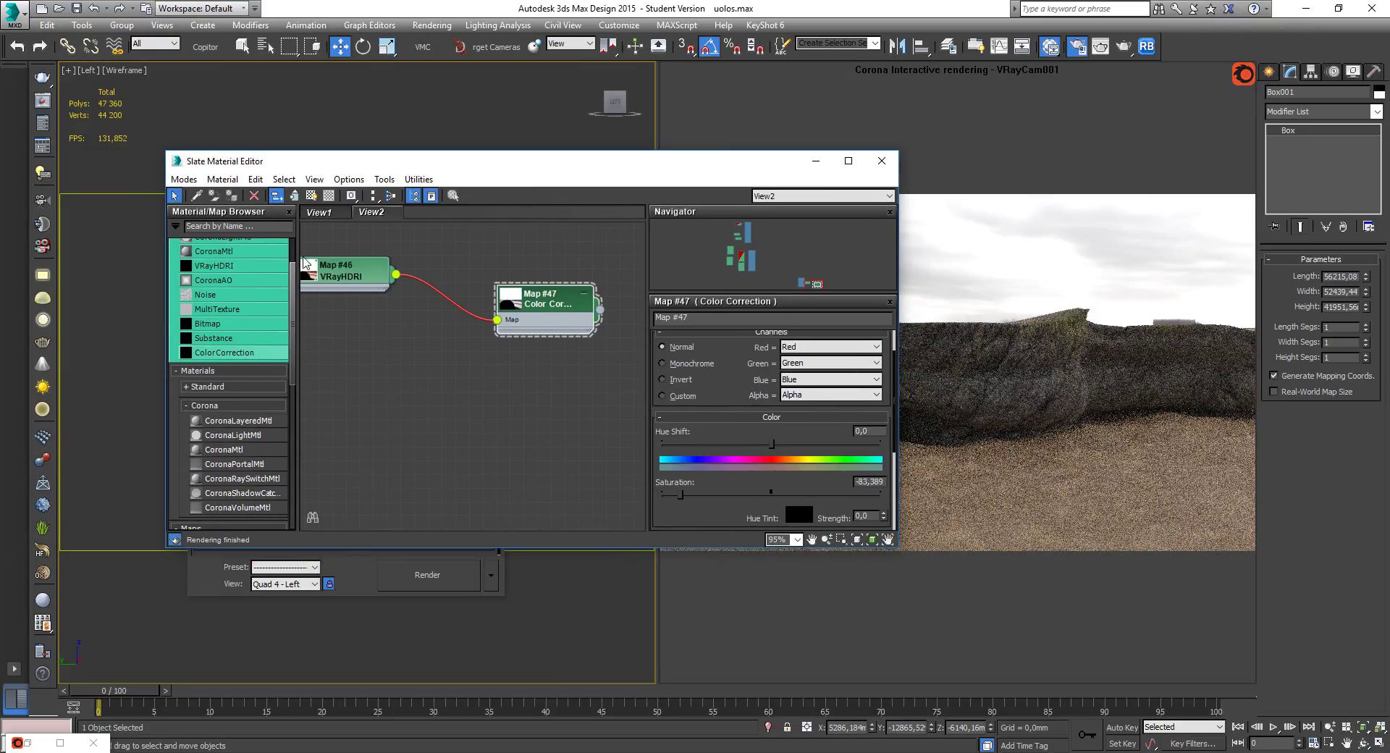
Open the CoronaVolumeMtl node, move the VRayHDRI node away from it and rename the material rūkas.
drag(514, 169, 862, 168)
middle_drag(791, 284, 863, 360)
scroll(861, 360, down, 2)
middle_drag(757, 350, 768, 317)
scroll(719, 283, up, 3)
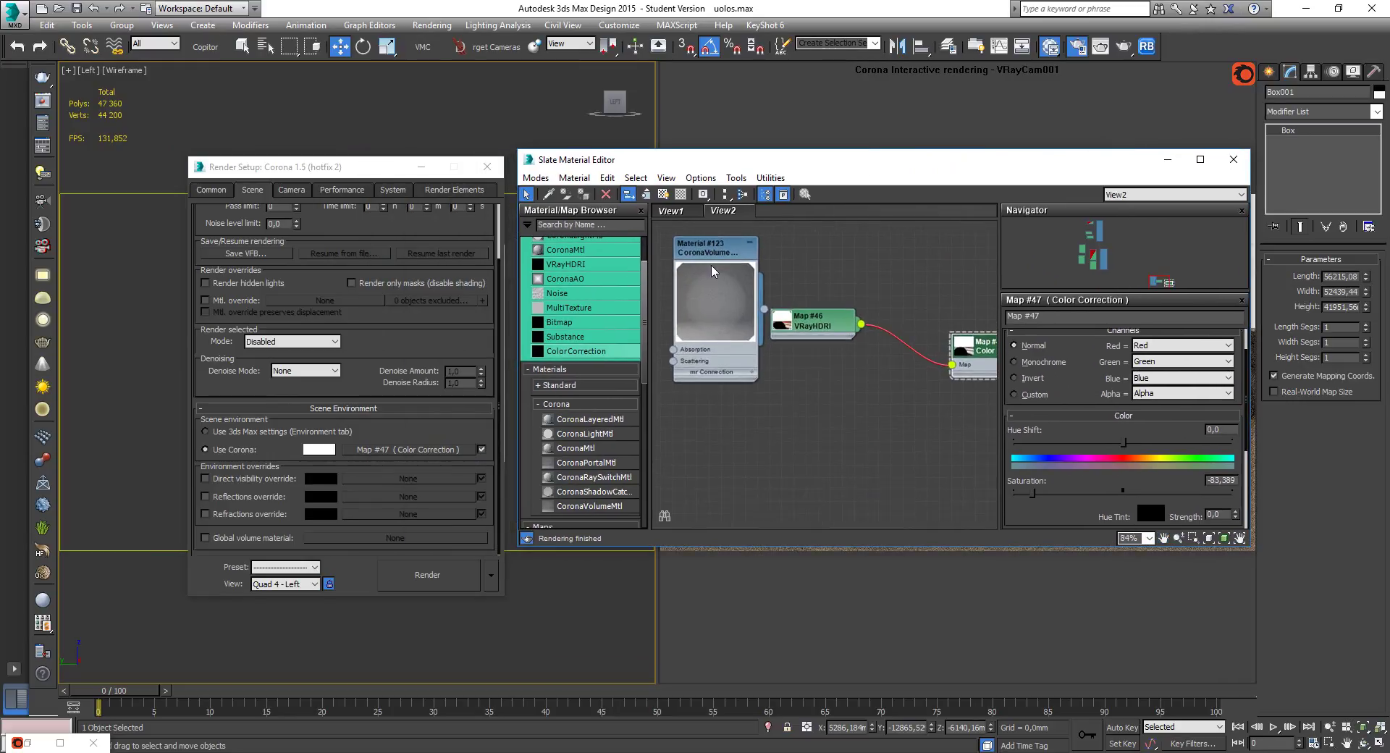
double_click(711, 255)
drag(836, 331, 903, 326)
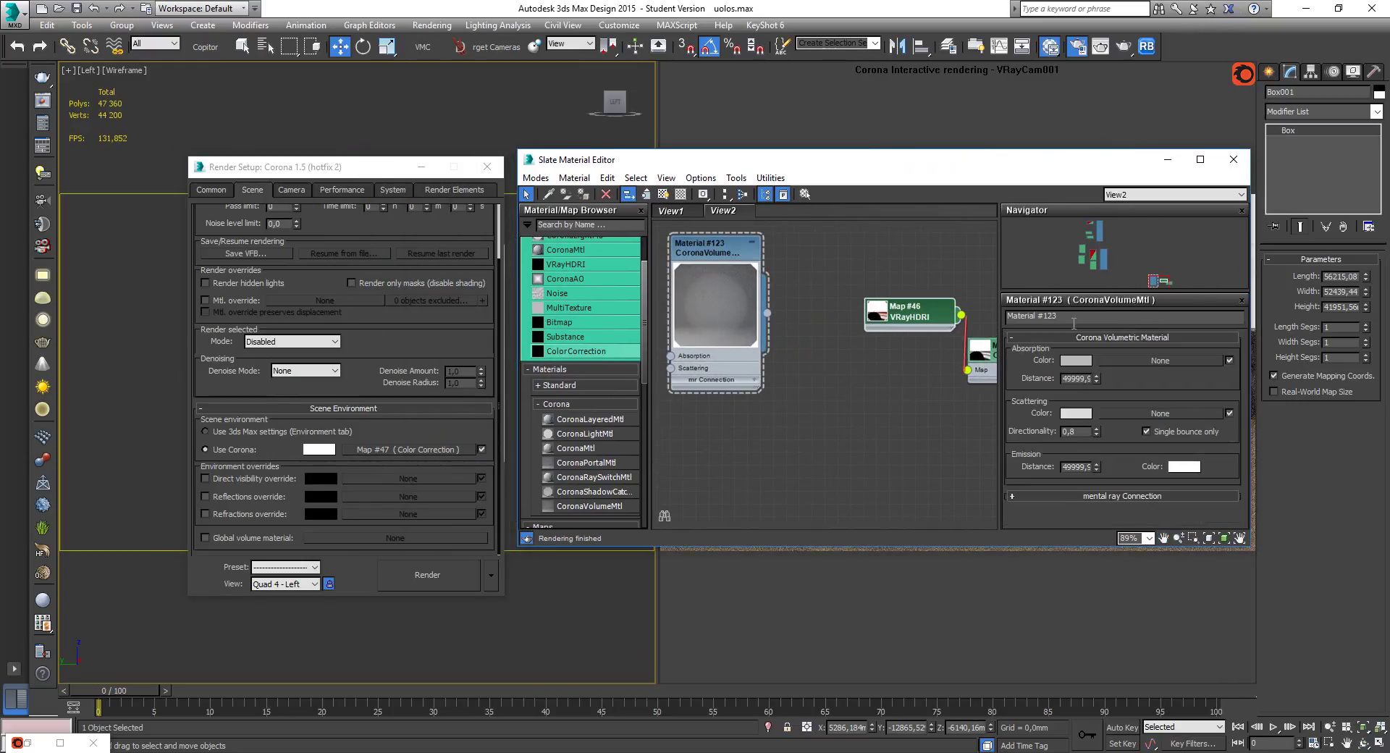
text(rūkas)
click(785, 352)
middle_drag(784, 352, 790, 367)
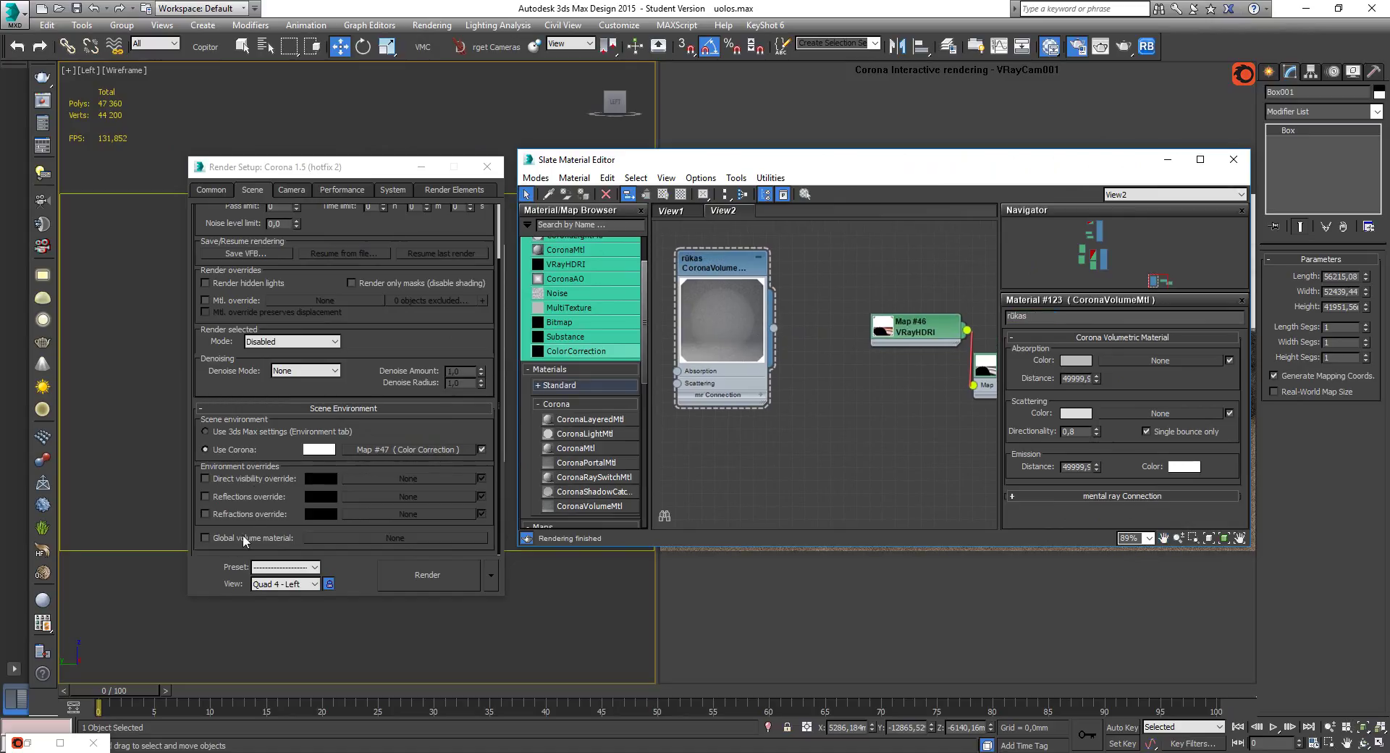
Enable the global volume material in Render Setup and assign the rūkas material to it as an instance.
click(206, 538)
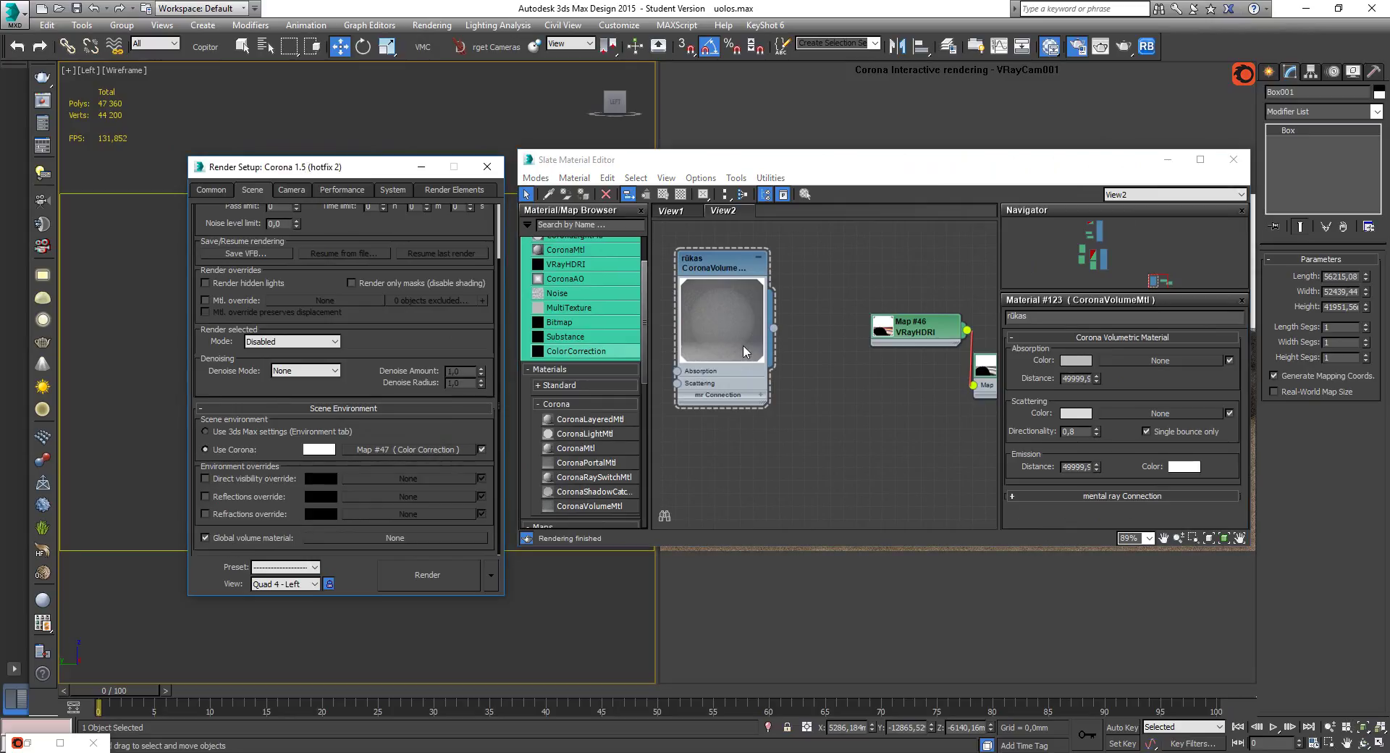
drag(776, 327, 388, 539)
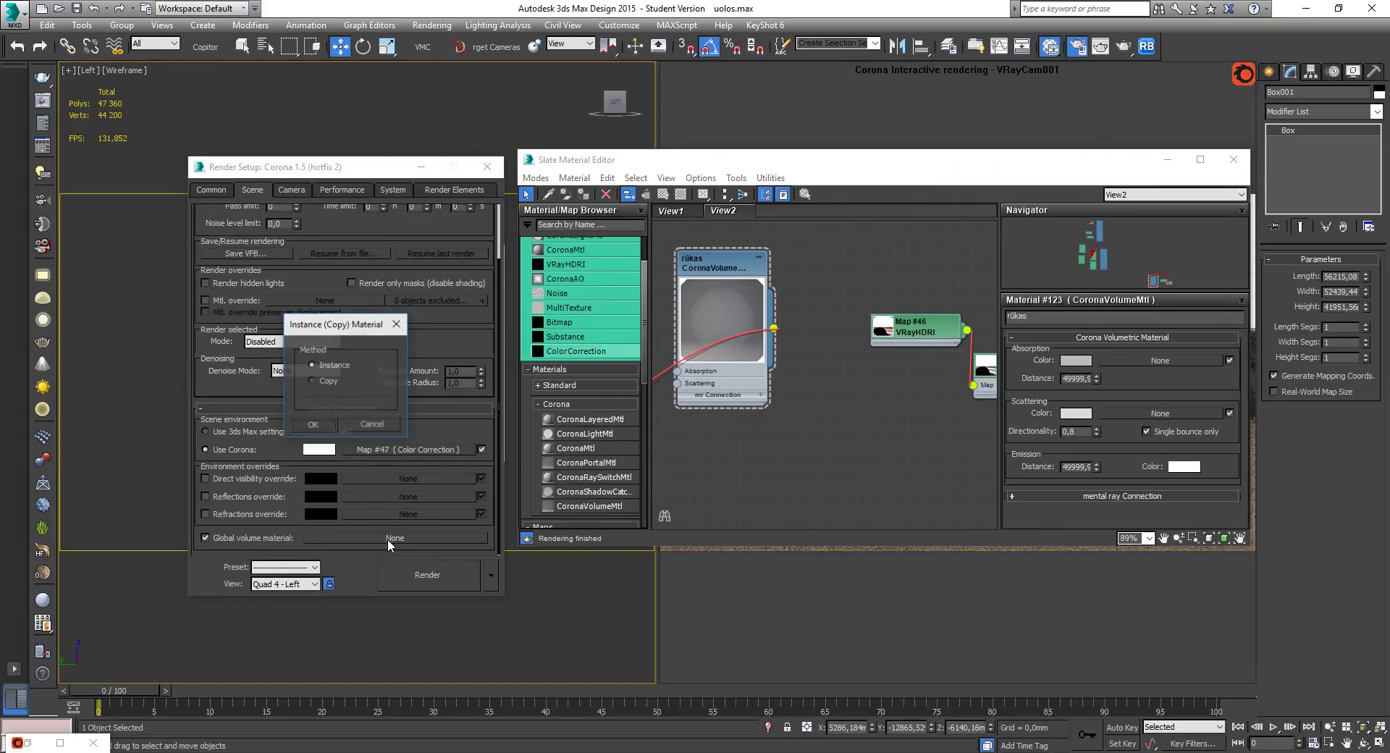
click(324, 420)
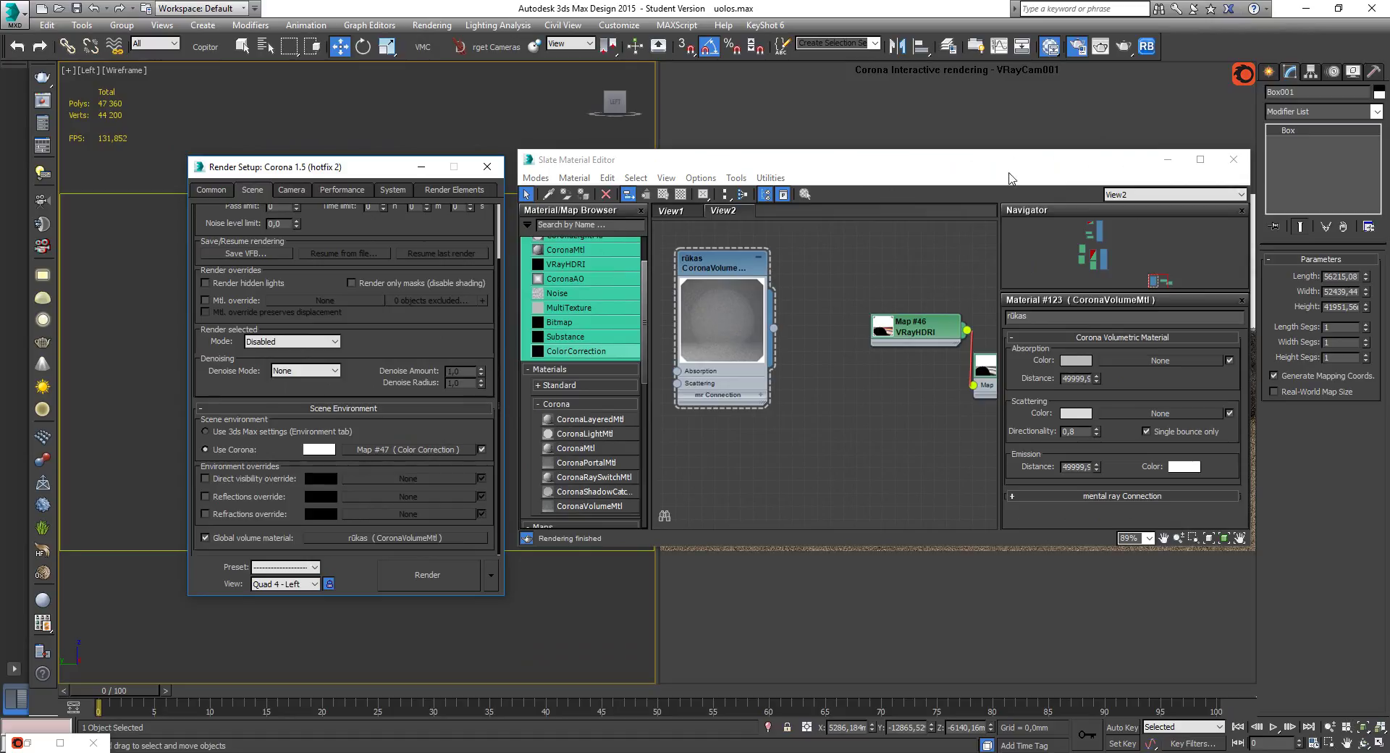
Move the Slate Material Editor off the render, and minimize both it and Render Setup to uncover the viewports.
drag(1012, 166, 400, 155)
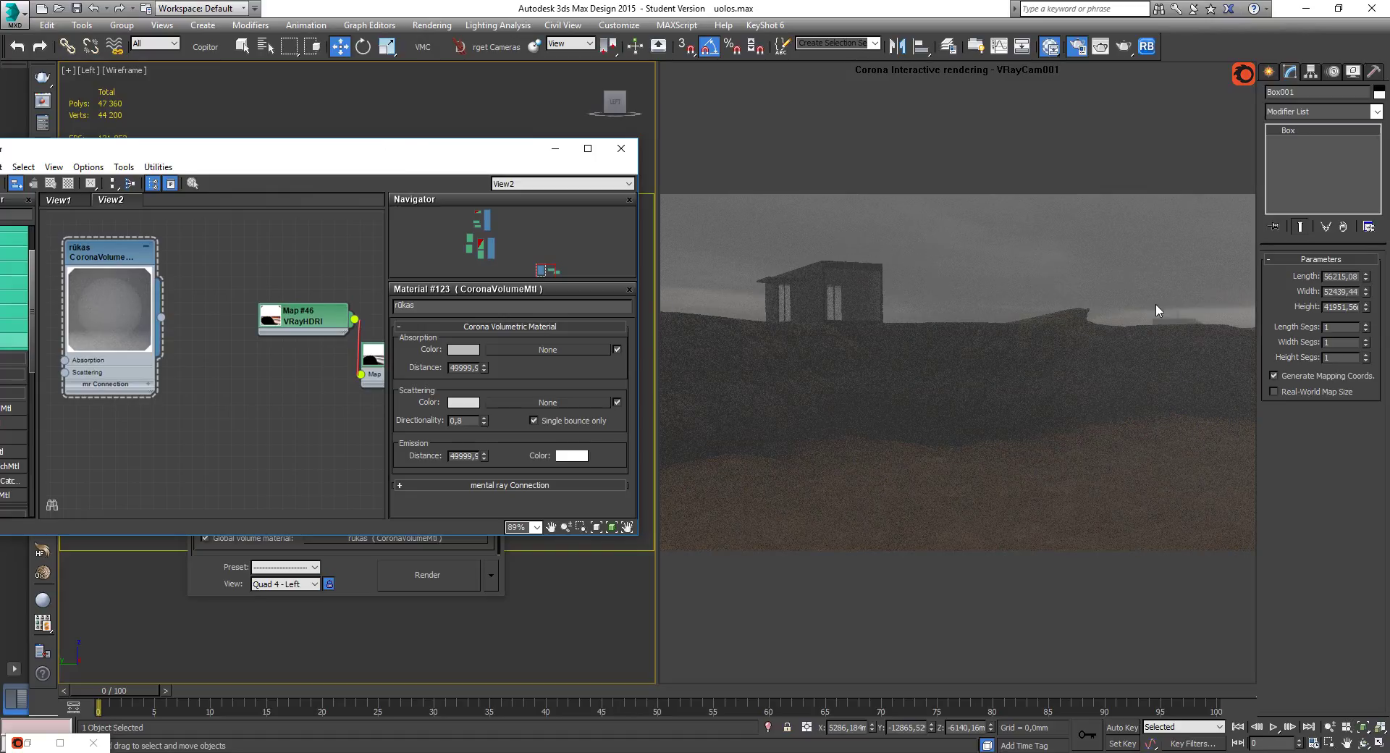
drag(369, 154, 616, 464)
click(426, 171)
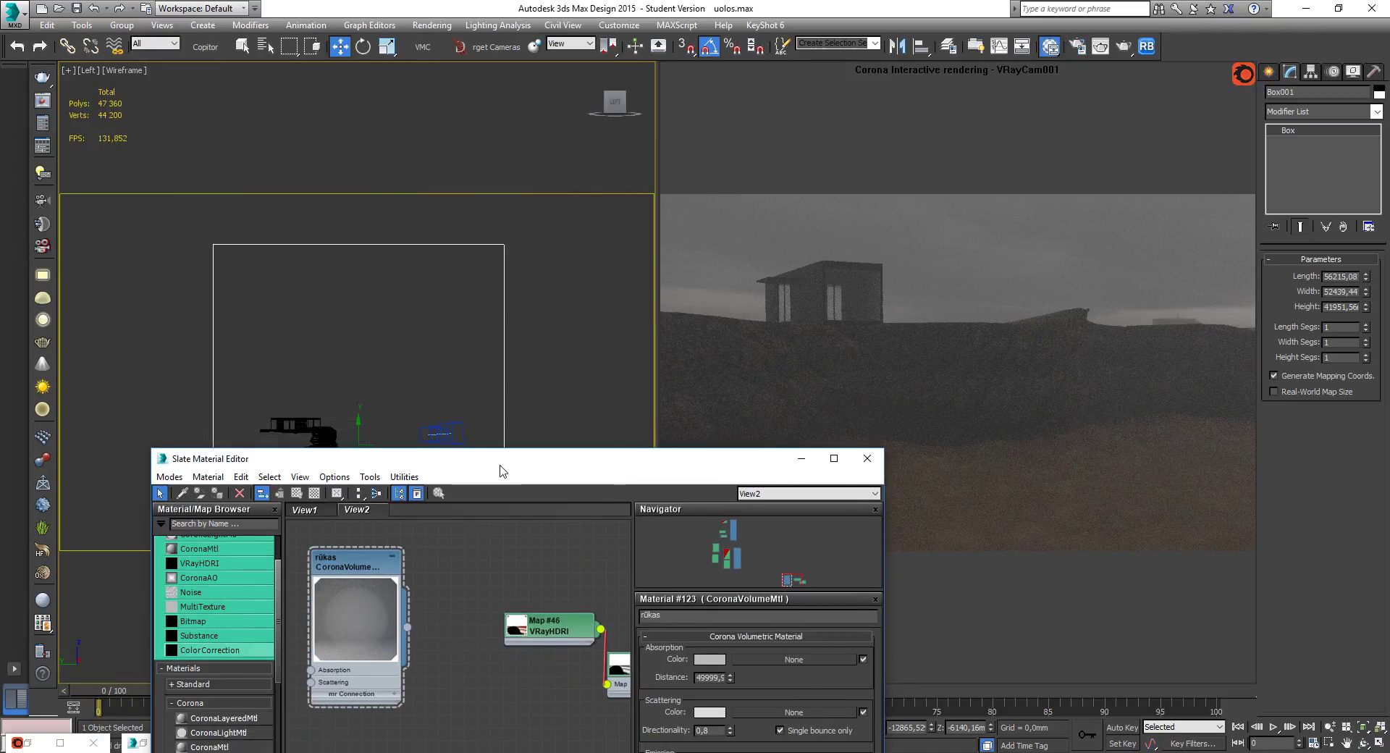
drag(501, 461, 553, 421)
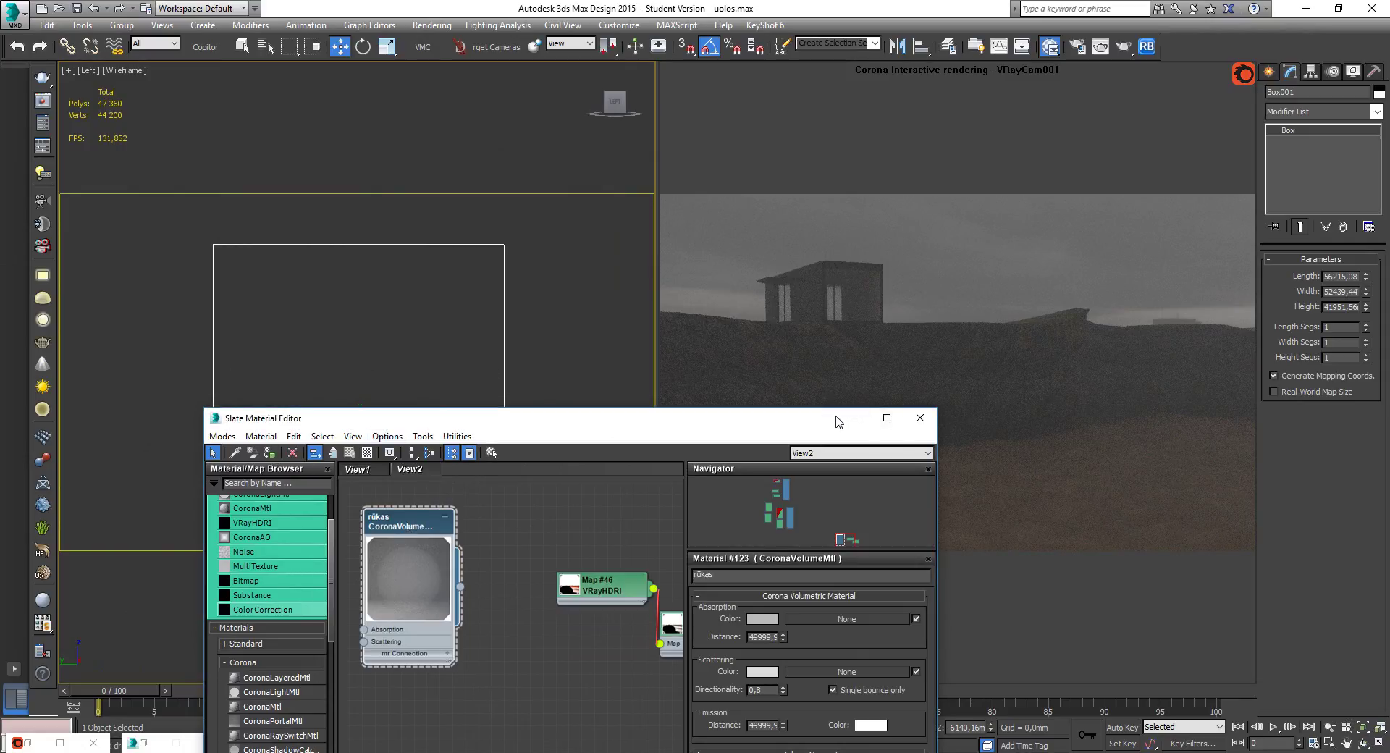
click(853, 417)
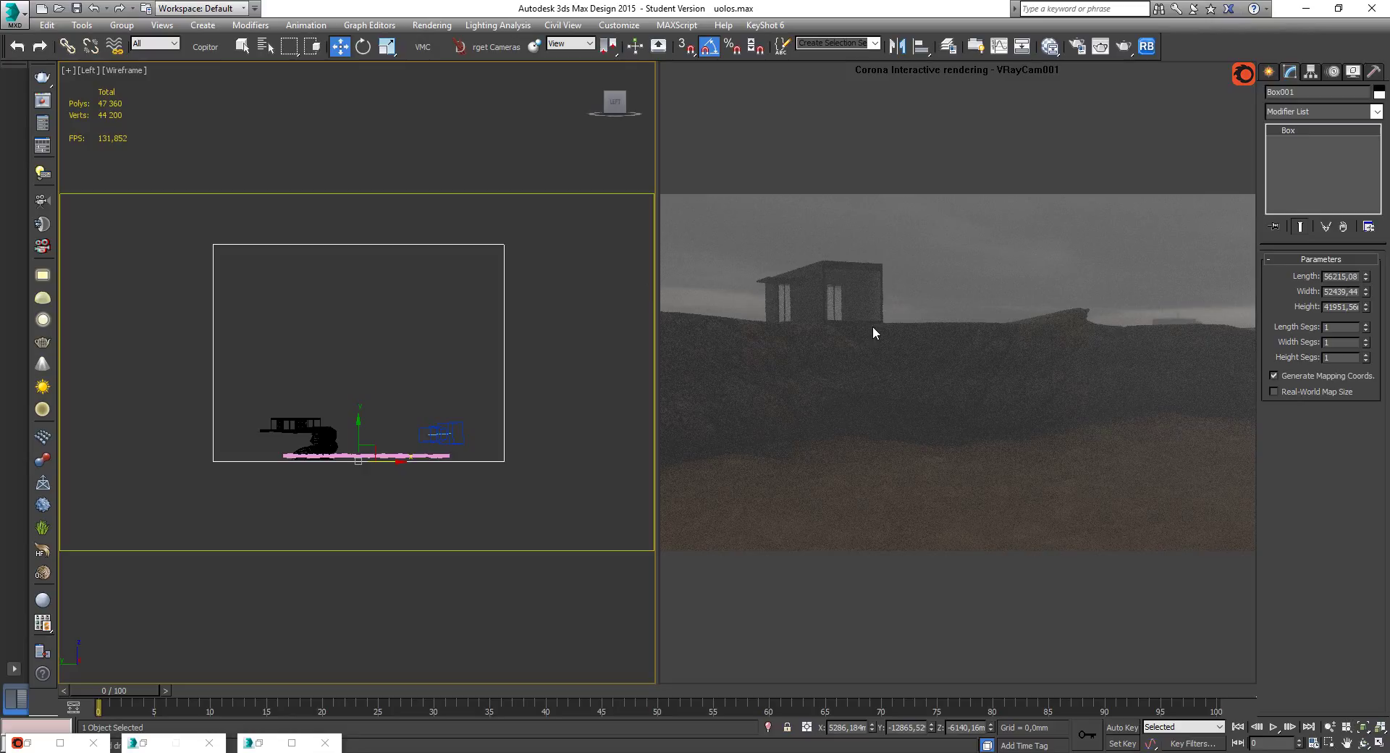
Create a GeoSphere about 21 mm in radius in the Top view, just outside the ground plane's edge, and frame it.
middle_drag(455, 436, 453, 424)
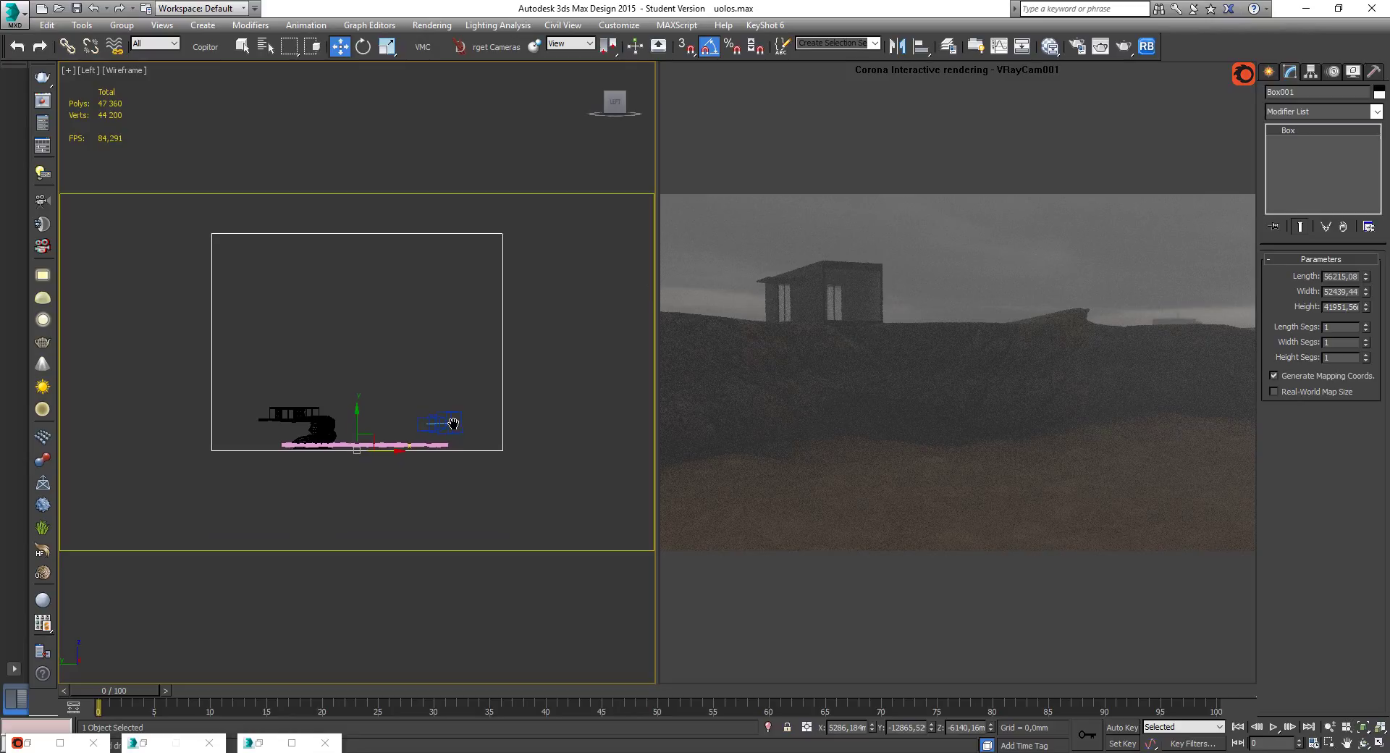
key(t)
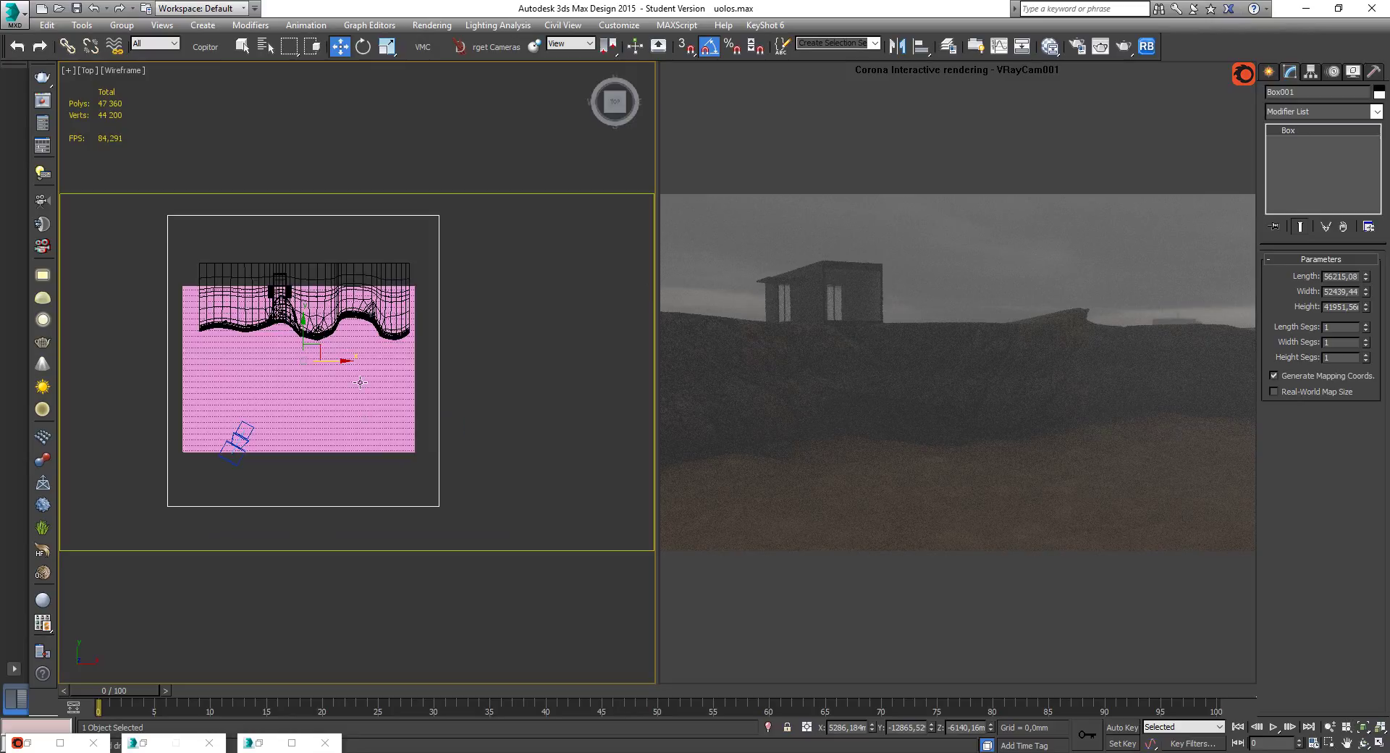
scroll(243, 312, up, 5)
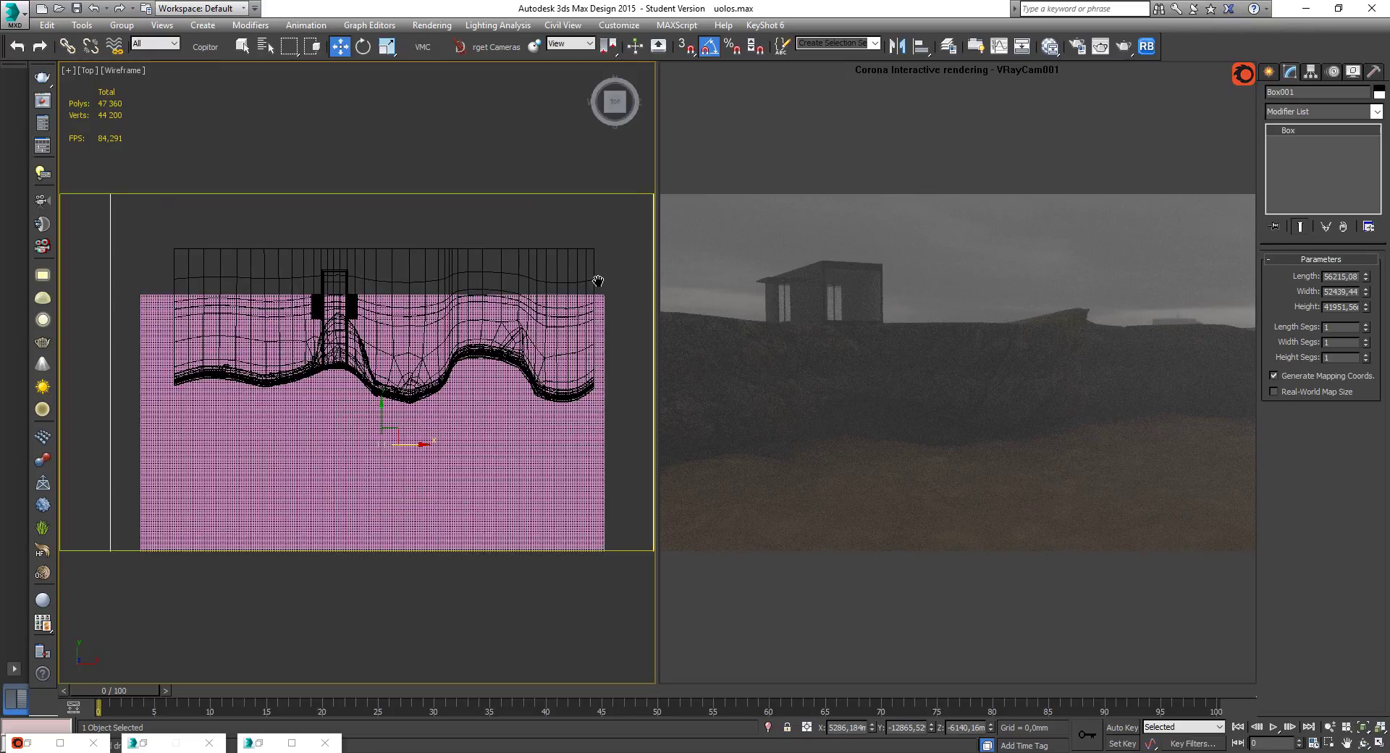
scroll(587, 285, up, 8)
scroll(463, 323, up, 8)
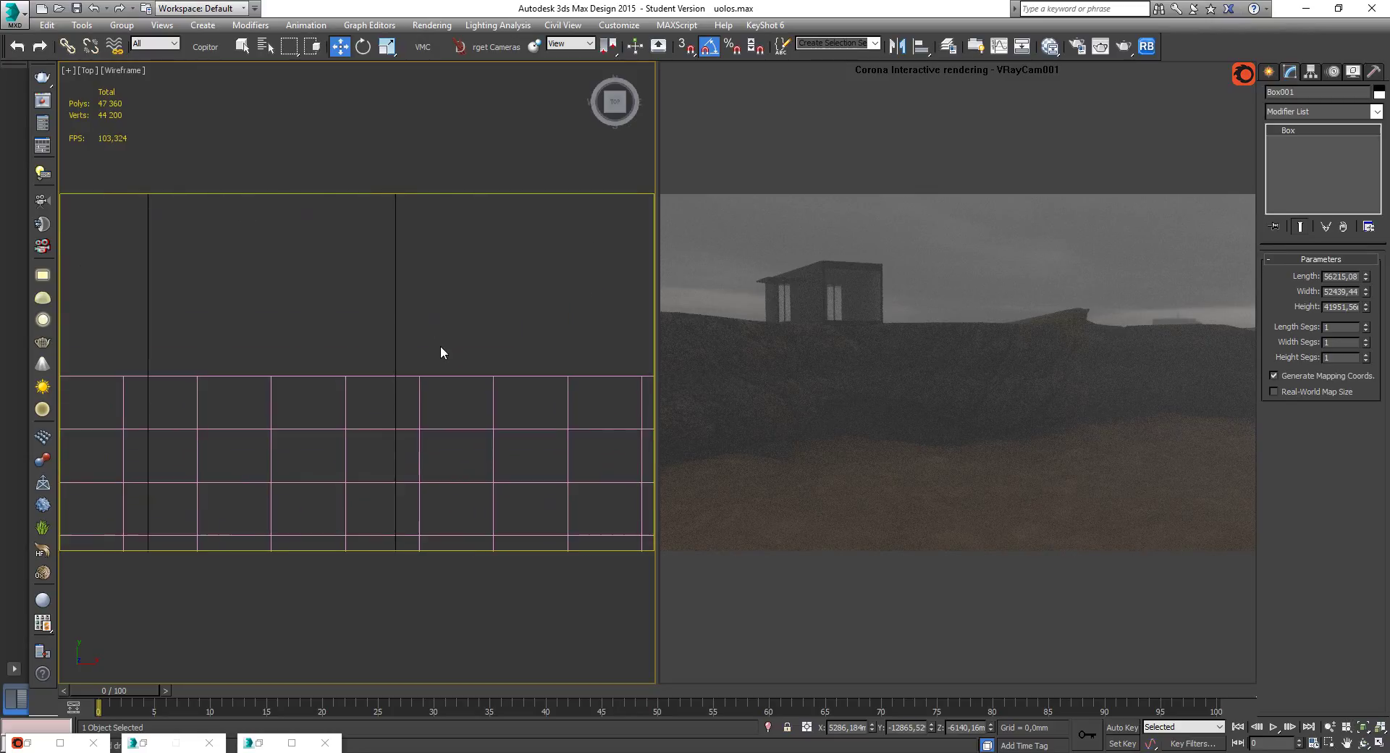
click(1269, 71)
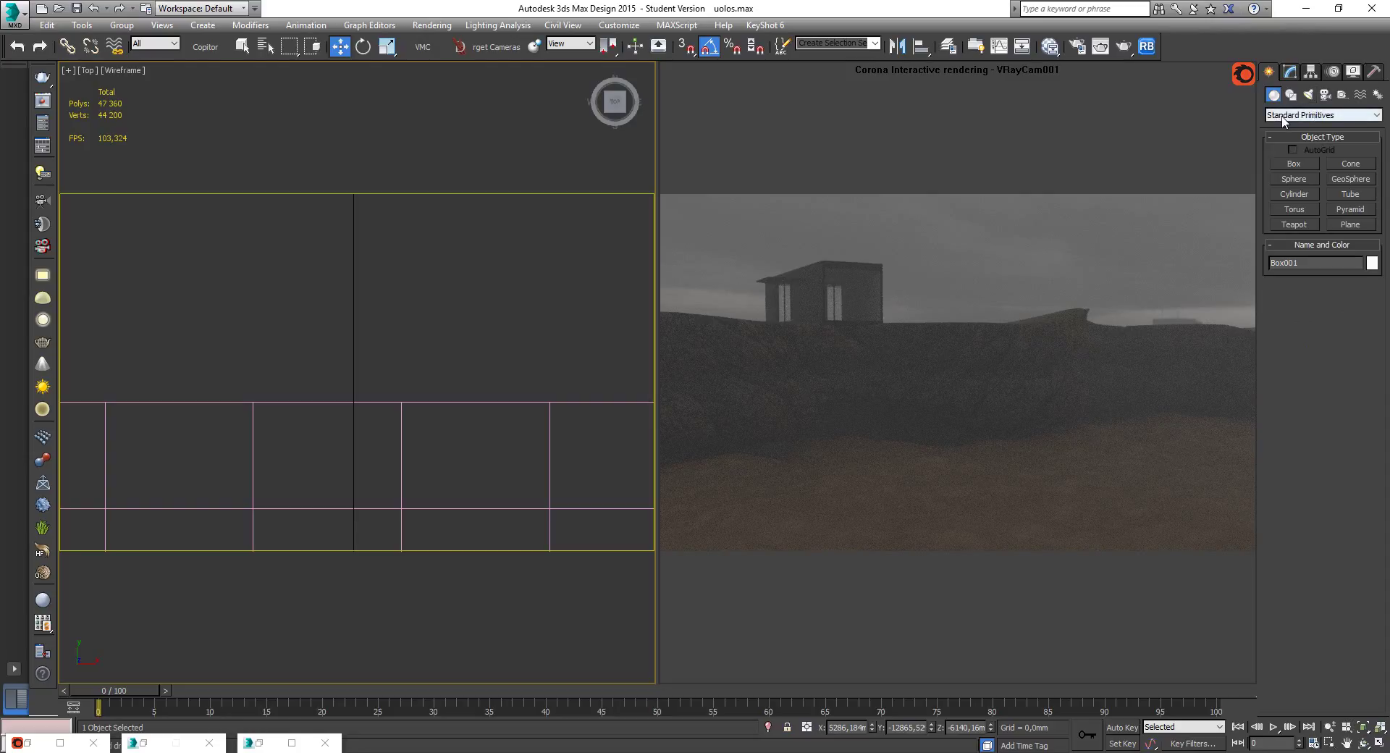
click(1334, 179)
drag(378, 378, 387, 366)
key(w)
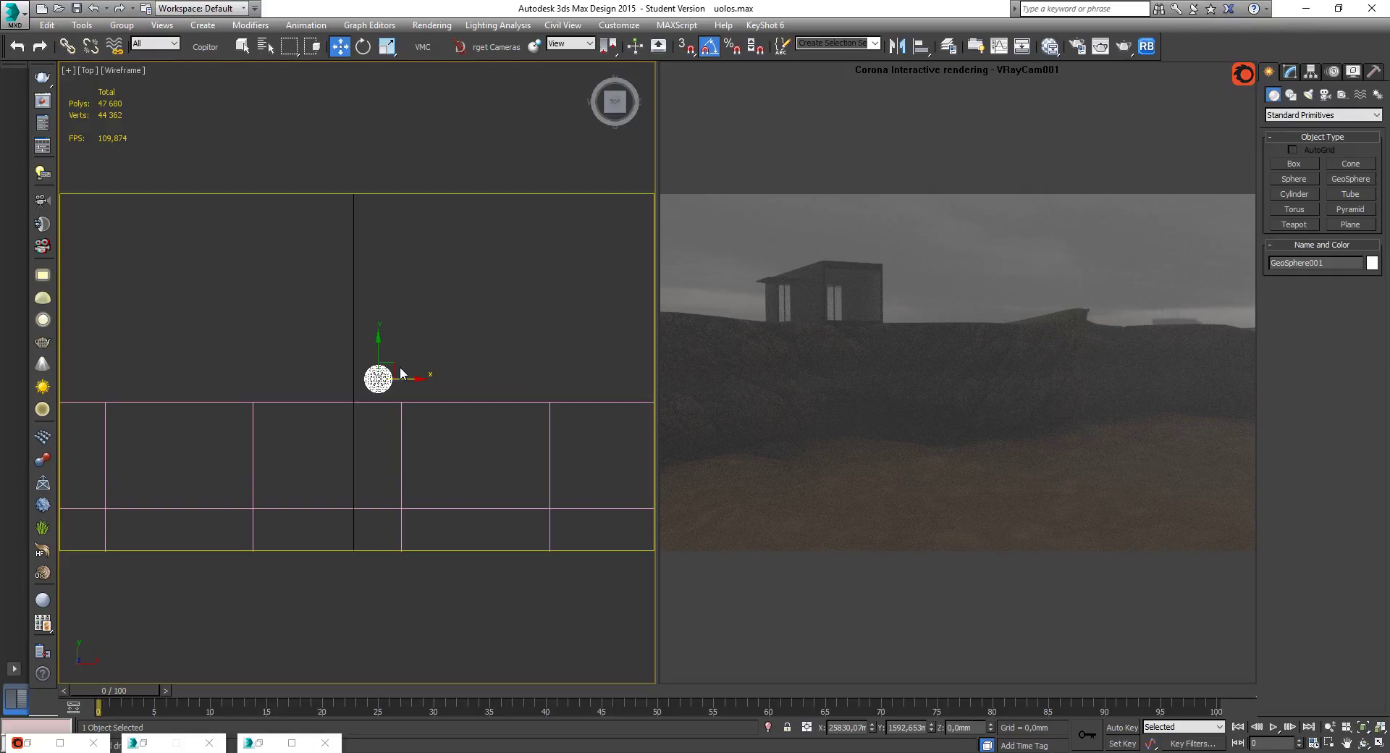
key(z)
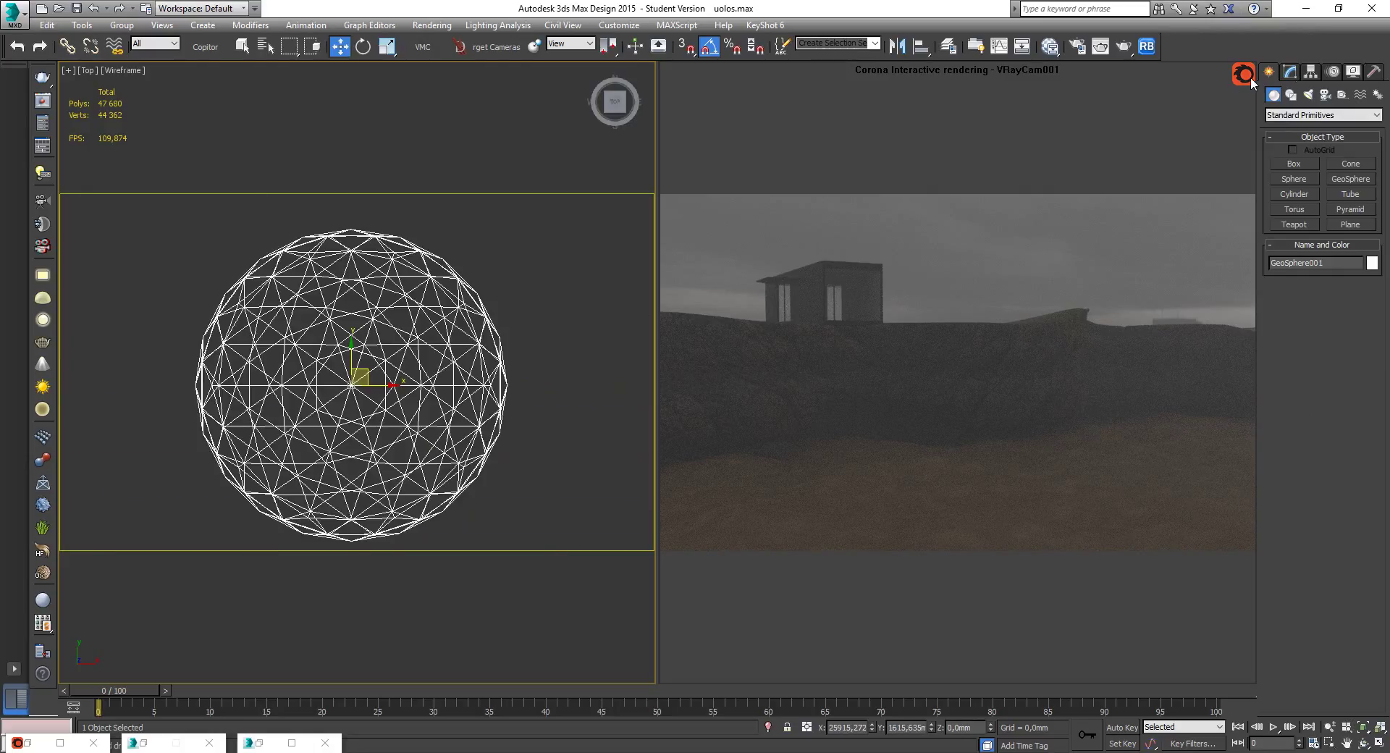
Set the GeoSphere's radius to 5 mm.
click(1296, 72)
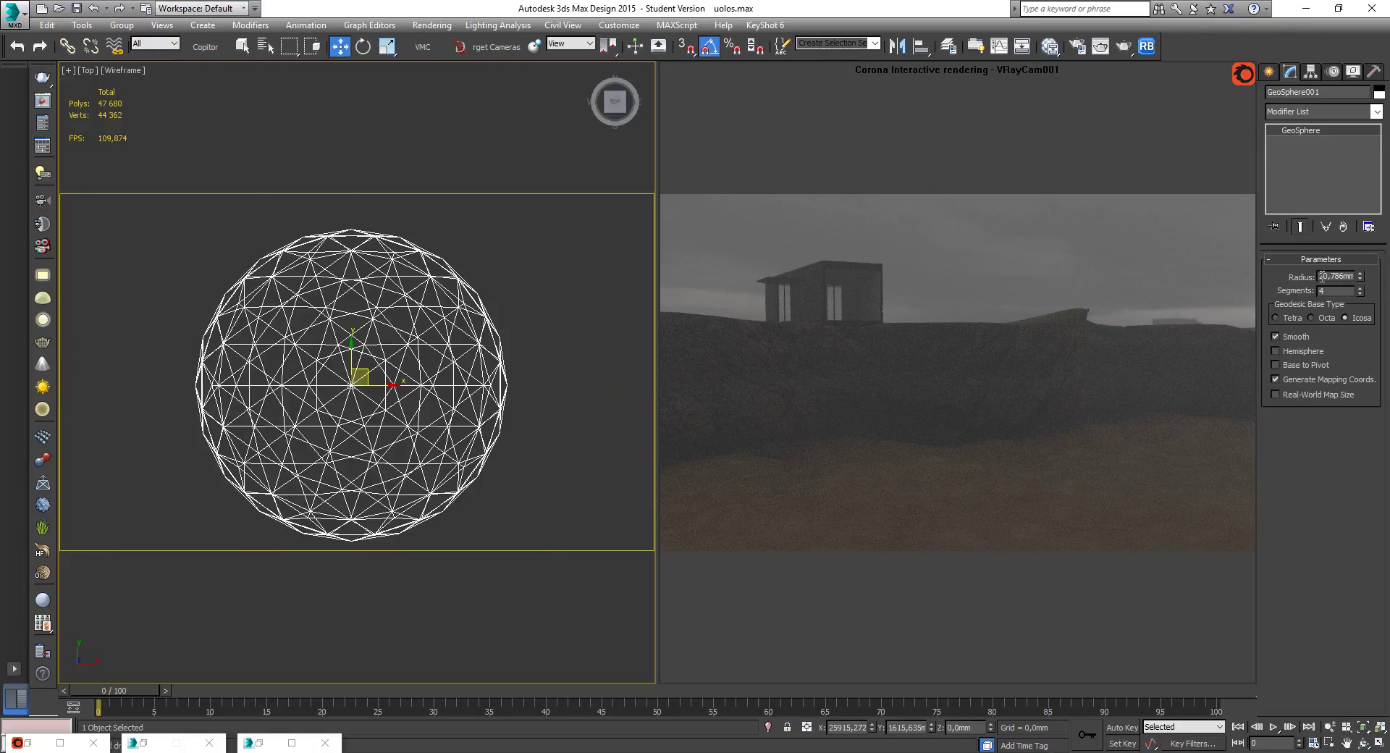
drag(1322, 276, 1358, 281)
text(5)
key(Return)
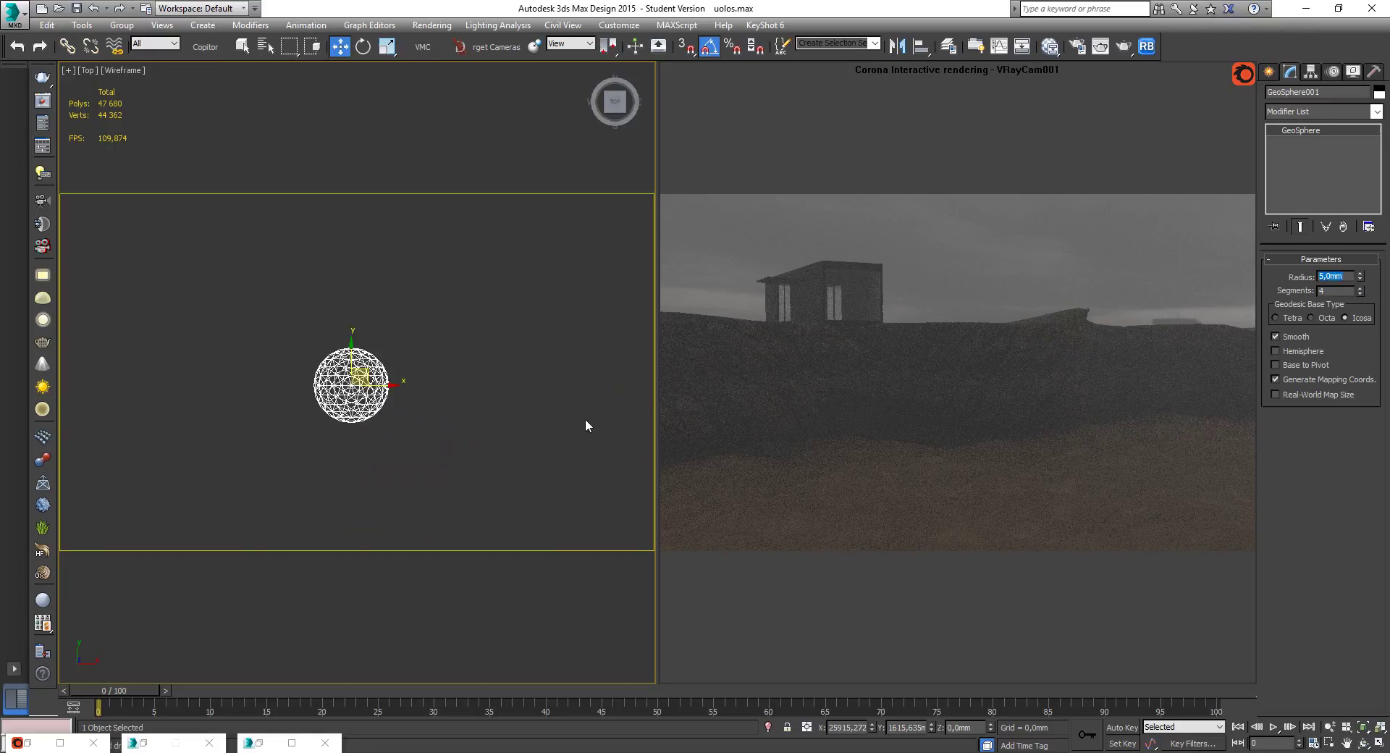
Add a Noise modifier to the GeoSphere, set its scale to 3,0 and enable Fractal.
middle_drag(458, 419, 477, 387)
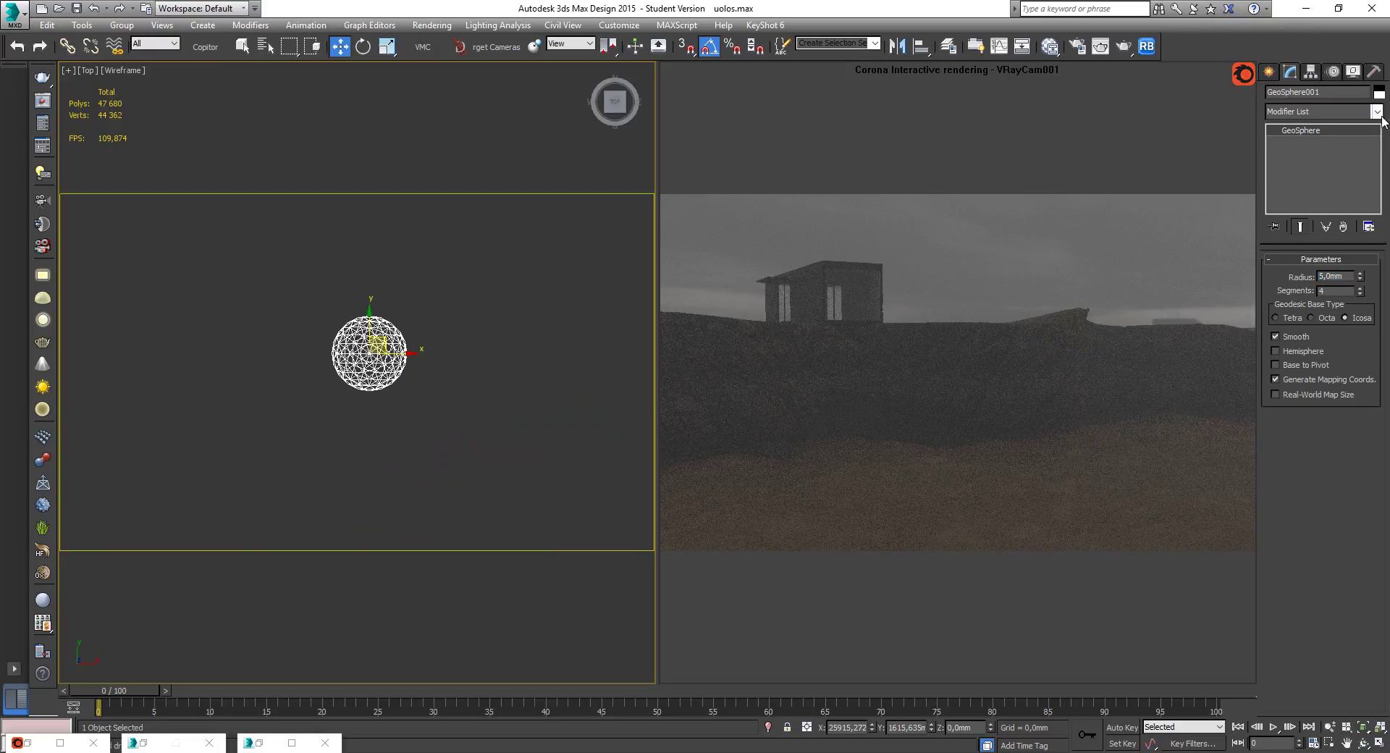
click(1377, 112)
scroll(1384, 272, down, 8)
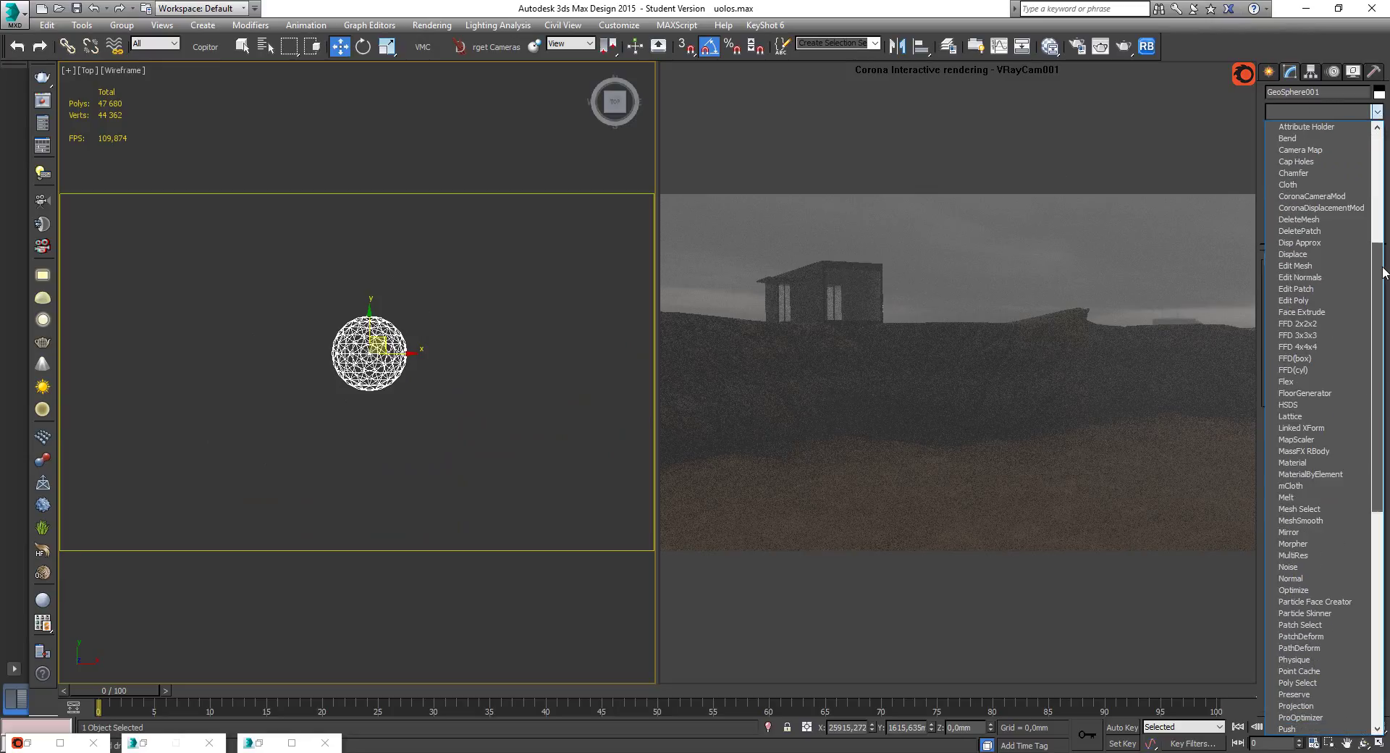
click(1305, 567)
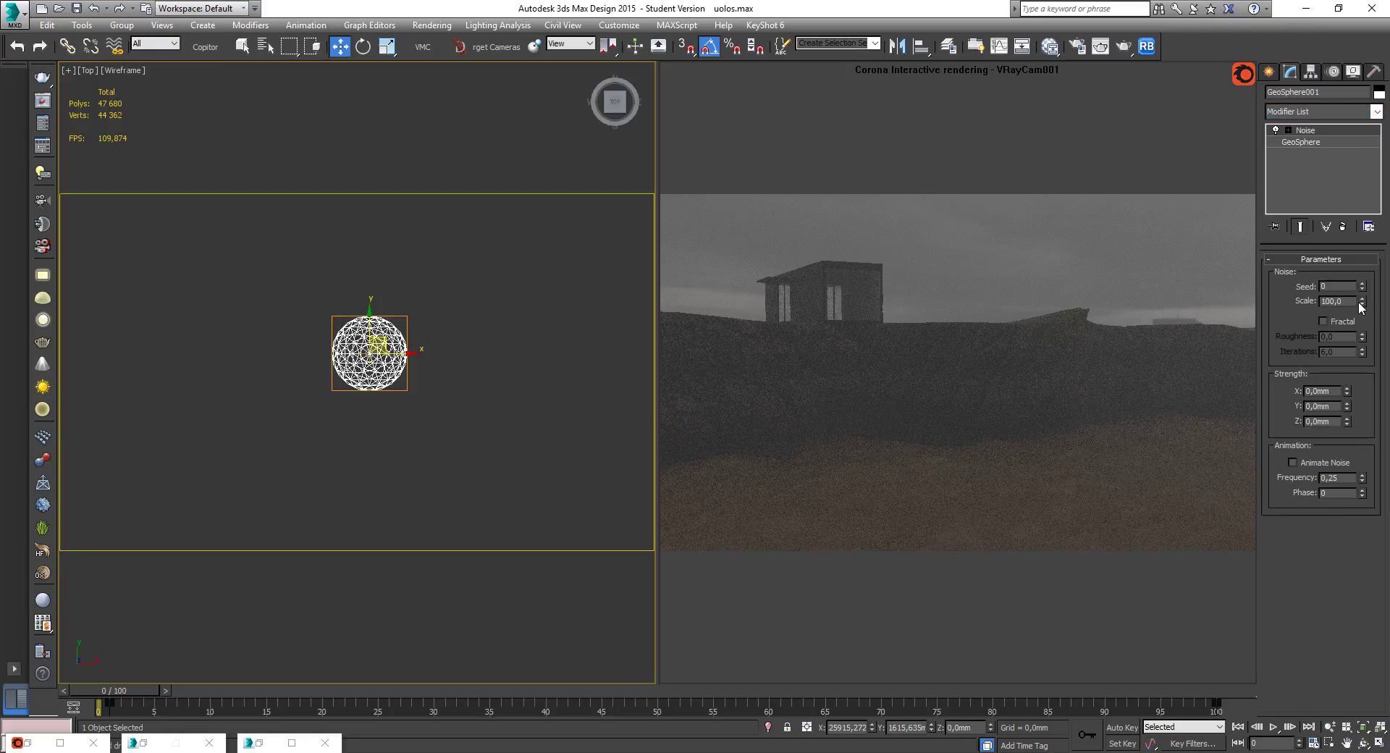
drag(1360, 307, 1372, 369)
click(1323, 322)
Set the Noise modifier's strength to X 20,574 mm, Y 25,908 mm and Z 14,224 mm.
drag(1347, 389, 1334, 337)
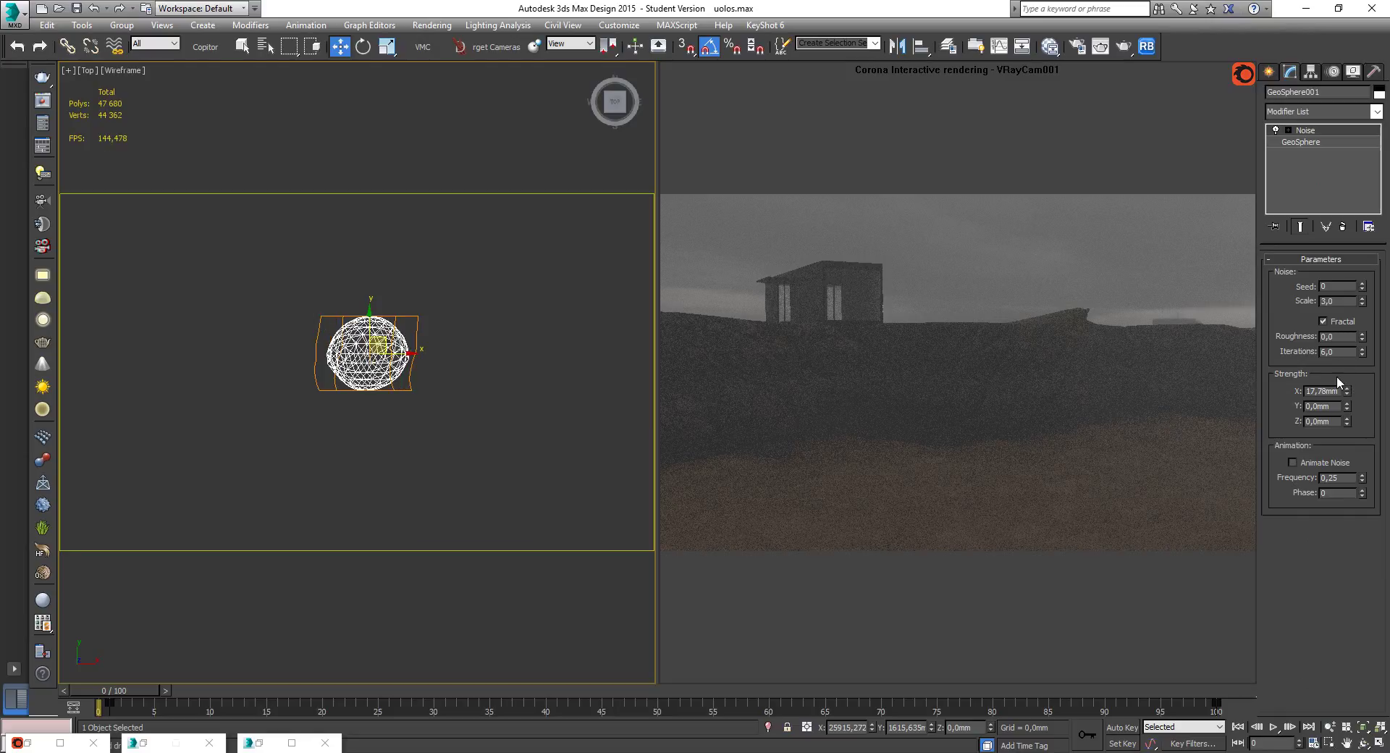
drag(1347, 404, 1343, 331)
drag(1348, 418, 1347, 390)
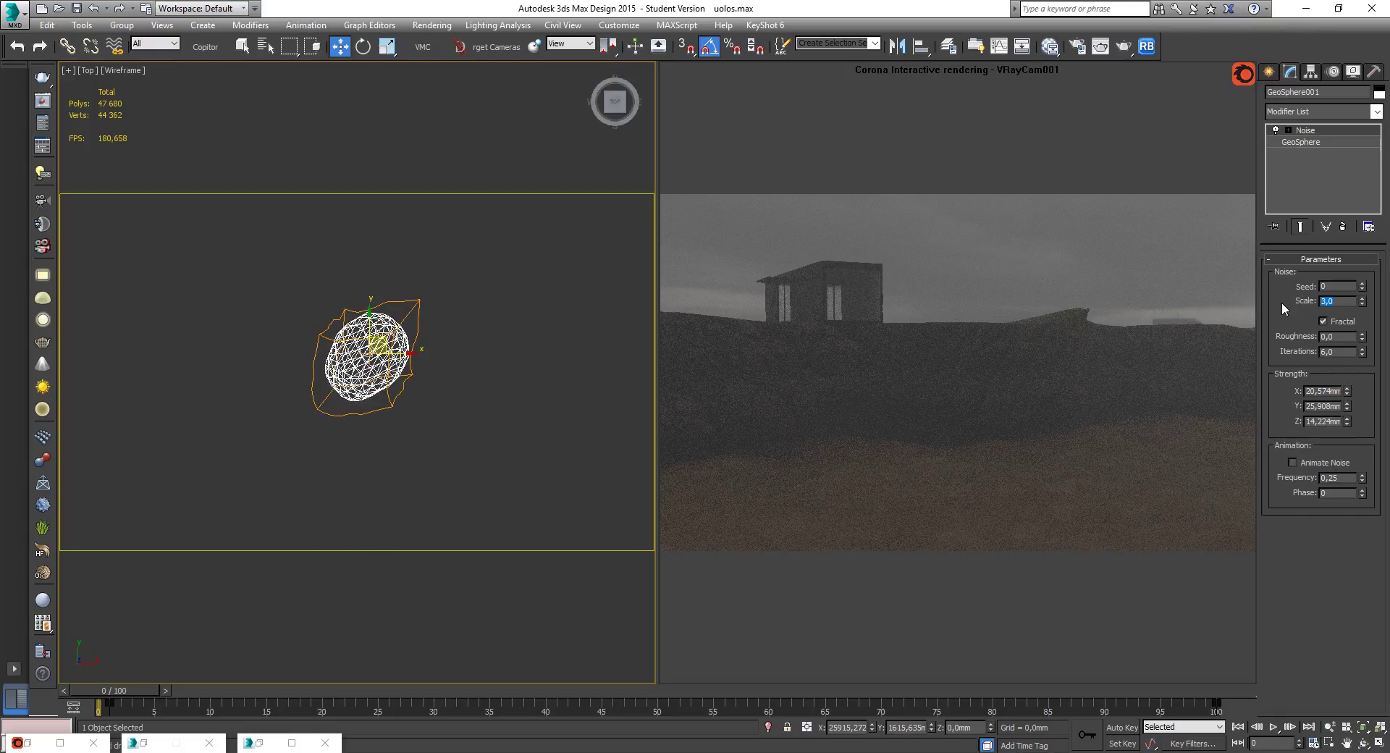
Try a Noise scale of 0,2 on the GeoSphere and settle on a scale of 0,7.
text(0,2)
key(Return)
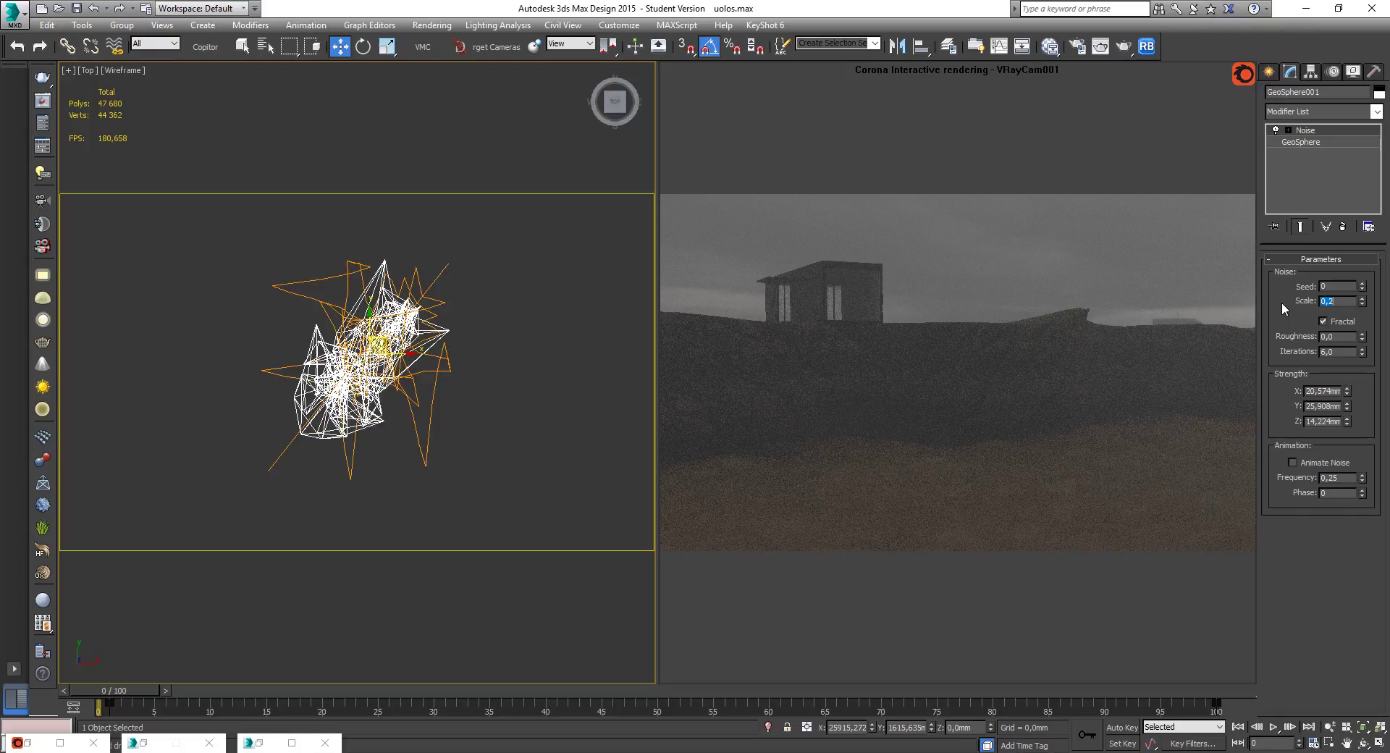
click(1334, 300)
key(Return)
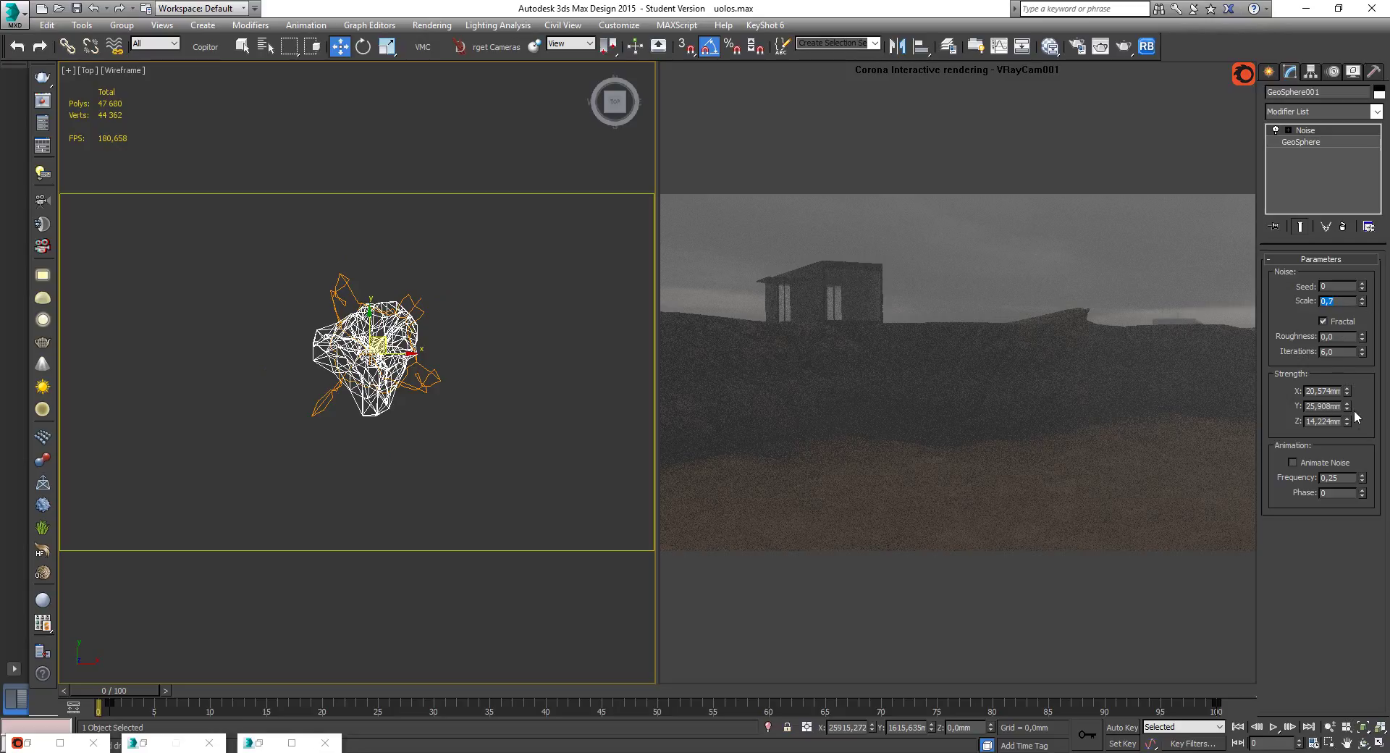
Try a Noise strength of X 20,32 mm, Y 25,39 mm, Z 22,098 mm with scale 0,5 and display the Top view shaded.
drag(1350, 418, 1352, 394)
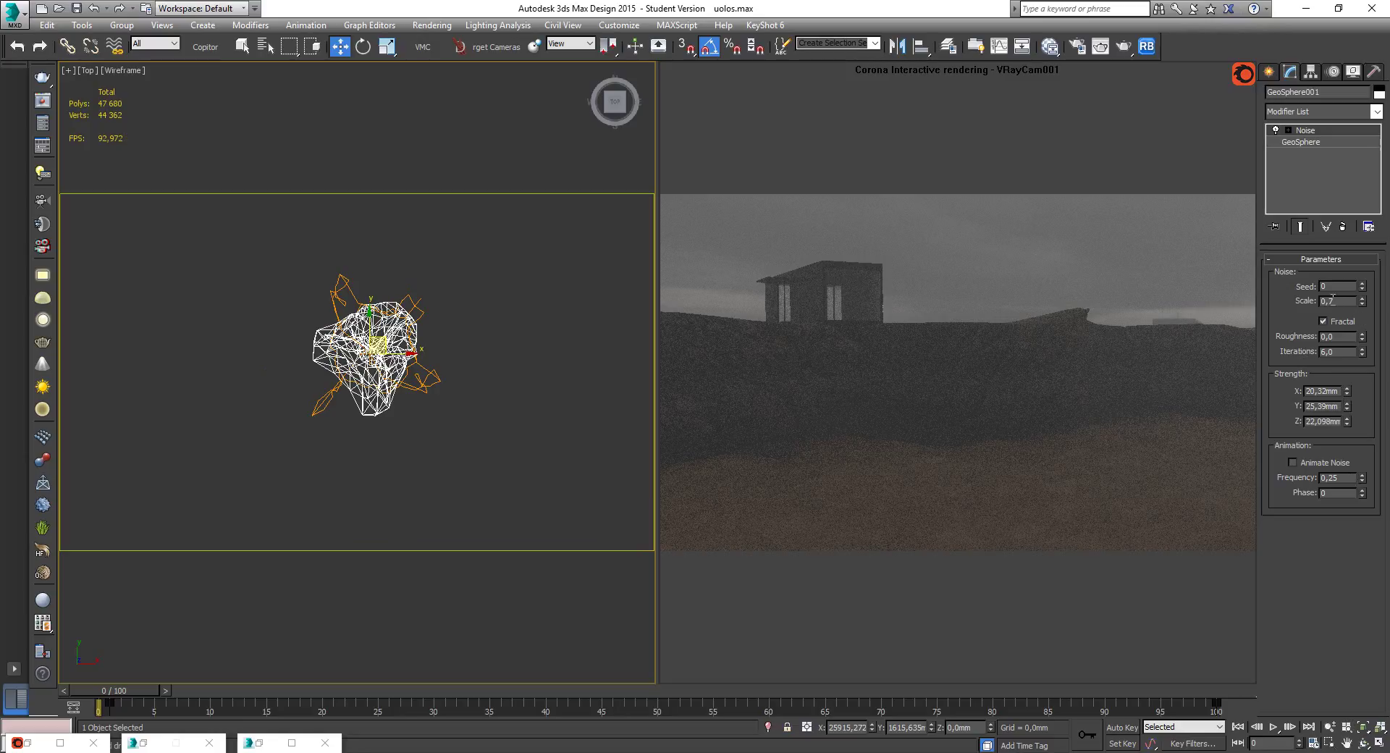
key(Return)
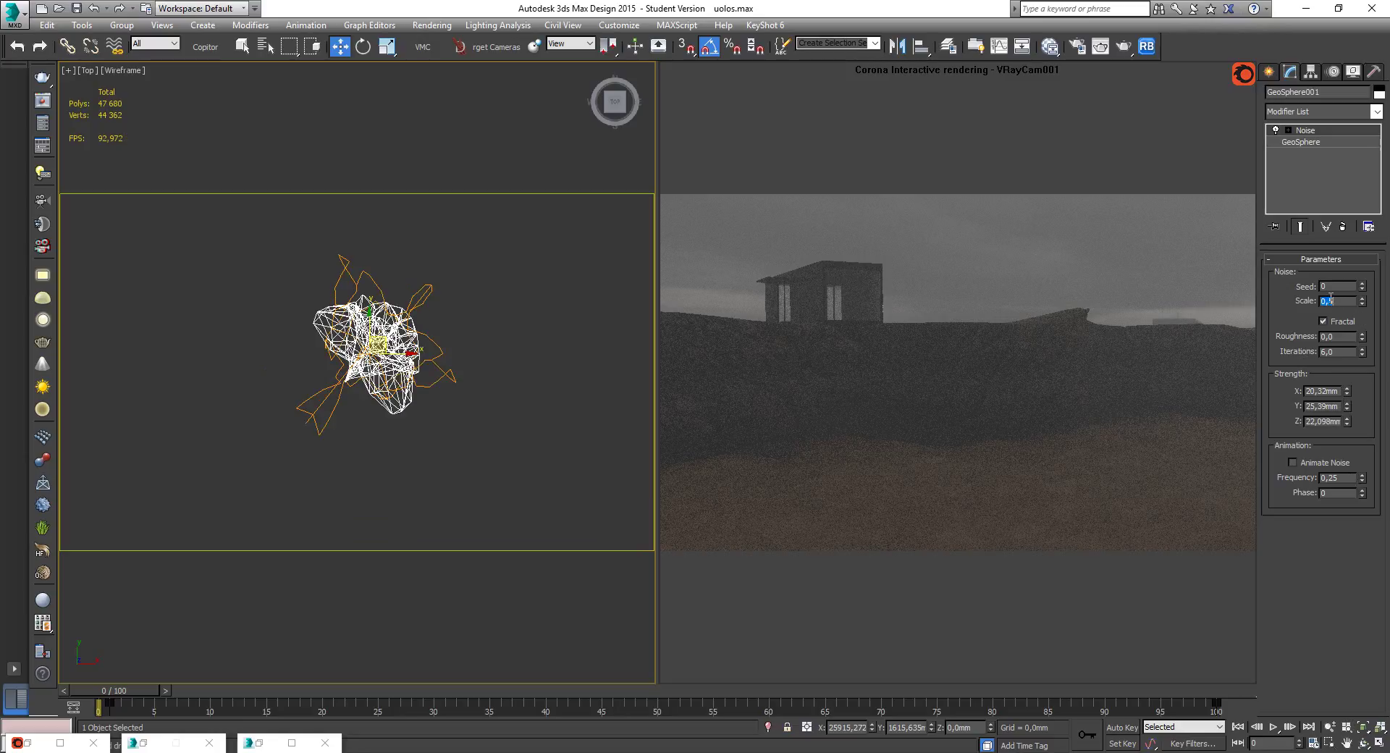
click(479, 352)
click(391, 339)
scroll(395, 355, up, 4)
key(F3)
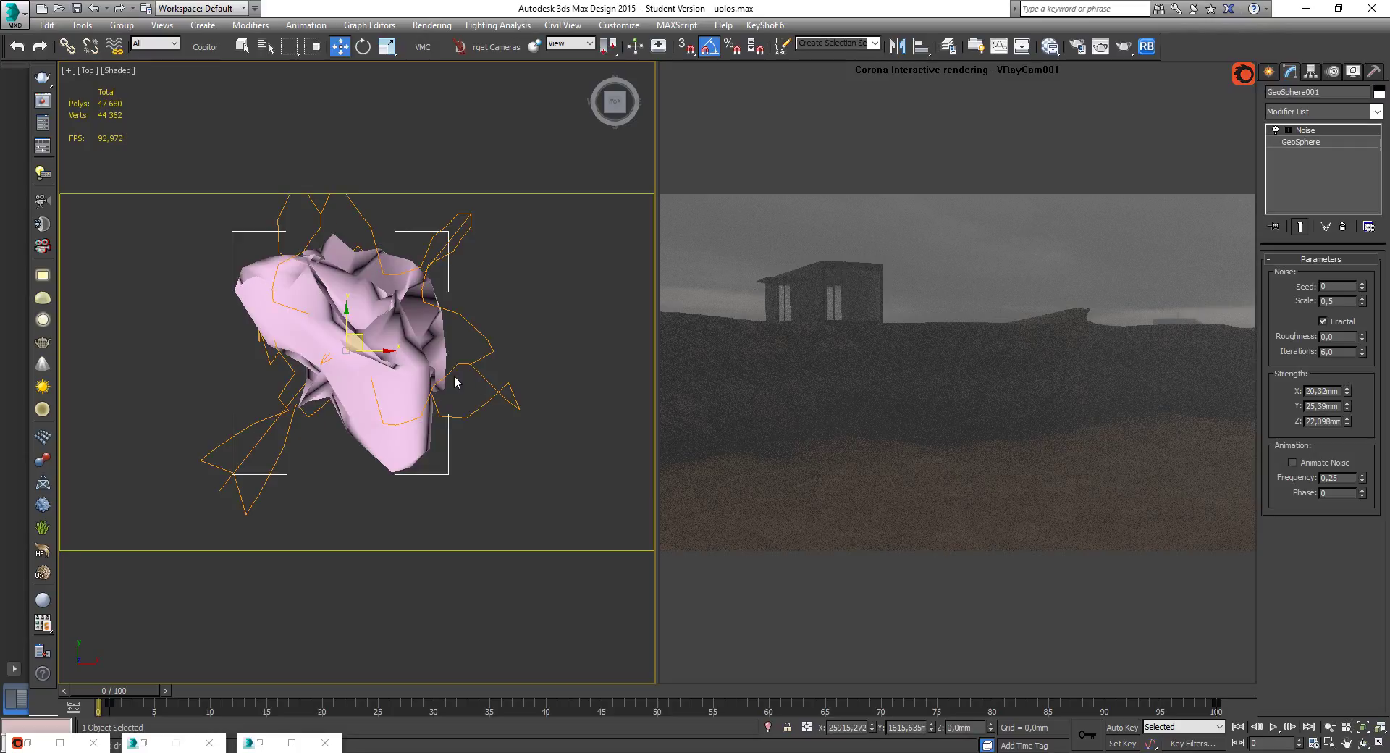
scroll(524, 360, down, 2)
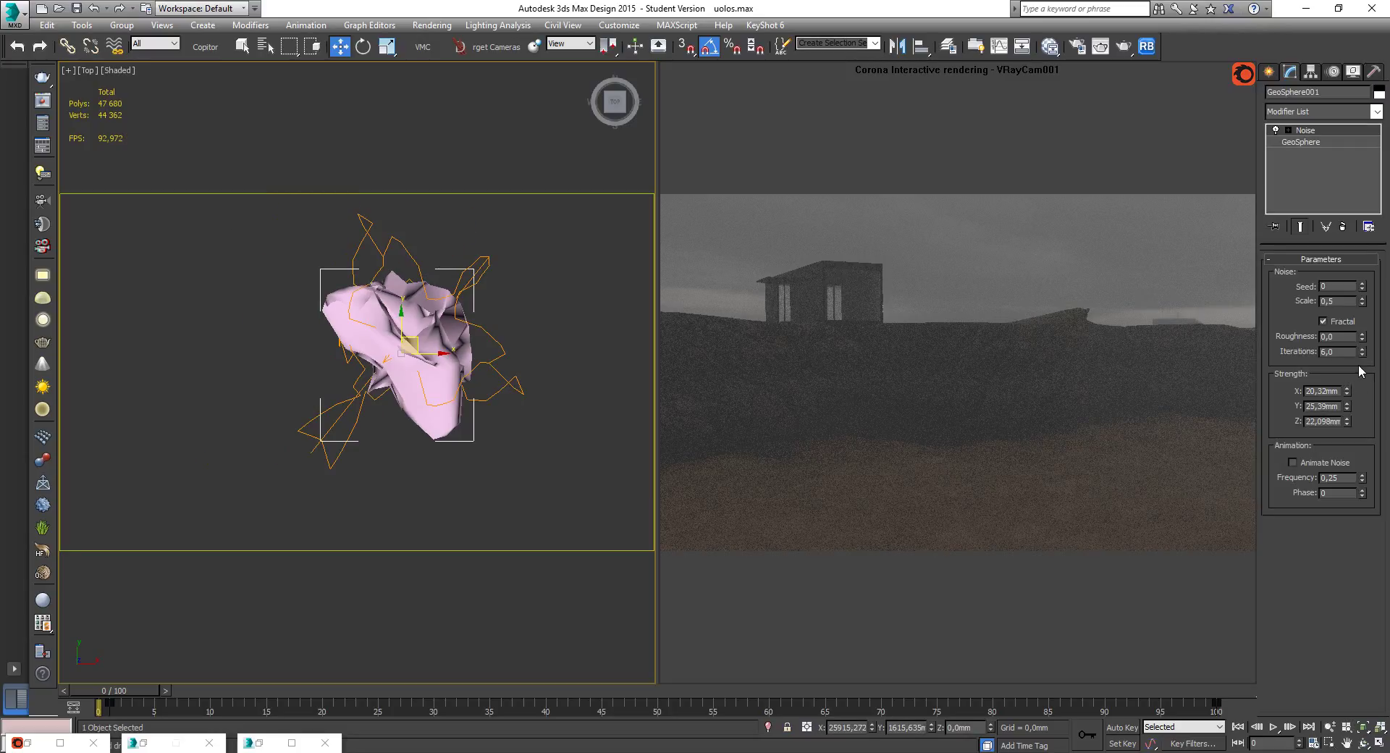
Set the GeoSphere's Noise strength to 5 mm on X, Y and Z, and its scale to 0,12.
drag(1347, 396, 1340, 485)
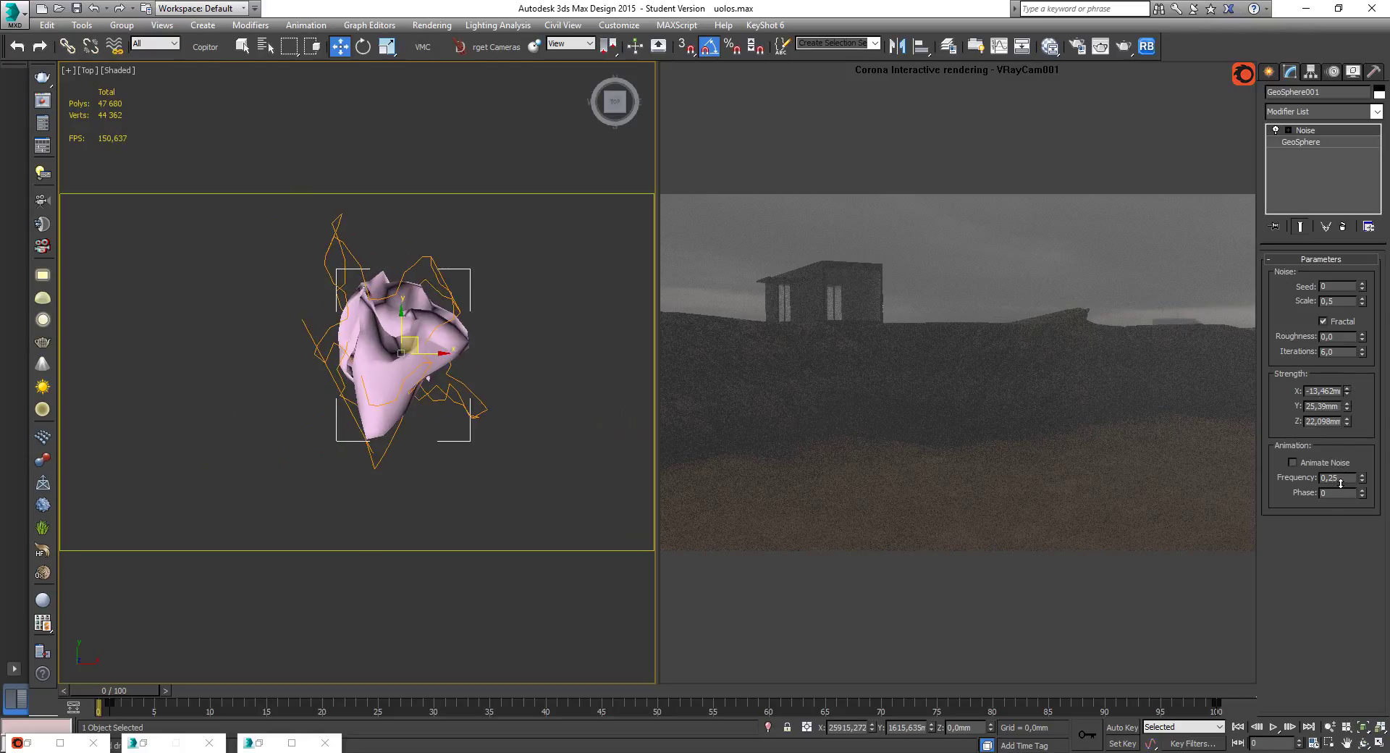
double_click(1309, 388)
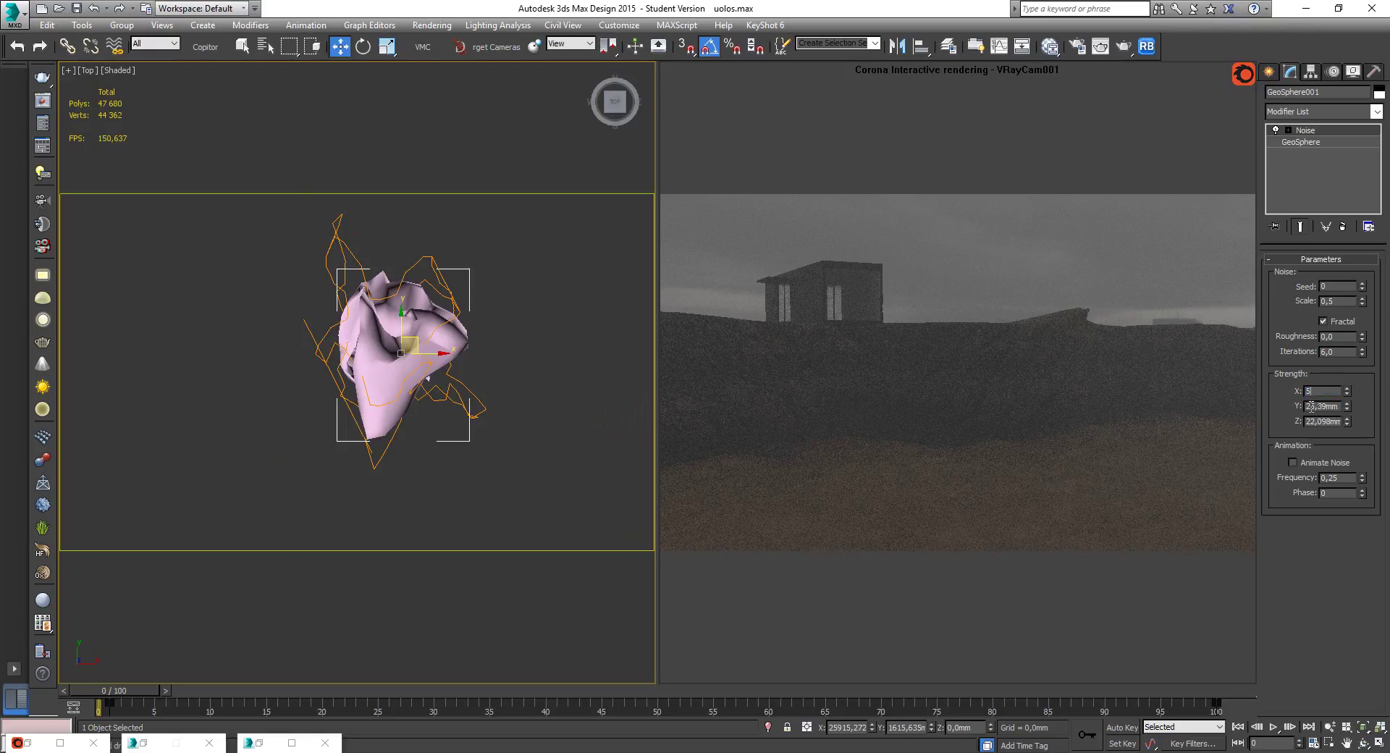
key(Tab)
text(5)
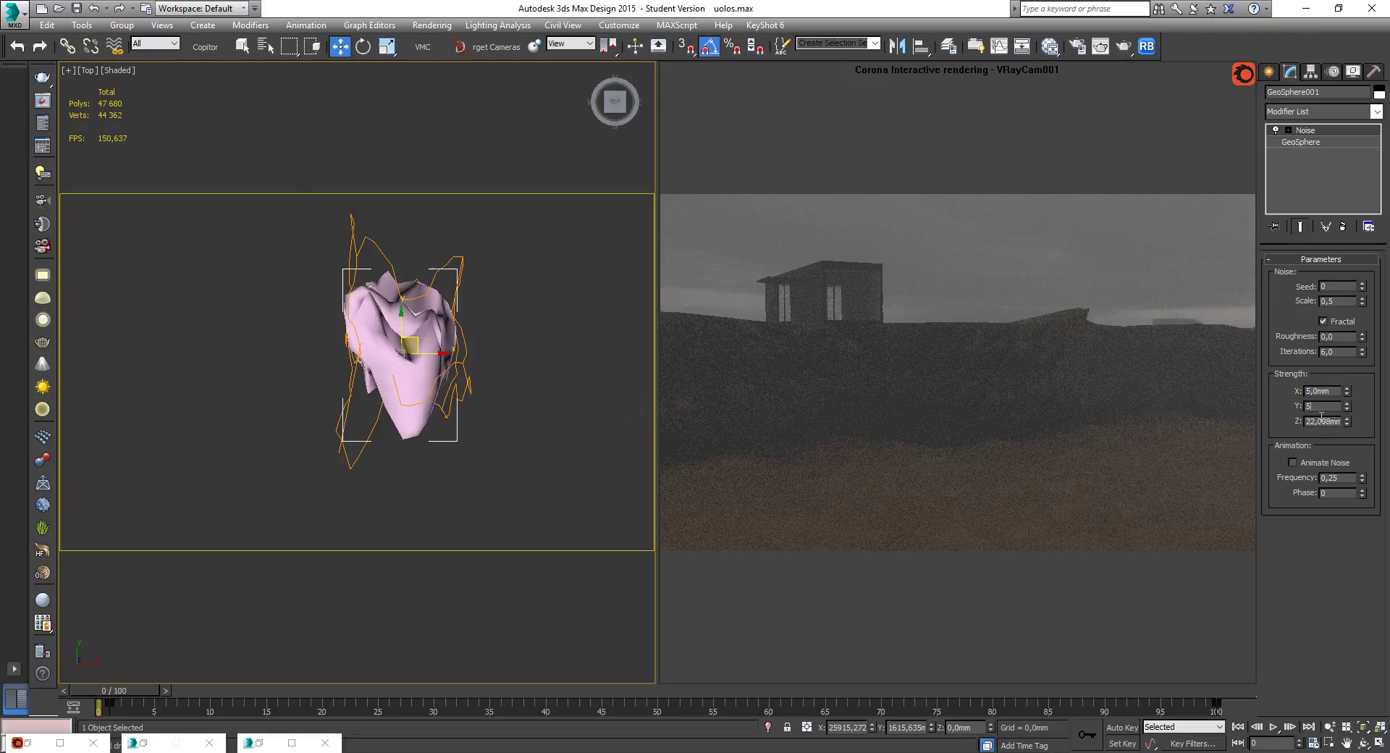
key(Tab)
text(5)
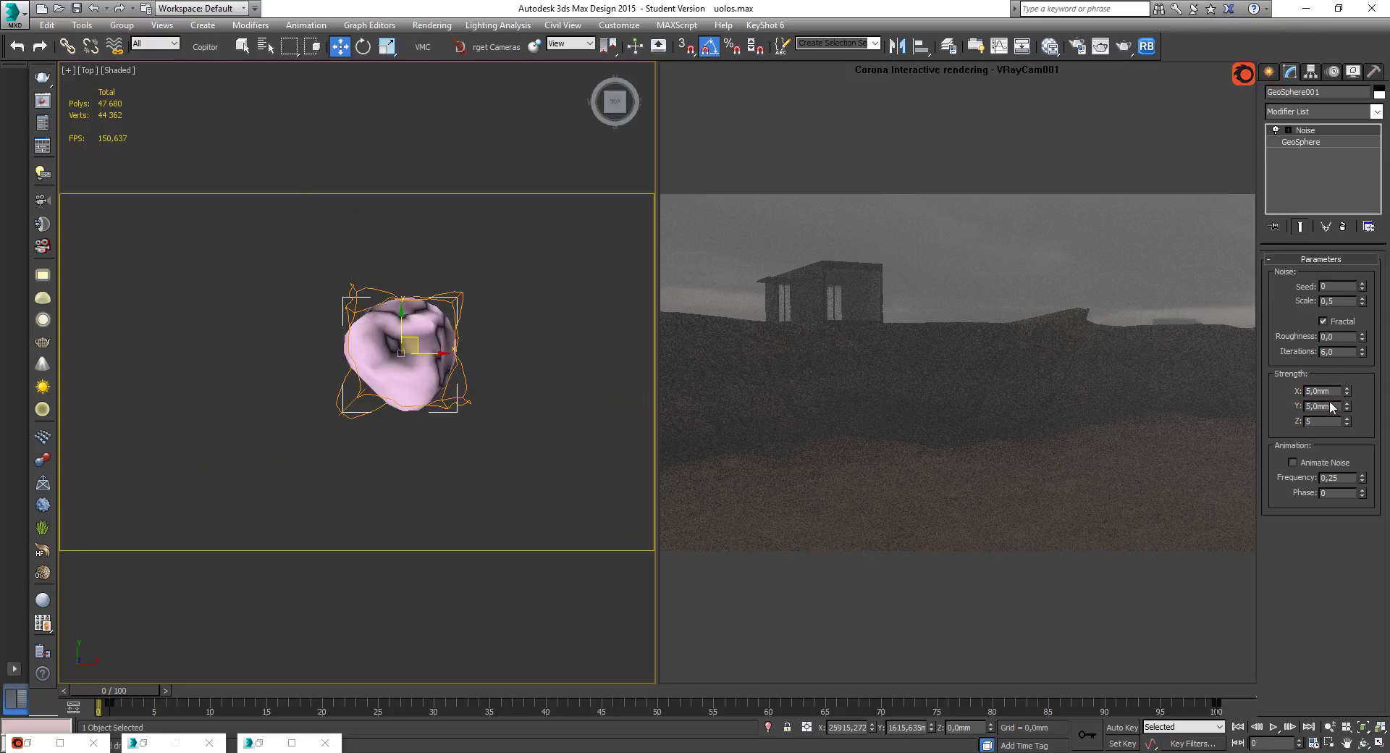
key(Return)
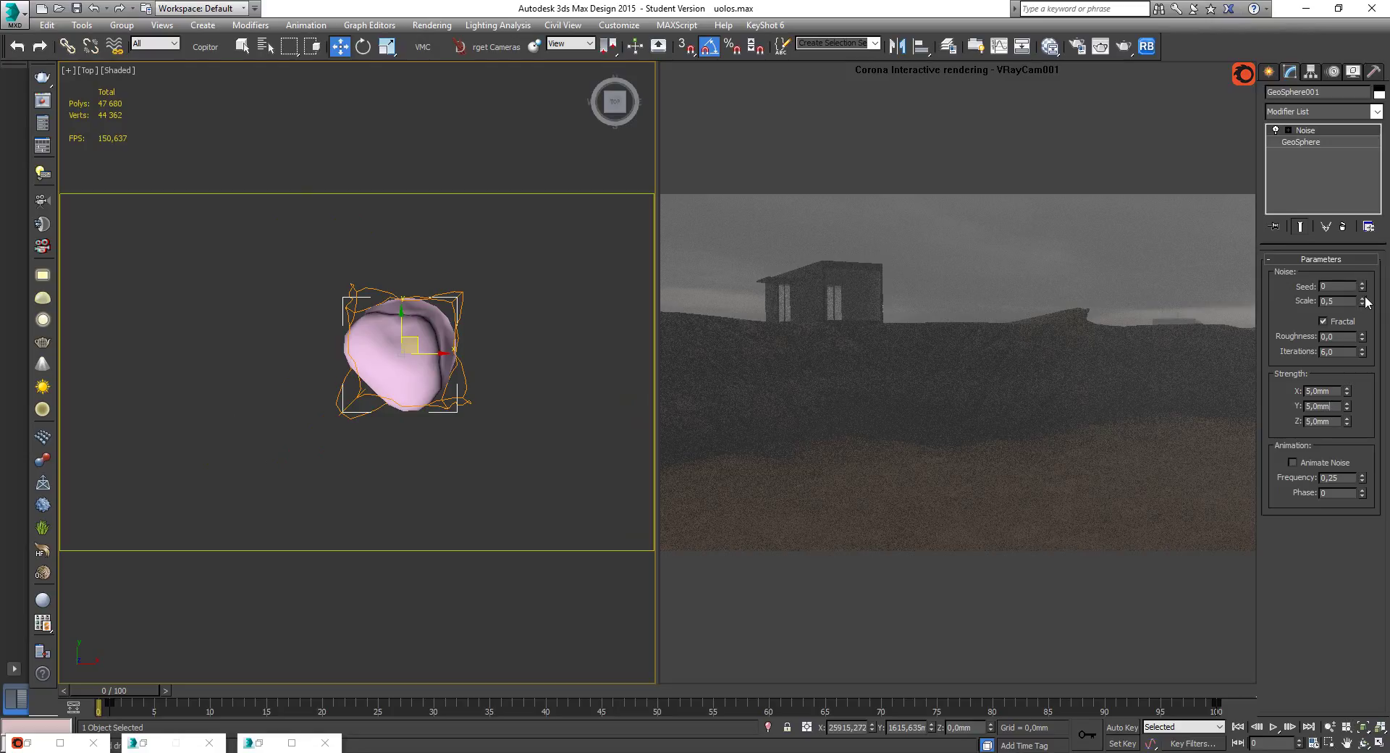
drag(1362, 303, 1345, 324)
drag(431, 338, 340, 316)
Create a CoronaMtl in the Slate Material Editor and set its diffuse color to RGB 240, 240, 240.
key(m)
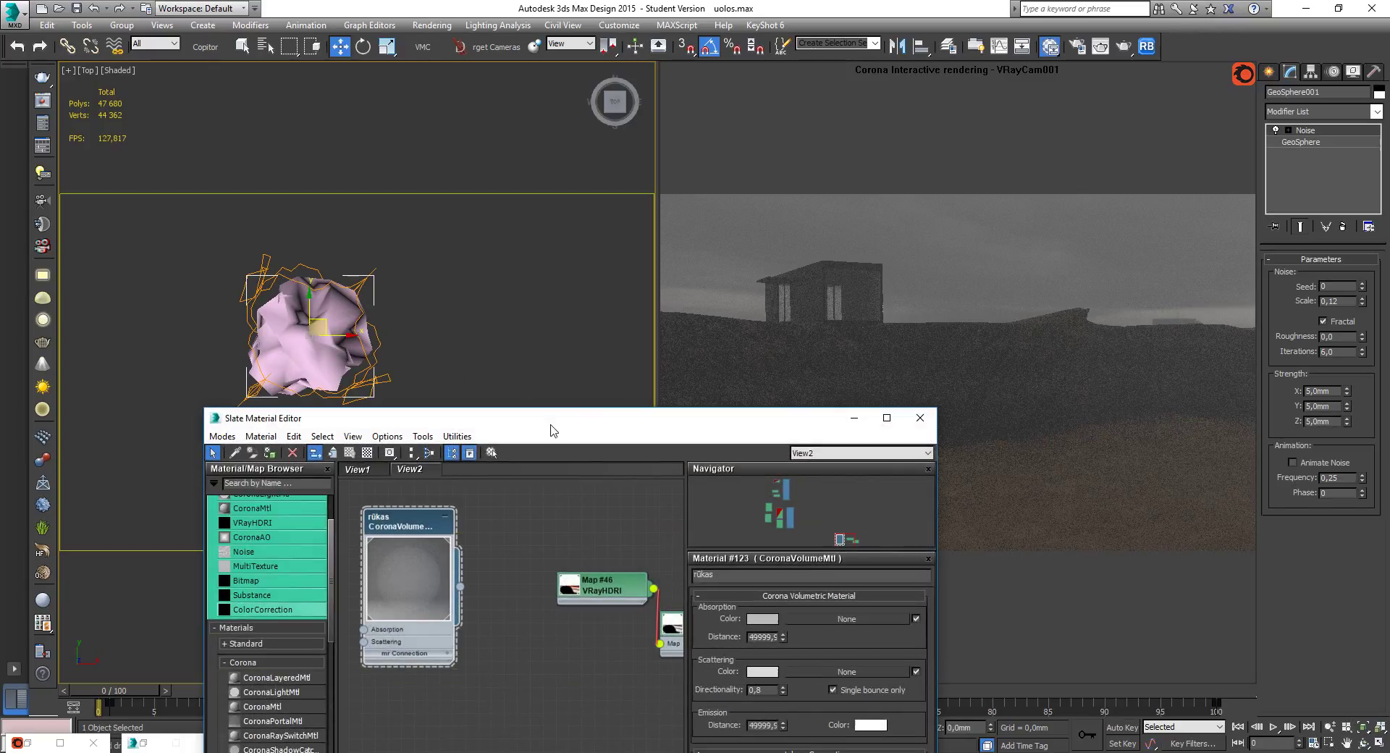
drag(347, 413, 683, 176)
middle_drag(808, 436, 795, 366)
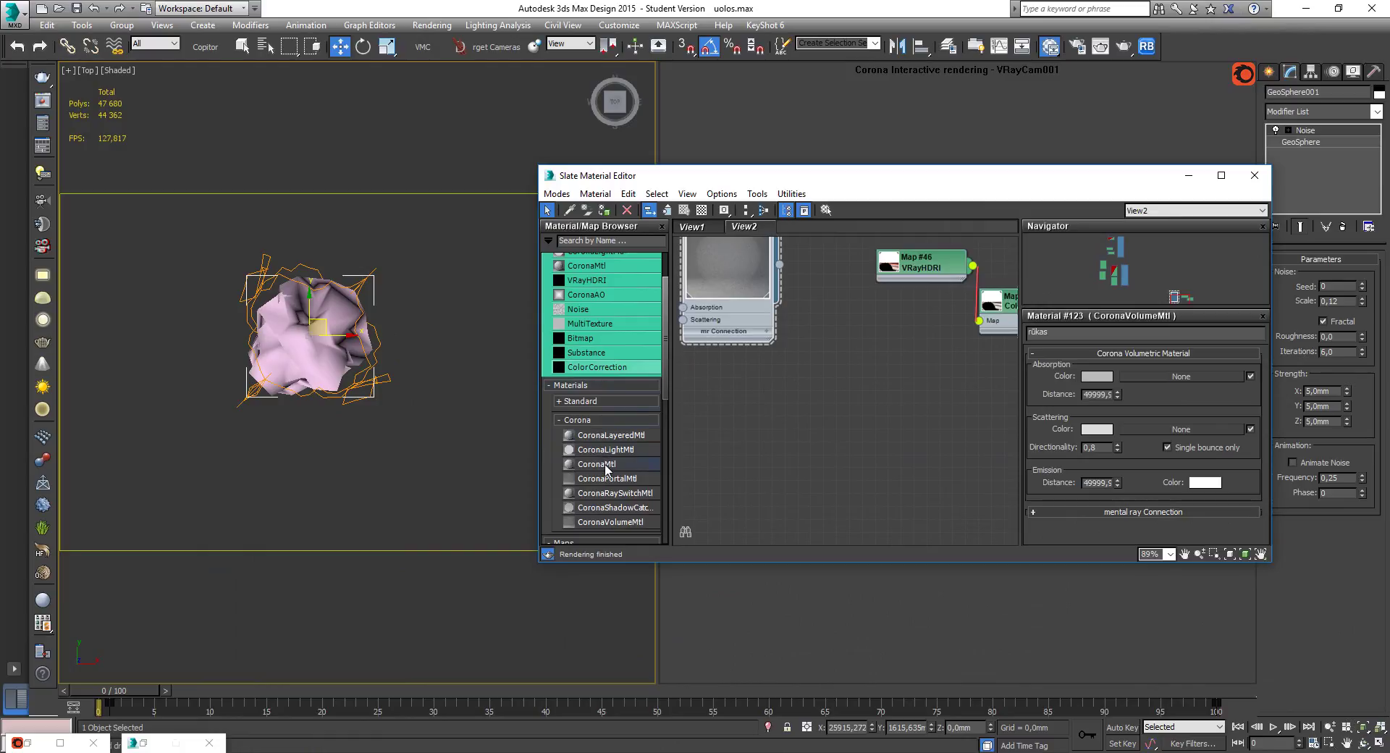
drag(605, 464, 796, 410)
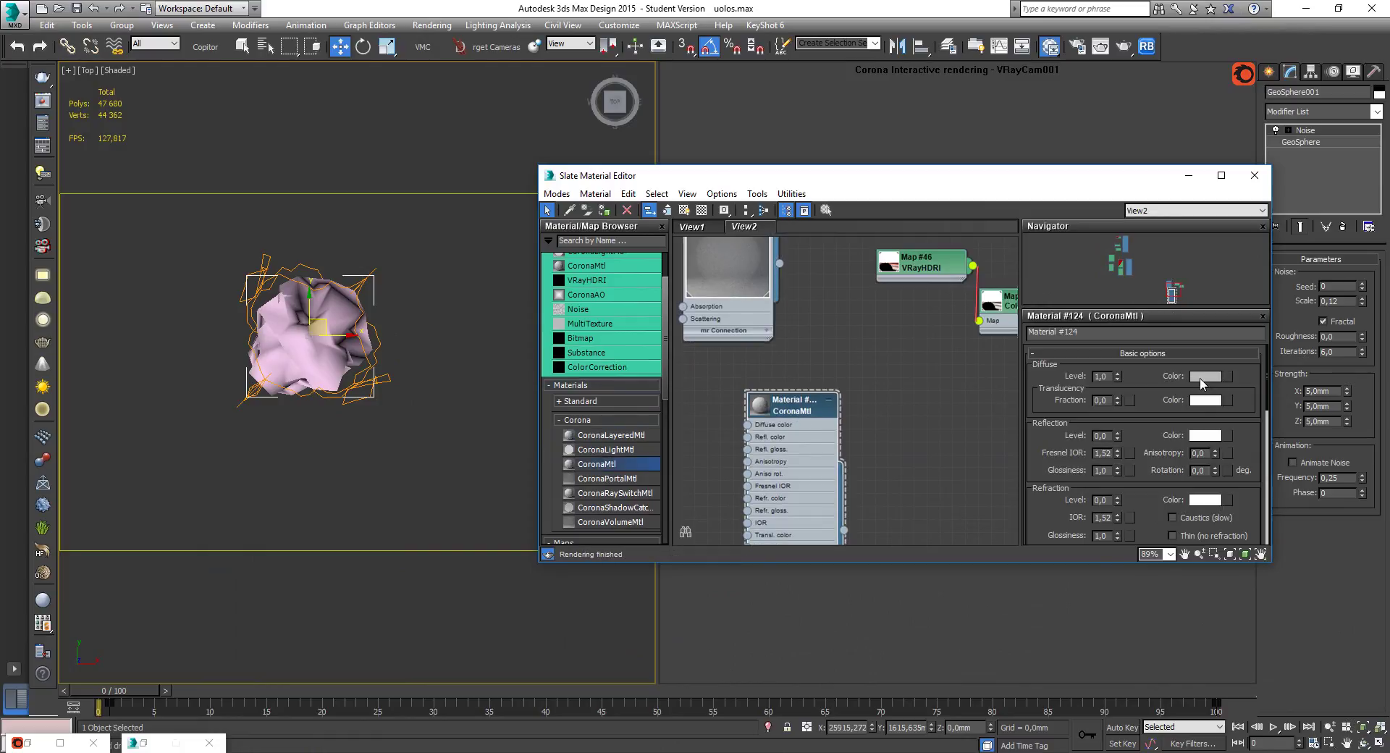
click(1204, 377)
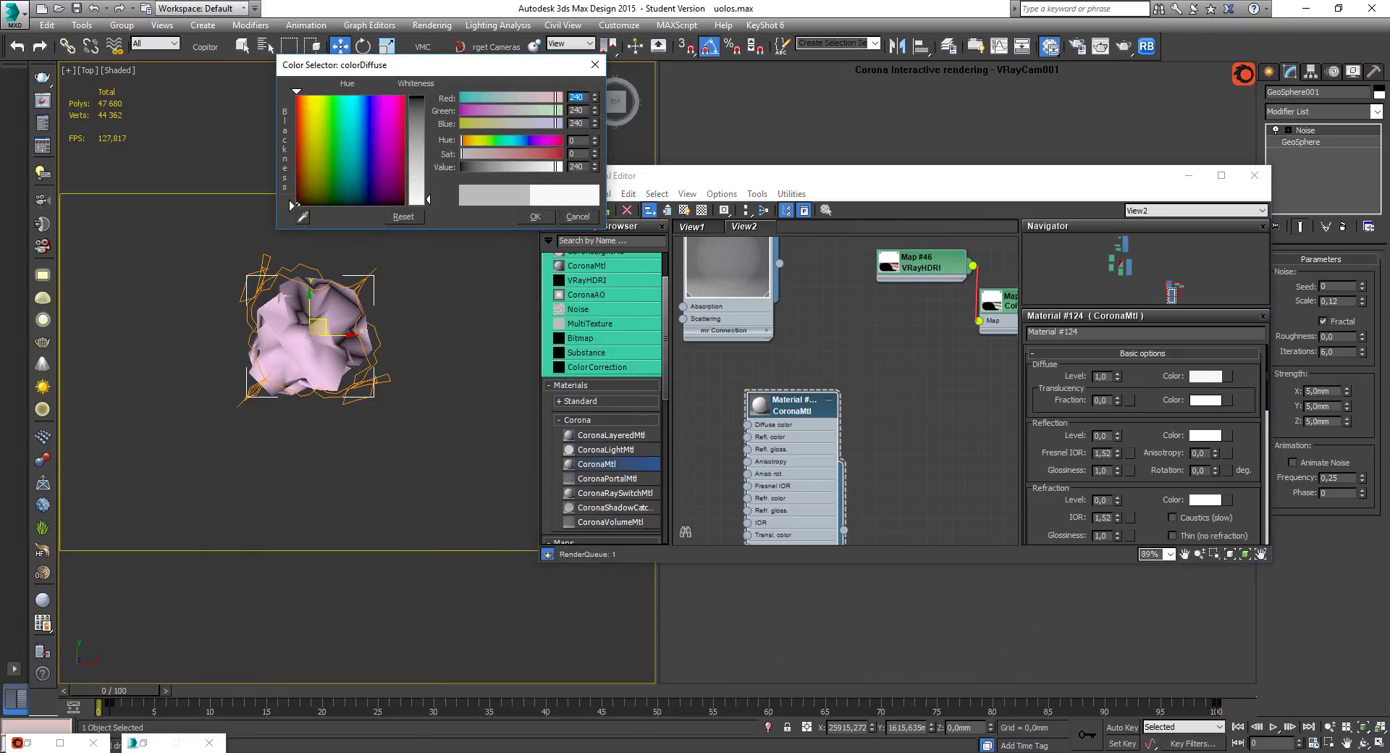
click(539, 218)
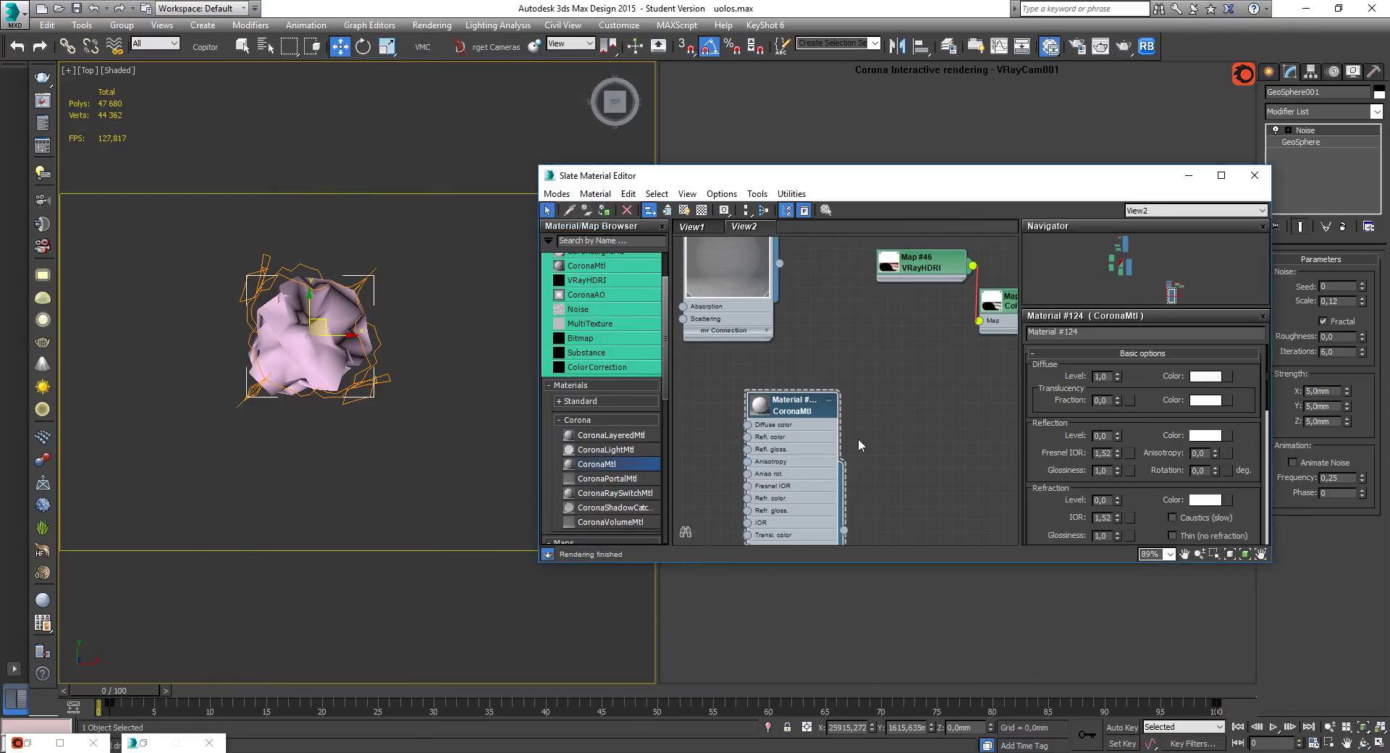
Set the CoronaMtl's self illumination multiplier to 0,5 and assign the material to the GeoSphere.
middle_drag(858, 440, 857, 343)
scroll(1056, 475, down, 5)
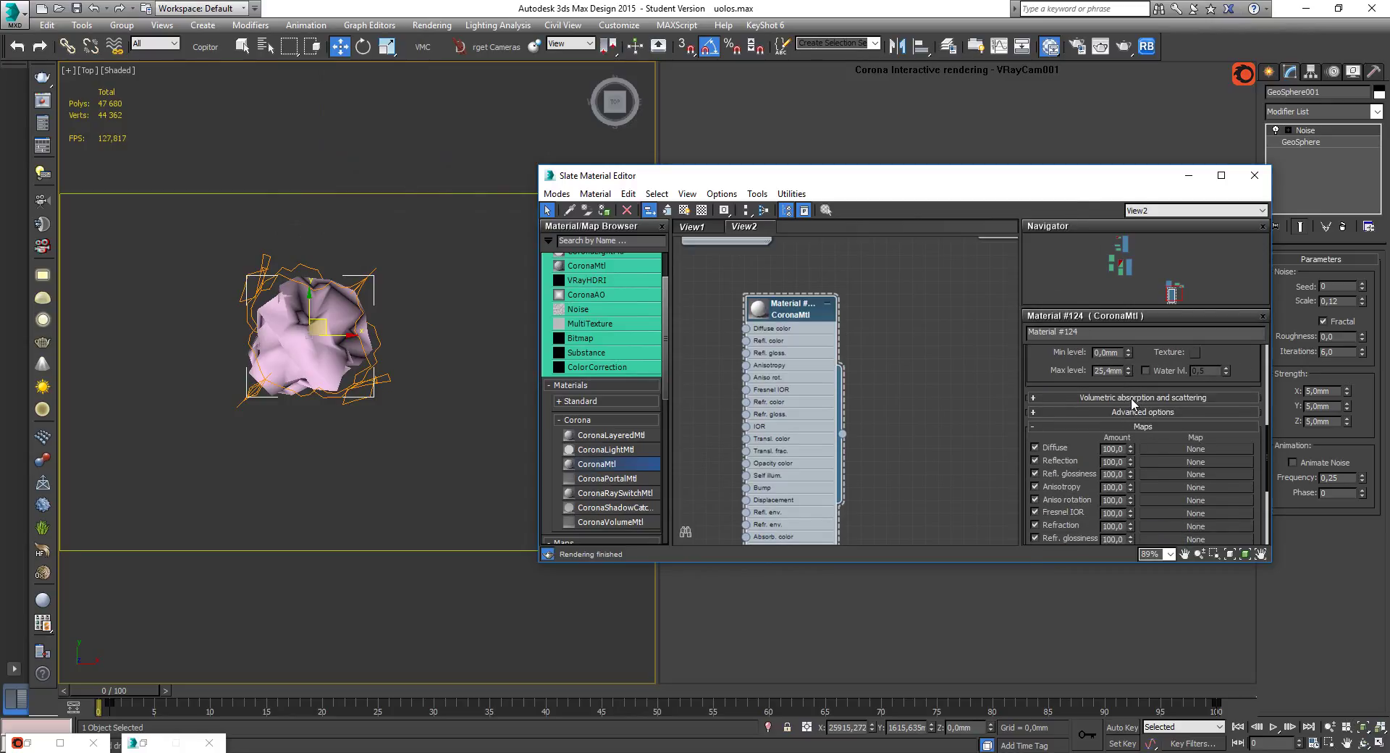
click(1133, 398)
scroll(1062, 460, down, 3)
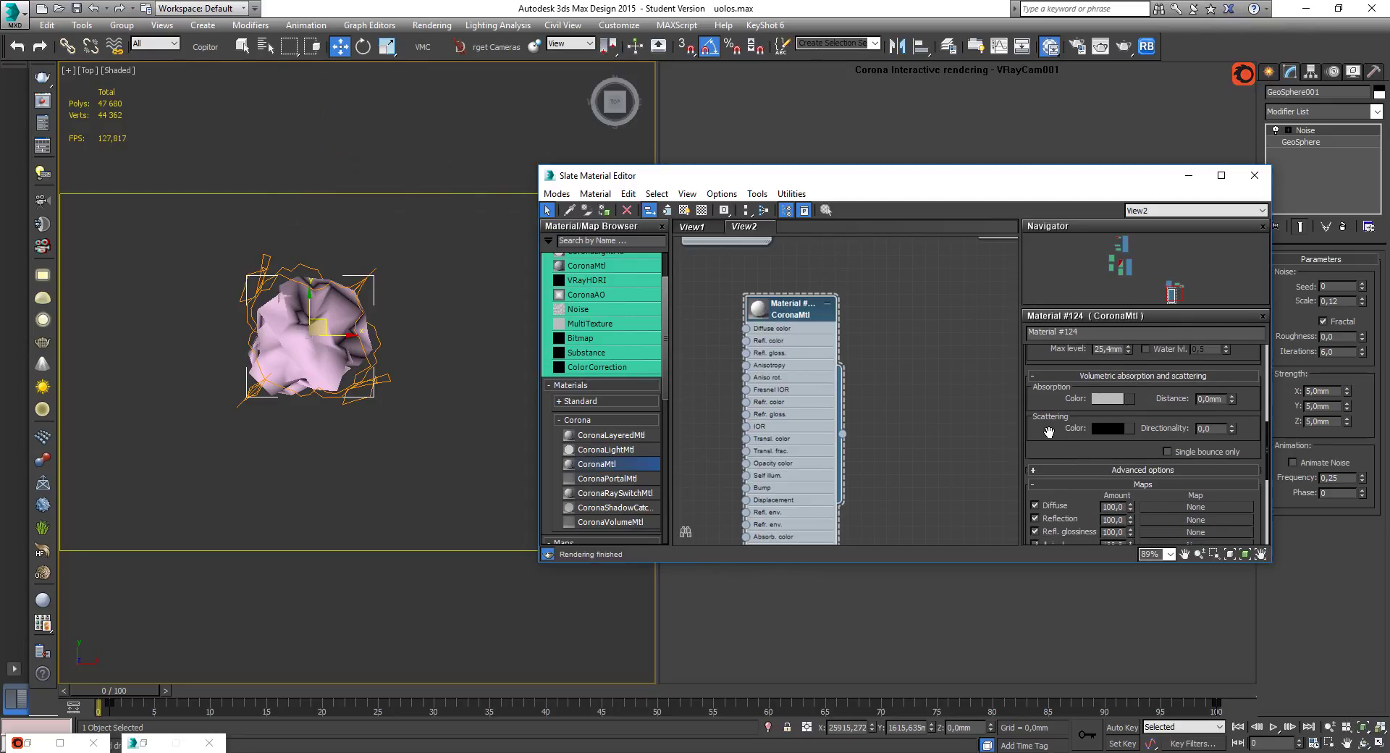
click(1130, 415)
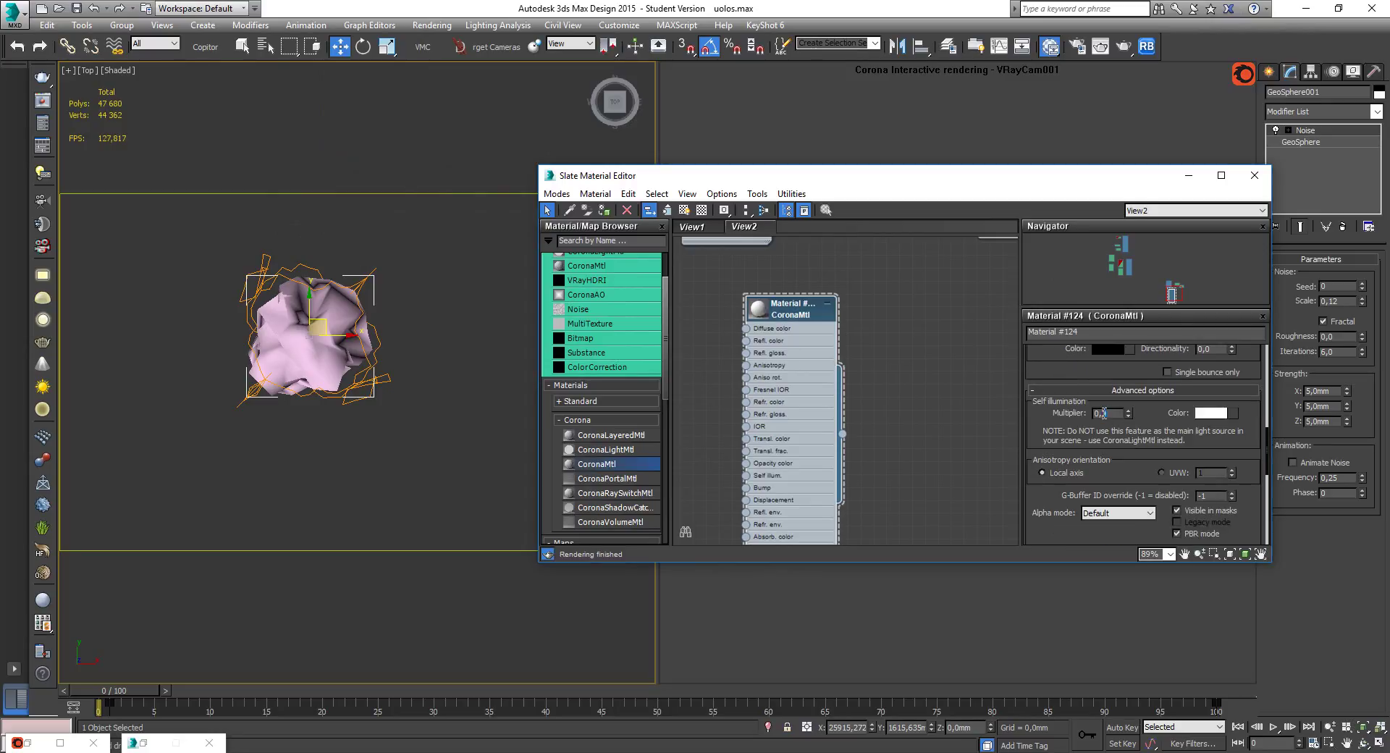
double_click(1103, 413)
text(0,5)
key(Return)
click(790, 315)
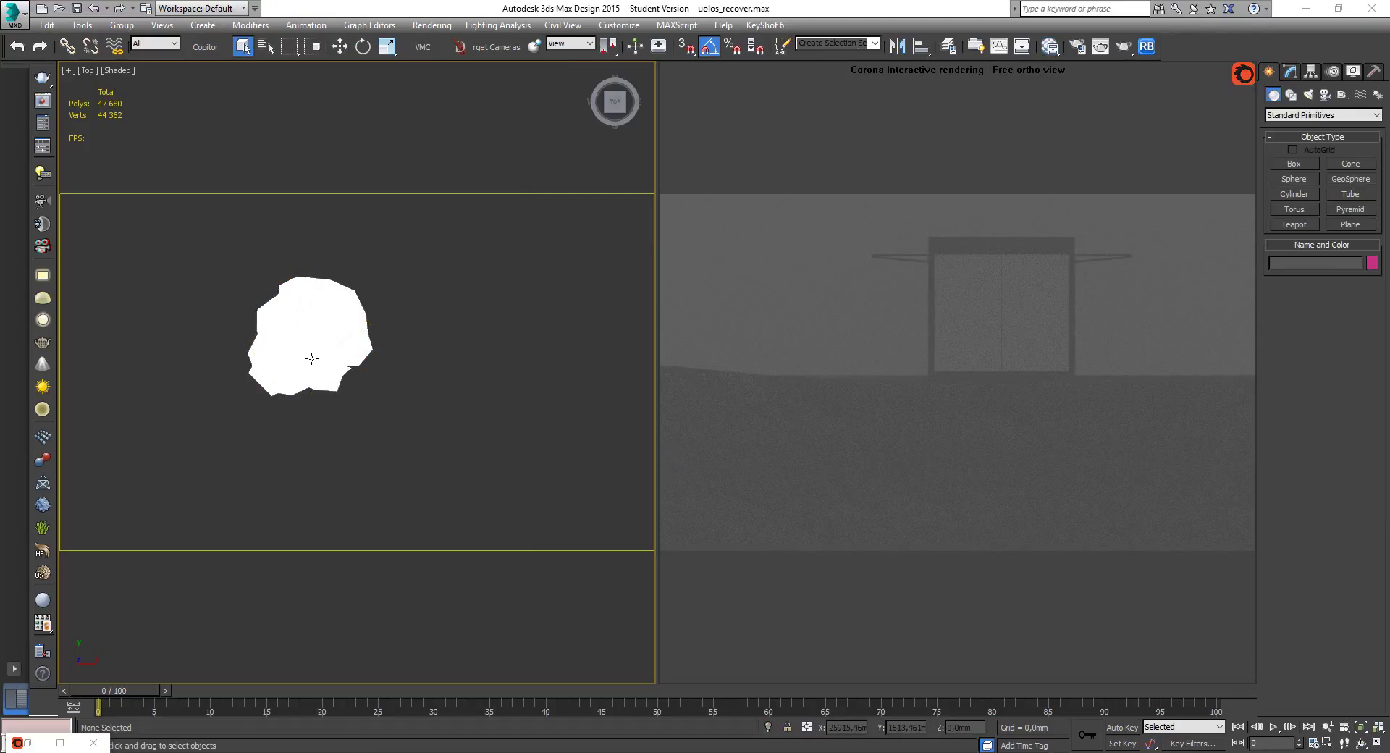
Create a Corona CScatter object in the Top view, up beside the GeoSphere.
middle_drag(310, 360, 375, 375)
scroll(272, 362, down, 5)
scroll(276, 378, down, 3)
scroll(350, 359, down, 3)
scroll(351, 360, up, 3)
scroll(352, 368, up, 2)
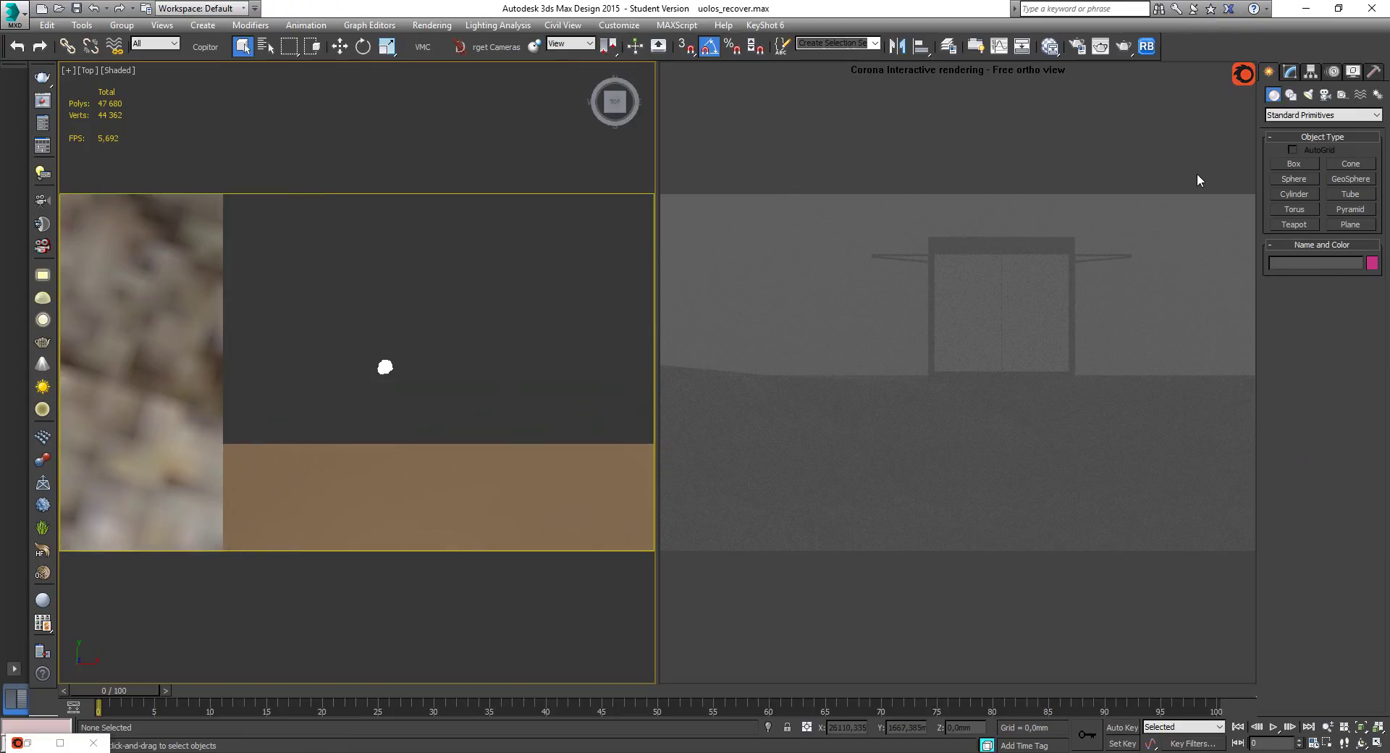
click(1283, 116)
click(1282, 117)
click(1281, 118)
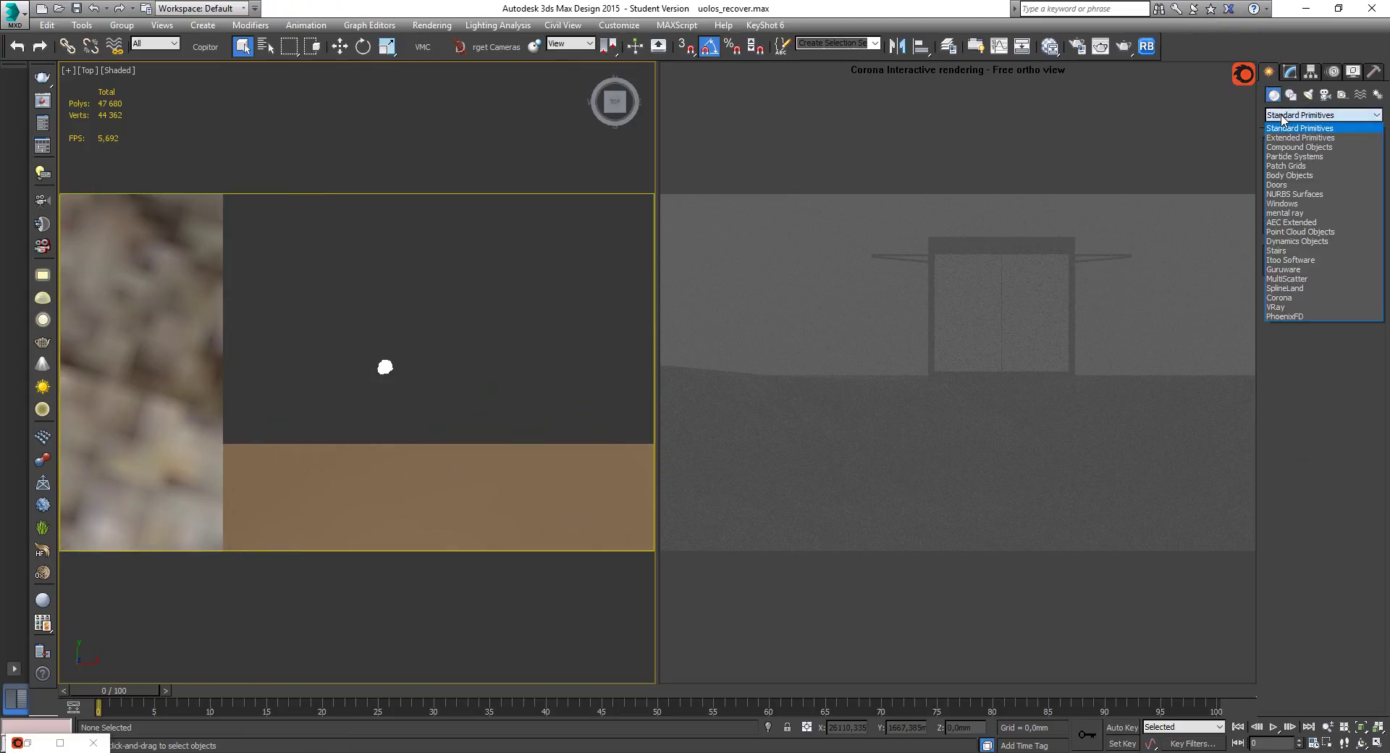
click(1287, 297)
click(1351, 164)
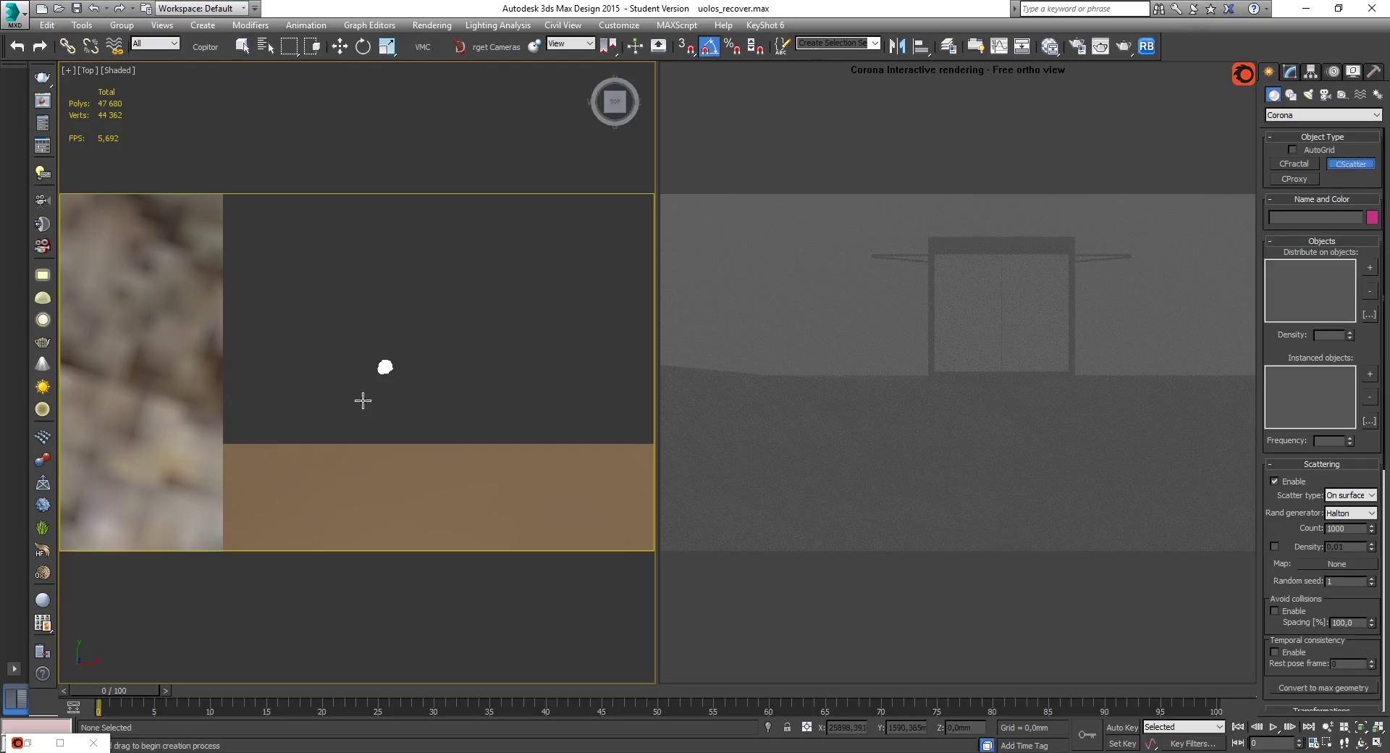
drag(291, 286, 314, 228)
right_click(377, 230)
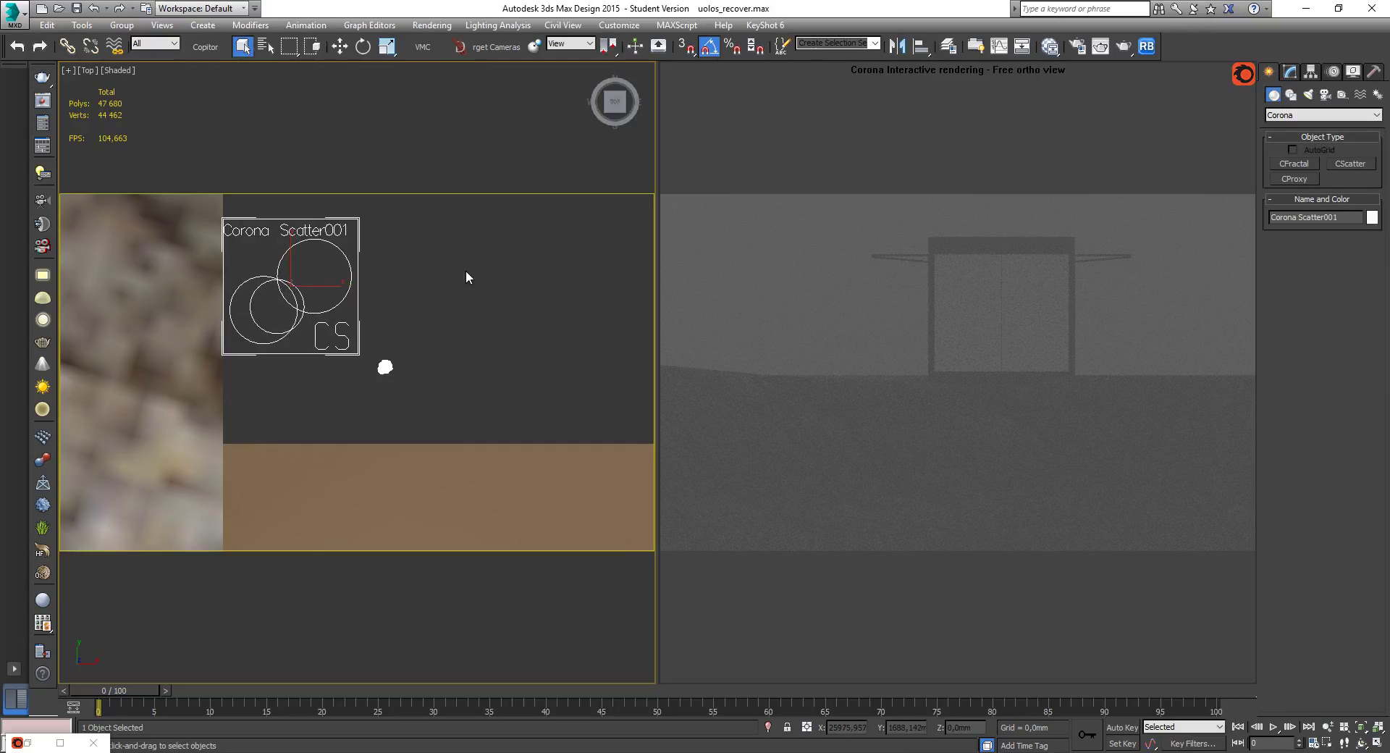
Add the noise-distorted GeoSphere to the Corona Scatter's instanced objects.
click(1290, 72)
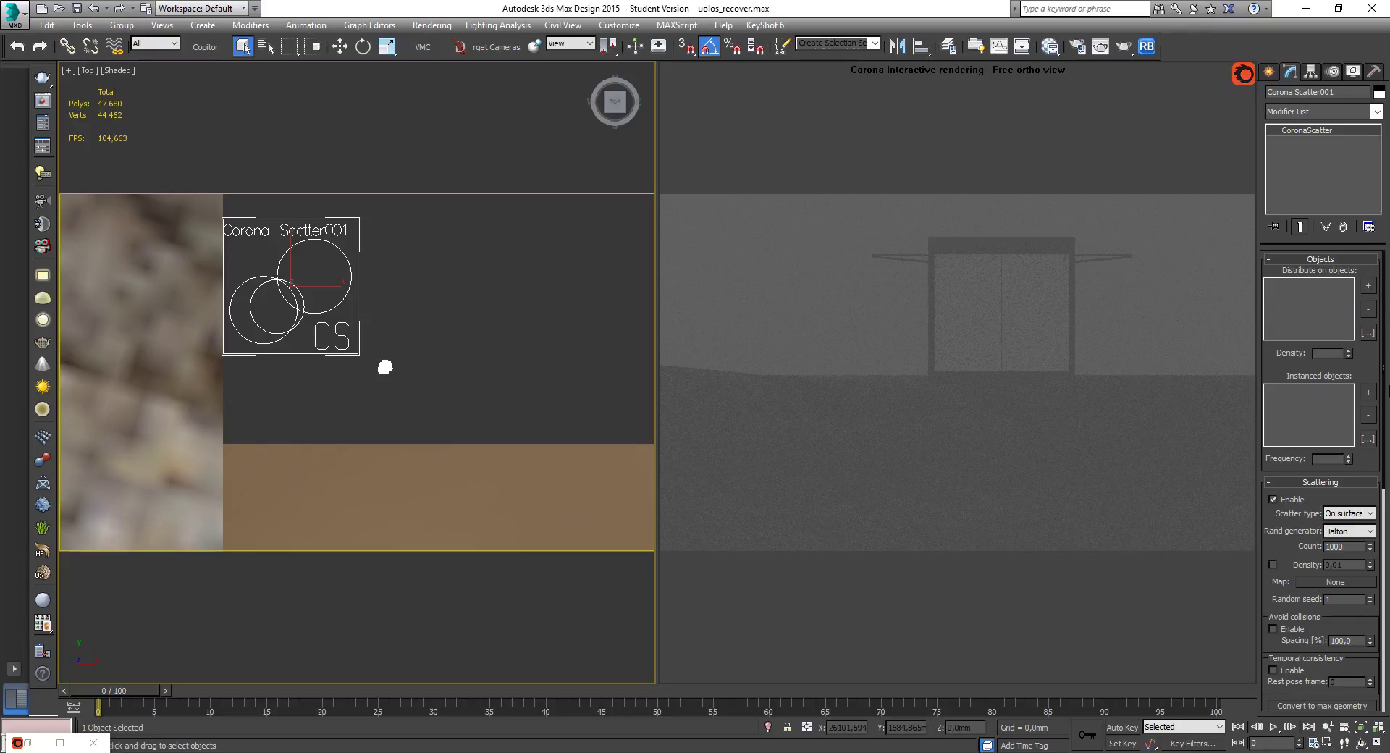
click(1369, 392)
click(386, 368)
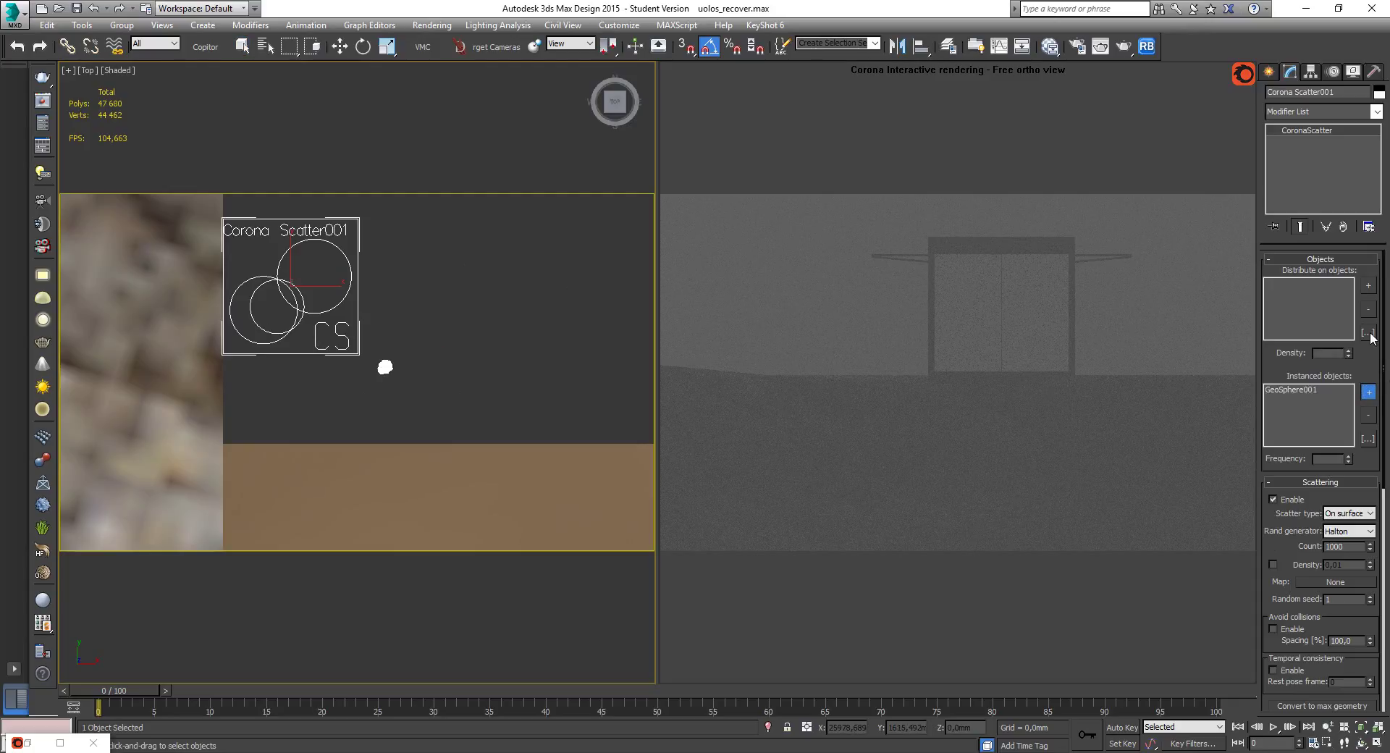
click(1368, 393)
Add the large box beside the cliff terrain, Box001, to the Corona Scatter's distribution objects.
click(1368, 286)
scroll(441, 301, up, 5)
scroll(507, 289, down, 8)
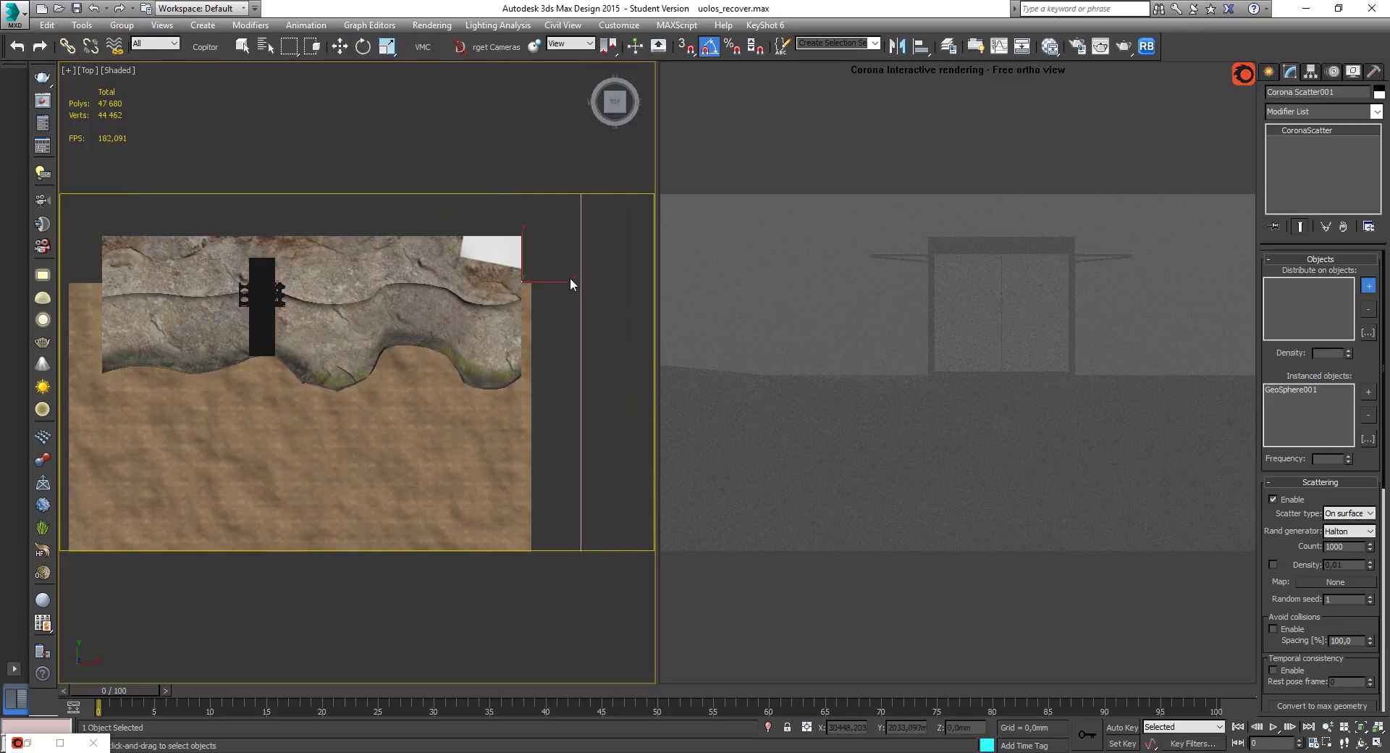
scroll(574, 283, up, 3)
click(589, 278)
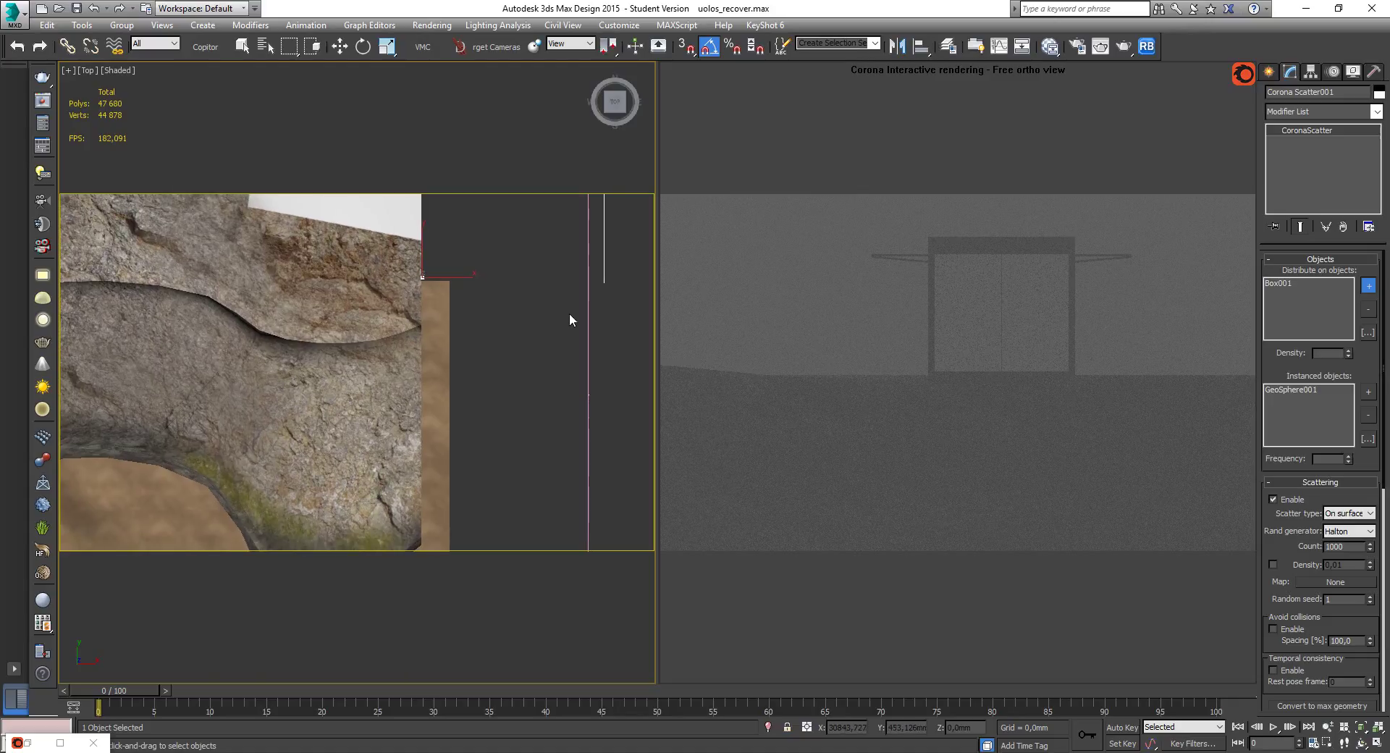
Show the scene through VRayCam001 and set the Corona Scatter's scatter type to In bounding box.
key(c)
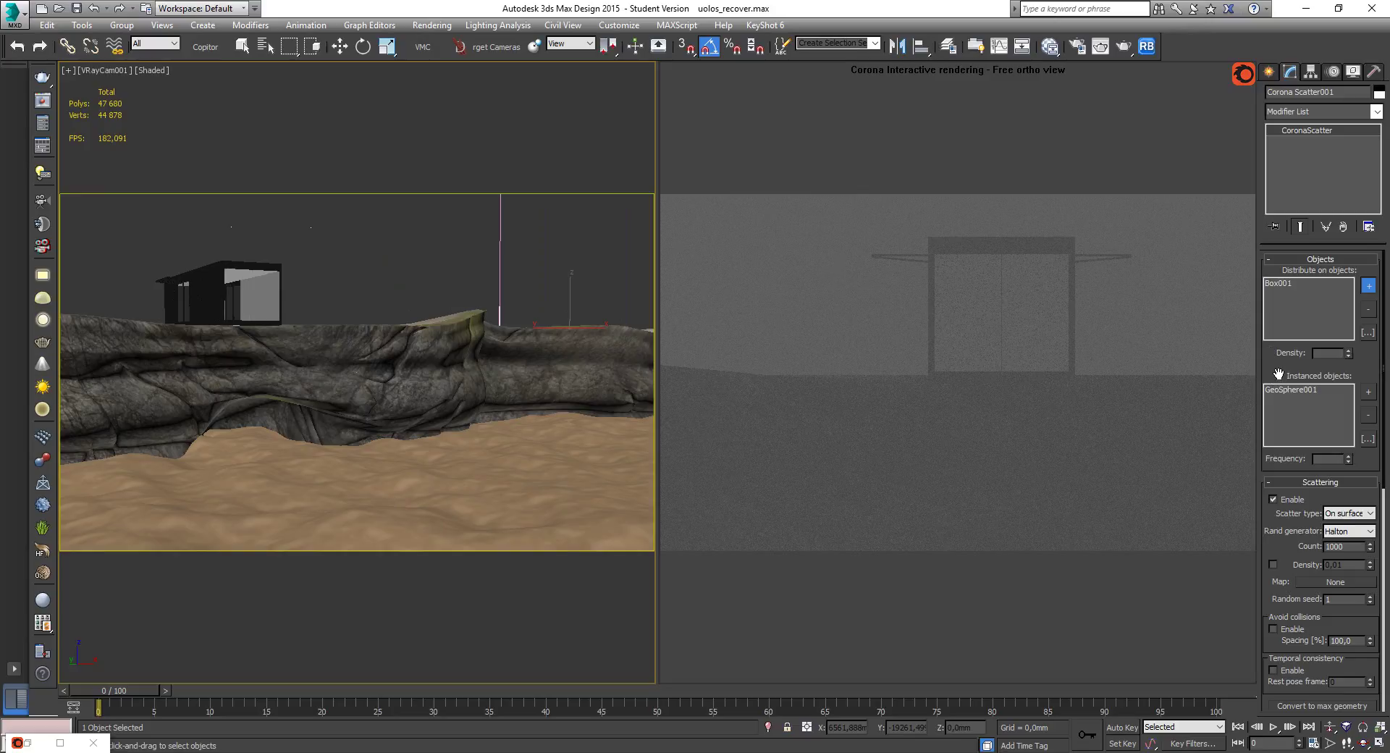
scroll(1278, 366, down, 1)
drag(1283, 360, 1281, 321)
click(1348, 459)
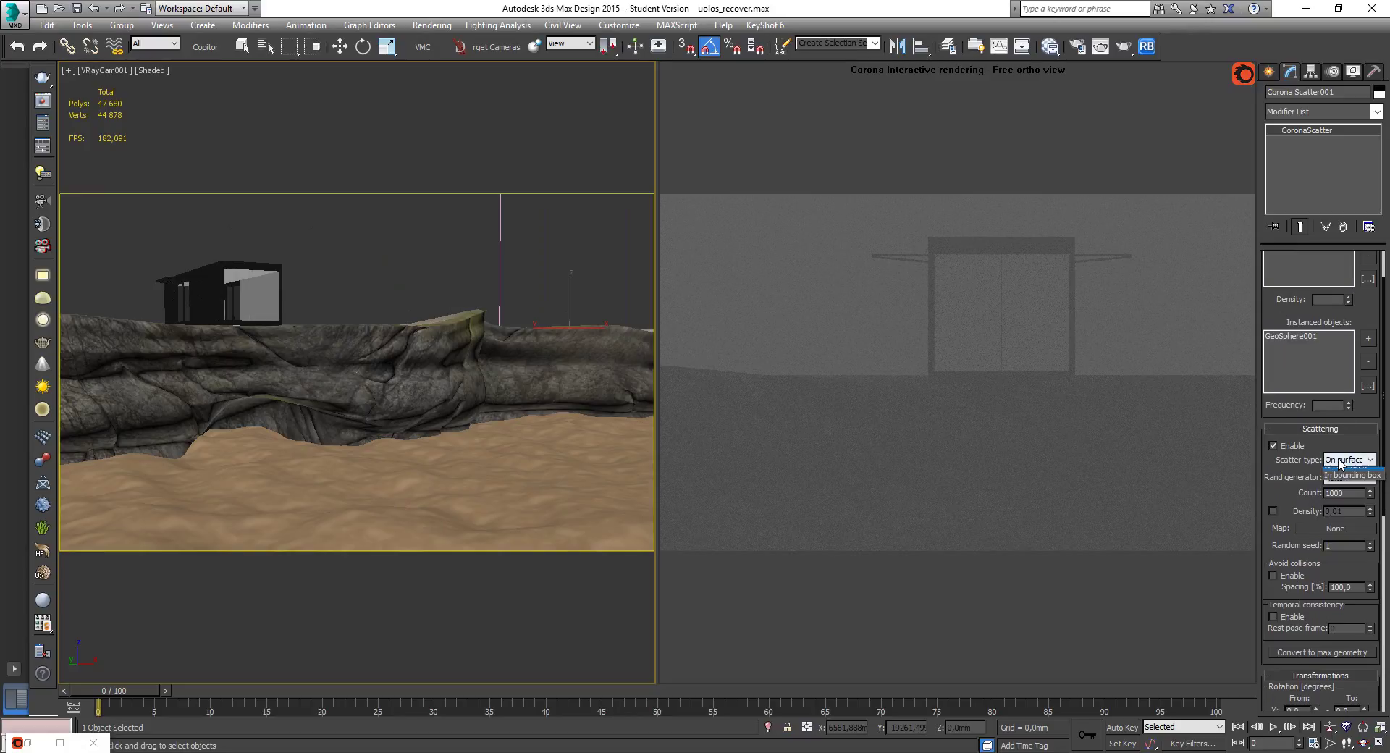
click(1346, 483)
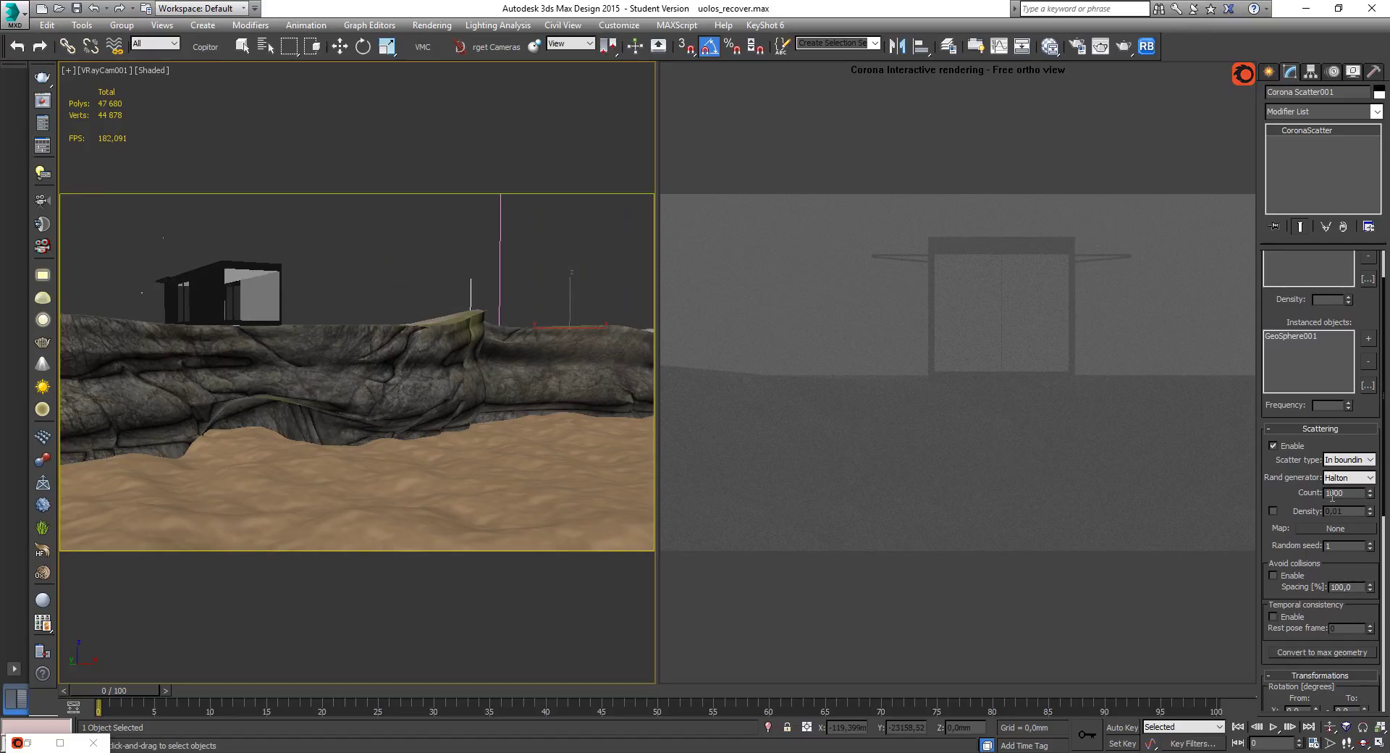
Set the Corona Scatter's instance count to 1000000.
drag(1350, 493, 1276, 485)
text(1000000)
key(Return)
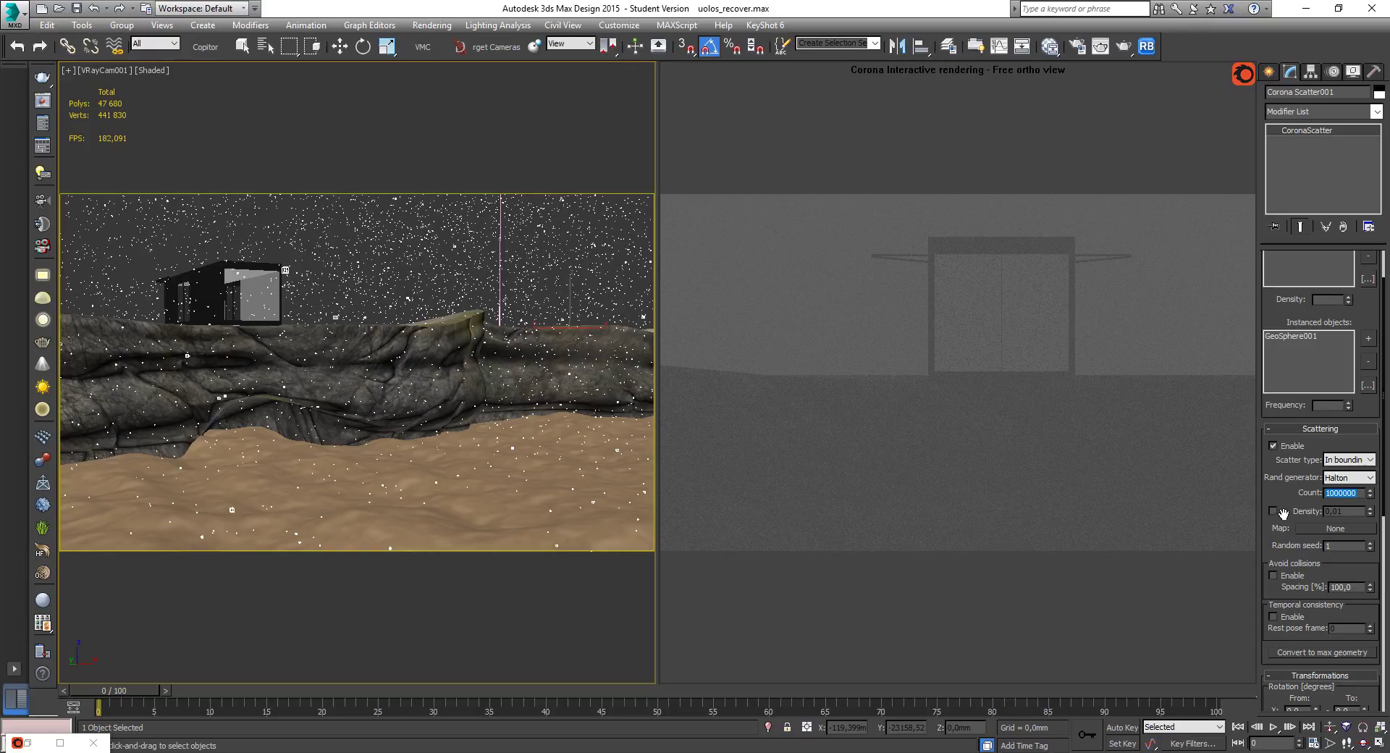
click(1274, 511)
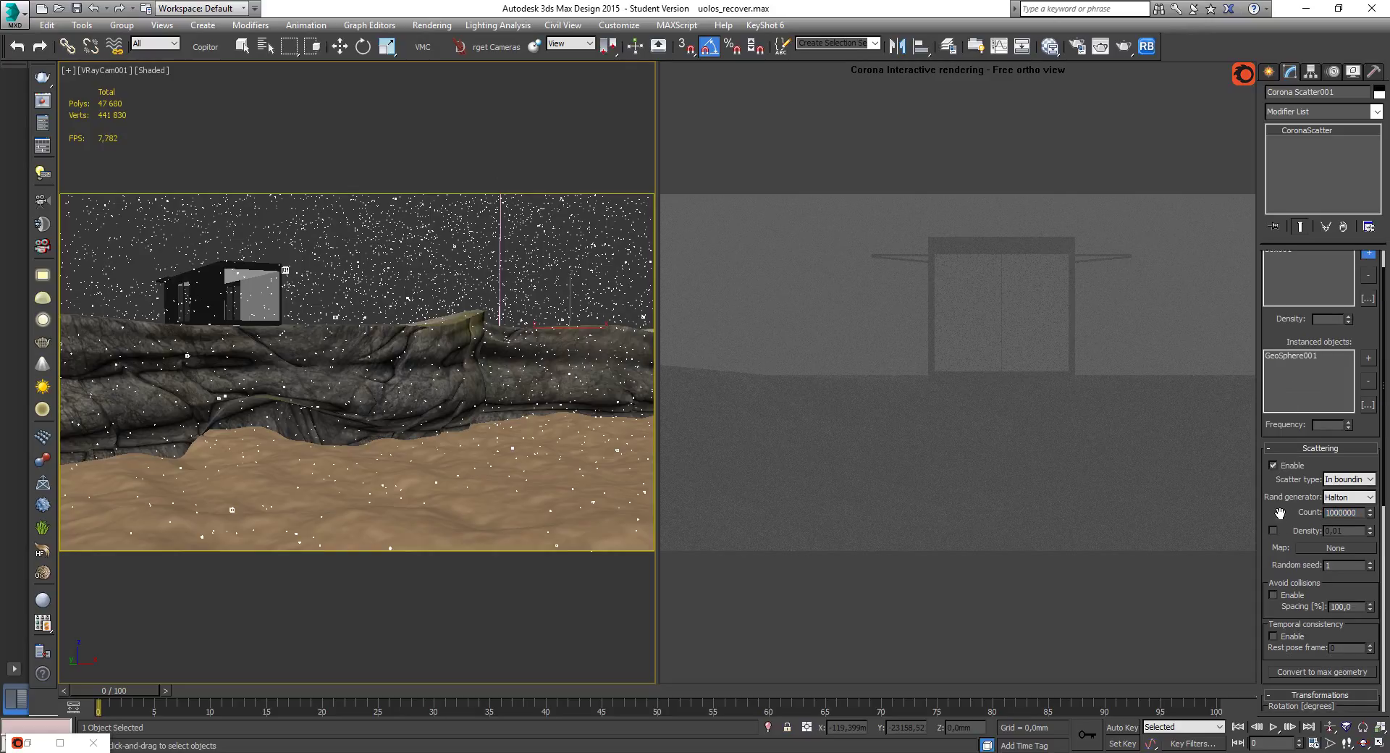
Set the Corona Scatter's viewport previz type to Dot.
drag(1281, 500, 1282, 449)
scroll(1282, 449, down, 7)
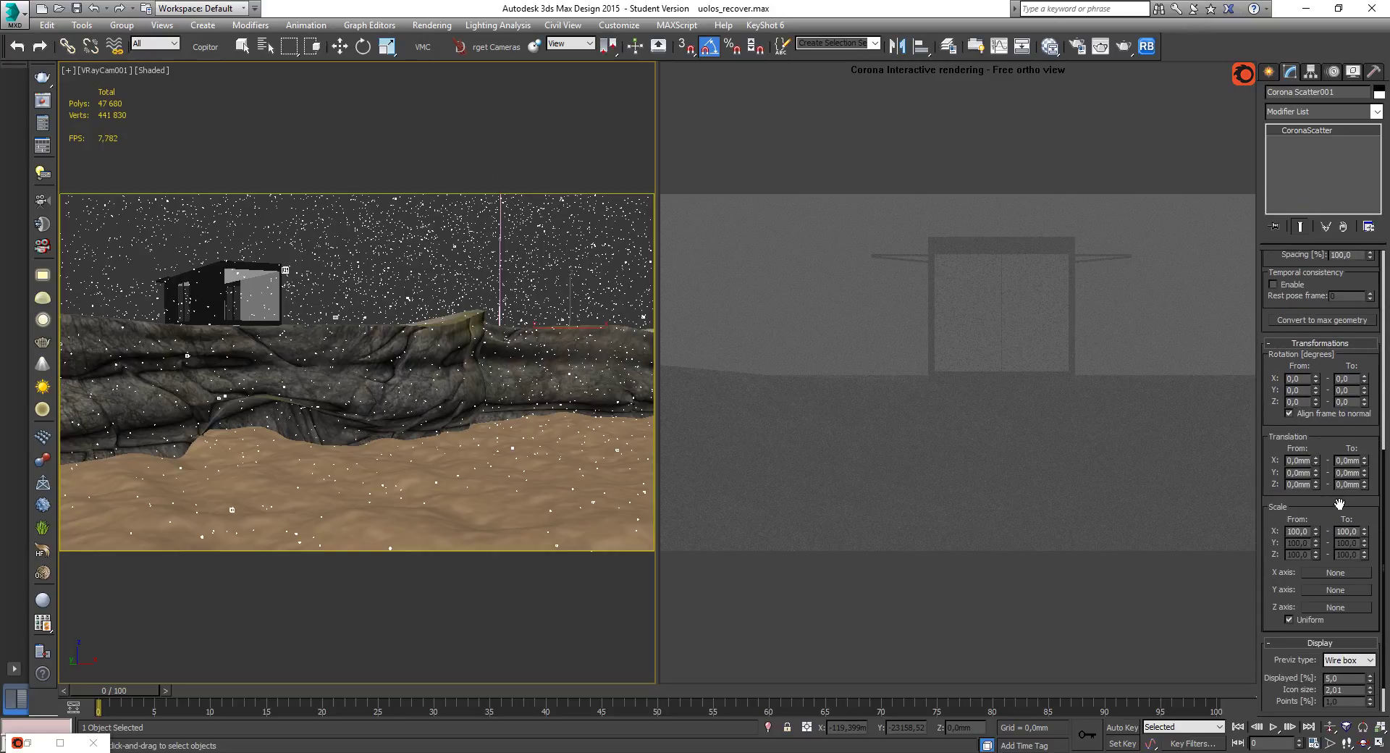
scroll(1318, 499, down, 1)
scroll(1319, 484, down, 1)
click(1348, 616)
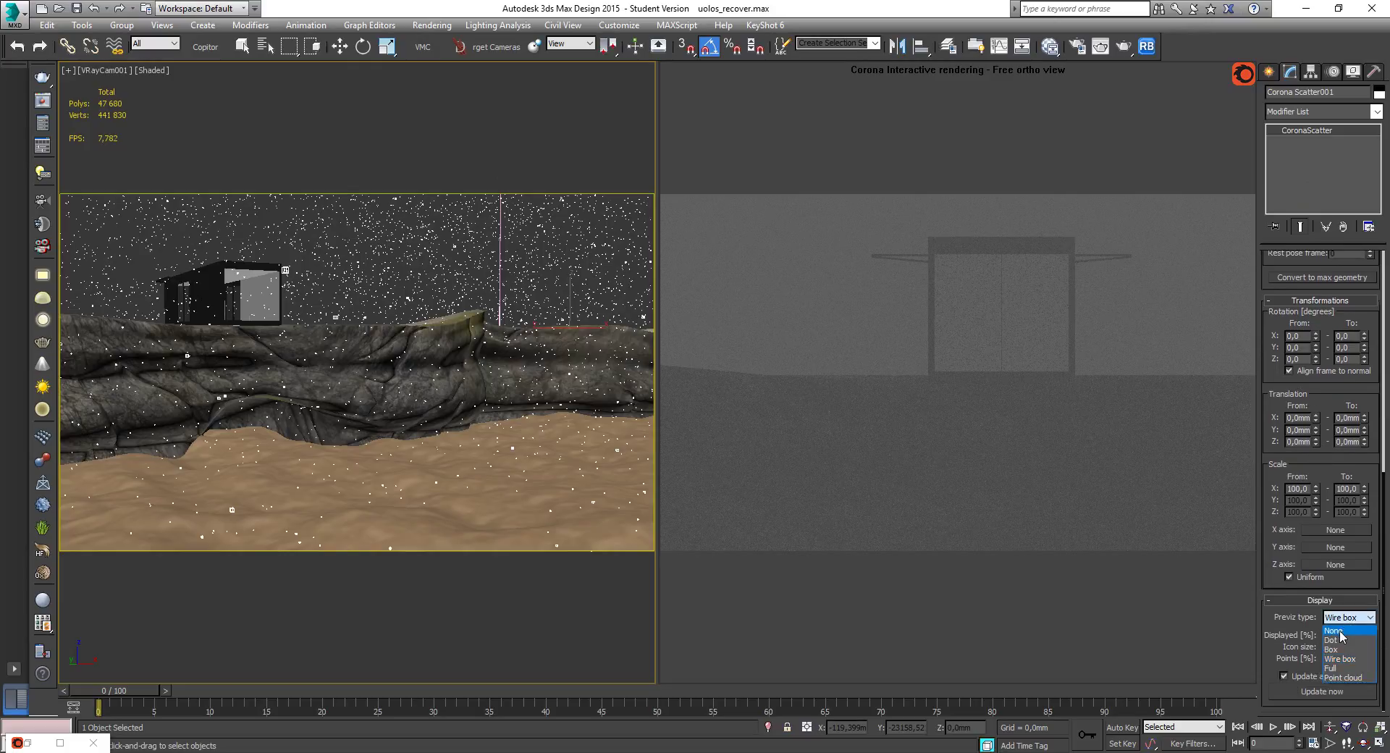
click(1340, 640)
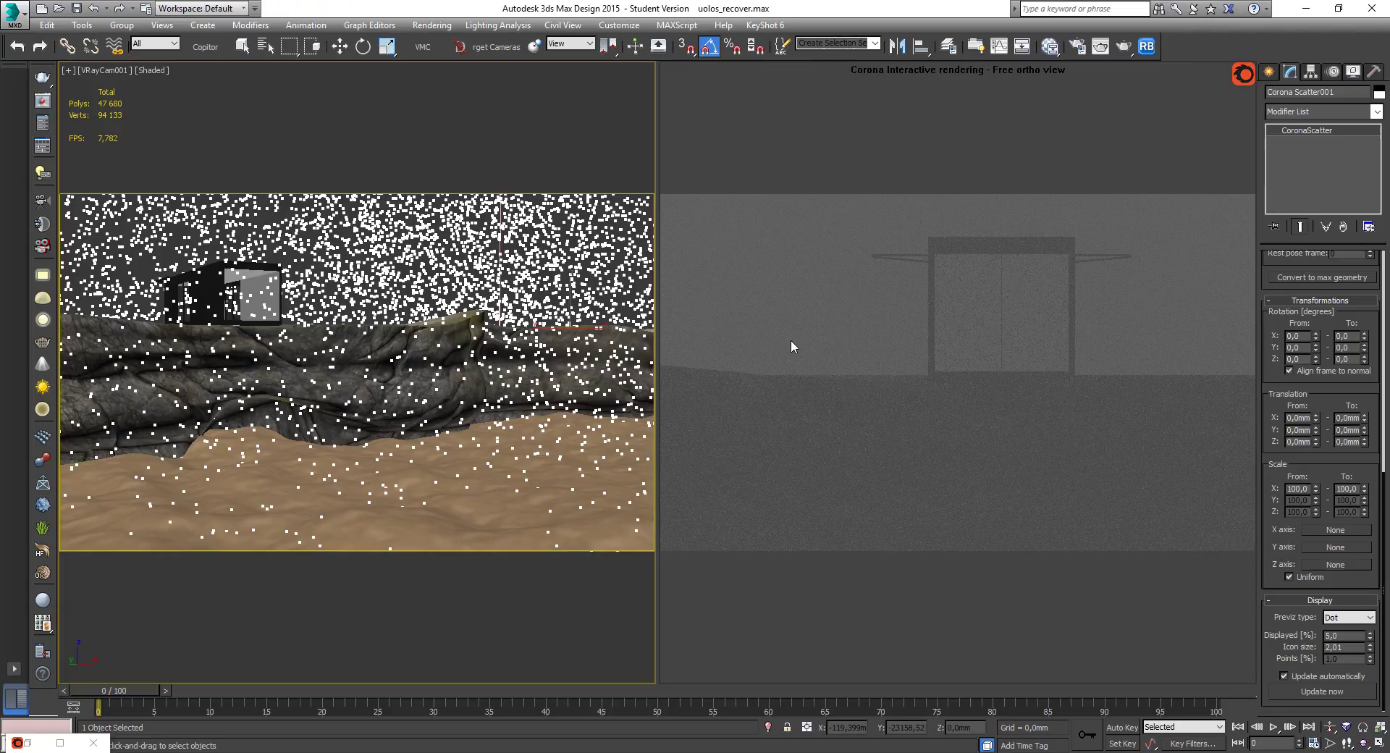
Show VRayCam001 in the second viewport and start a Corona interactive render of it in the frame buffer.
right_click(978, 327)
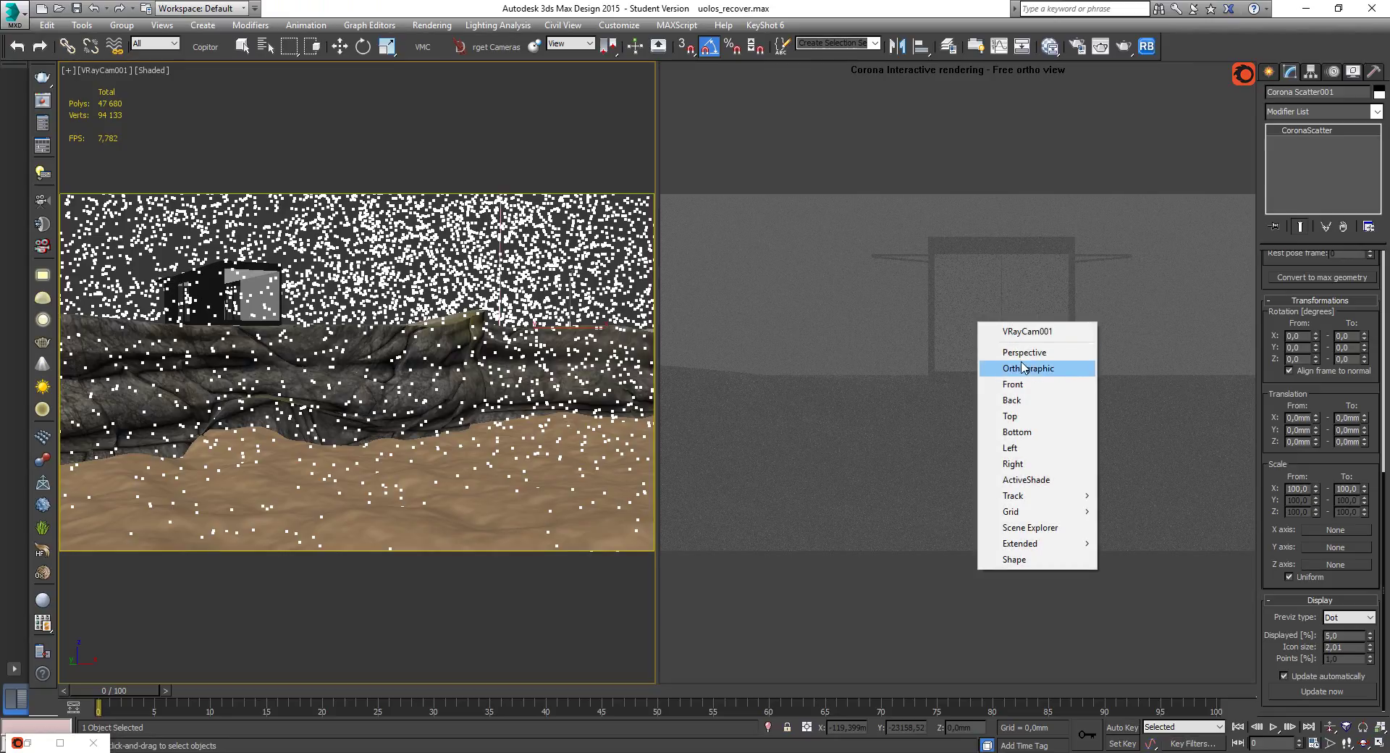
click(1030, 332)
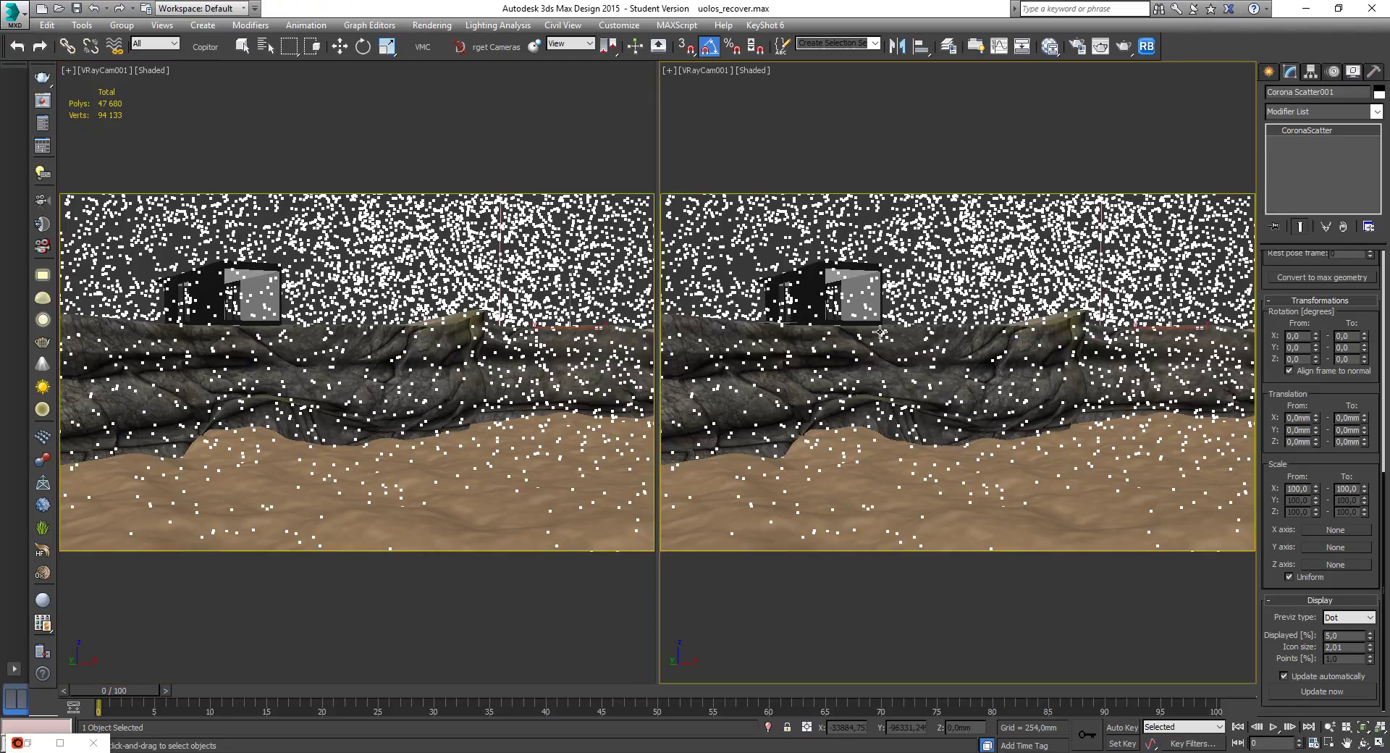
click(1085, 47)
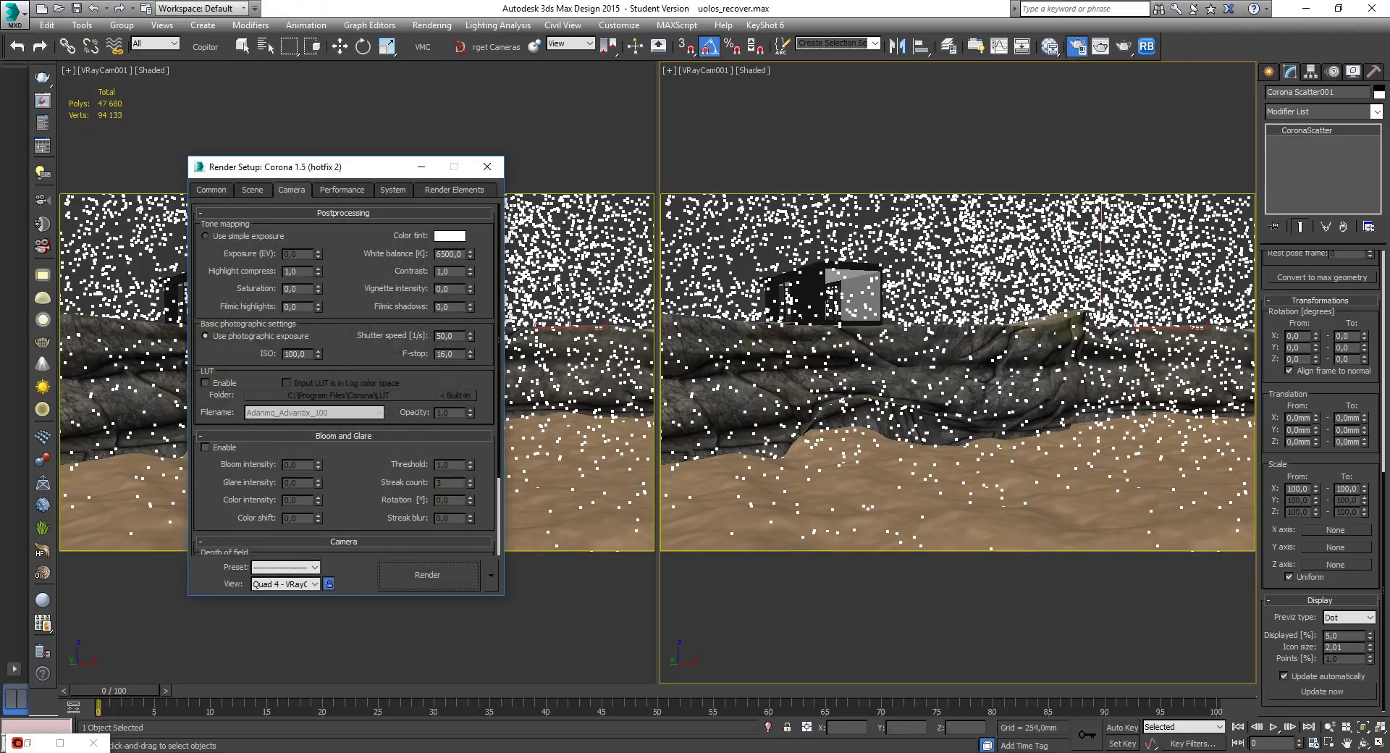
click(252, 189)
click(261, 230)
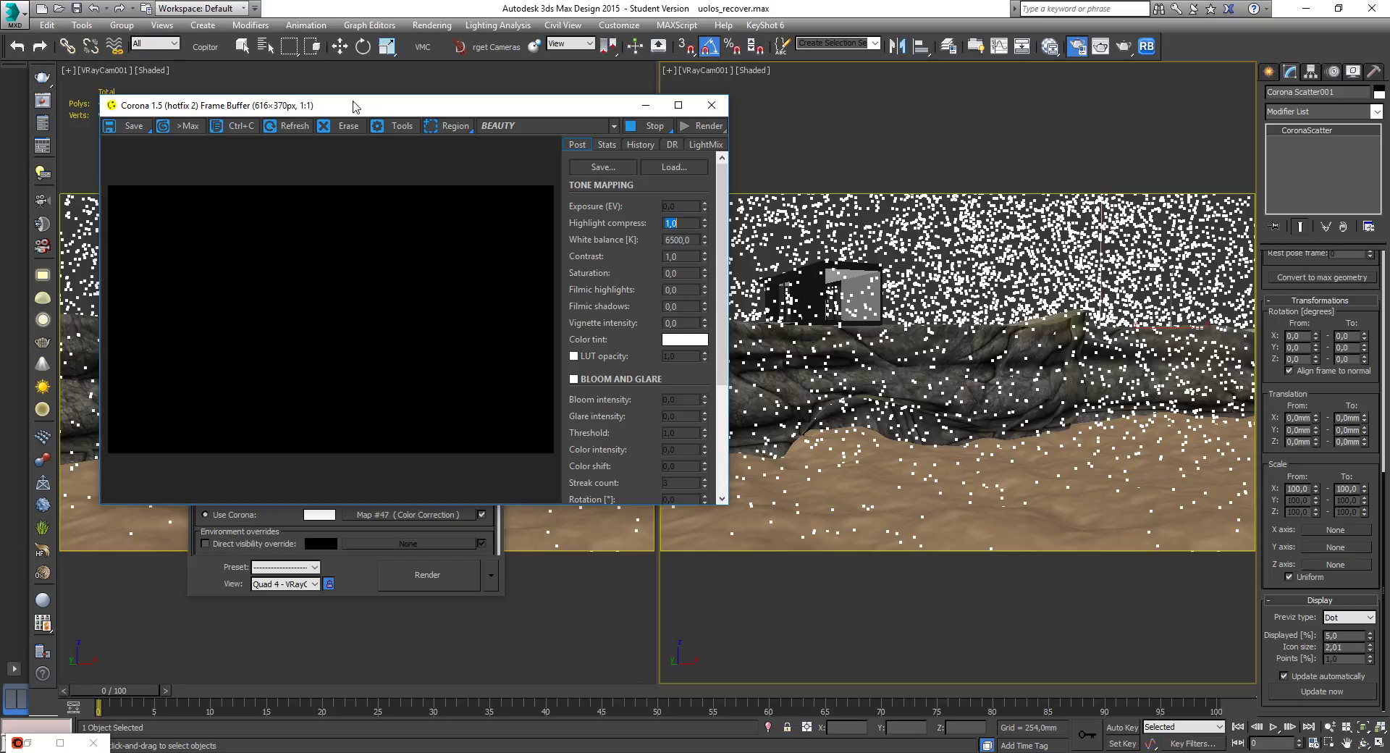
drag(340, 106, 882, 122)
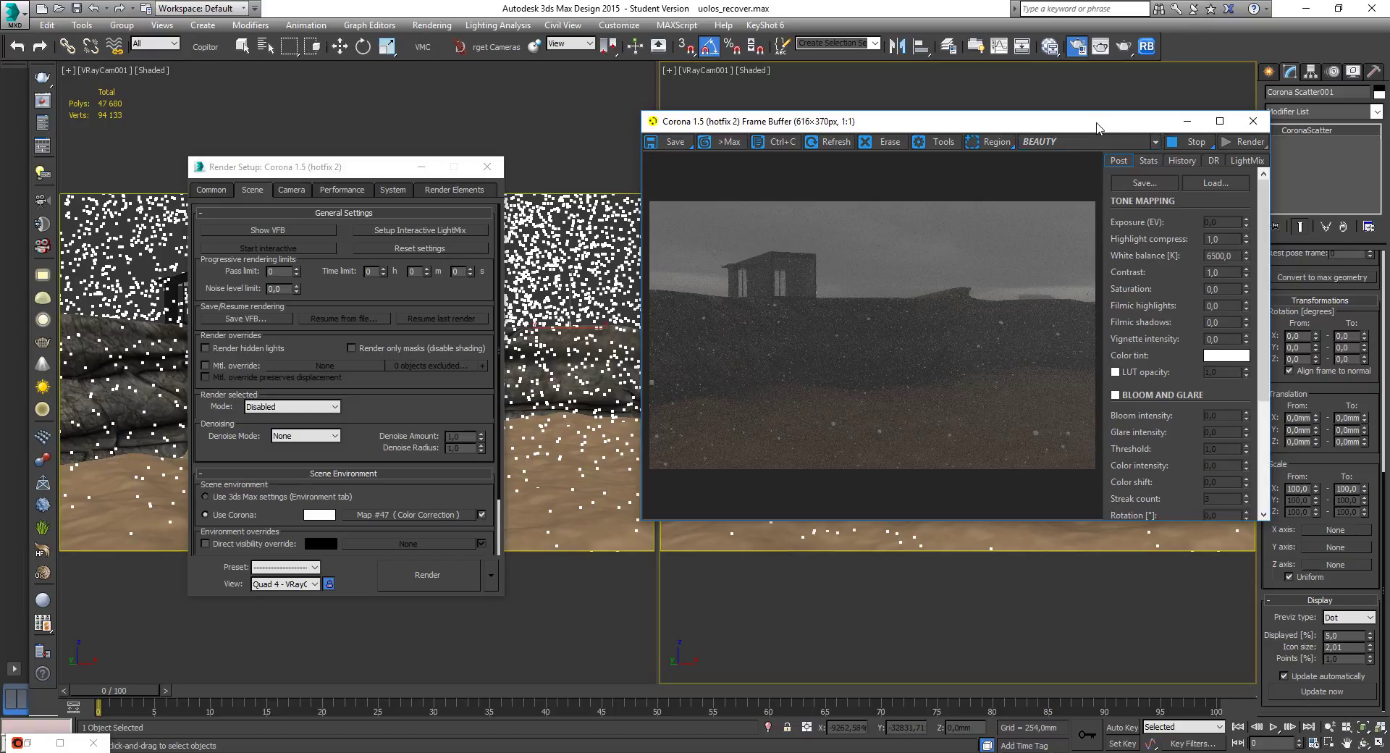
drag(1098, 128, 874, 127)
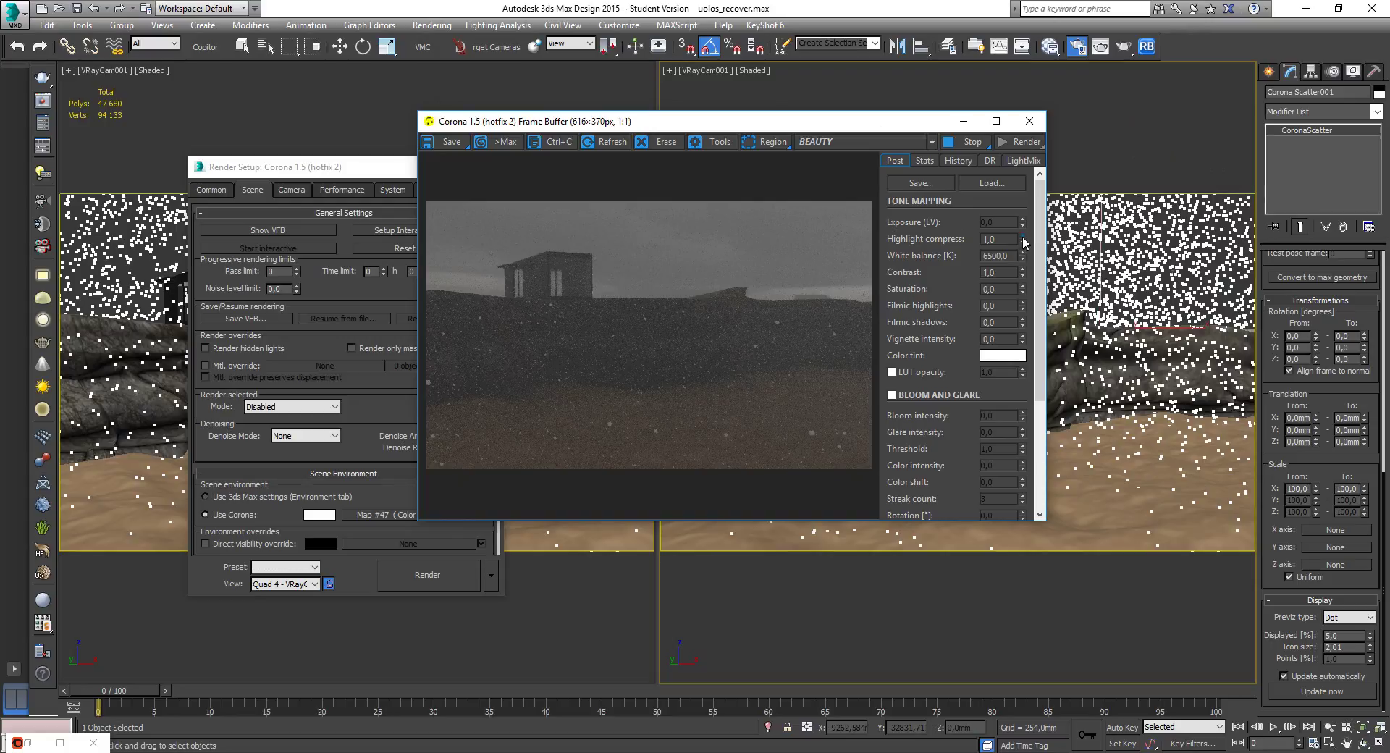
Set the render's highlight compression to 1.10 and contrast to 1.24.
drag(1023, 240, 1022, 208)
drag(1023, 274, 1035, 201)
click(1013, 167)
click(898, 163)
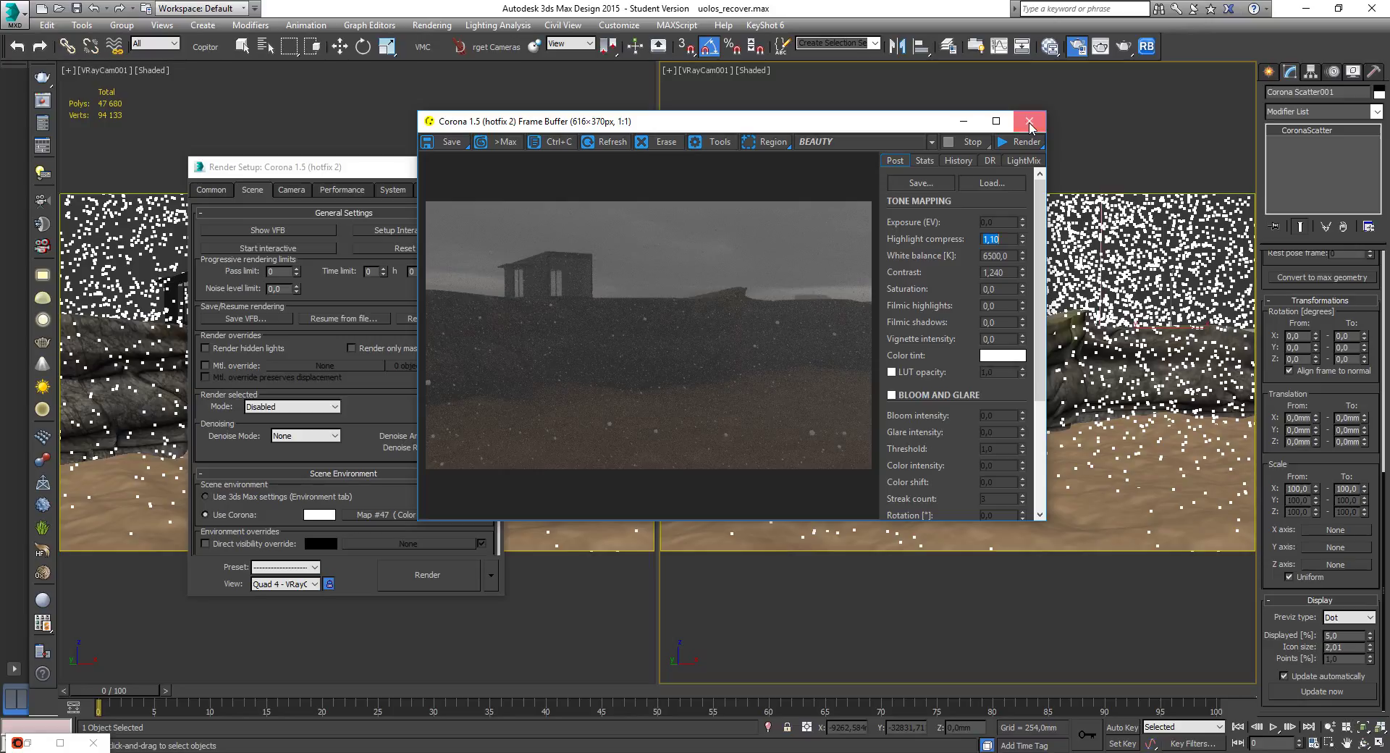
Switch Corona's tone mapping to simple exposure and restart the interactive render.
click(1030, 122)
click(297, 190)
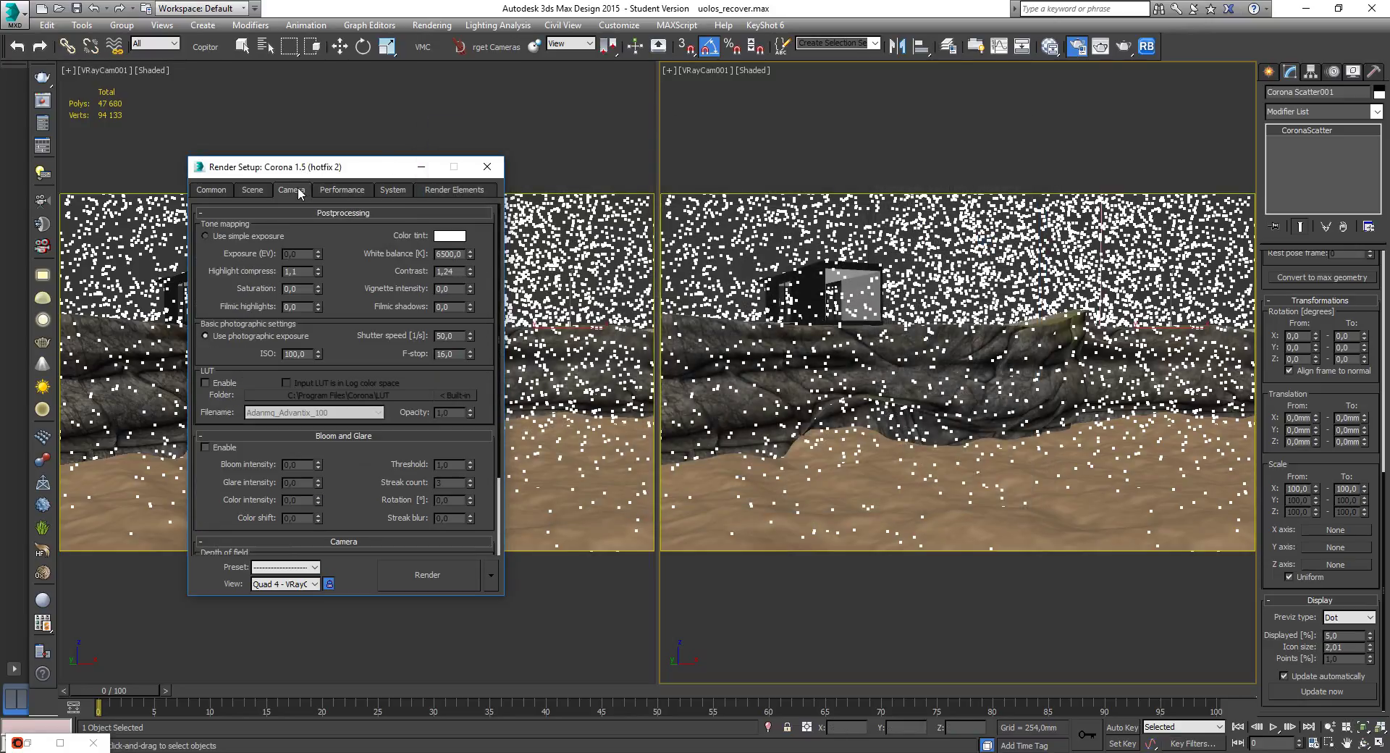
click(214, 236)
click(254, 191)
click(260, 249)
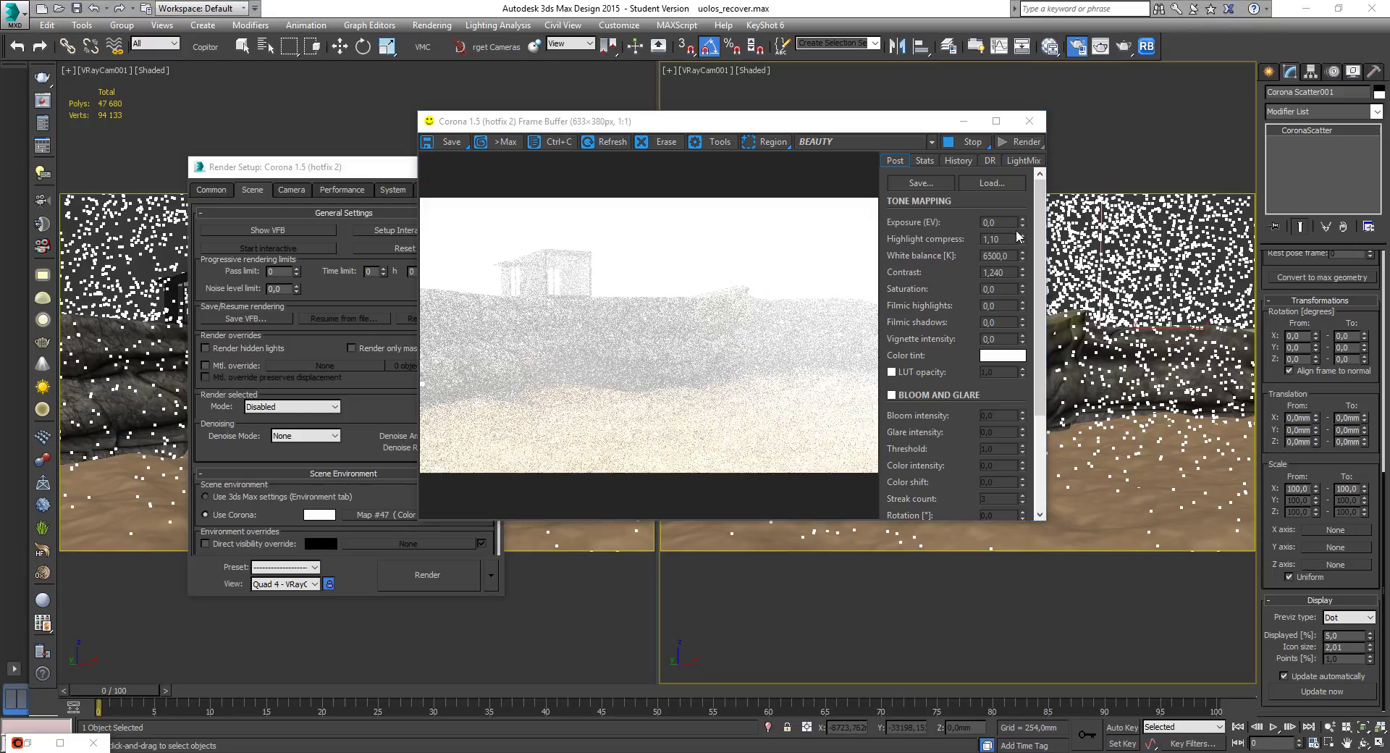
Set the render's highlight compression to 40 and lower the exposure to -1.302 EV.
drag(1023, 241, 935, 244)
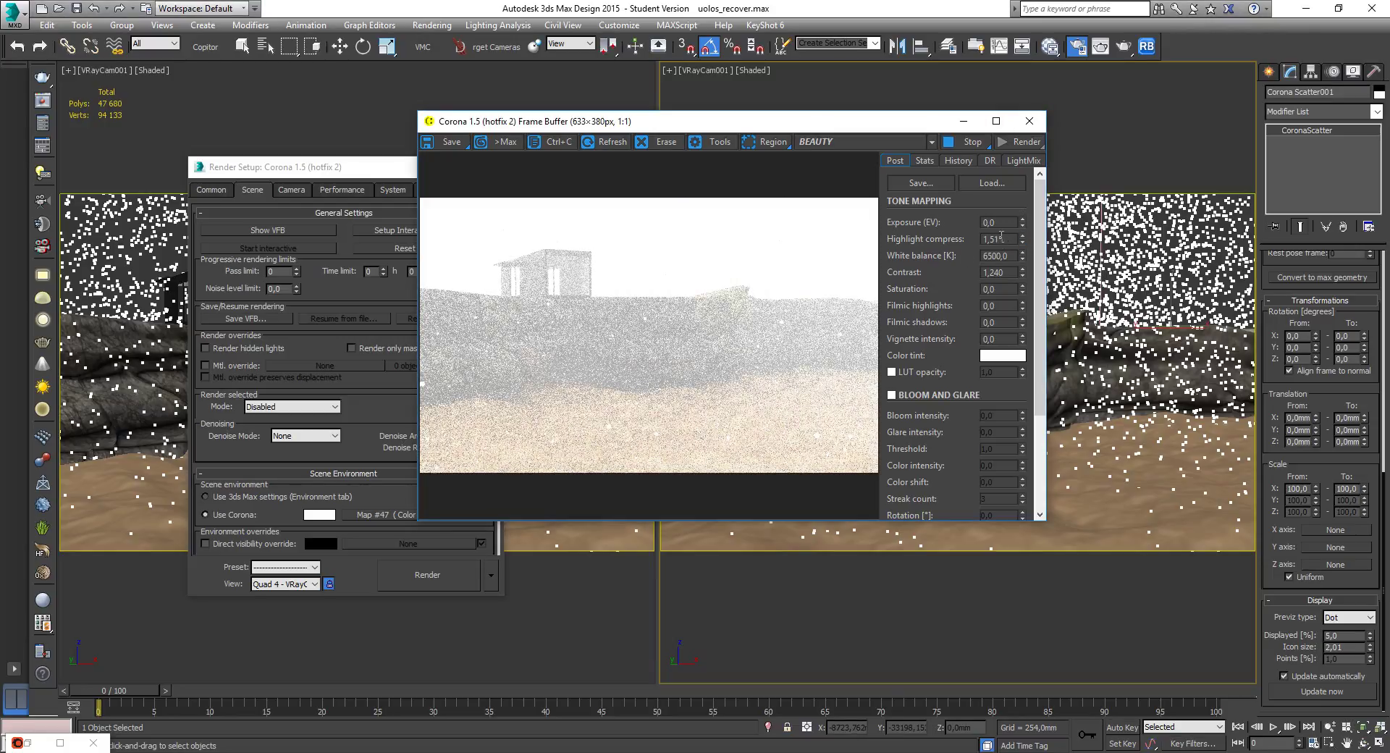
text(40)
key(Return)
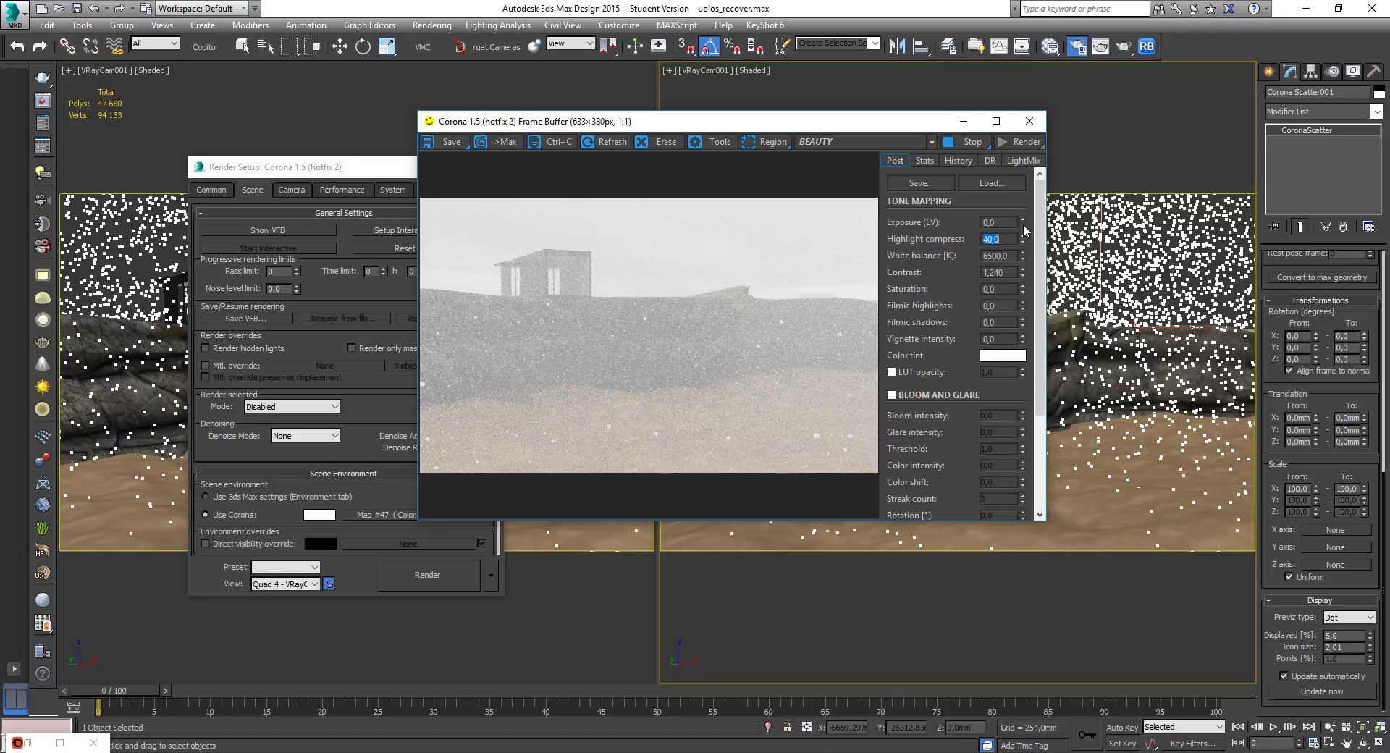
drag(1024, 224, 1029, 512)
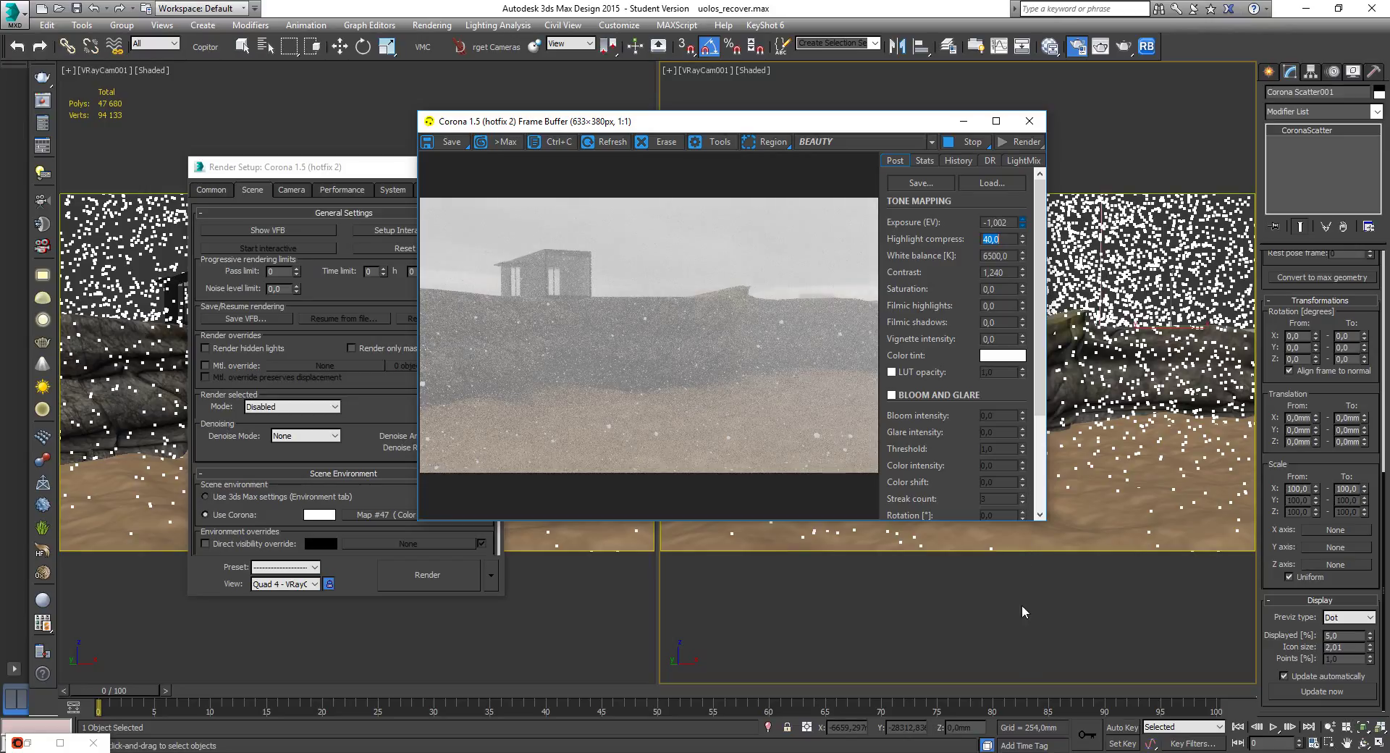
drag(1022, 612, 1036, 701)
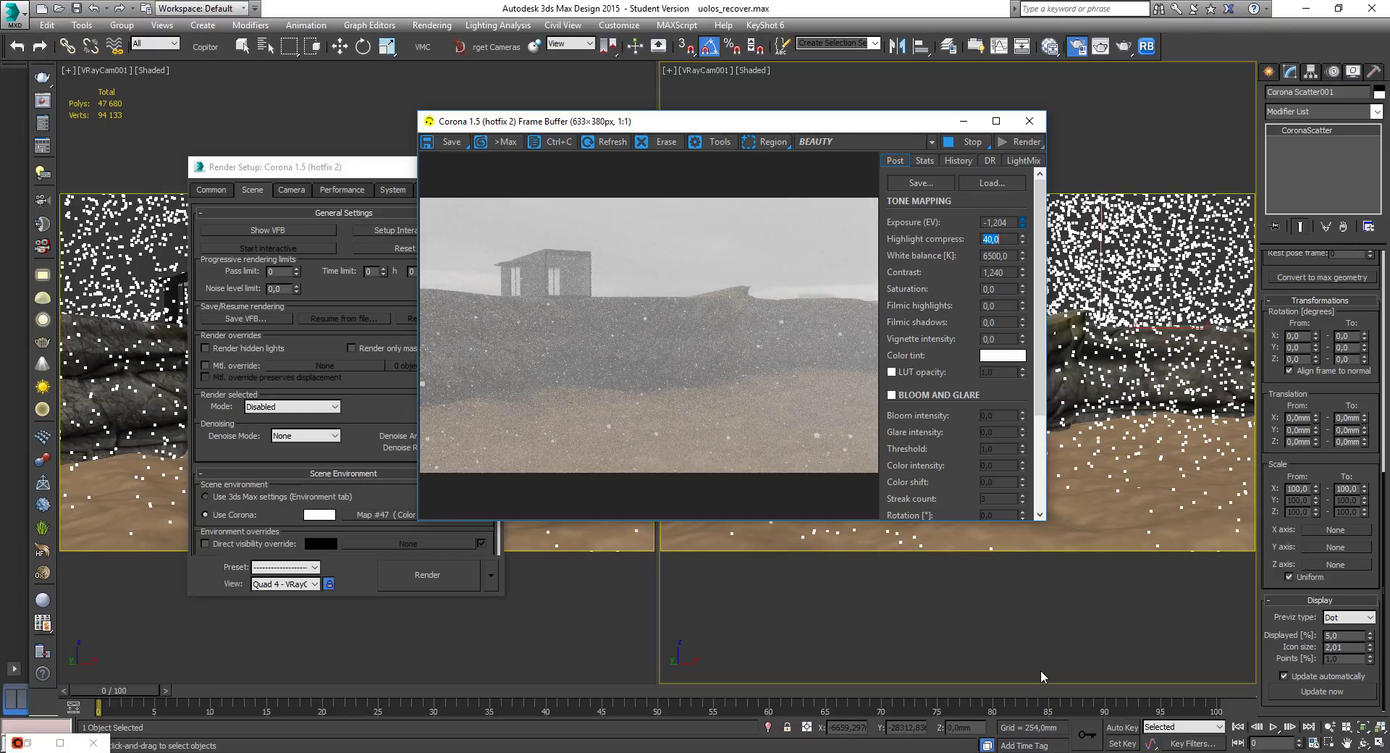
mouse_move(1040, 671)
mouse_down()
mouse_move(1047, 733)
mouse_move(1041, 680)
mouse_up()
Turn on Auto Key and move the timeline to frame 8.
mouse_move(1331, 402)
mouse_down()
mouse_move(1332, 337)
mouse_move(1323, 584)
mouse_up()
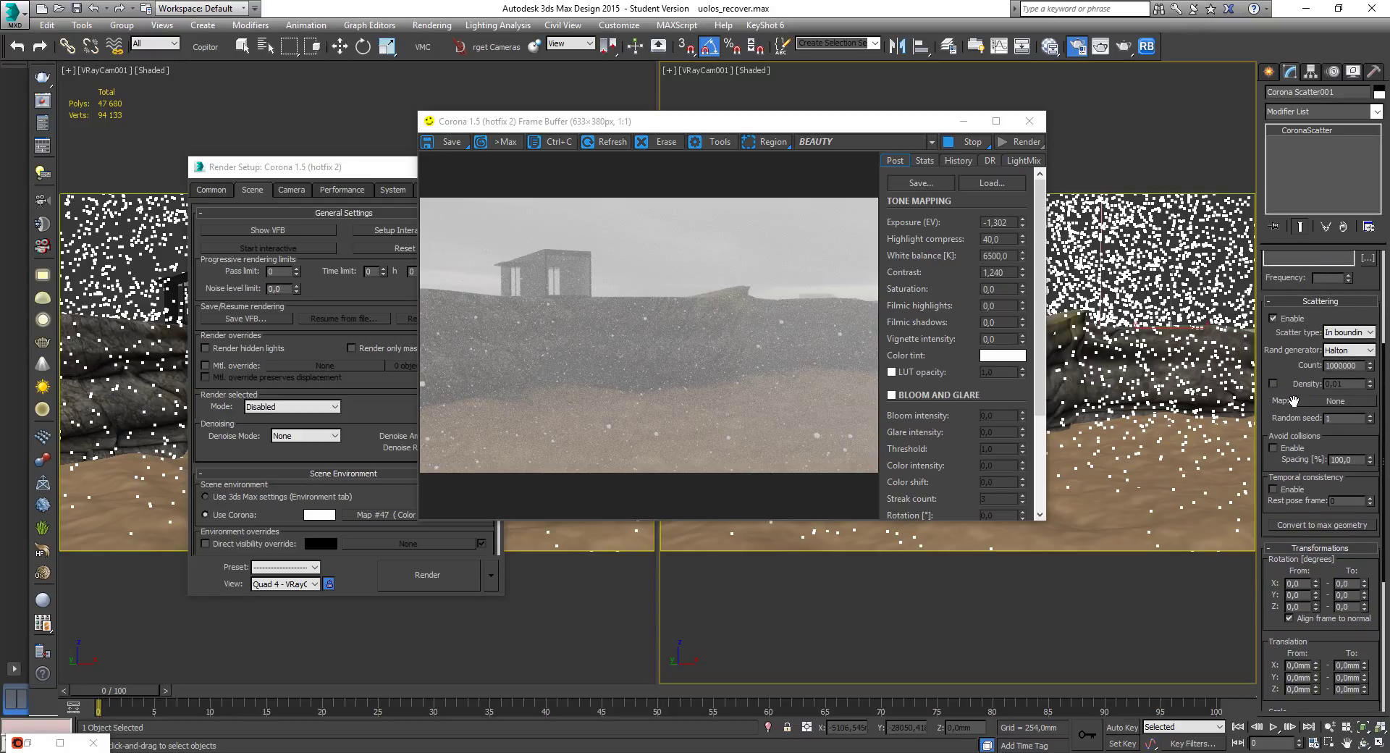
mouse_move(1292, 368)
mouse_down()
mouse_move(1287, 579)
mouse_move(1288, 452)
mouse_move(1291, 542)
mouse_move(1299, 520)
mouse_up()
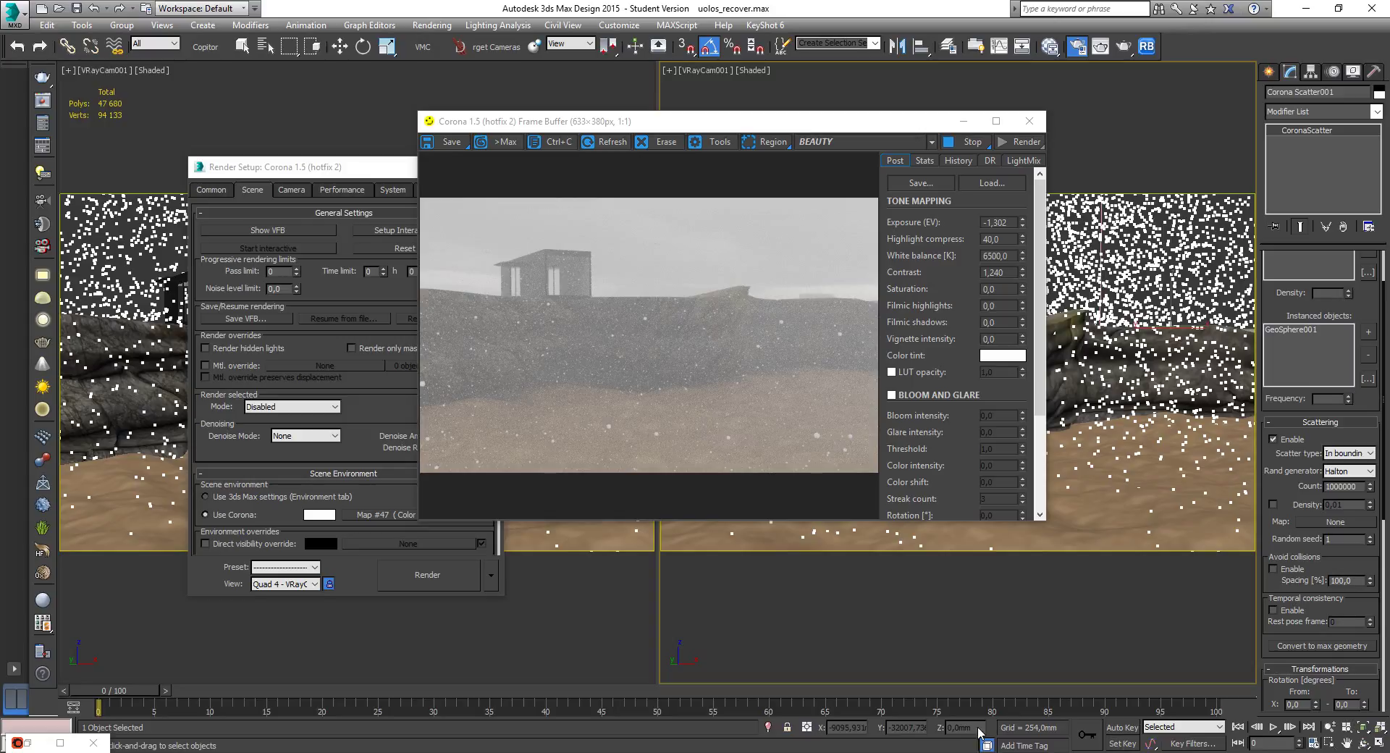
click(1125, 729)
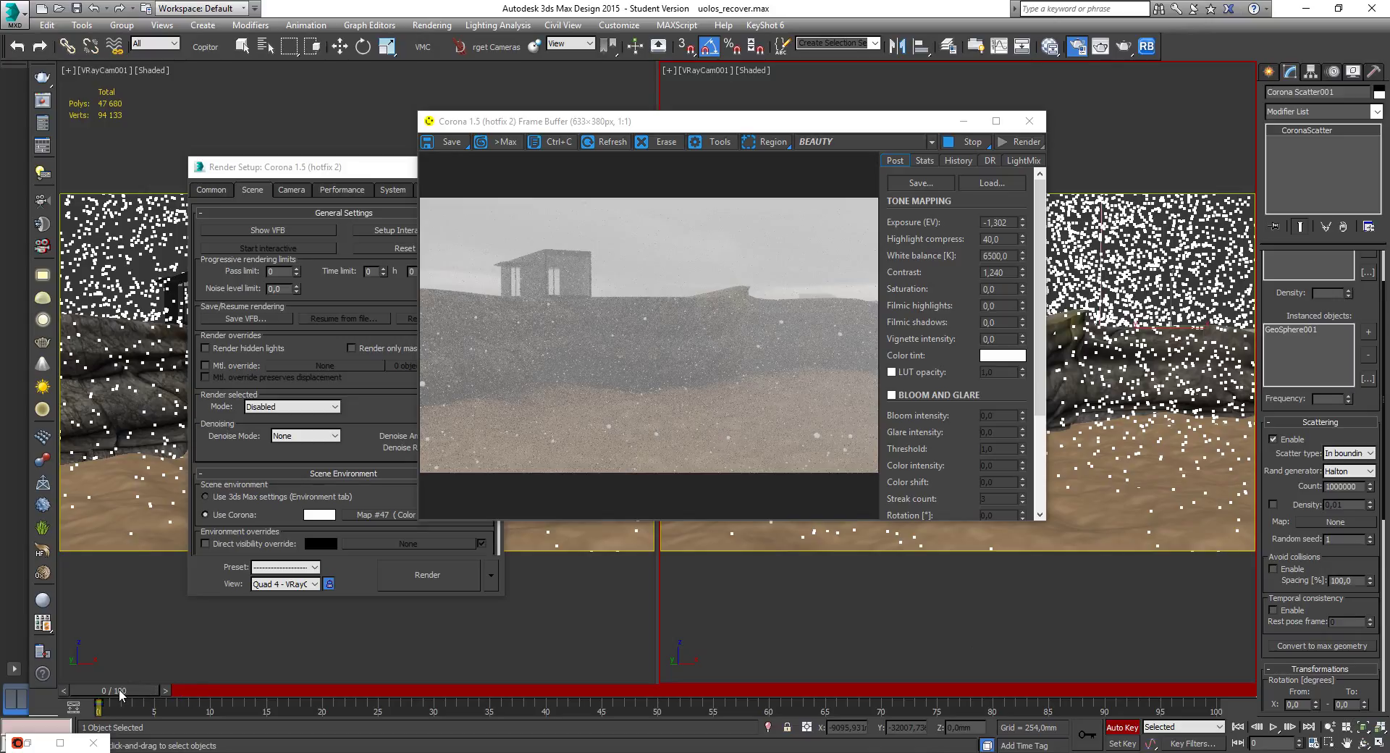
click(187, 688)
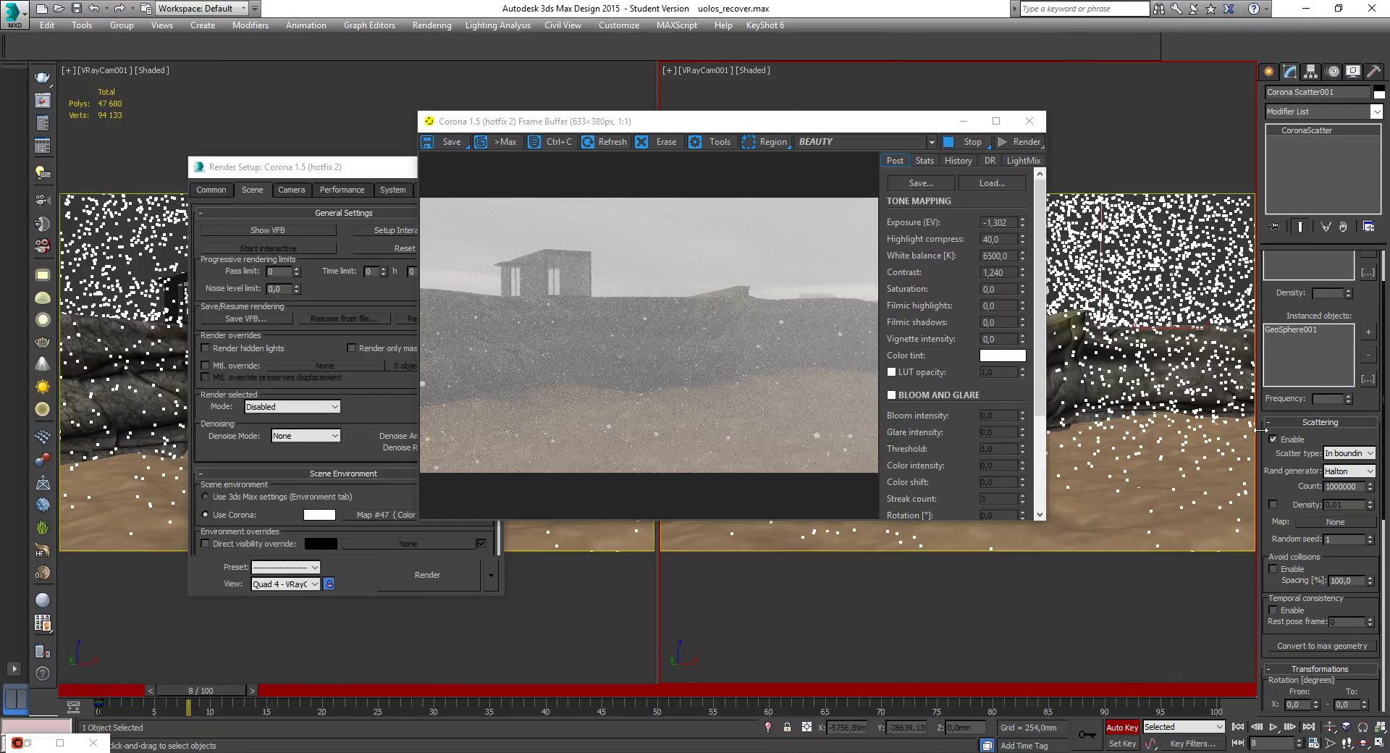
Key the Corona Scatter's From translation at 1000 mm on X, Y and Z.
drag(1279, 485, 1283, 209)
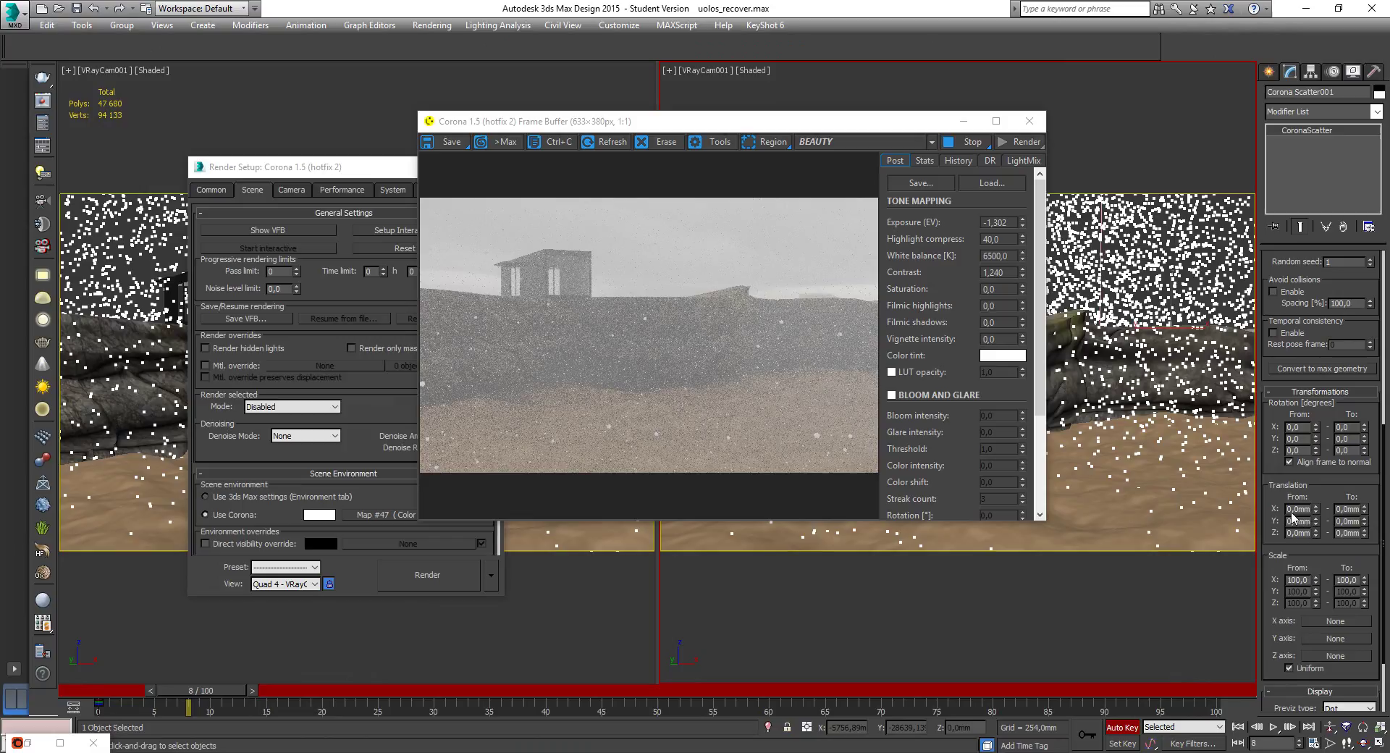
double_click(1289, 509)
text(1000)
click(1290, 523)
text(1000)
click(1290, 533)
text(1000)
key(Return)
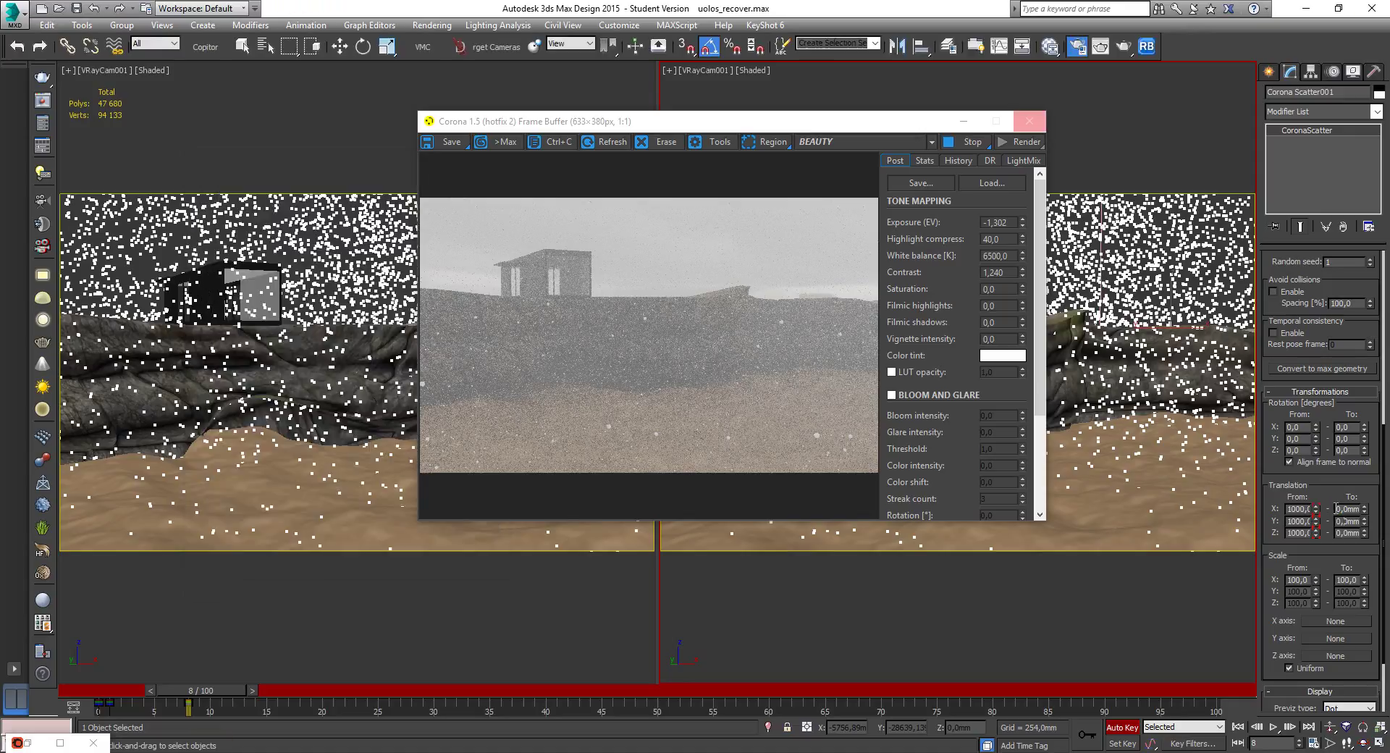
Key the Corona Scatter's To translation at 5000 mm on X, Y and Z.
double_click(1341, 509)
text(5000)
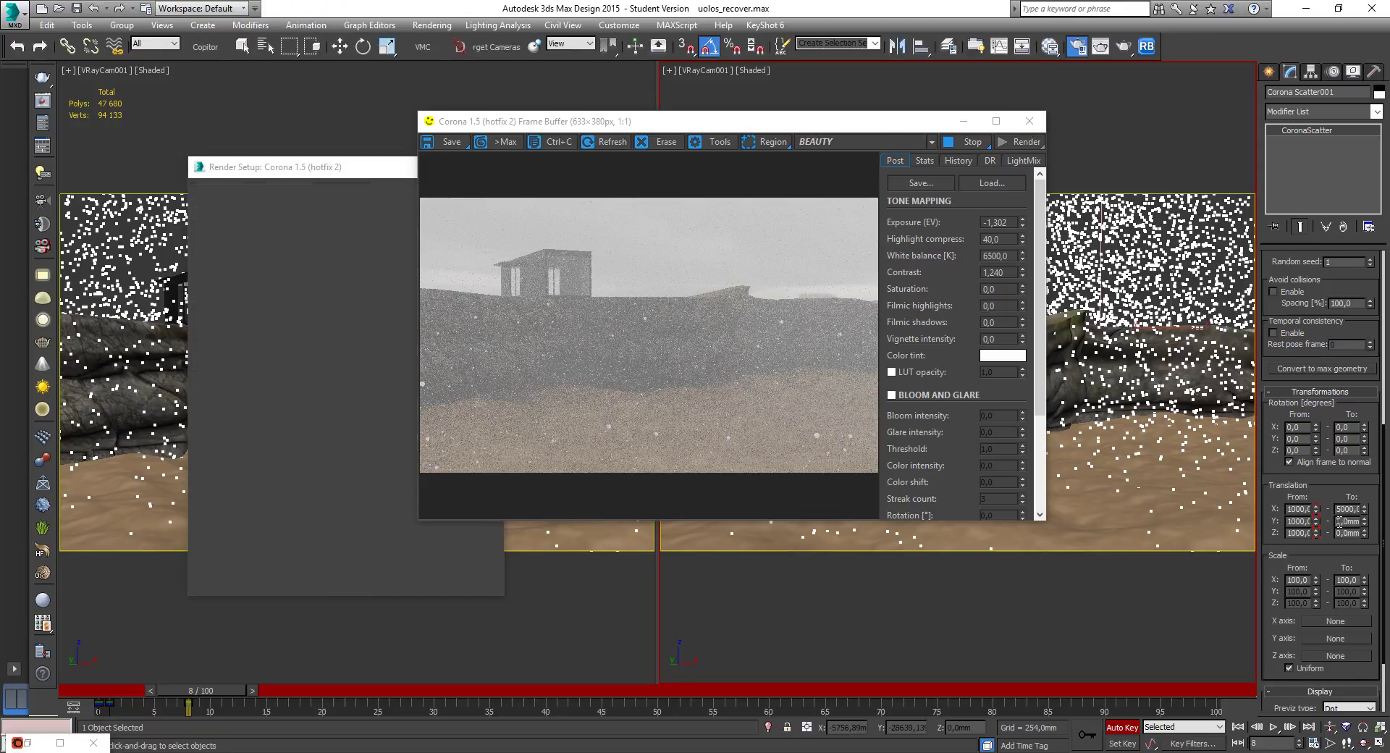
double_click(1351, 521)
text(5000)
key(Return)
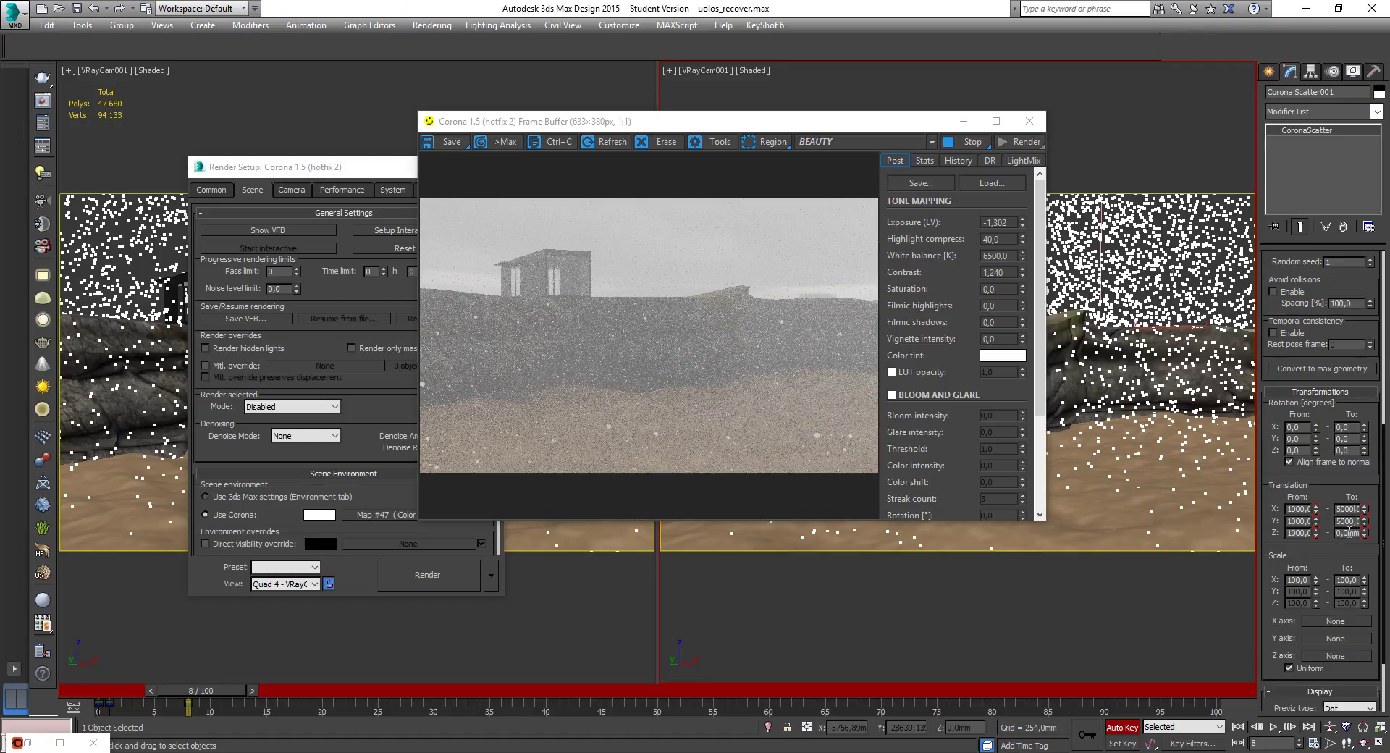
double_click(1348, 533)
text(5000,)
Move the timeline to frame 5 and enable camera and geometry motion blur in Corona's camera settings.
drag(194, 691, 101, 685)
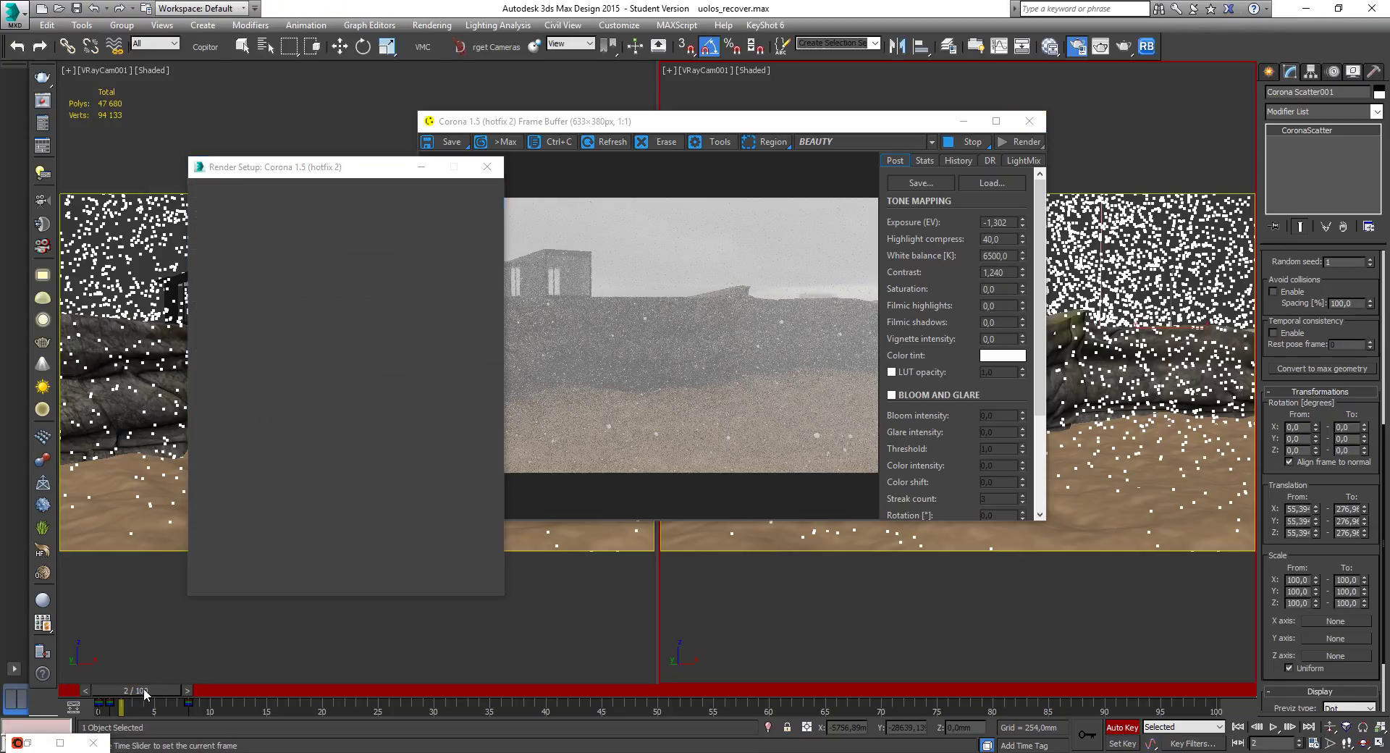
drag(143, 688, 159, 690)
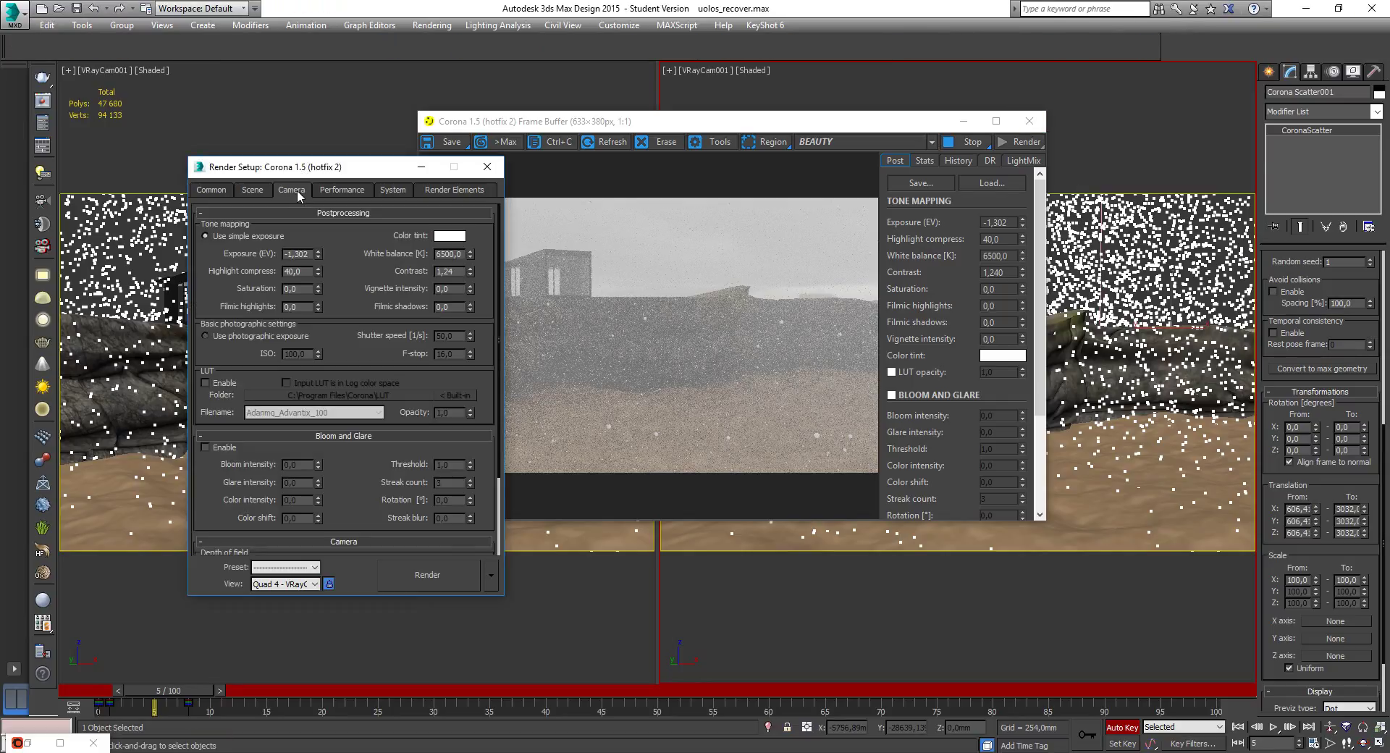
scroll(354, 484, down, 2)
scroll(355, 484, down, 3)
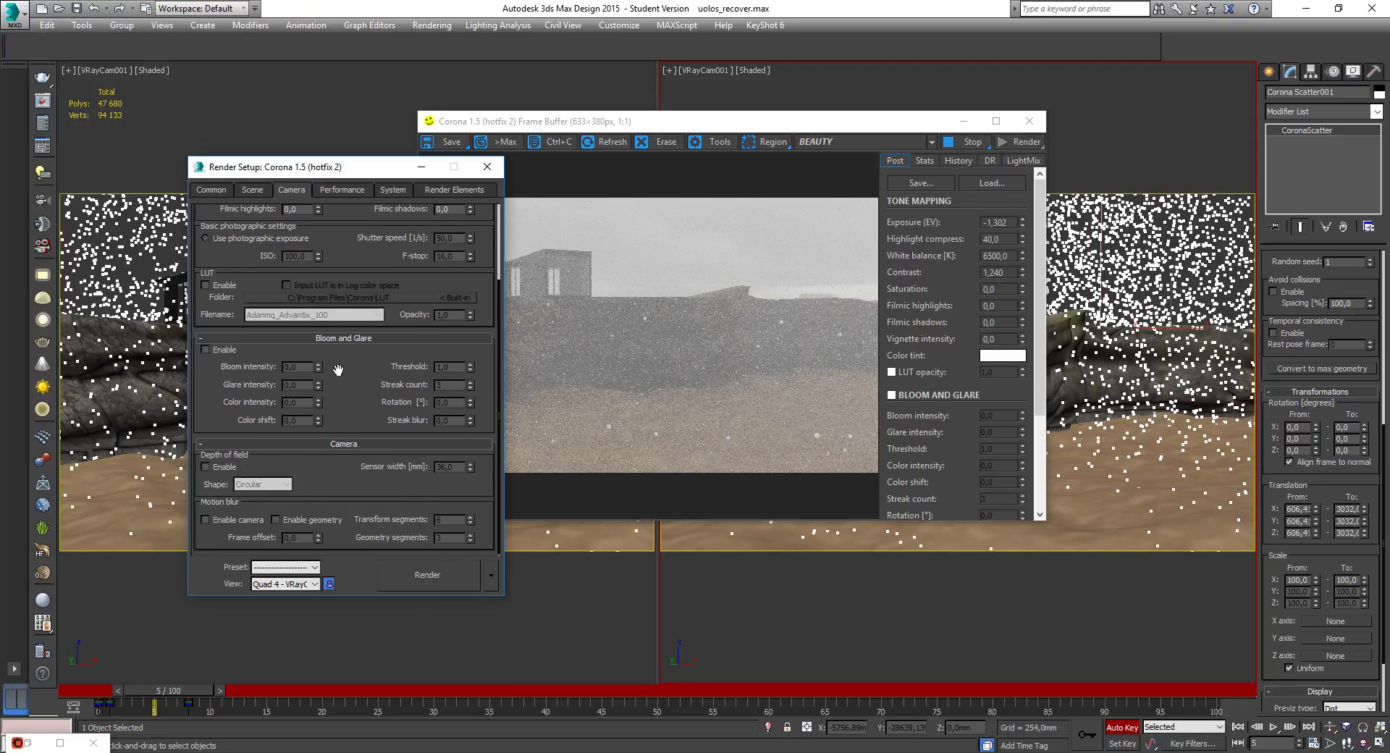
click(235, 521)
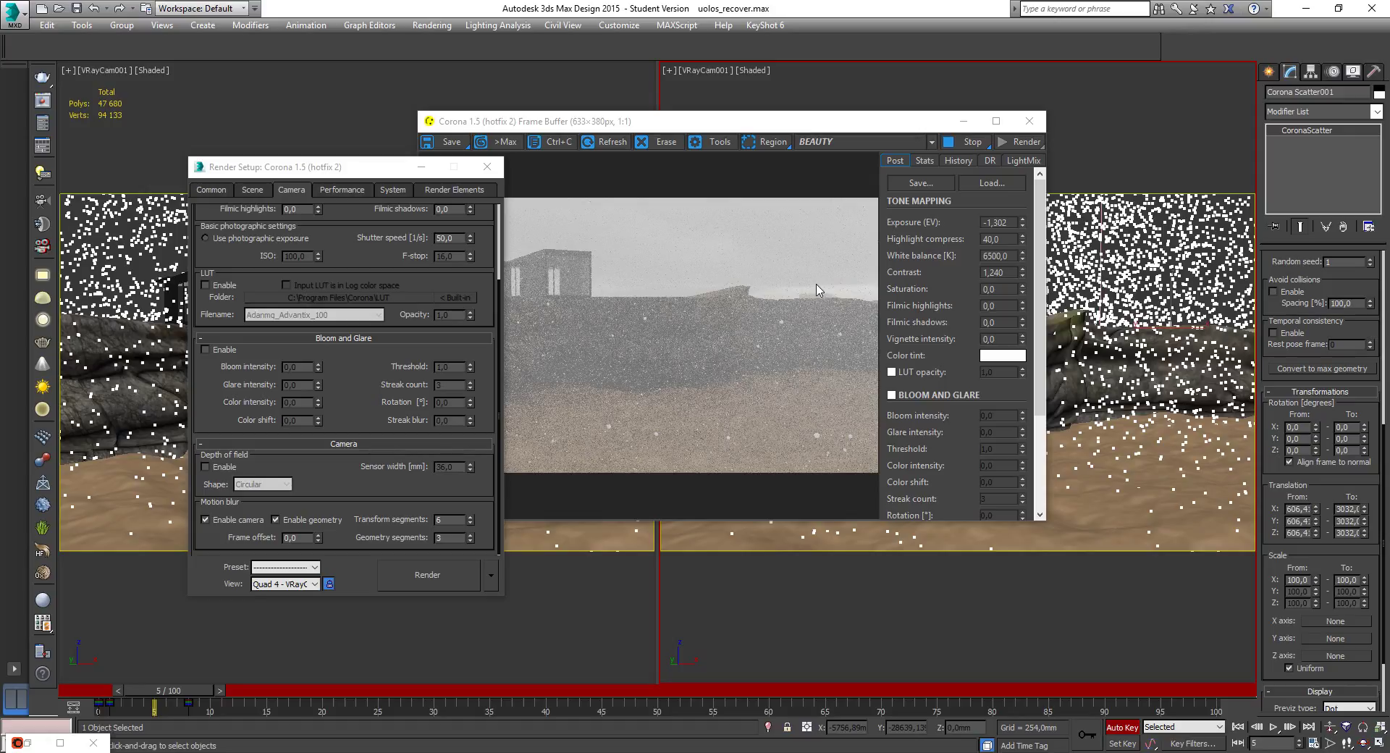
Enlarge the Corona frame buffer to check the interactive render with motion blur, and close it.
drag(775, 122, 907, 137)
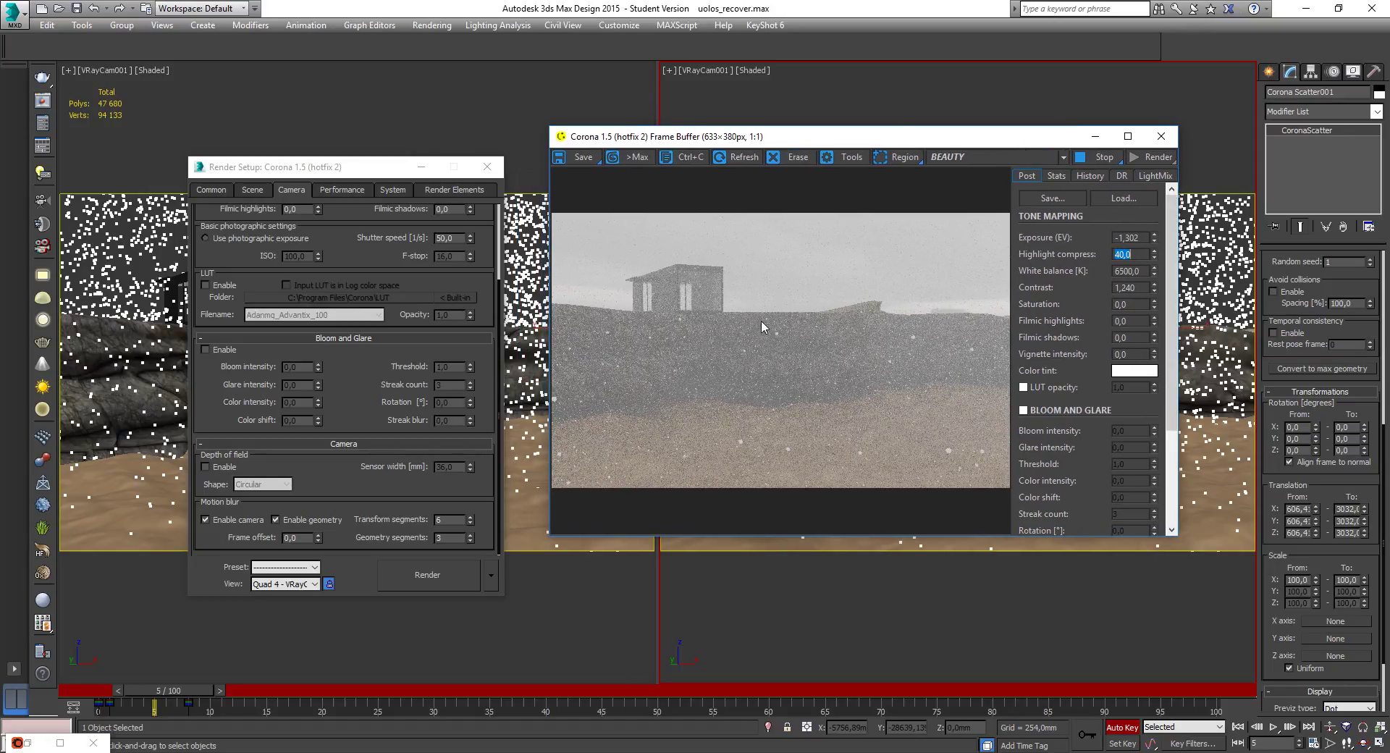
drag(656, 137, 601, 67)
drag(1124, 465, 1312, 640)
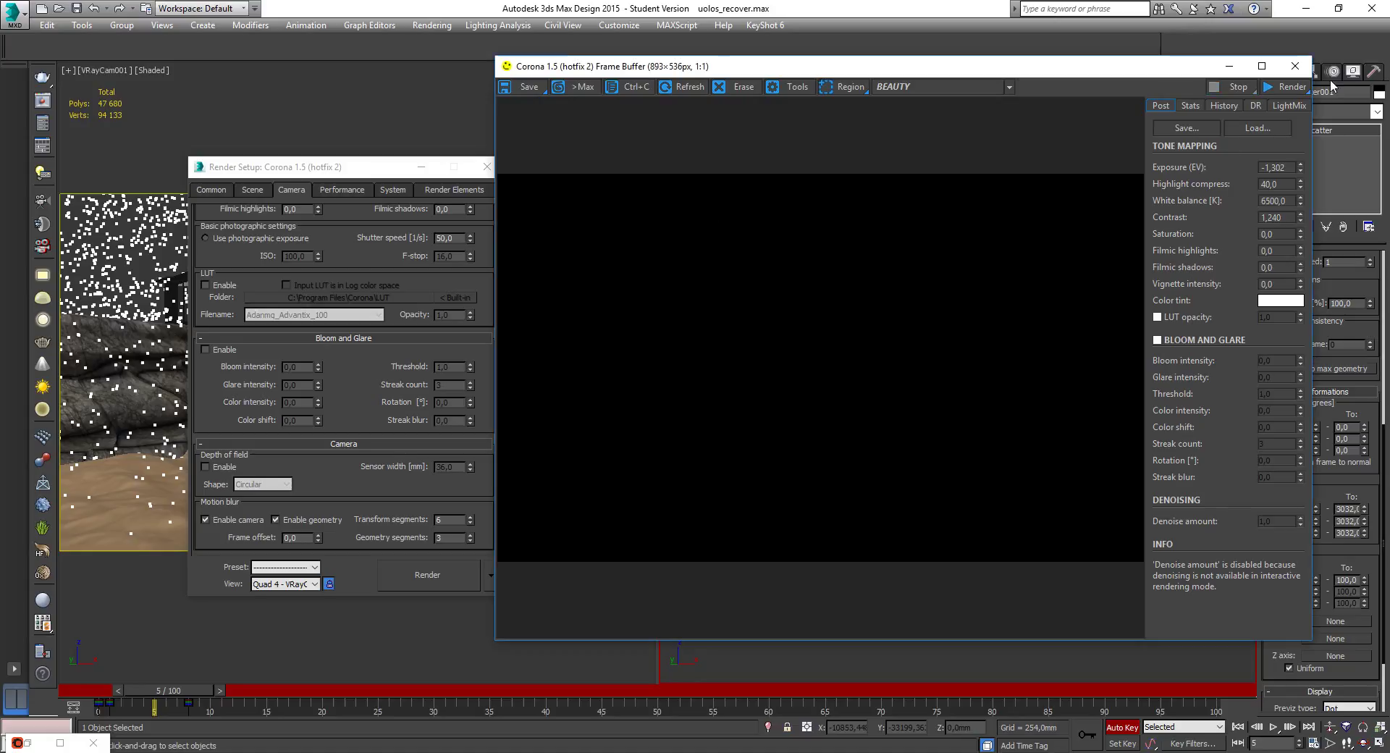
click(1295, 66)
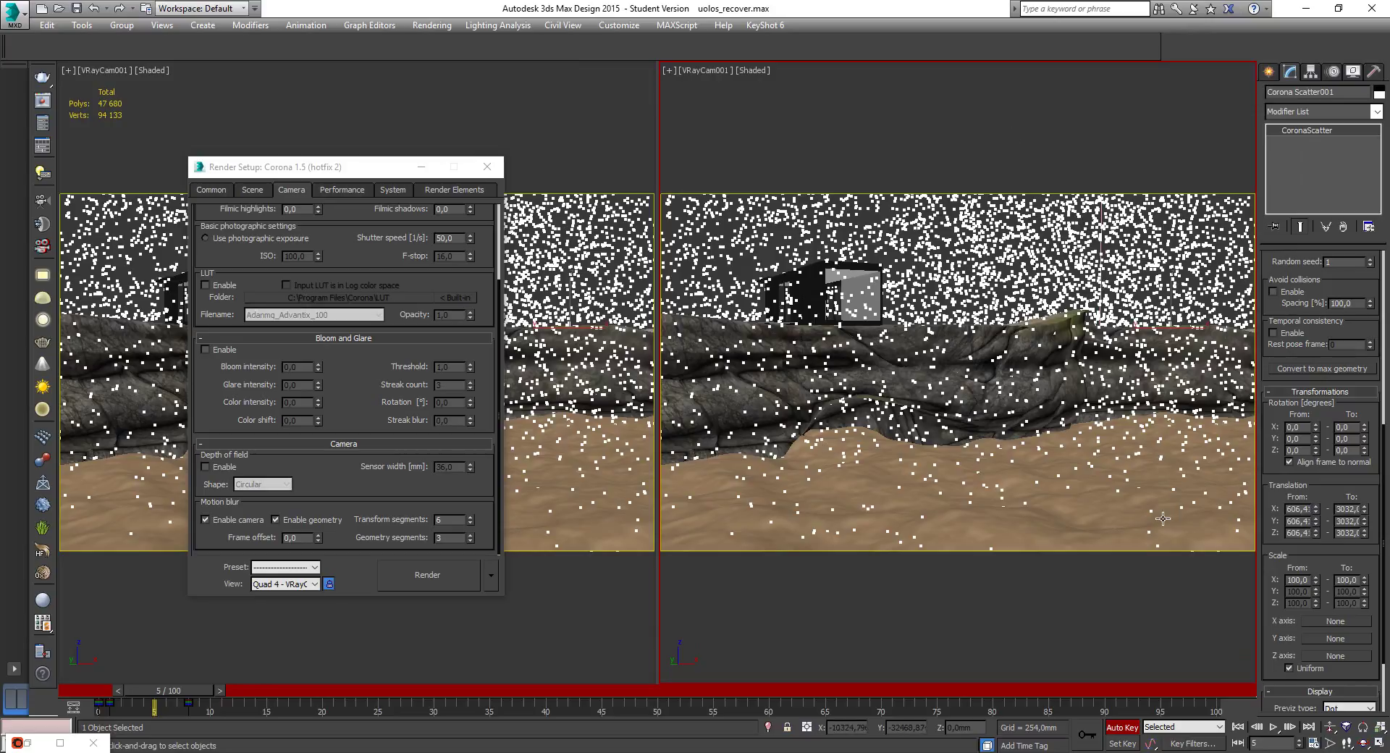
Turn off Auto Key and move the timeline to frame 6.
key(n)
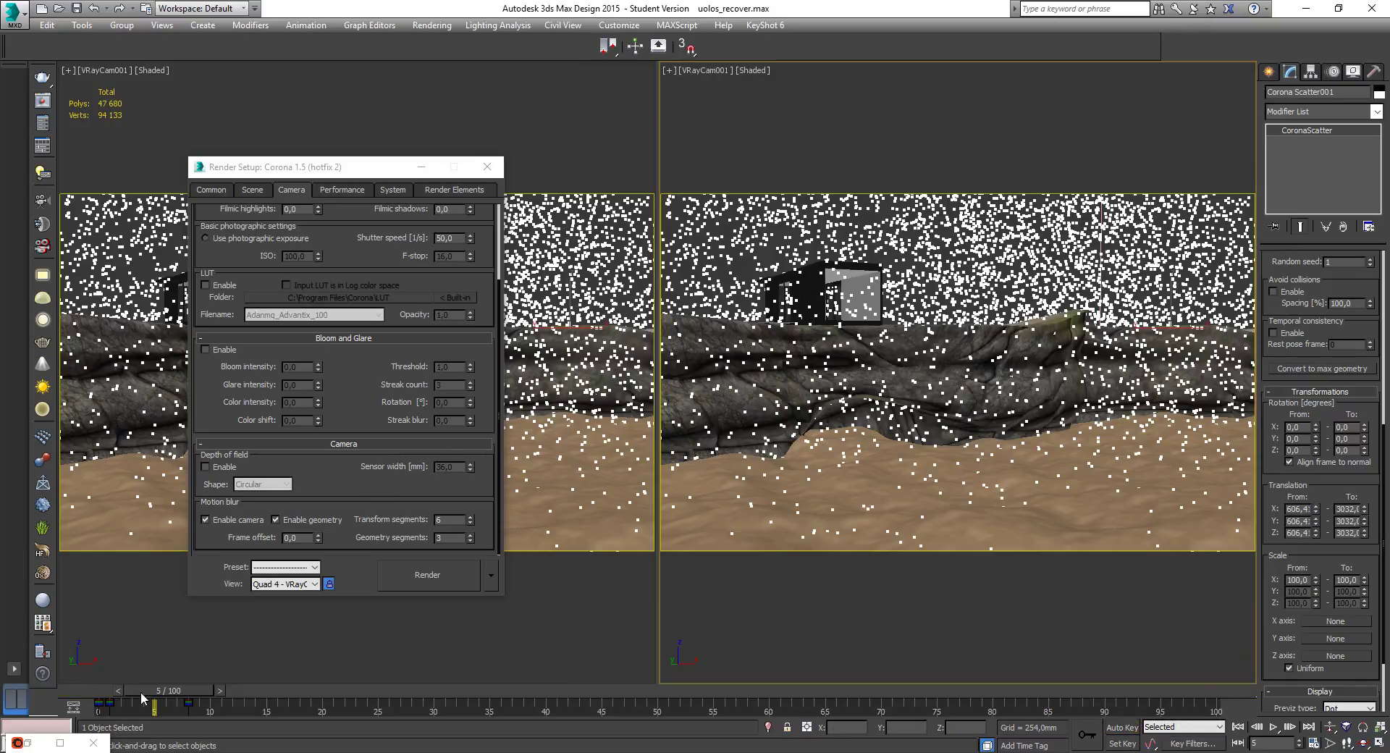
drag(163, 690, 184, 690)
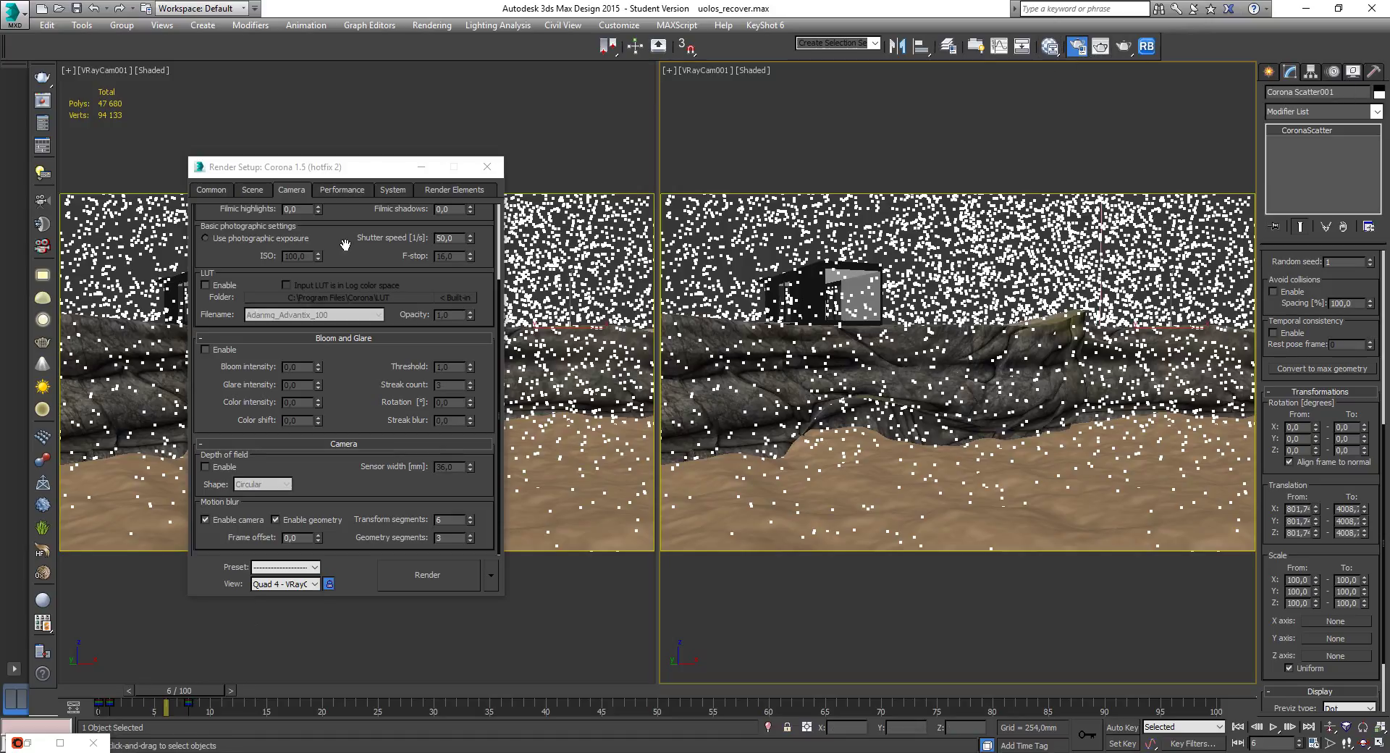
Set the camera's shutter speed to 20 and render the current frame.
scroll(345, 377, up, 3)
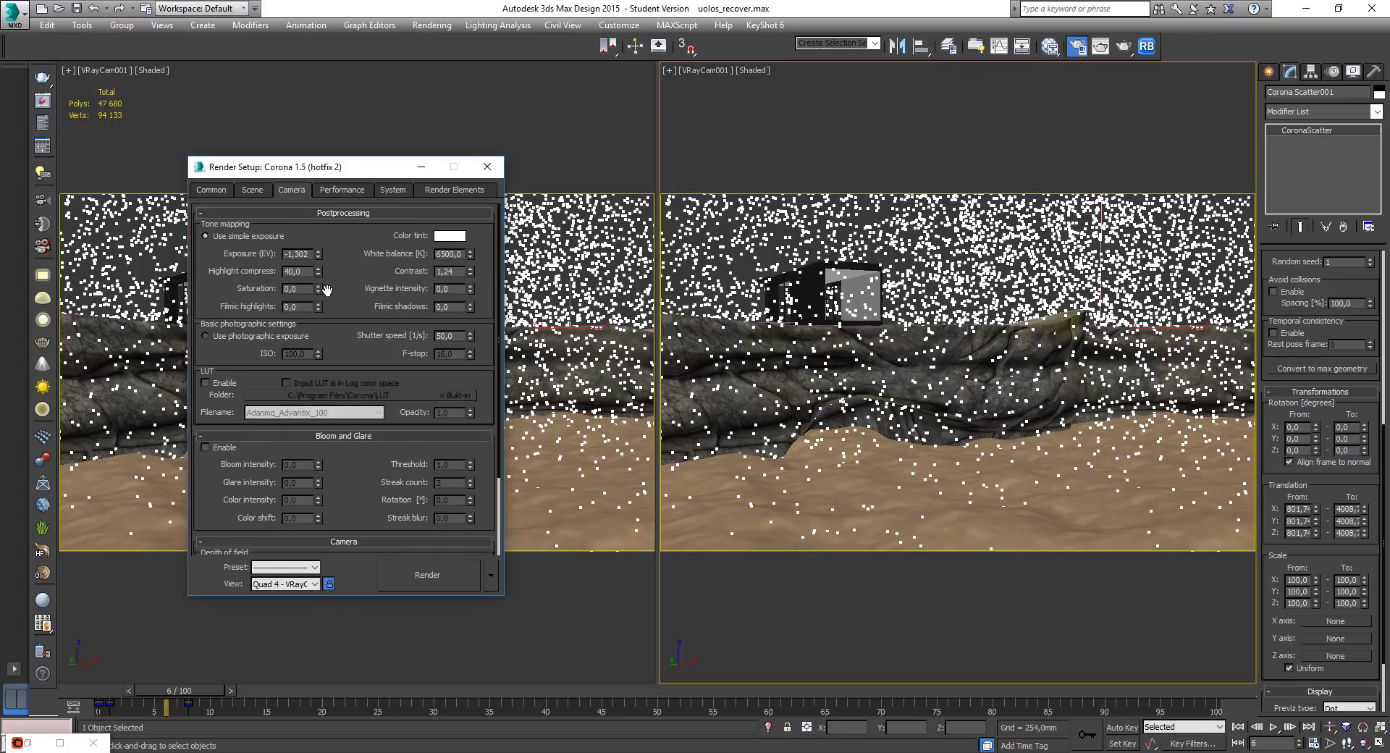
double_click(456, 336)
text(20)
key(Return)
click(1124, 46)
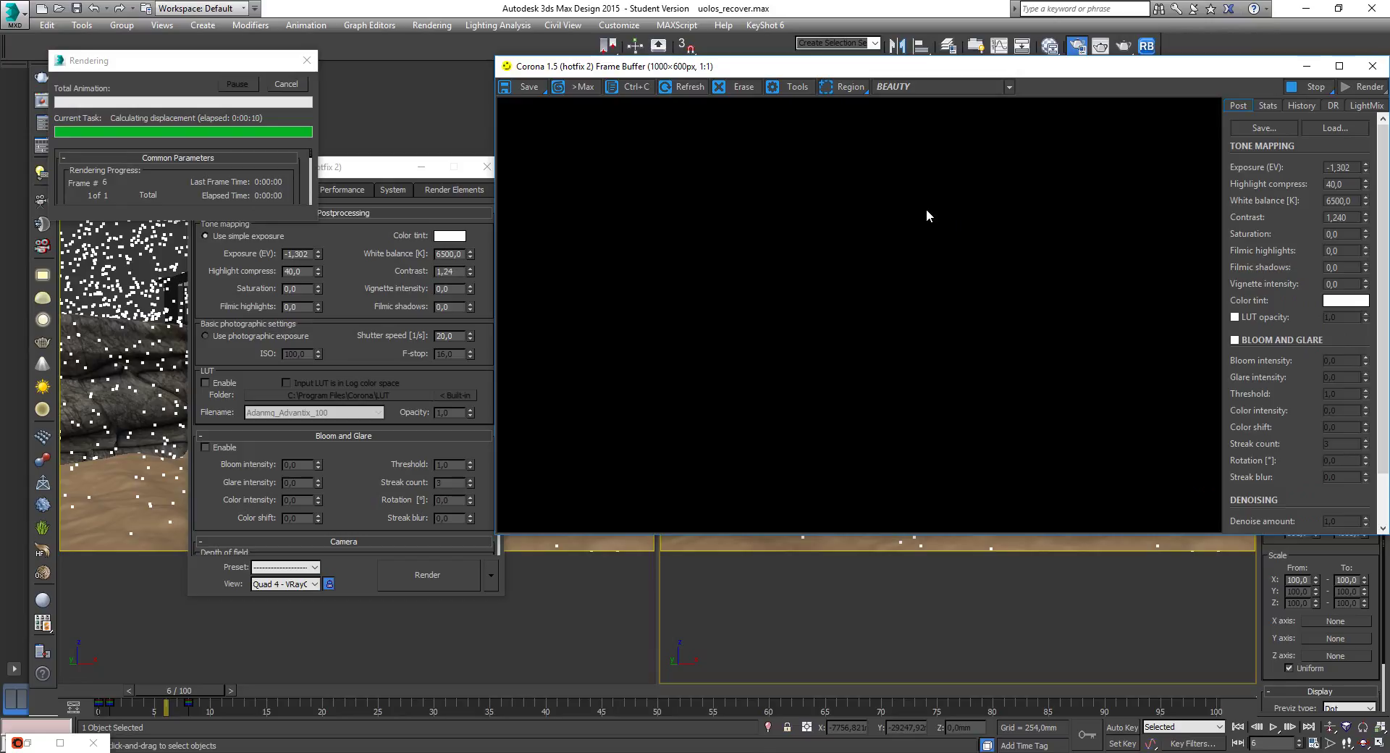
drag(931, 69, 851, 62)
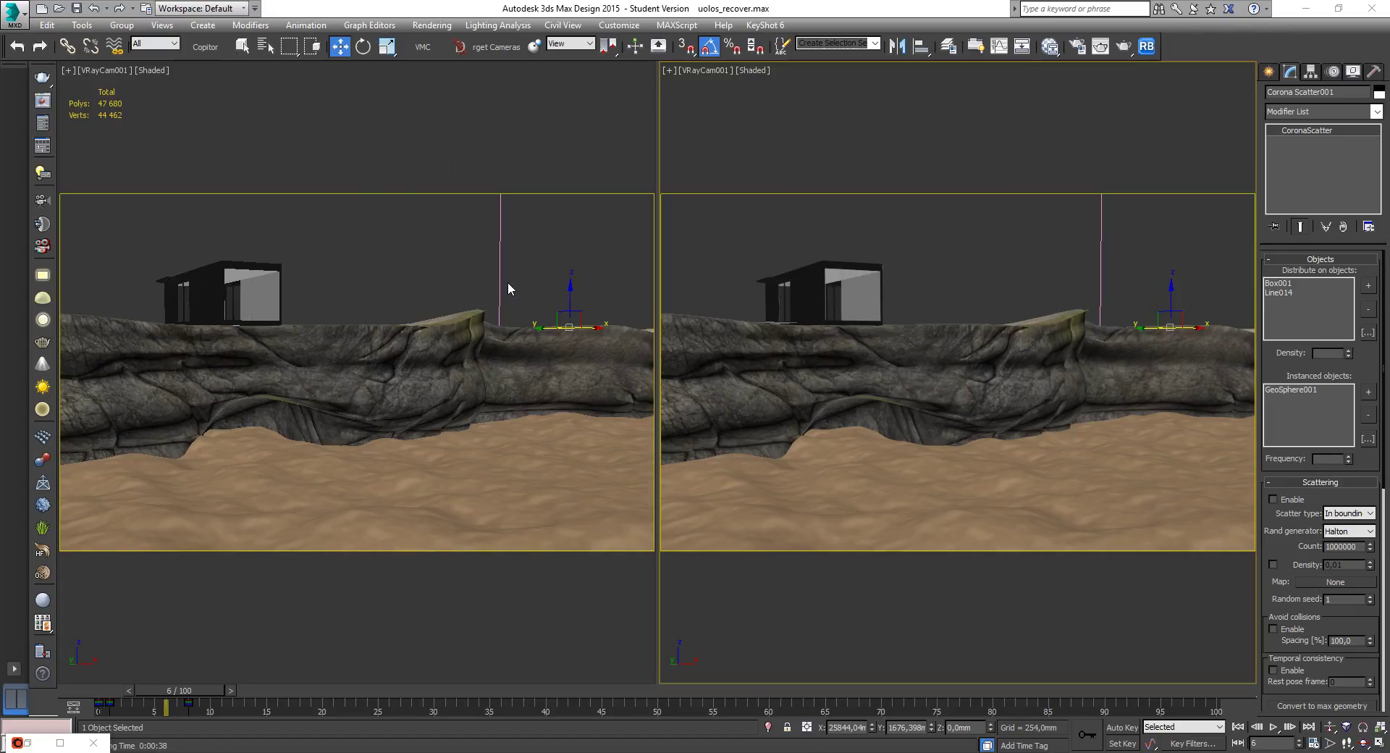
In the Top view, move the large scatter box Box001 back in Y so it covers the cliff and leaves the camera outside.
middle_drag(499, 288, 496, 288)
key(t)
scroll(405, 336, down, 20)
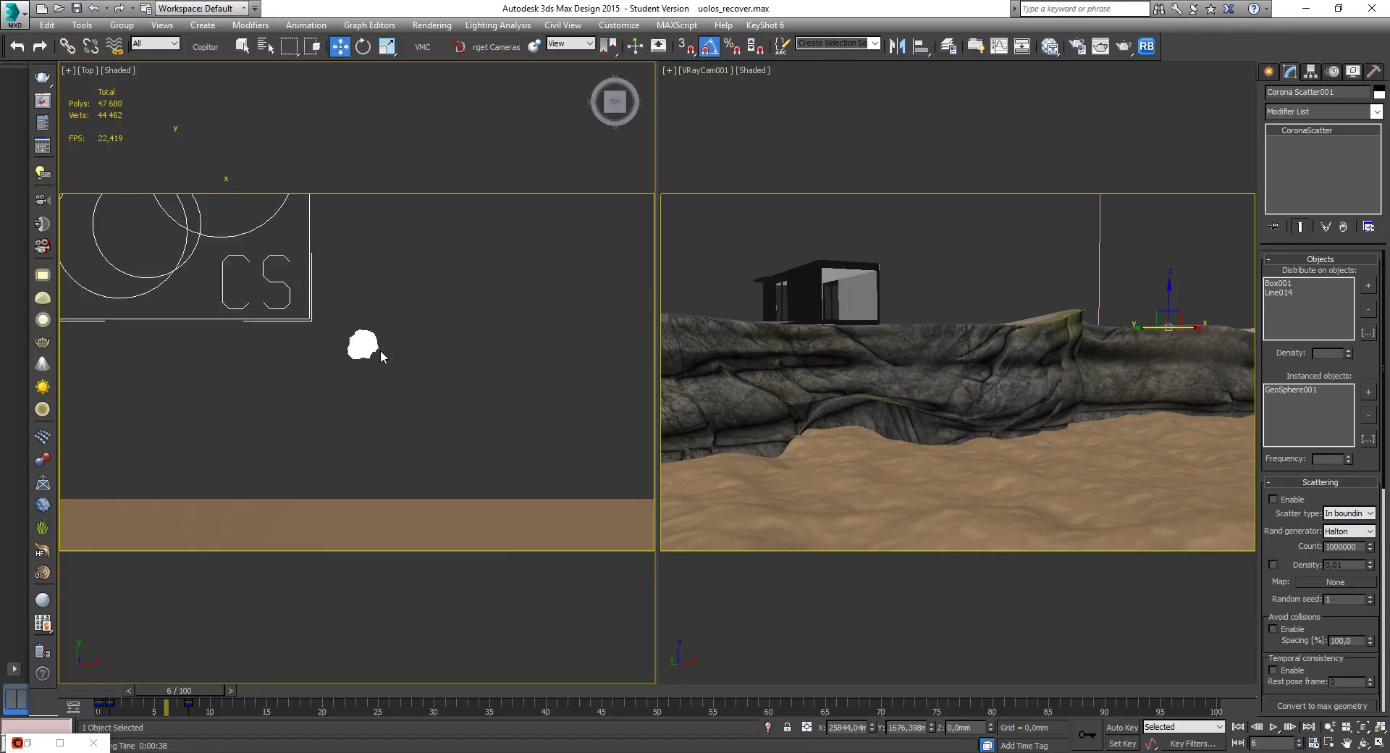
middle_drag(390, 442, 417, 241)
scroll(416, 242, down, 4)
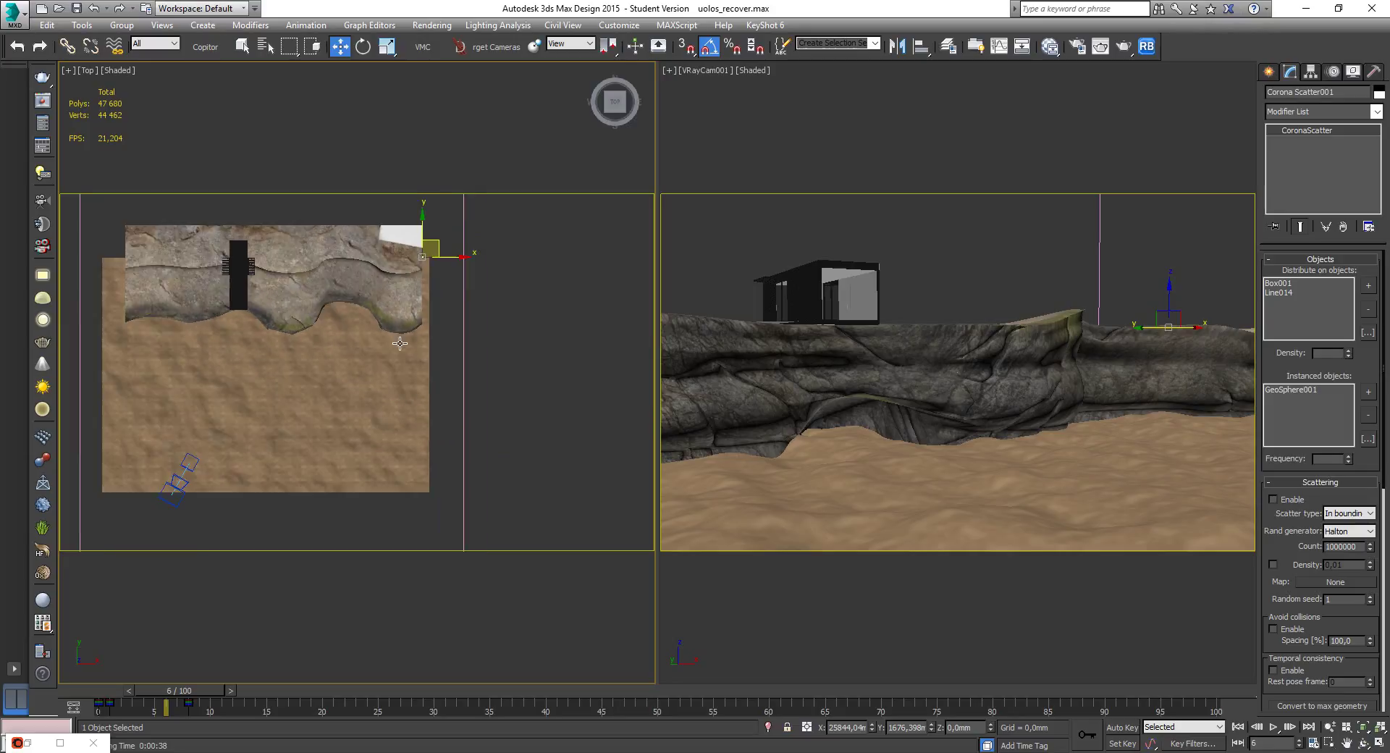
scroll(396, 402, up, 2)
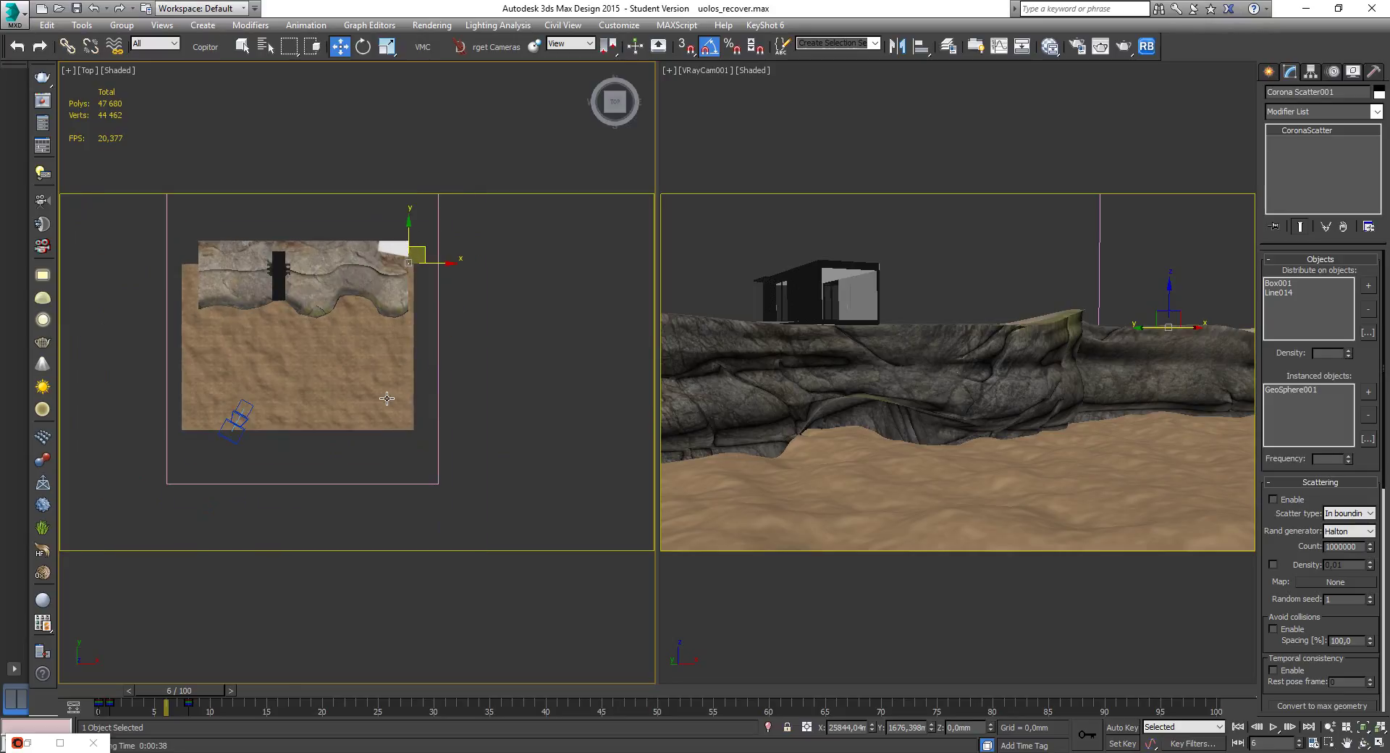
click(393, 485)
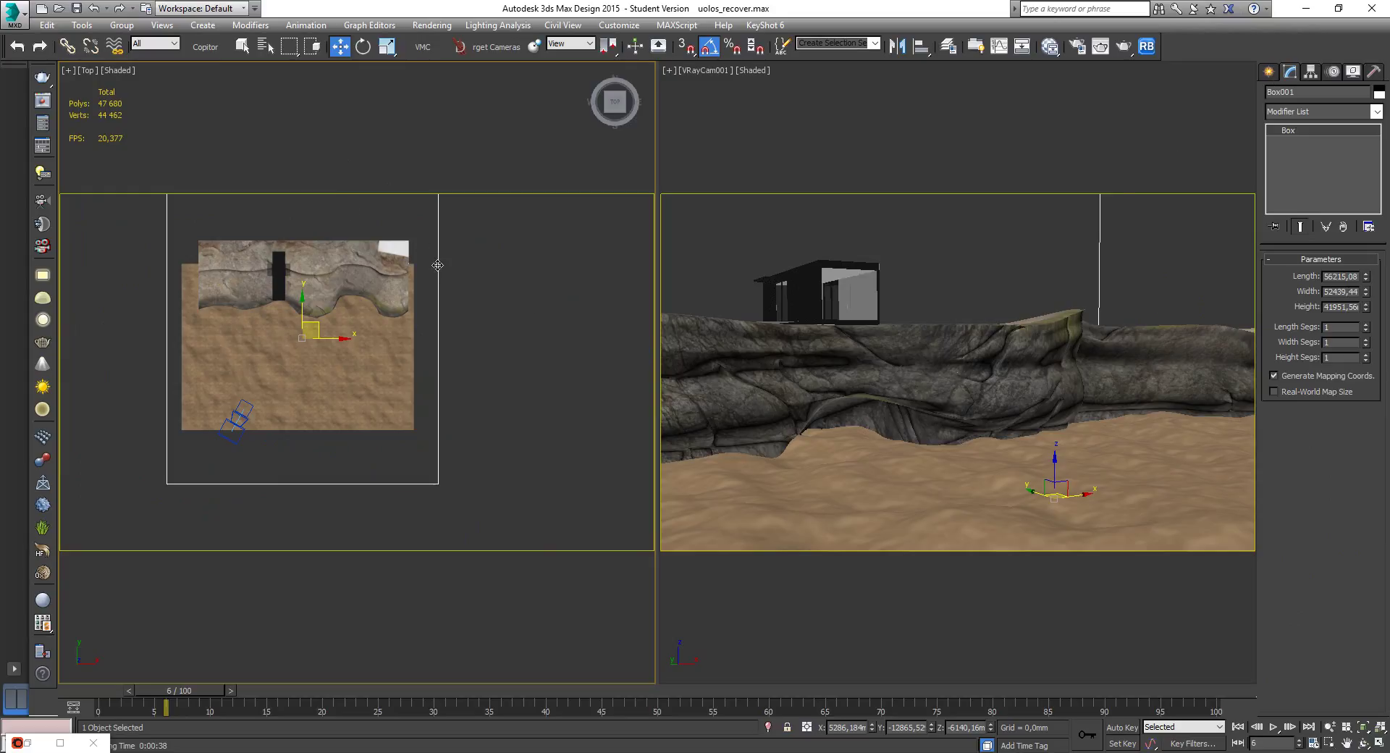
scroll(400, 313, up, 10)
scroll(422, 370, down, 10)
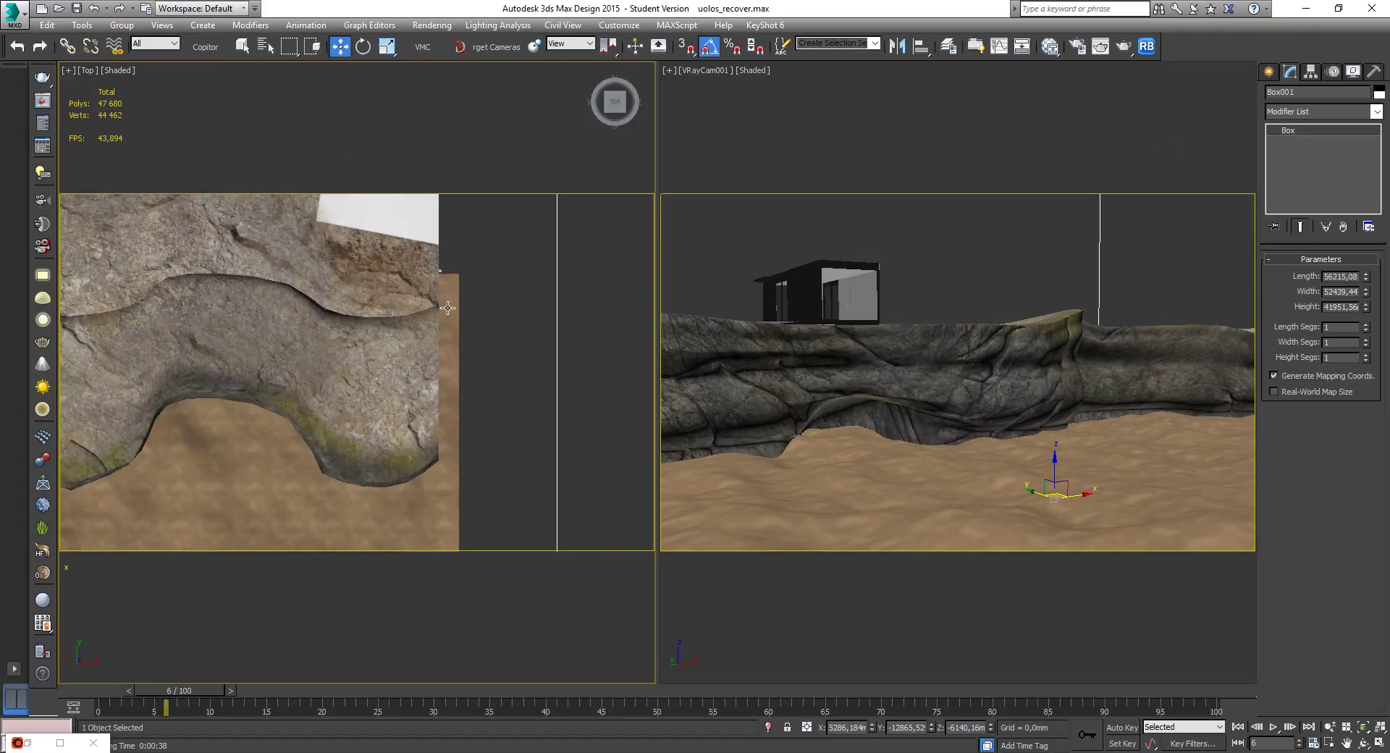
click(436, 476)
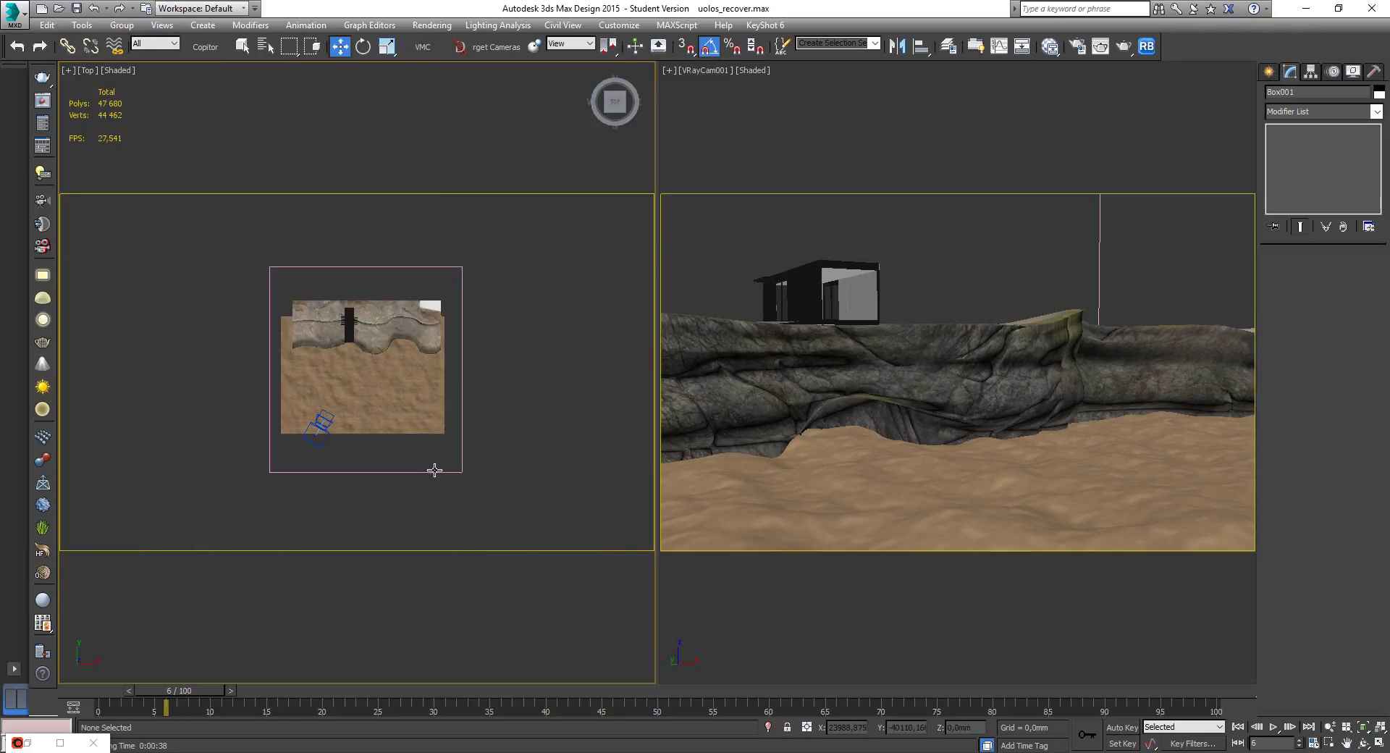
click(435, 472)
drag(369, 341, 396, 229)
scroll(373, 396, up, 2)
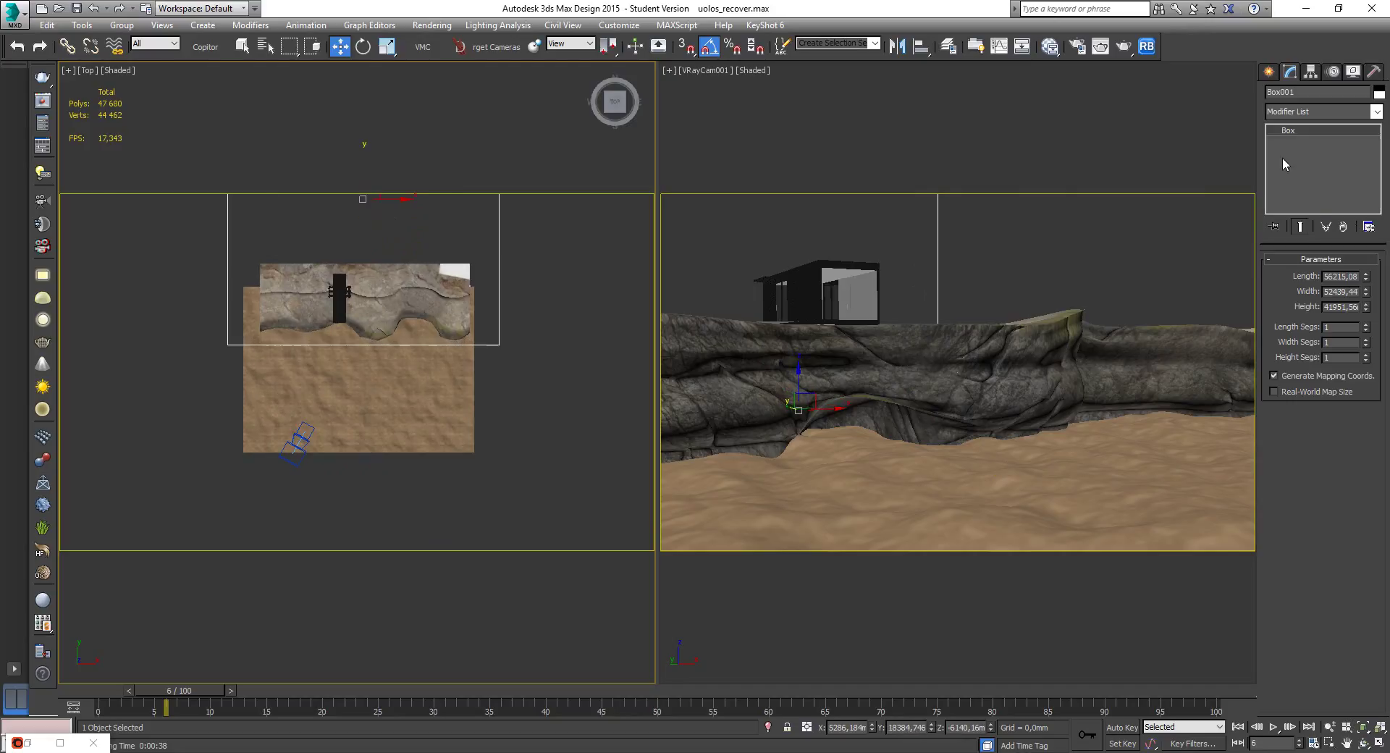
Create a standard box about 52300 × 28950 mm and 25870 mm high over the sand and camera, slightly overlapping the scatter box.
click(1268, 72)
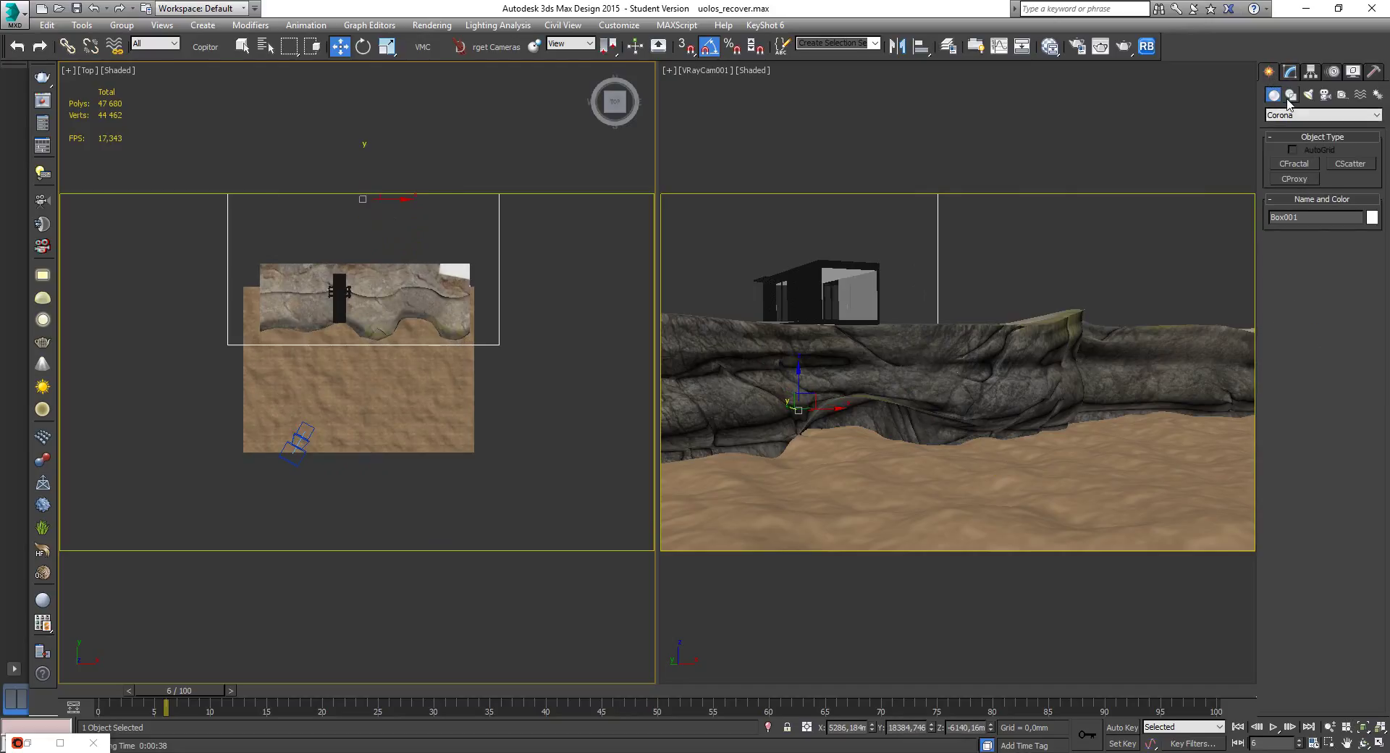
click(1323, 115)
click(1303, 125)
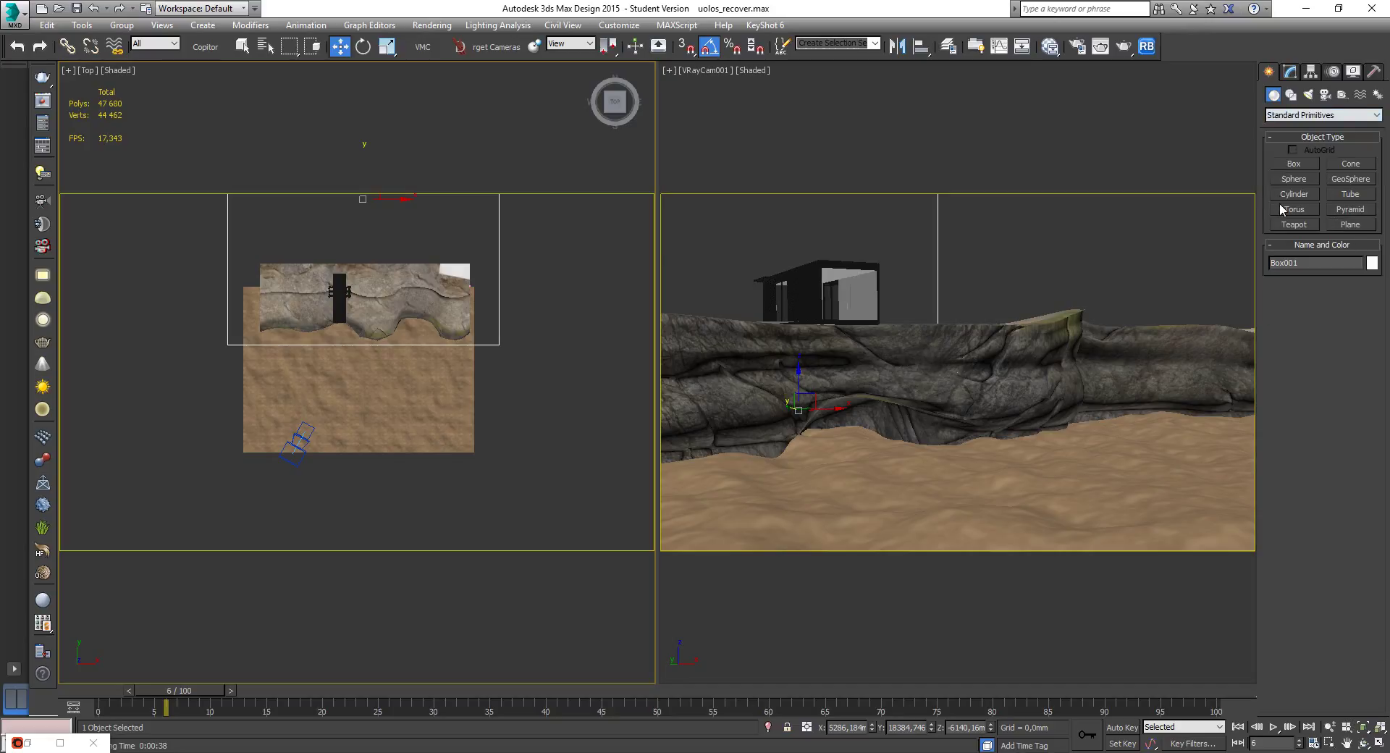
click(1302, 165)
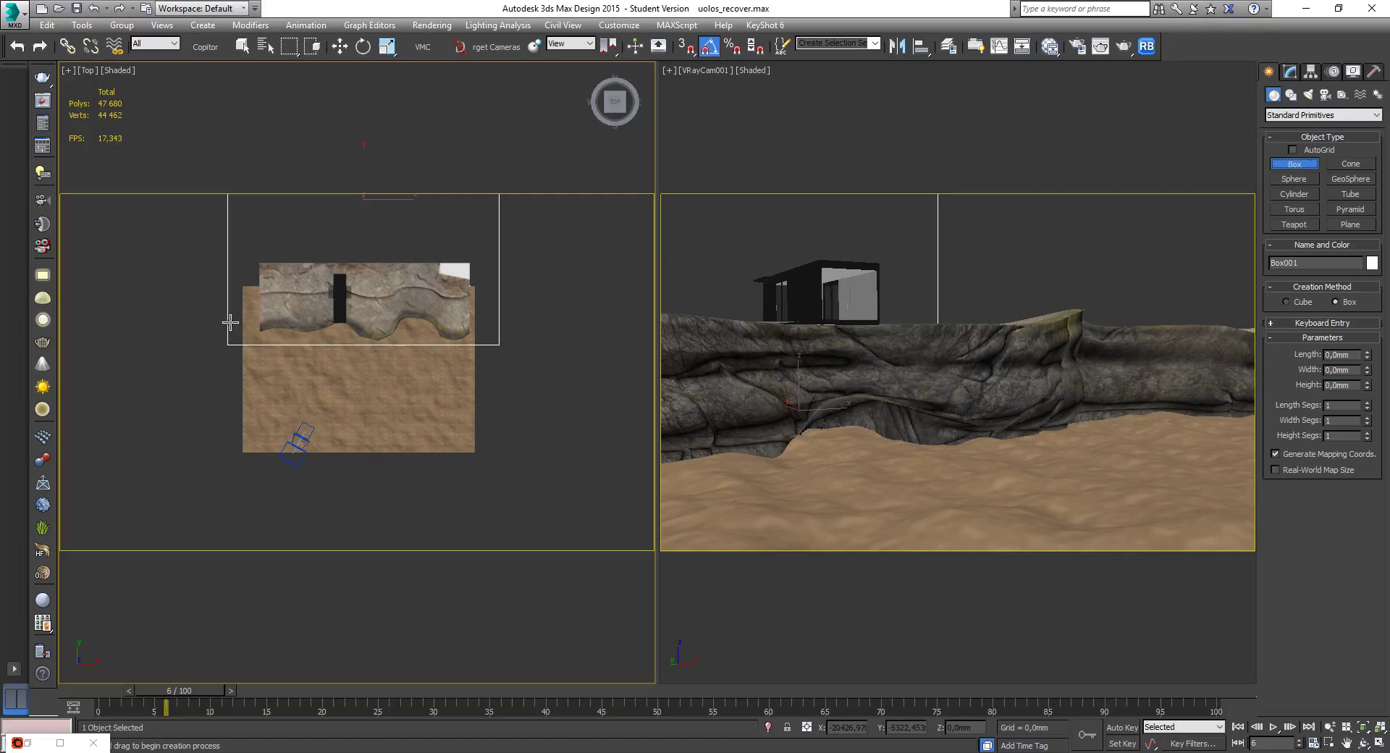
drag(230, 322, 503, 472)
click(465, 341)
key(w)
middle_drag(486, 374, 465, 407)
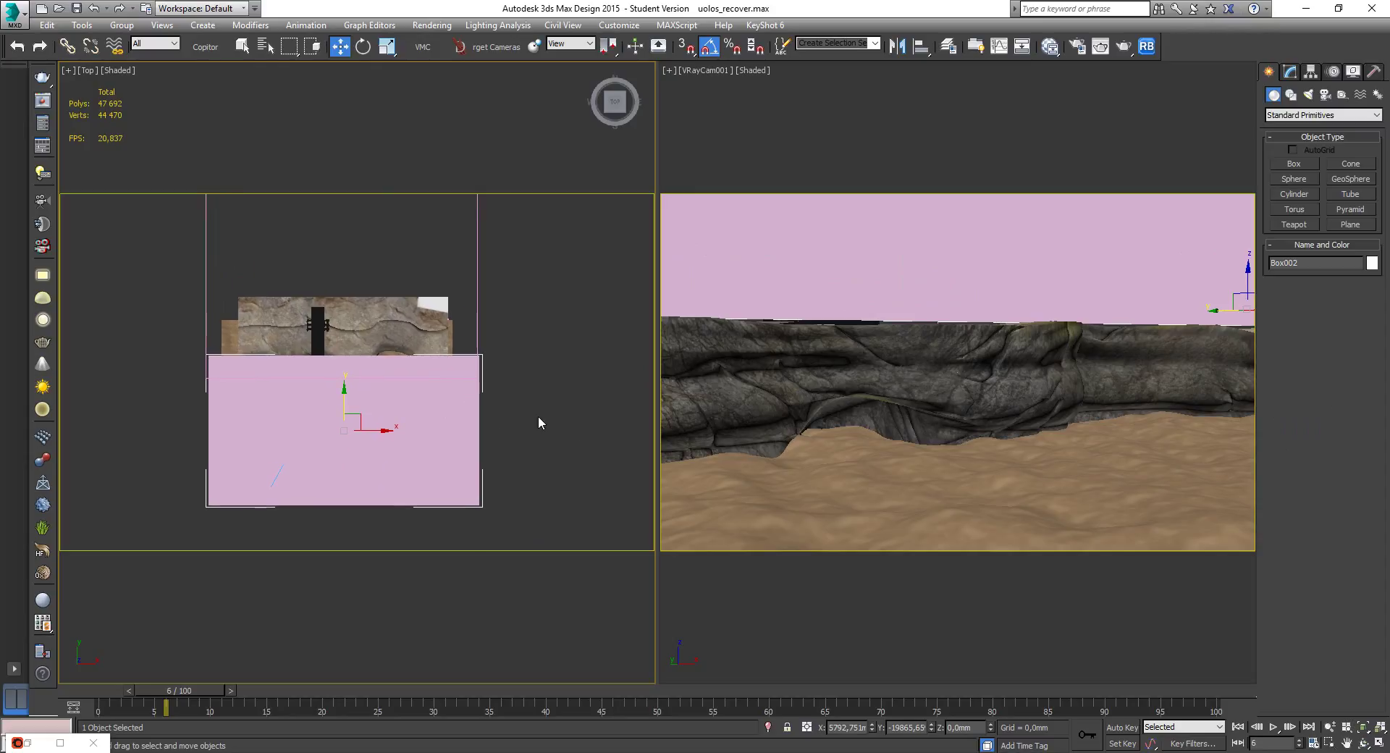
In the Left view, lower the new box to the scatter box's base level and scale its height to about 59%.
key(l)
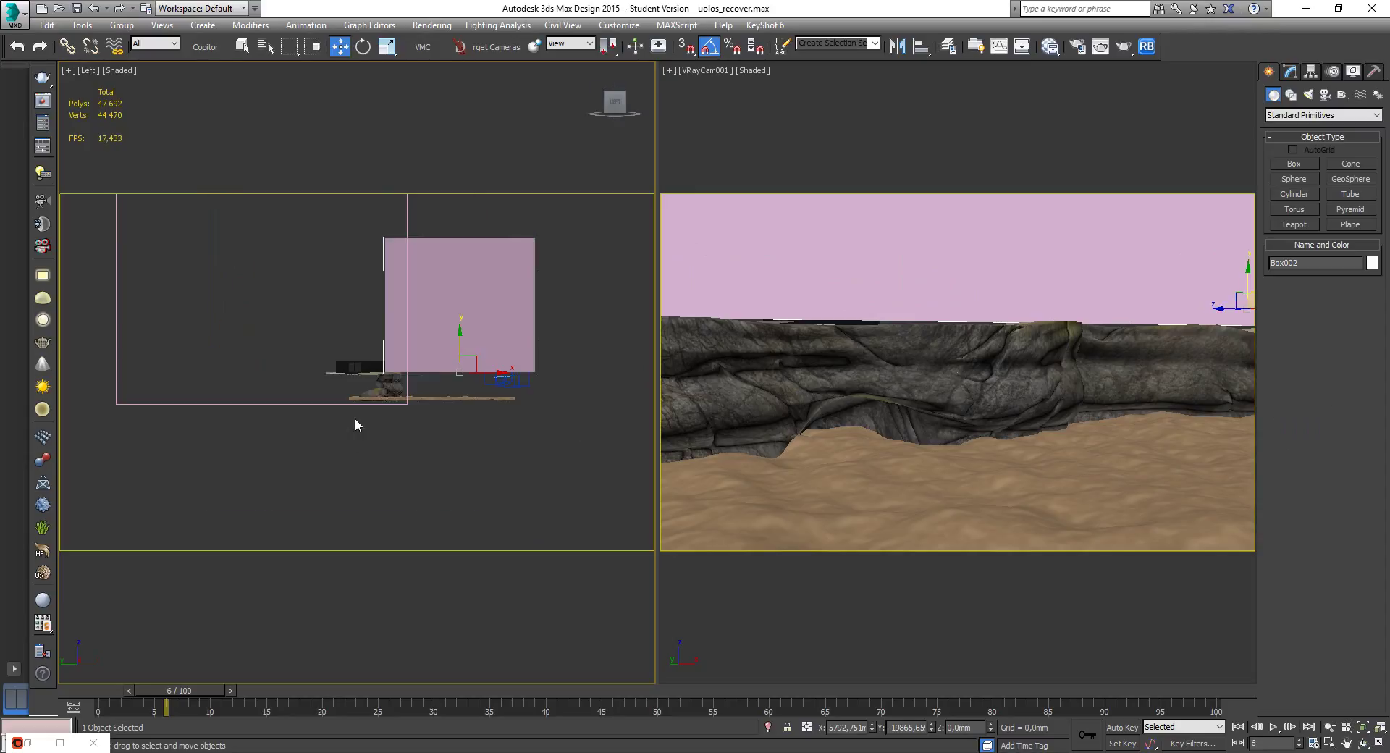
scroll(487, 369, down, 3)
drag(463, 347, 471, 366)
scroll(470, 366, up, 4)
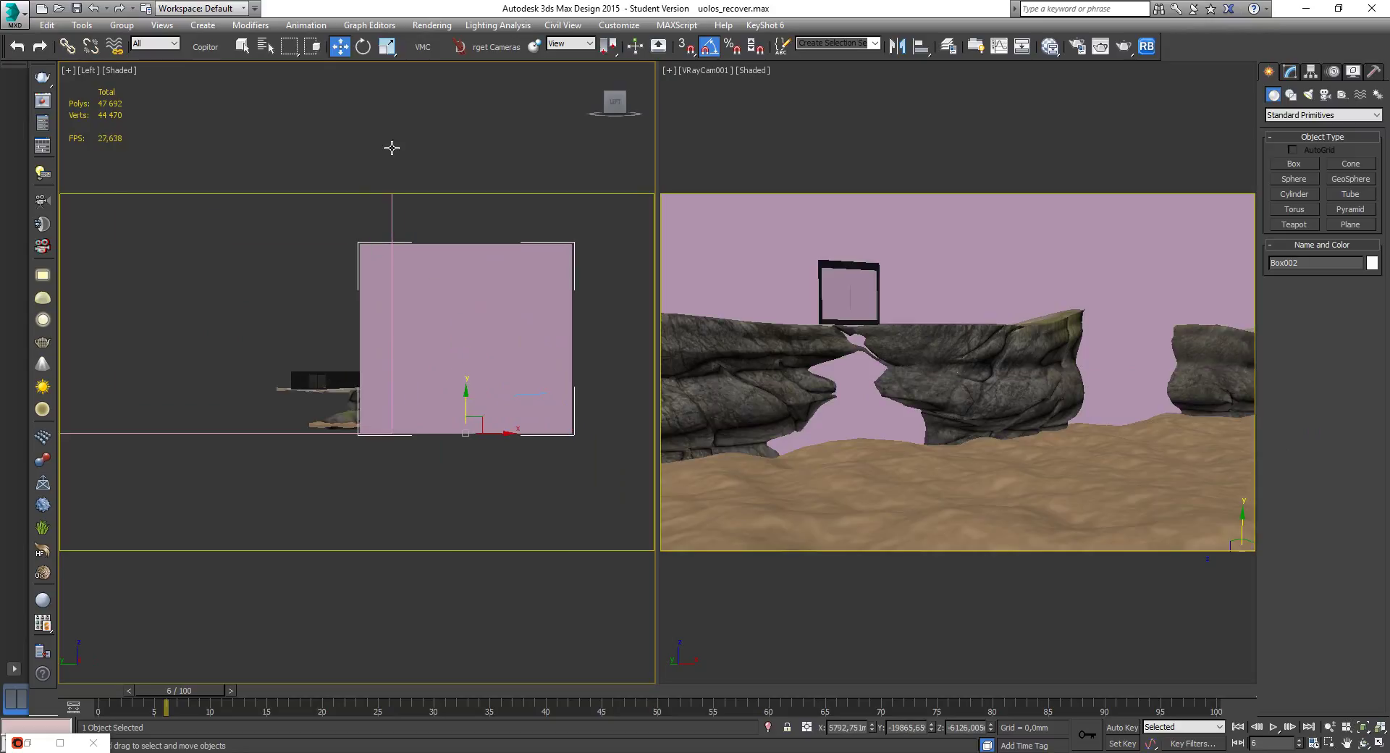
click(387, 46)
drag(465, 393, 463, 423)
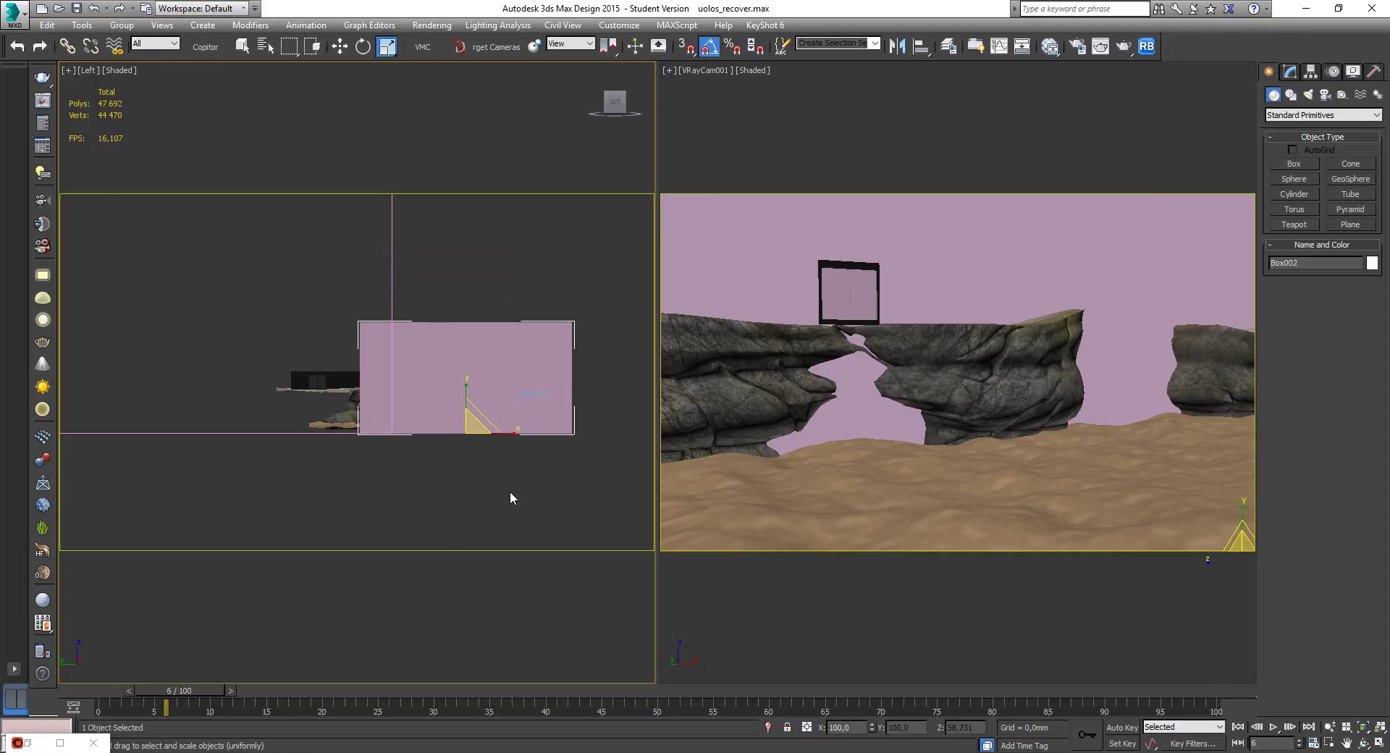
scroll(502, 446, up, 5)
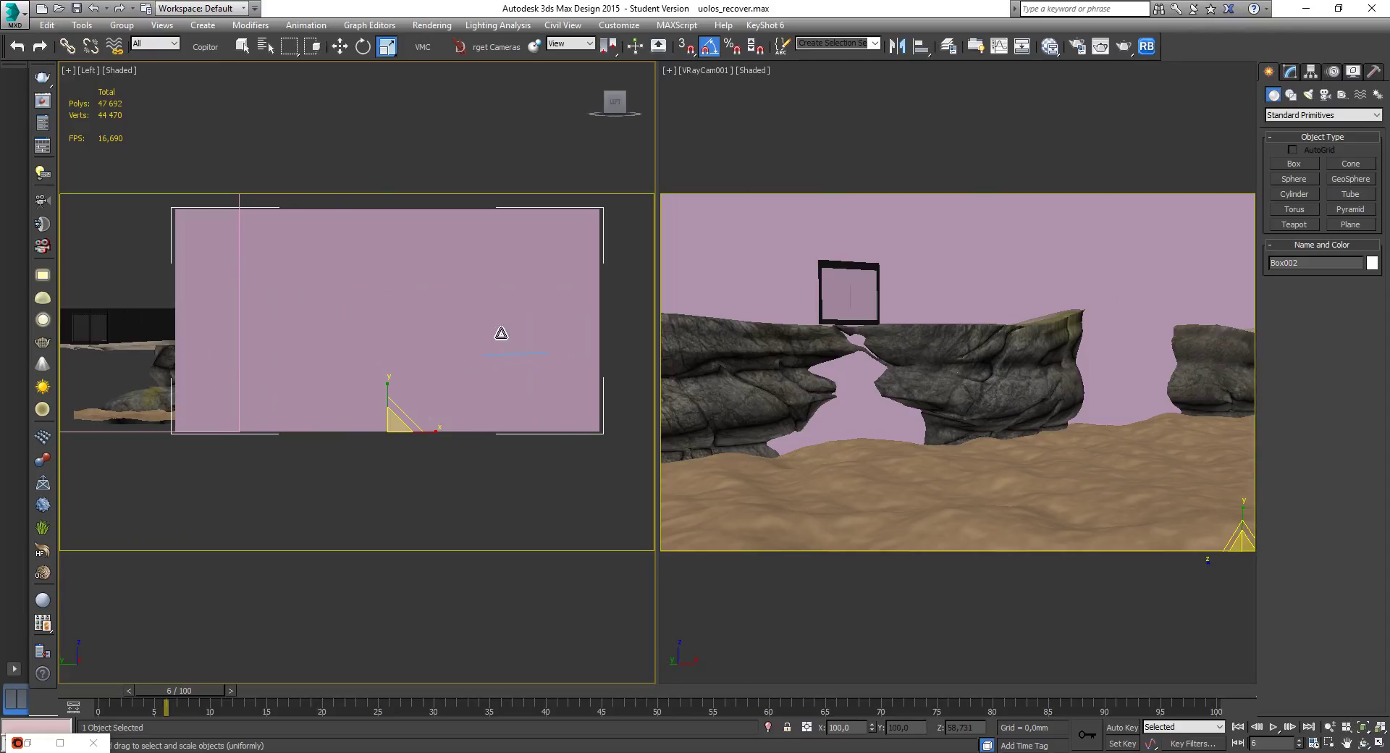
Set the new box's rendering and display properties by object, making it invisible to the camera and displayed as a box.
right_click(501, 330)
mouse_move(586, 484)
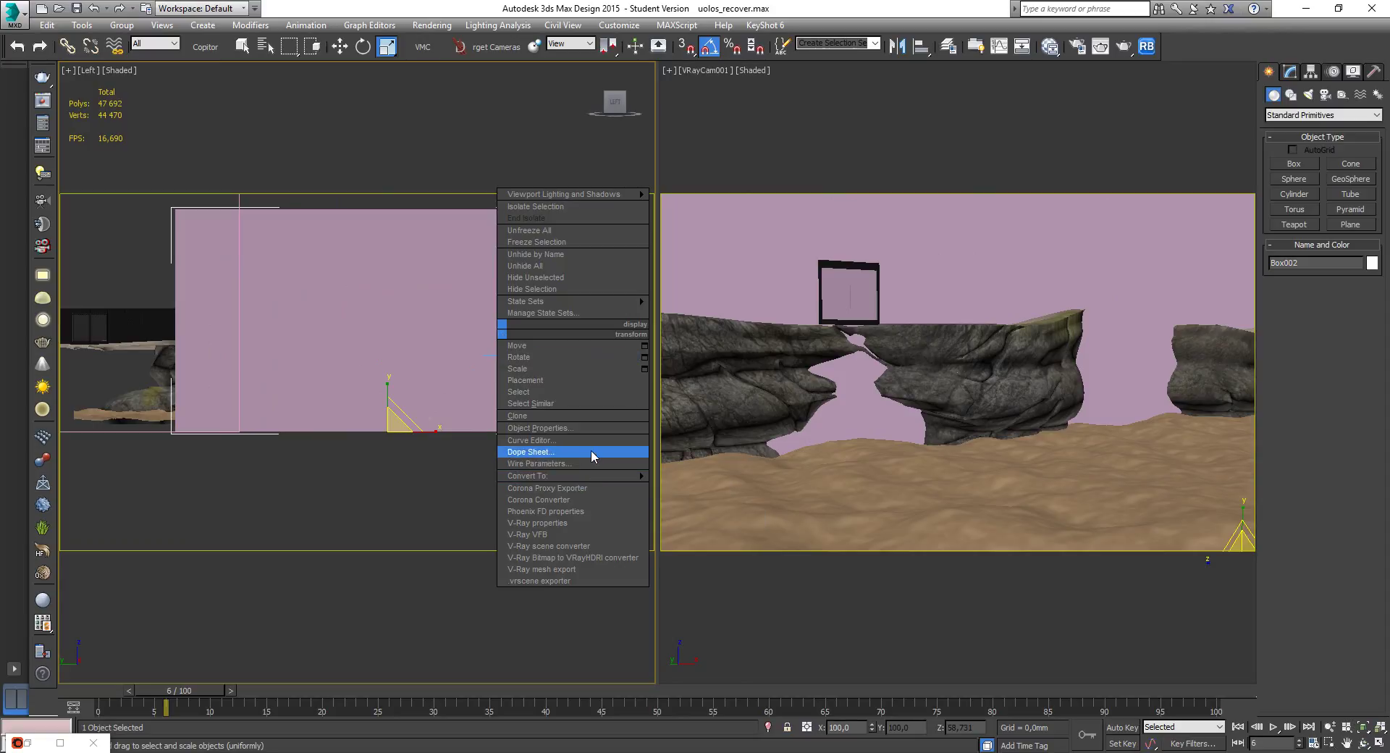
click(572, 428)
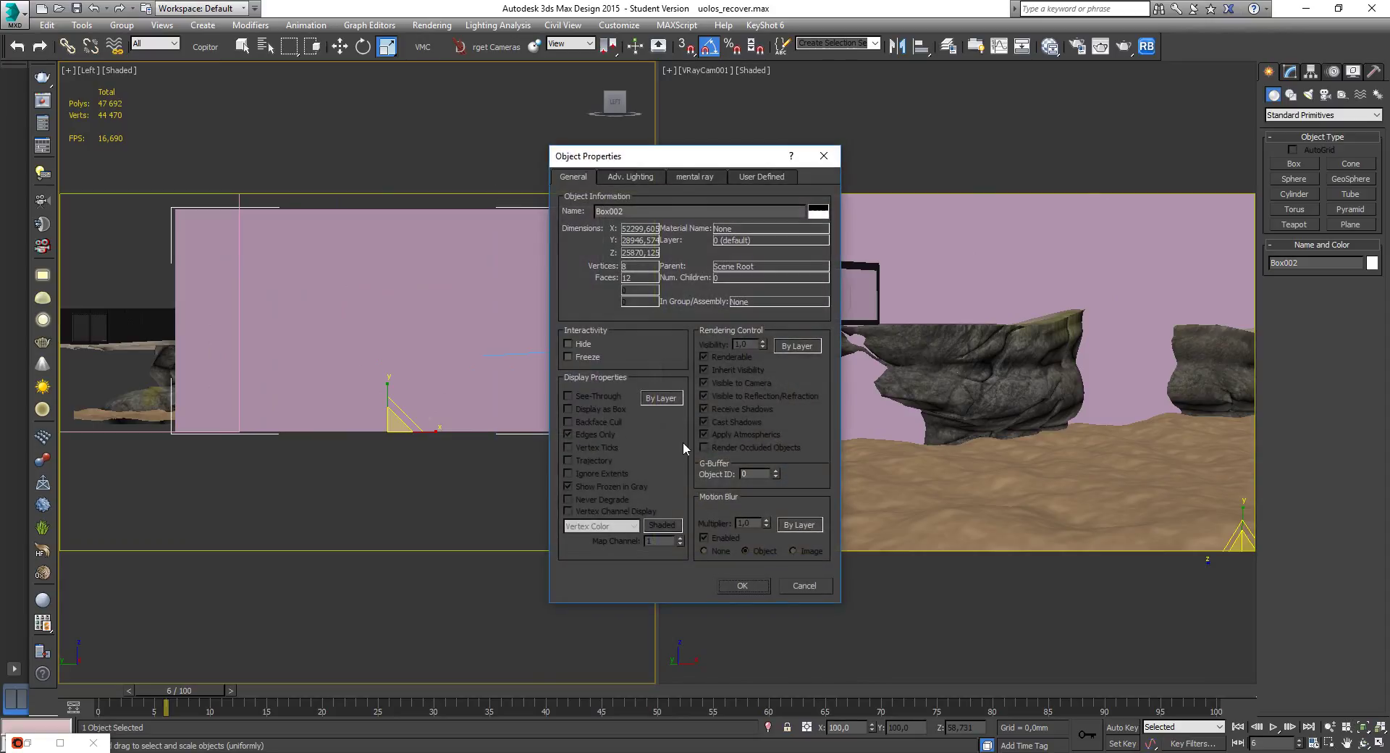
click(794, 349)
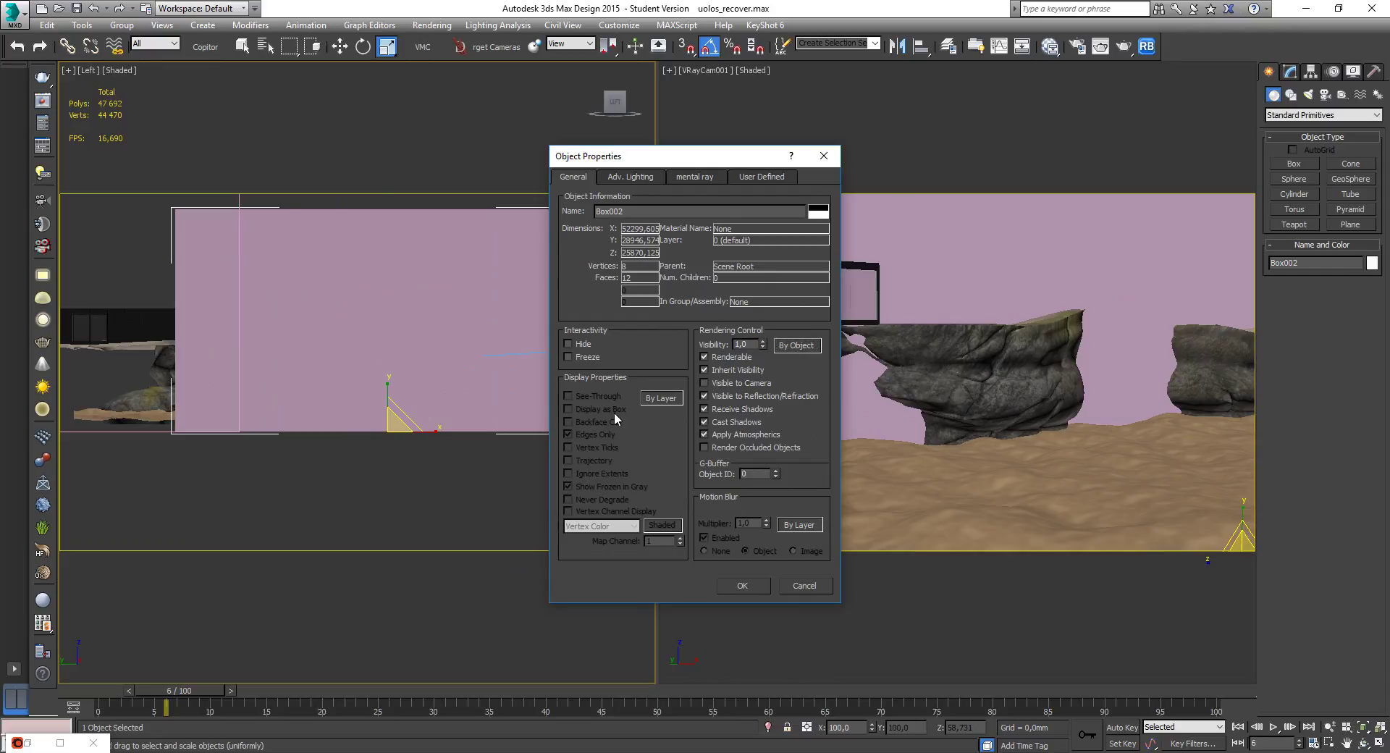
click(660, 397)
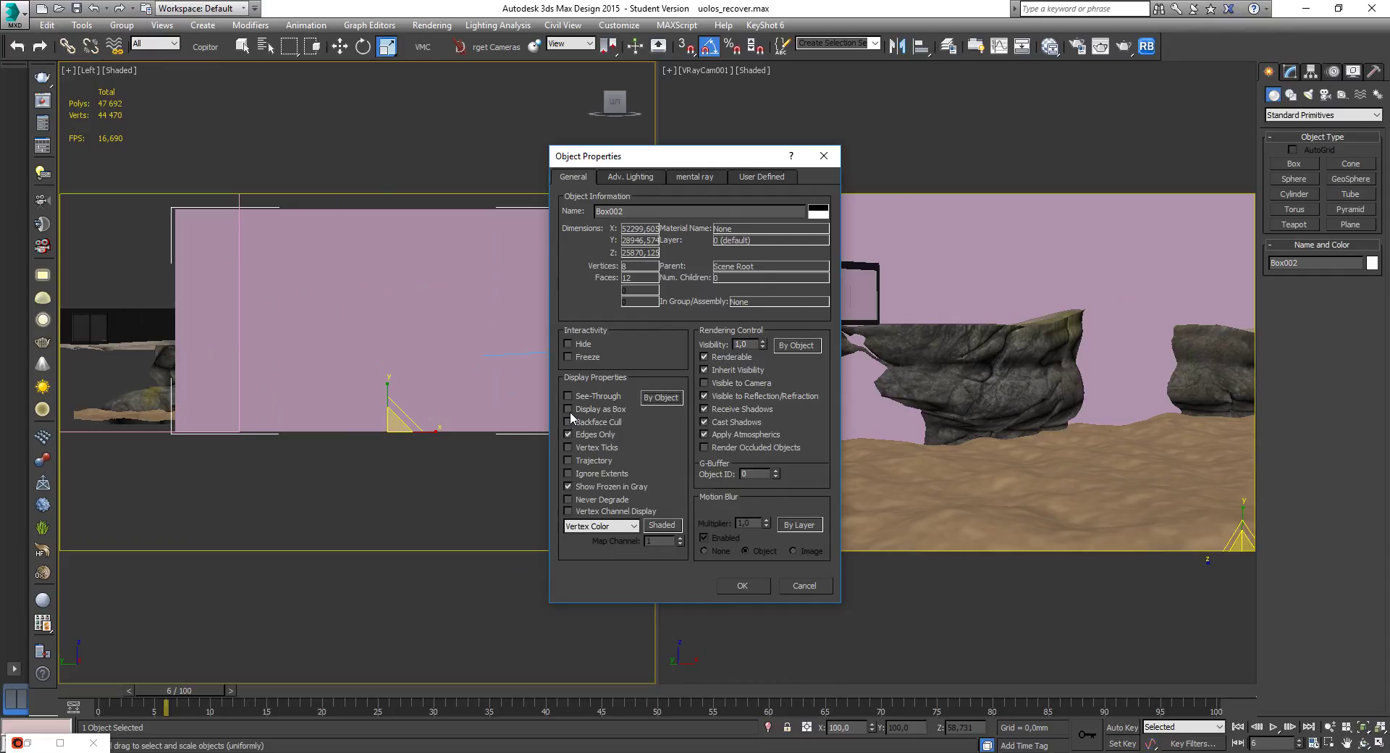
click(740, 587)
middle_drag(543, 344, 536, 347)
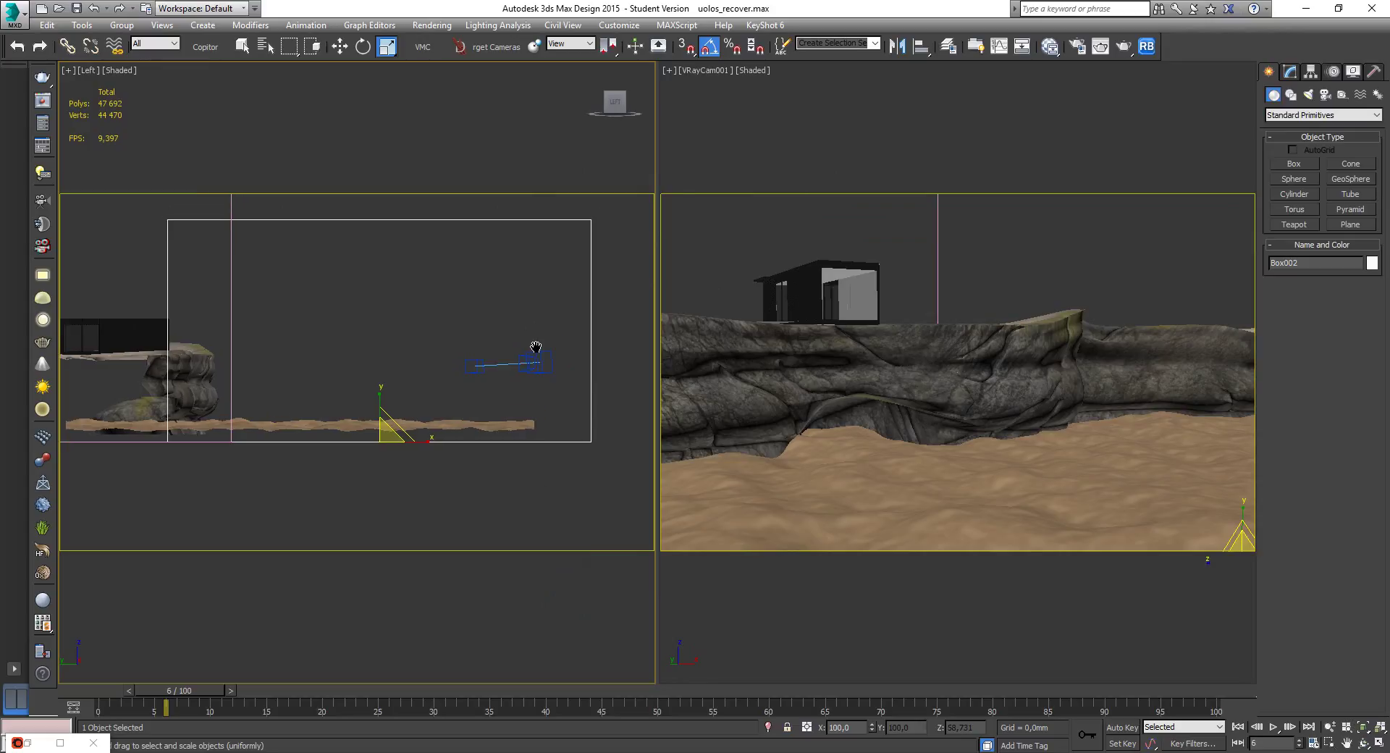
Review the parameters of the rūkas CoronaVolumeMtl in the Slate Material Editor and minimize the editor.
key(m)
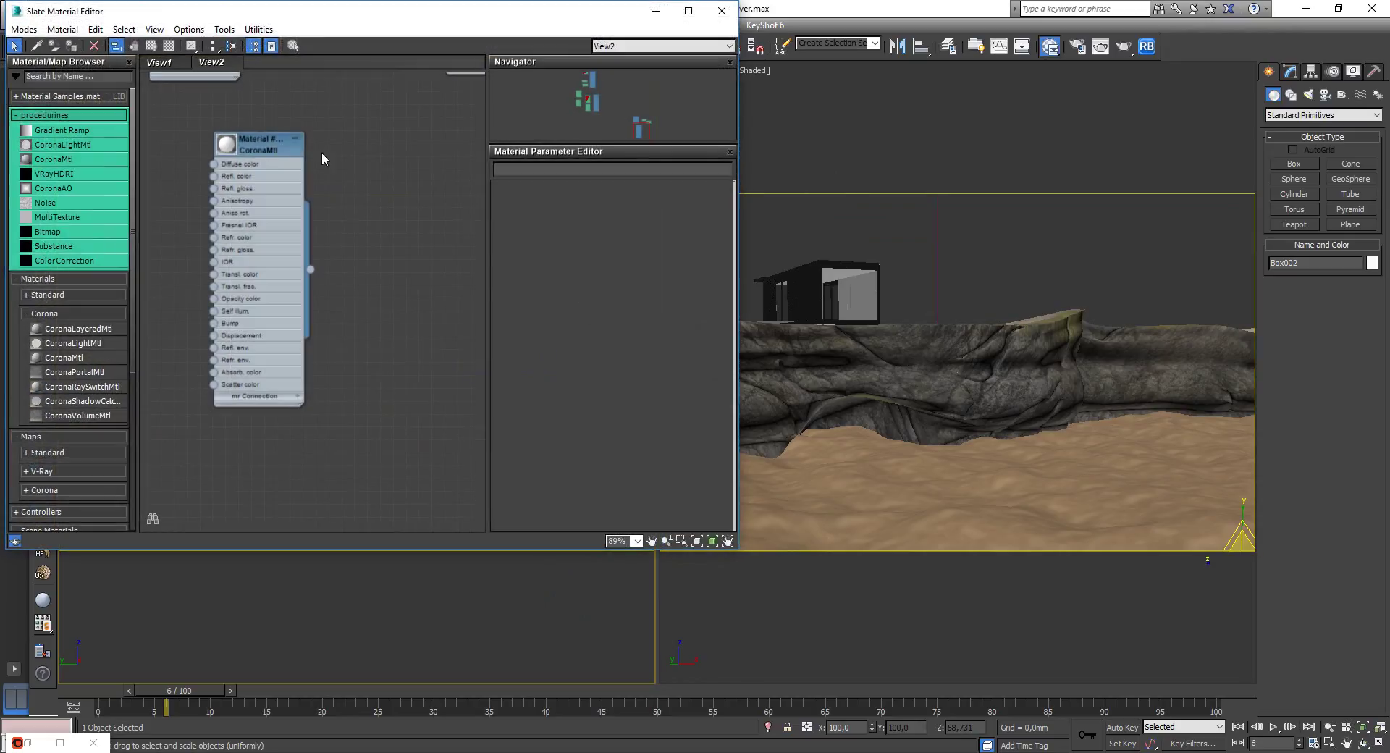
middle_drag(304, 150, 332, 333)
scroll(333, 333, down, 1)
double_click(254, 178)
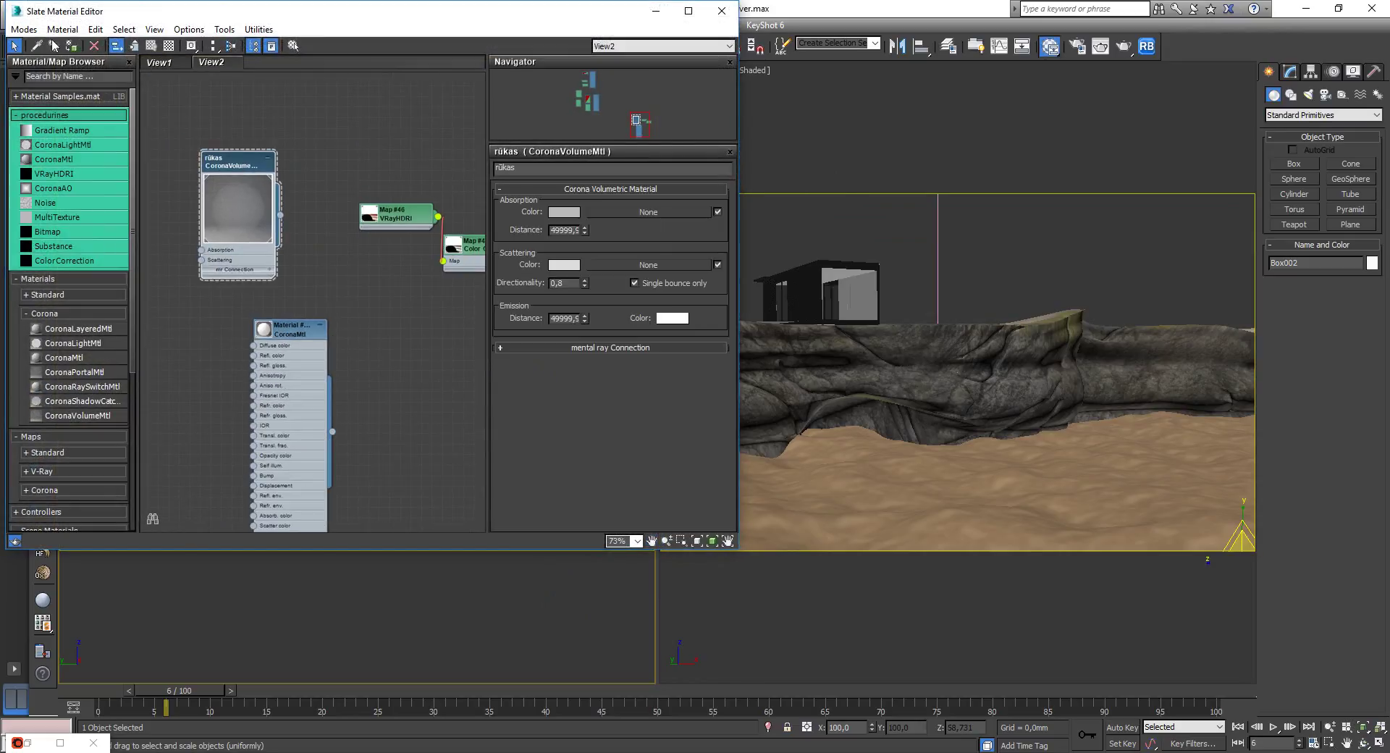
click(656, 11)
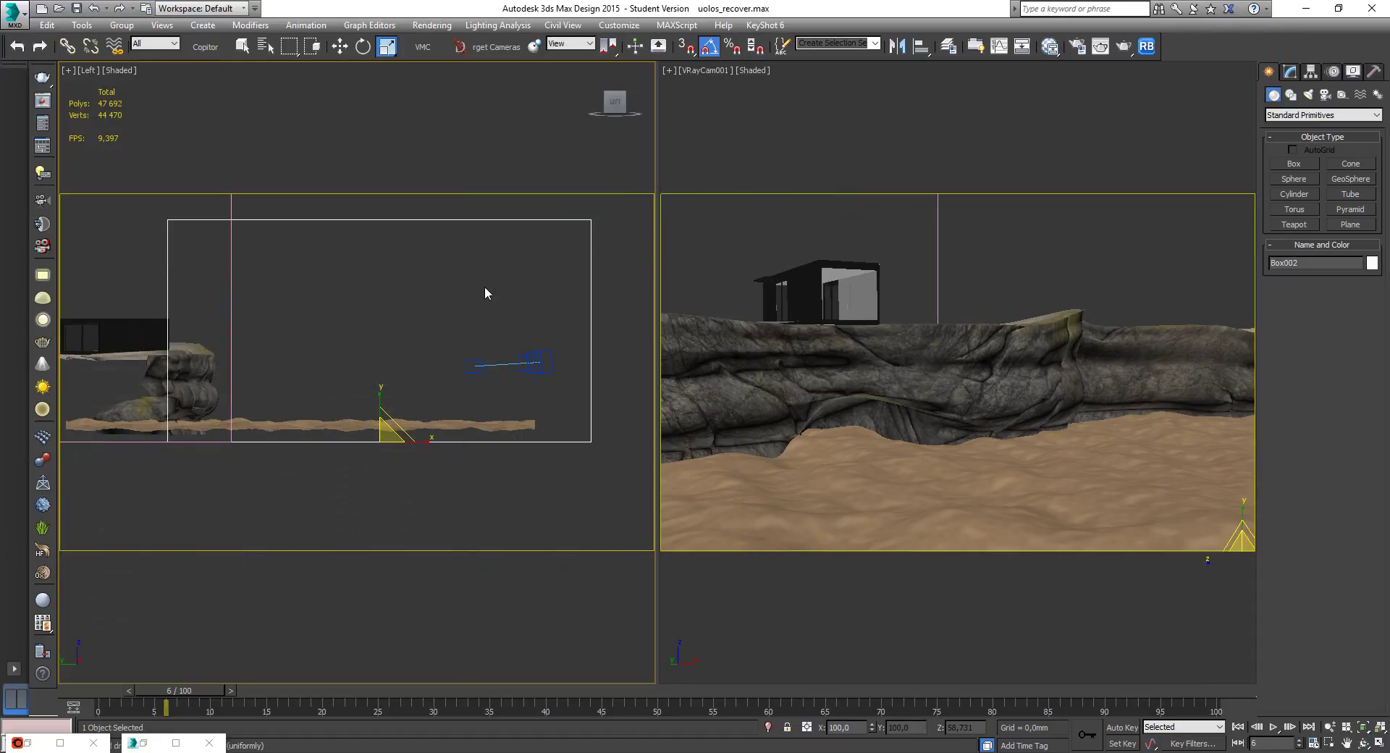
Examine from the top how the new box overlaps the scatter box along the cliff's edge.
middle_drag(387, 327, 397, 352)
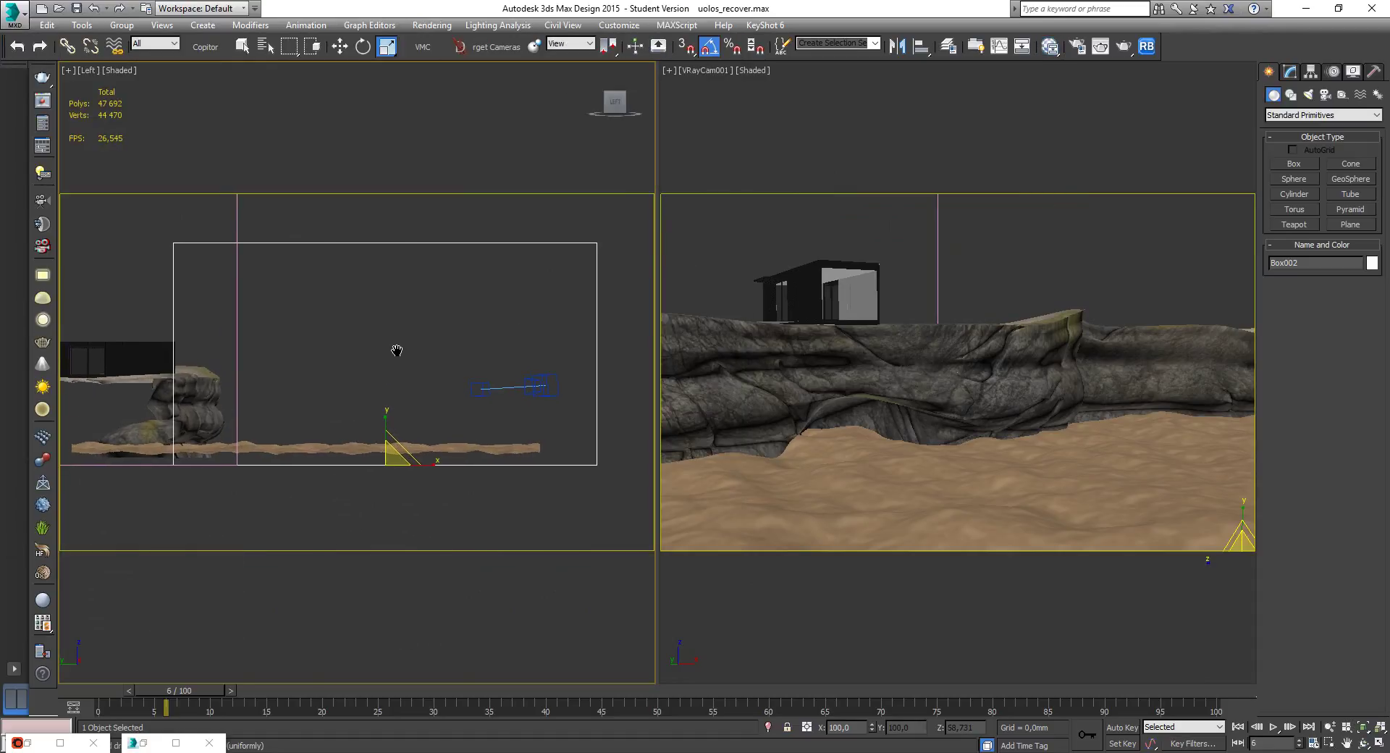
key(t)
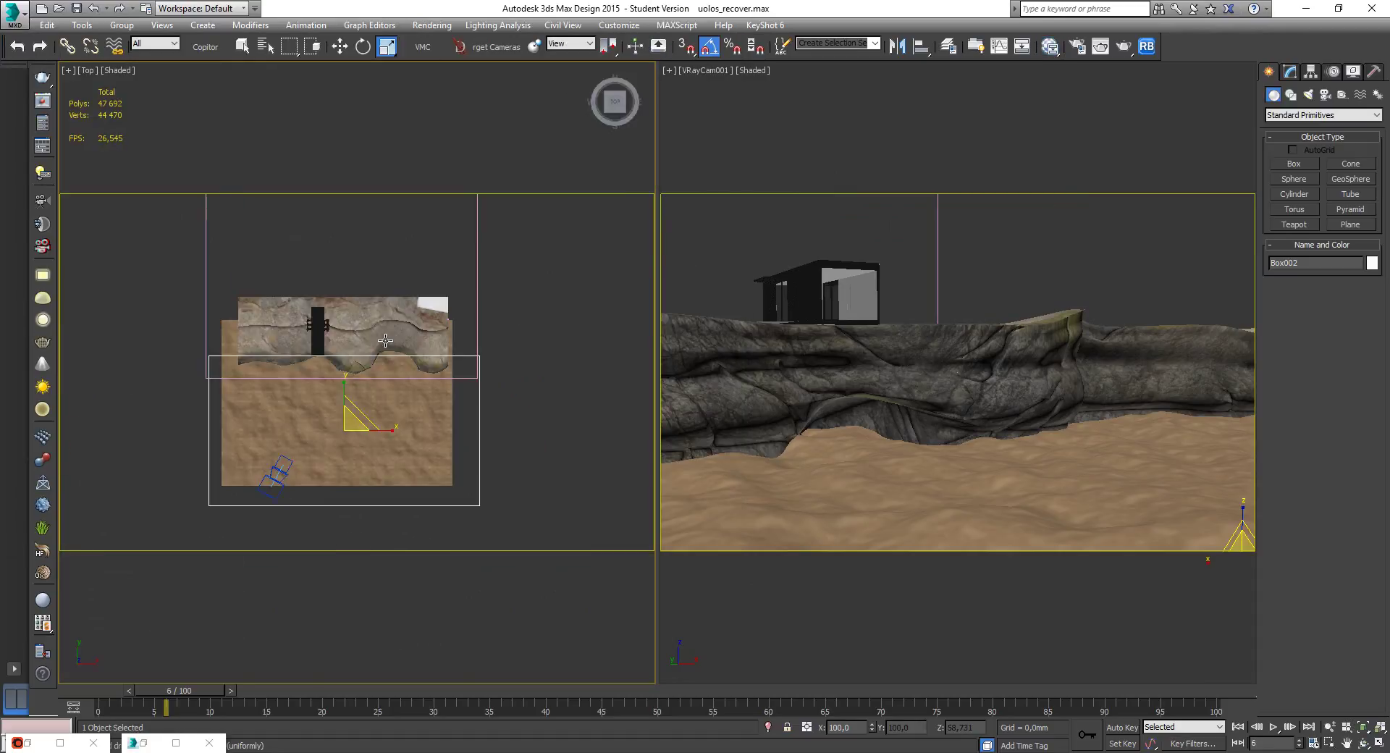
scroll(384, 348, down, 3)
scroll(373, 349, up, 6)
scroll(366, 398, up, 4)
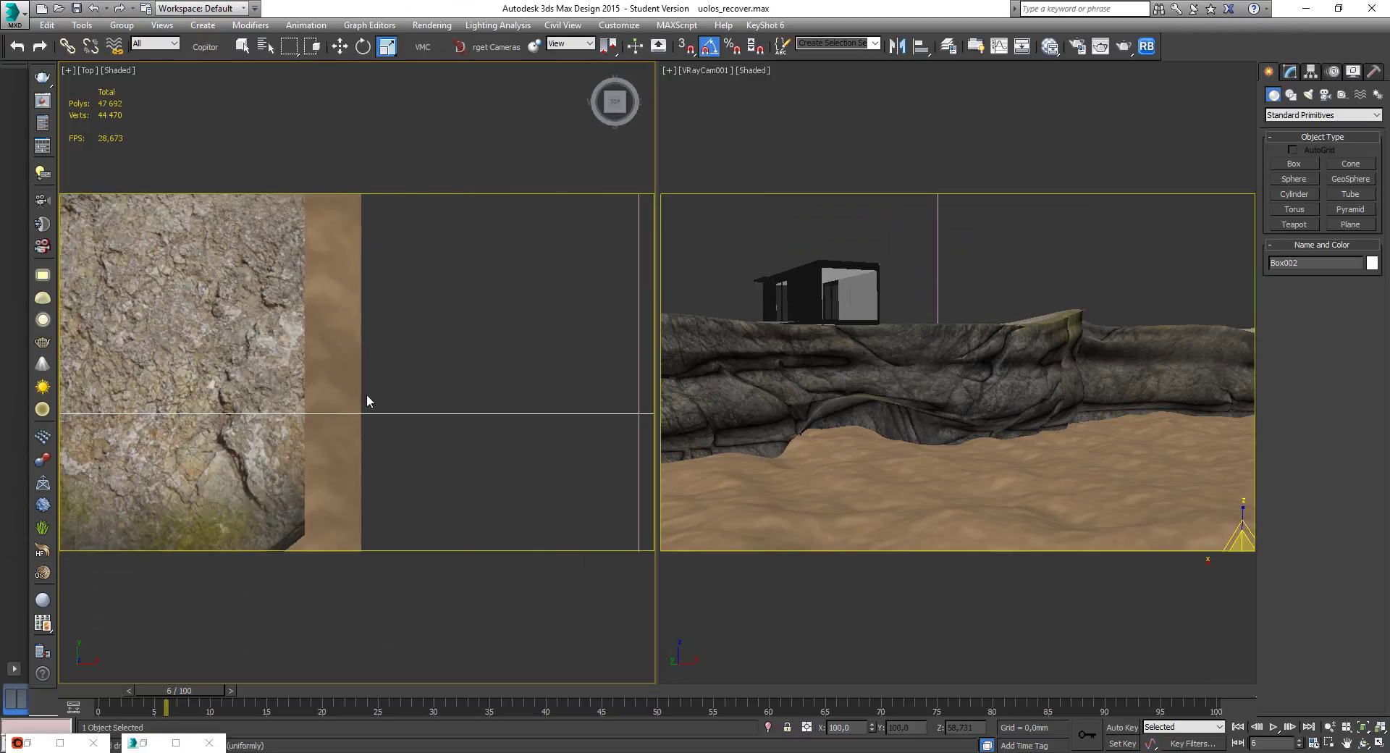
scroll(369, 394, down, 3)
scroll(368, 388, down, 4)
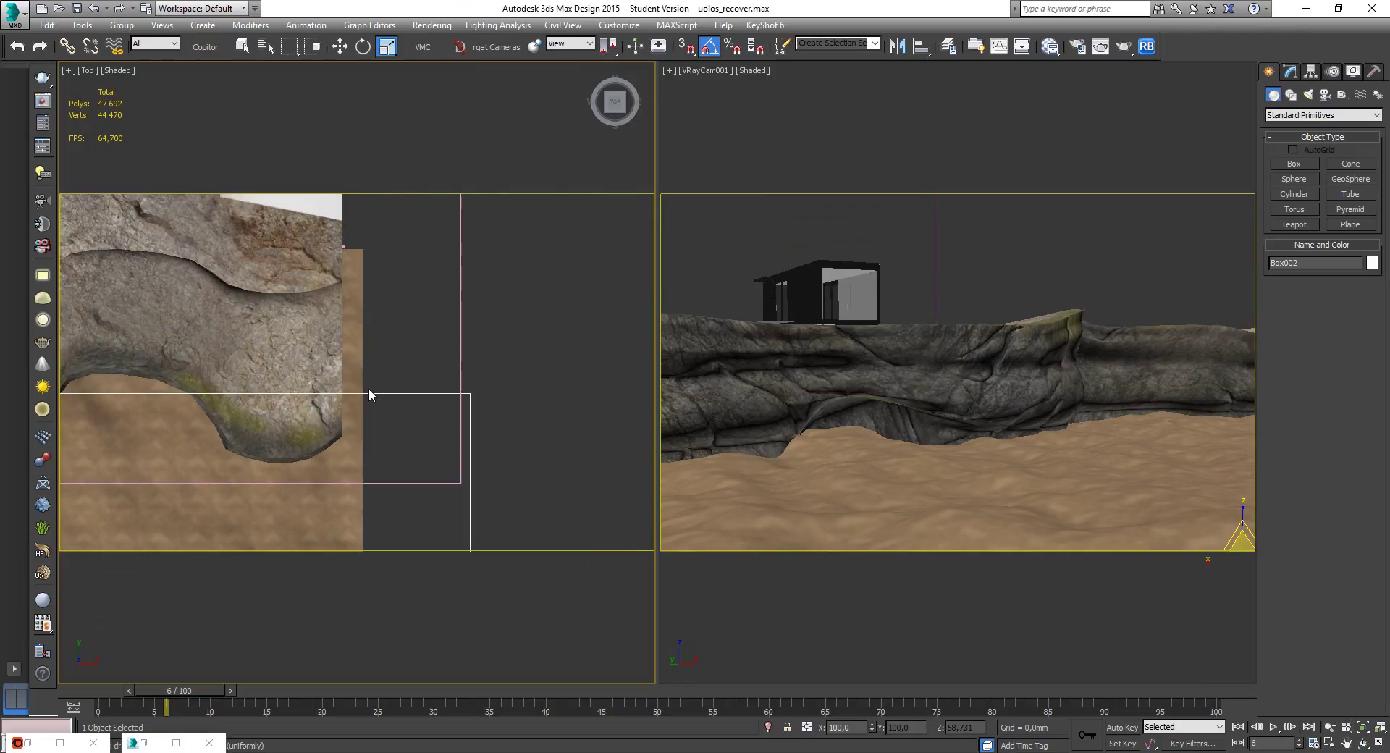
Select Corona Scatter001 from the scene's object list and enable its scattering.
click(264, 46)
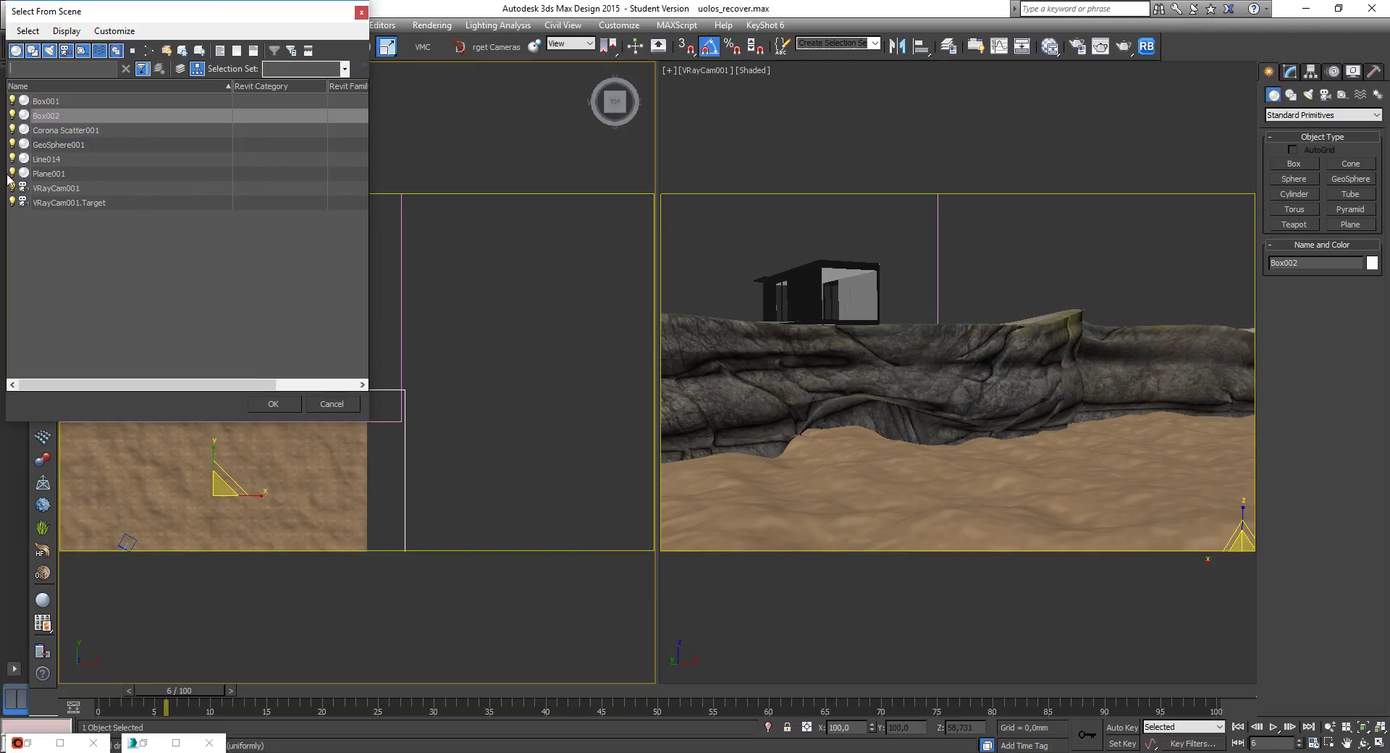
double_click(88, 128)
scroll(312, 359, up, 5)
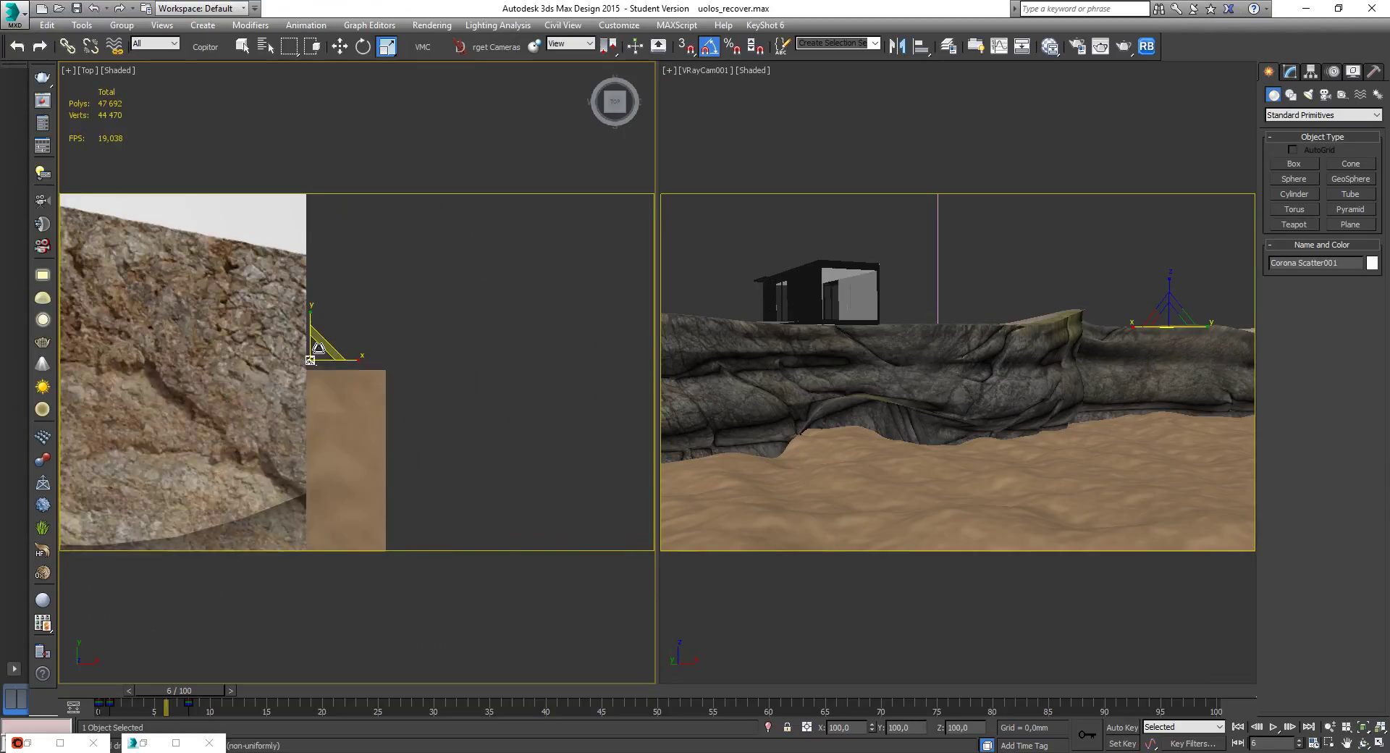
scroll(309, 360, up, 3)
click(1289, 72)
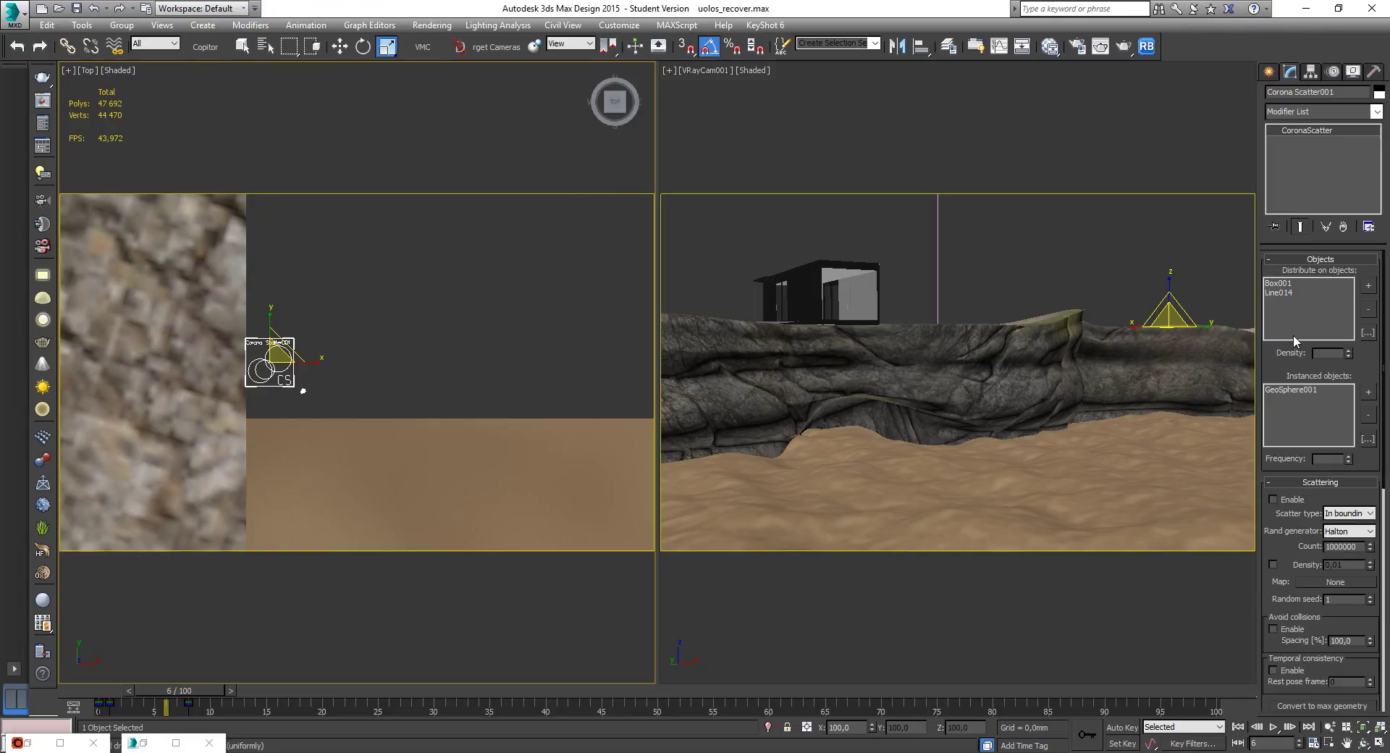
click(1274, 499)
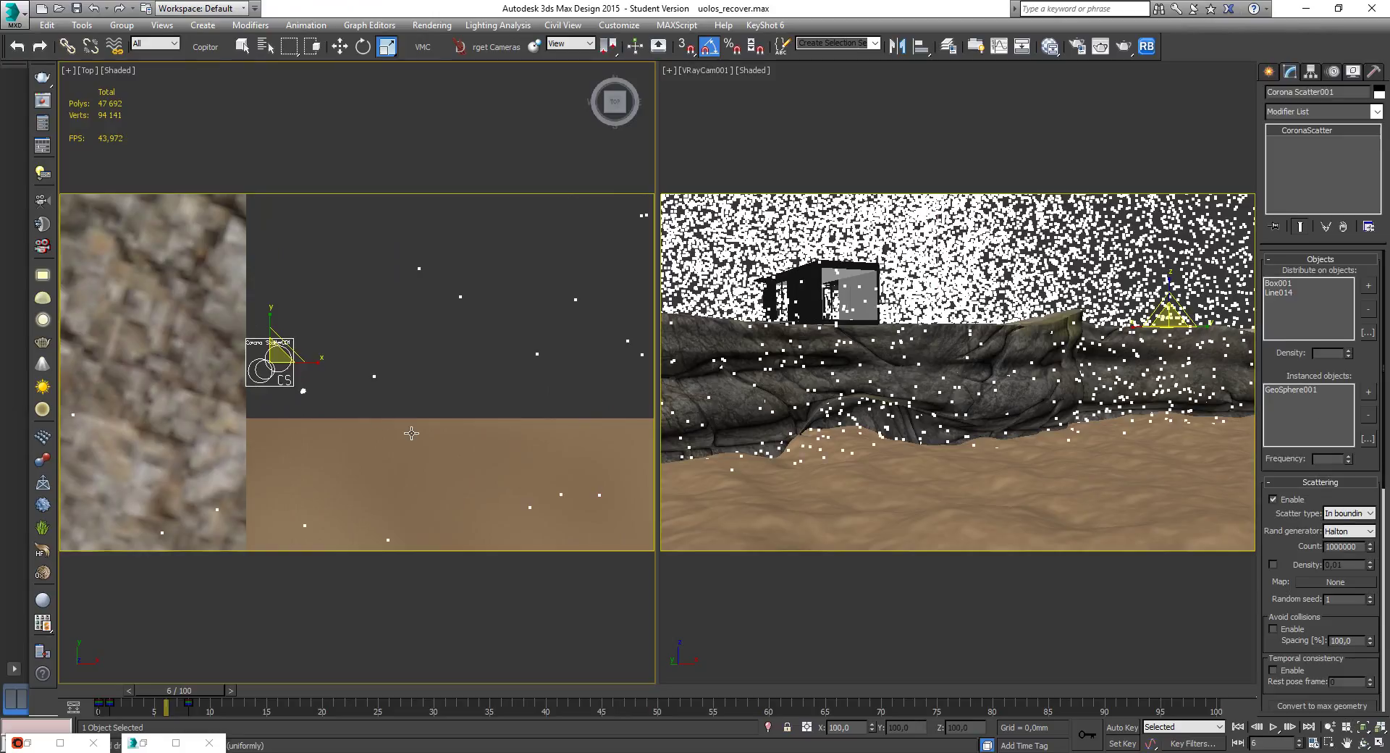
middle_drag(286, 357, 299, 336)
click(1268, 71)
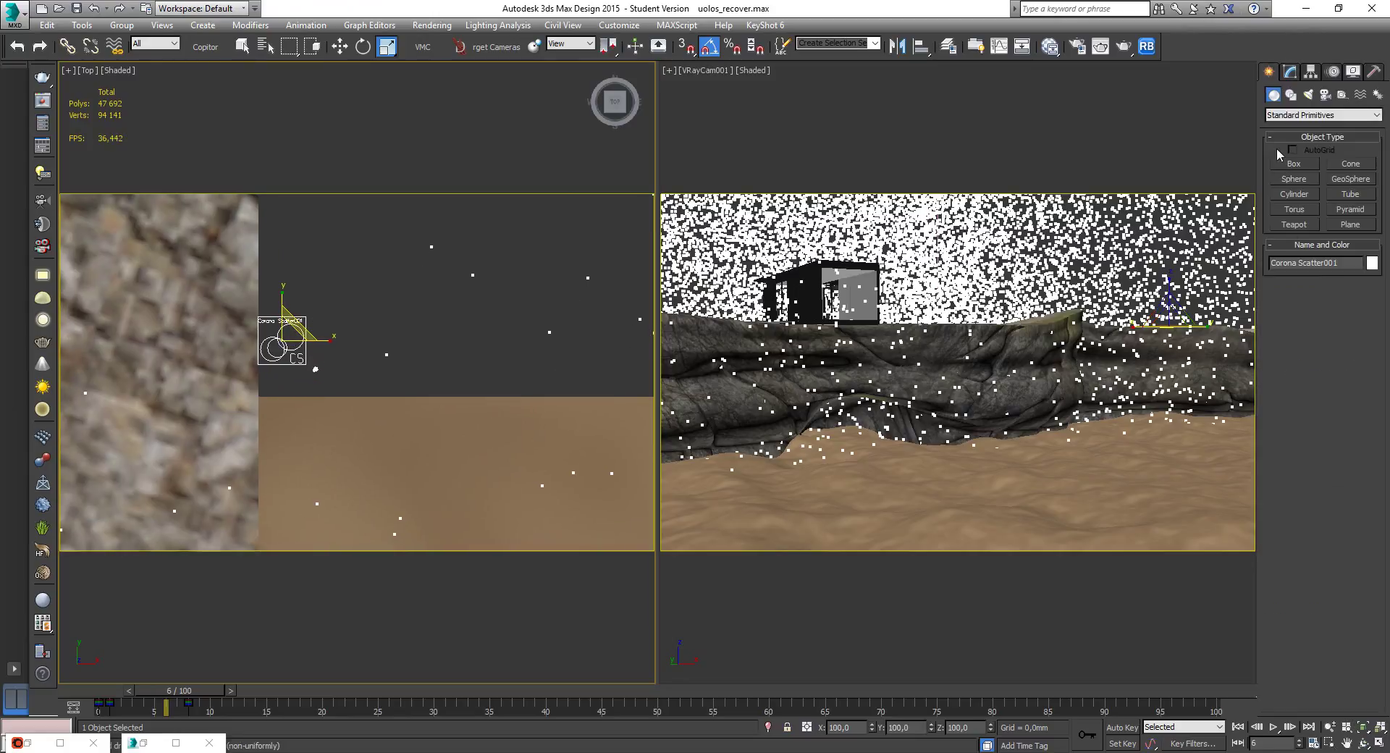
click(1300, 115)
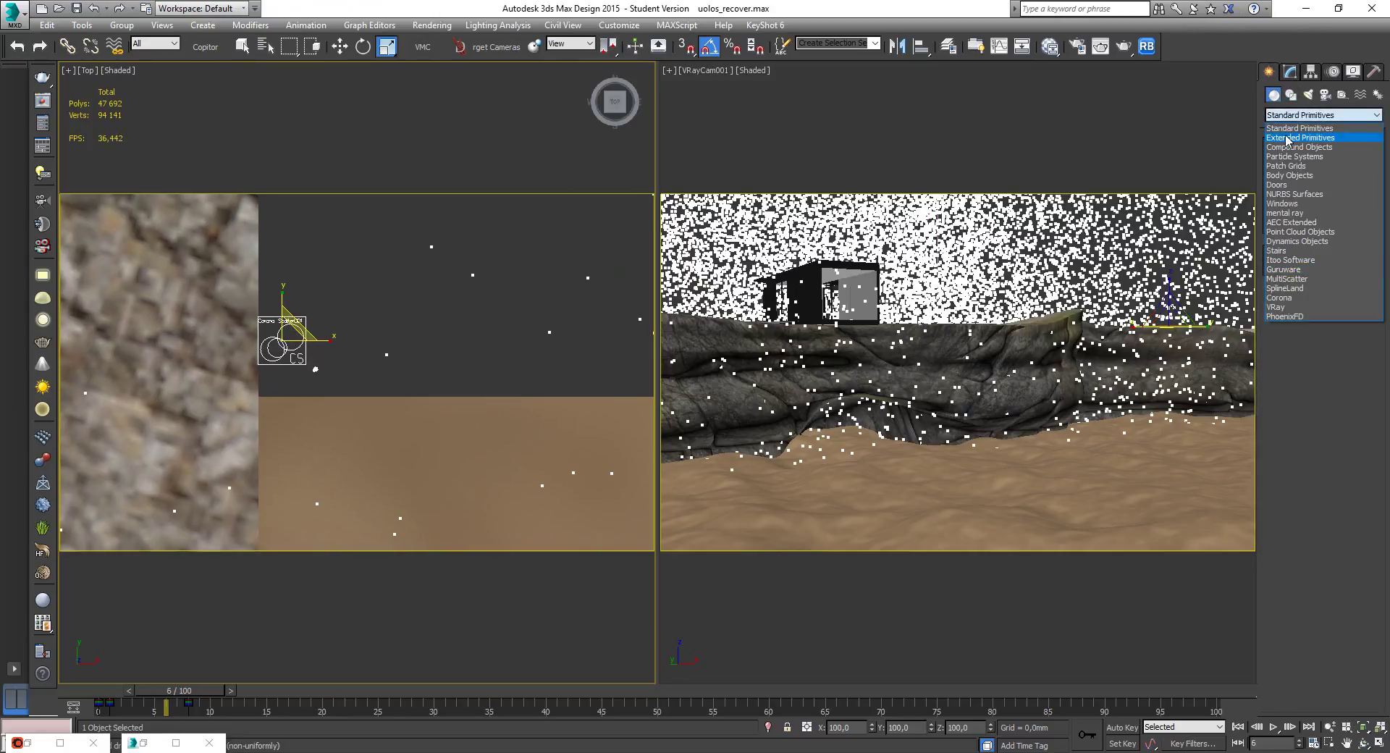
click(1288, 278)
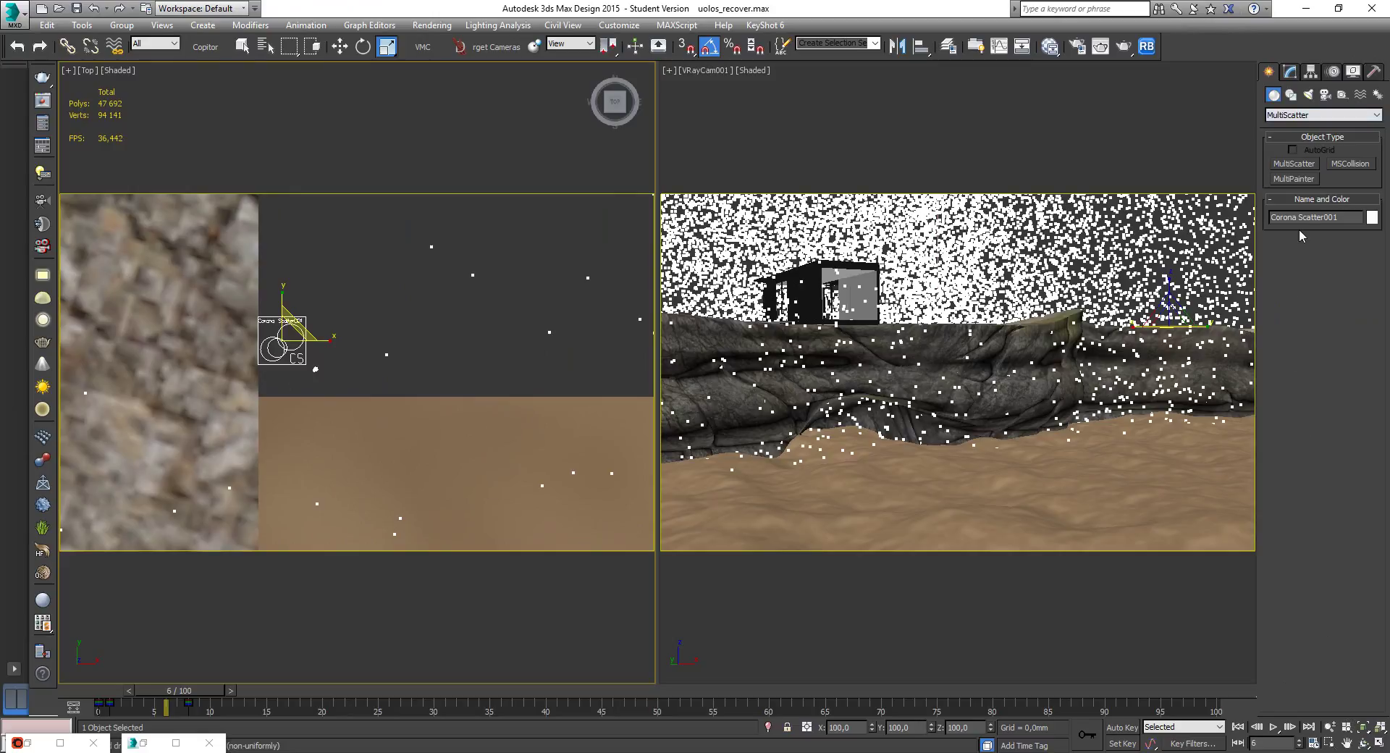
click(1351, 163)
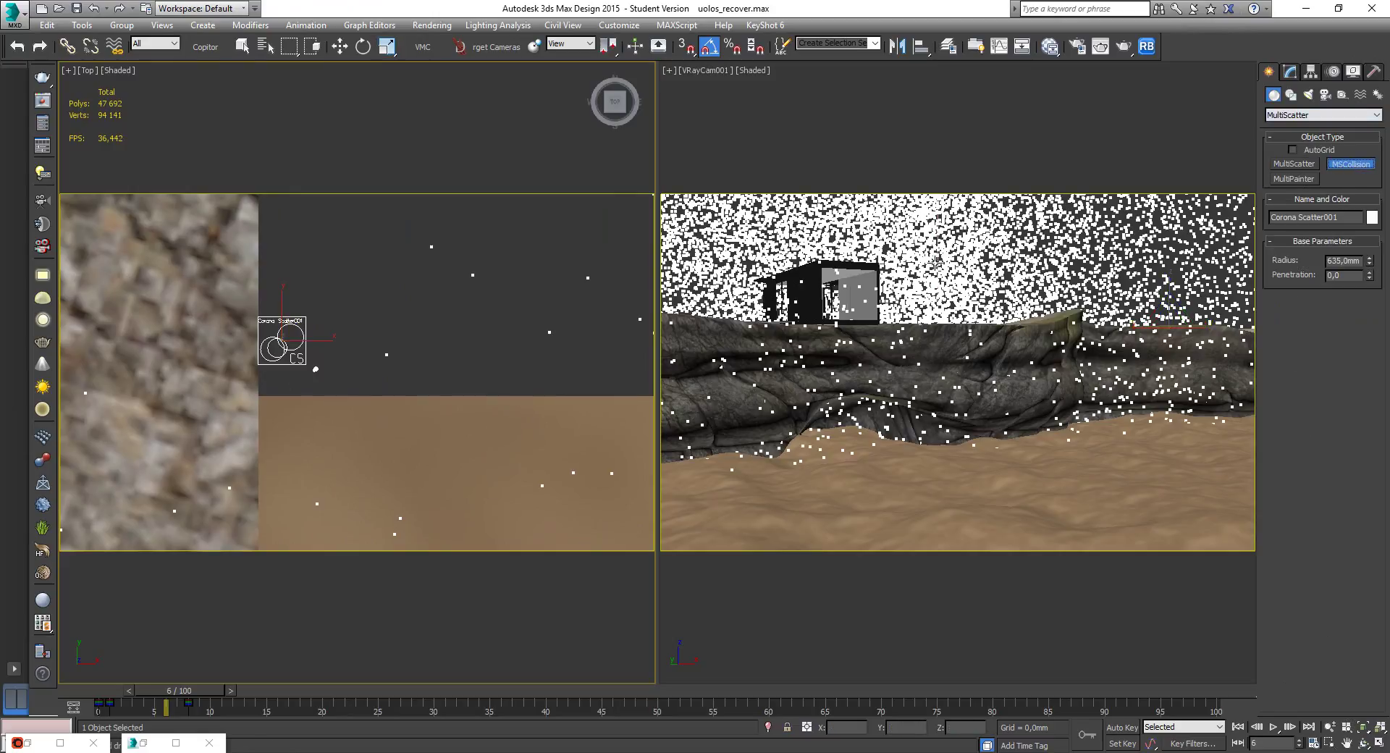
click(1316, 165)
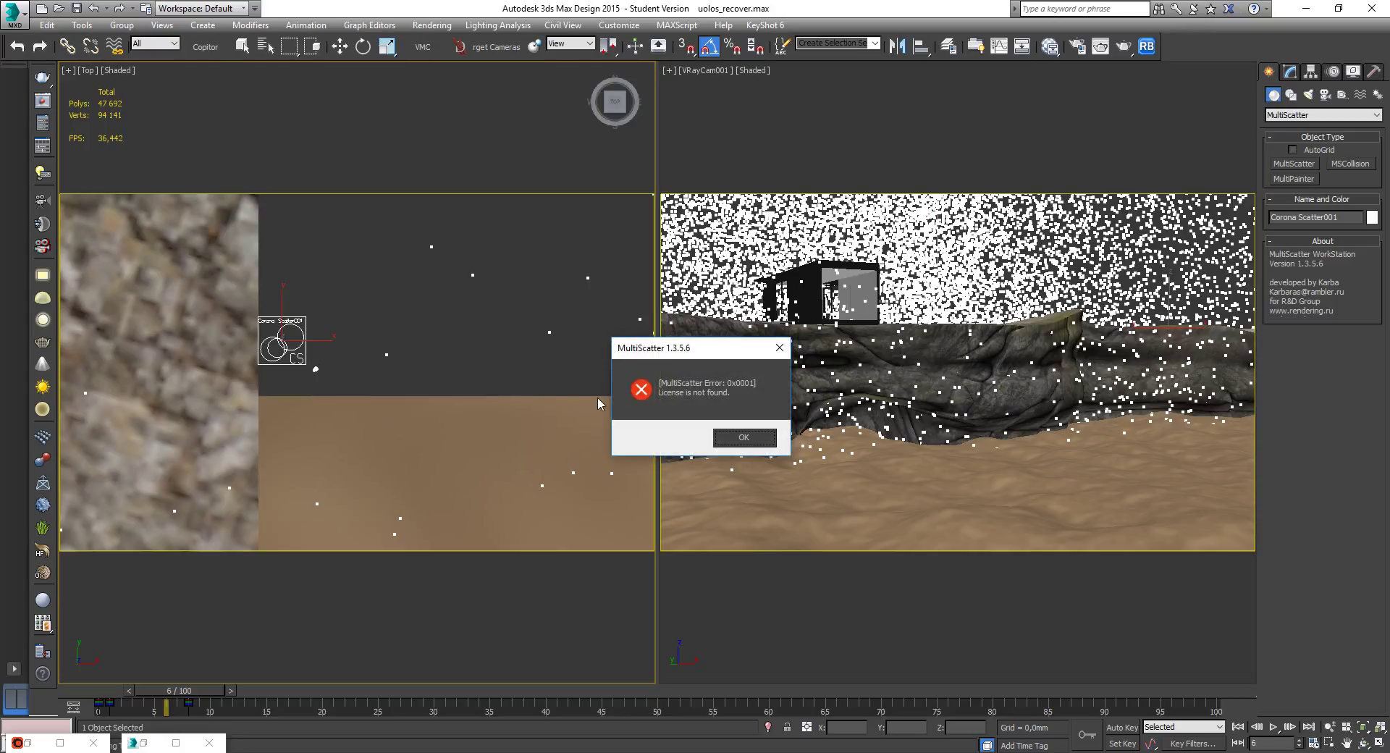
click(744, 437)
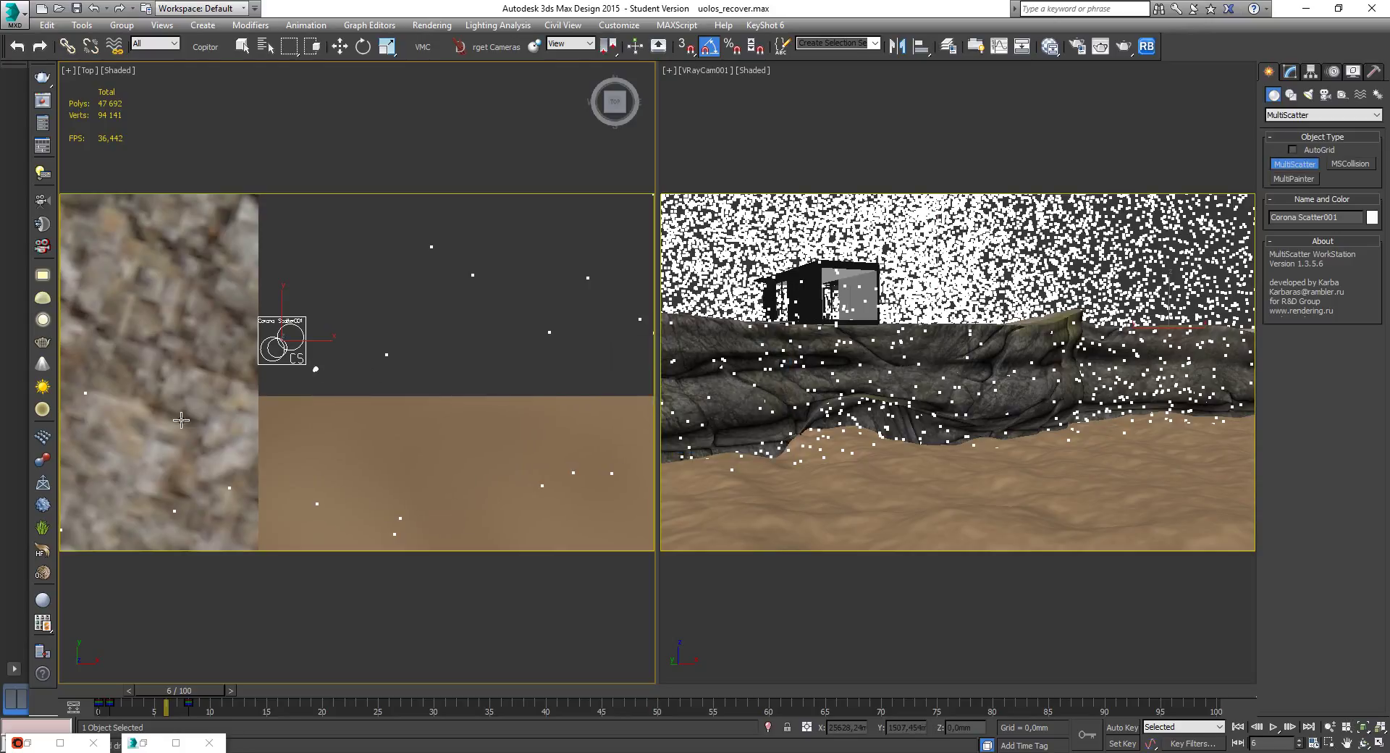
scroll(362, 355, up, 2)
mouse_move(324, 352)
mouse_down()
mouse_move(366, 286)
mouse_move(344, 308)
mouse_up()
right_click(381, 313)
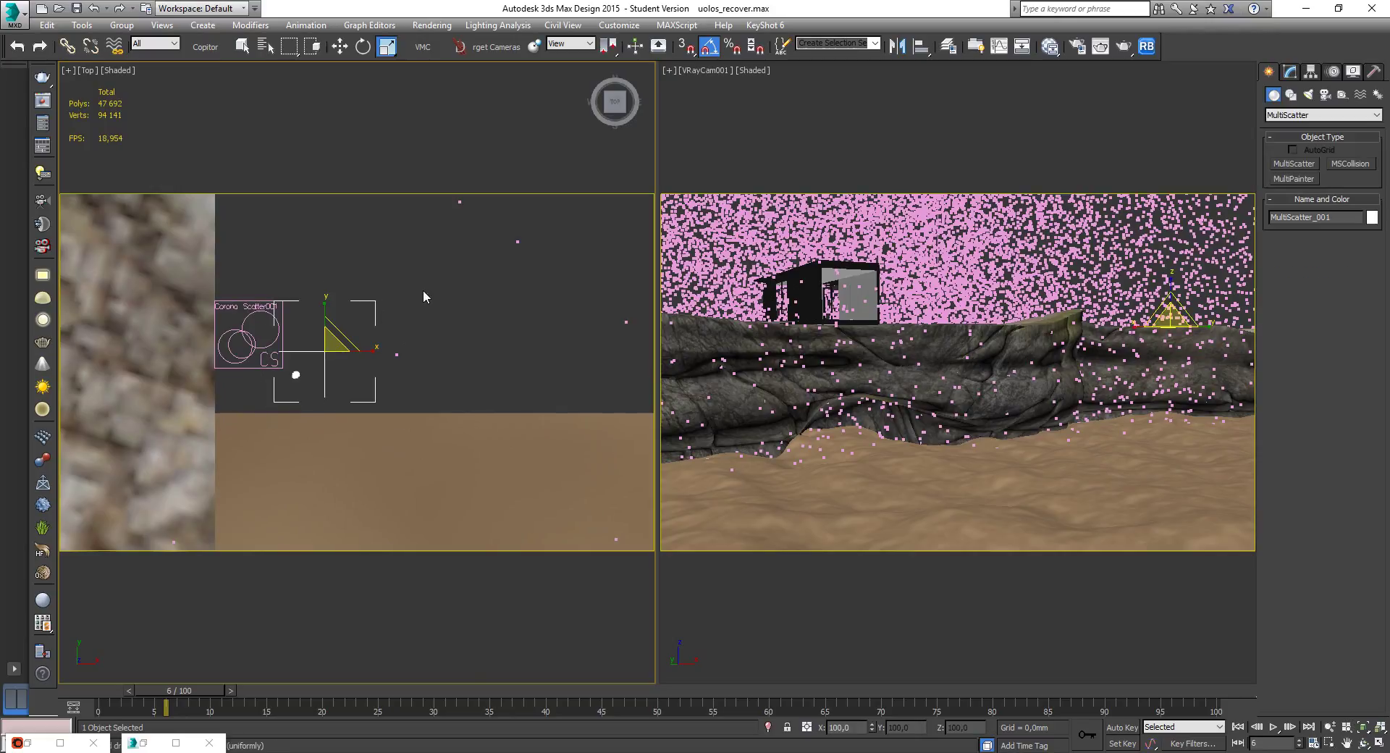
key(Delete)
click(1314, 170)
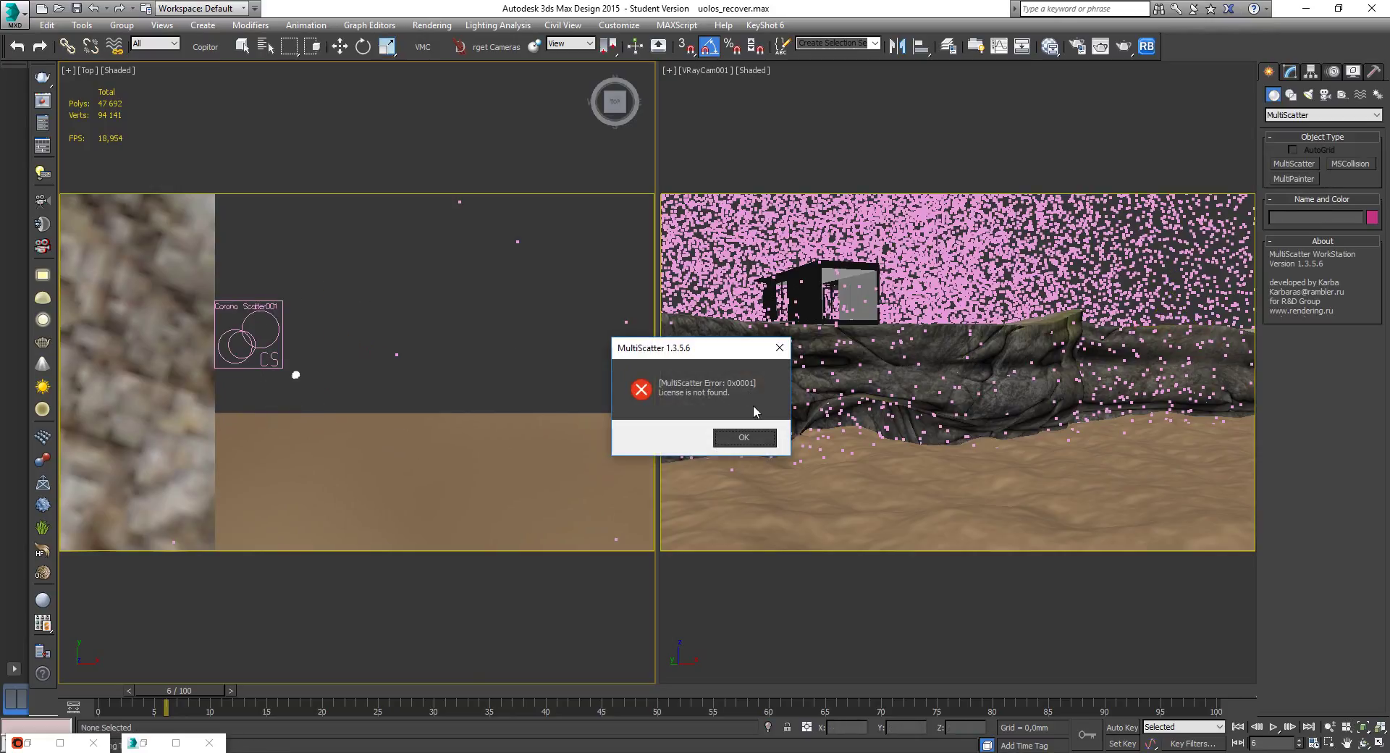
click(750, 443)
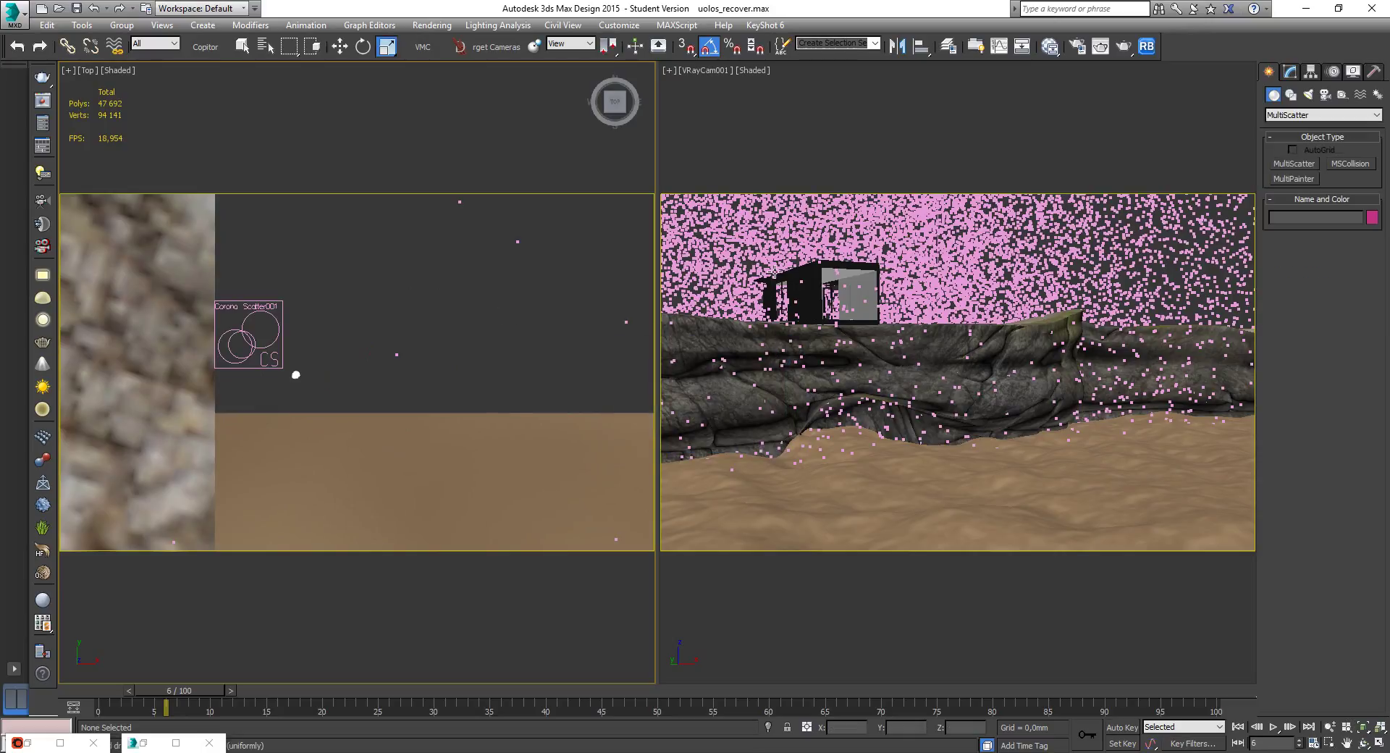
Create a second Corona Scatter object beside Corona Scatter001 in the top view.
click(1307, 116)
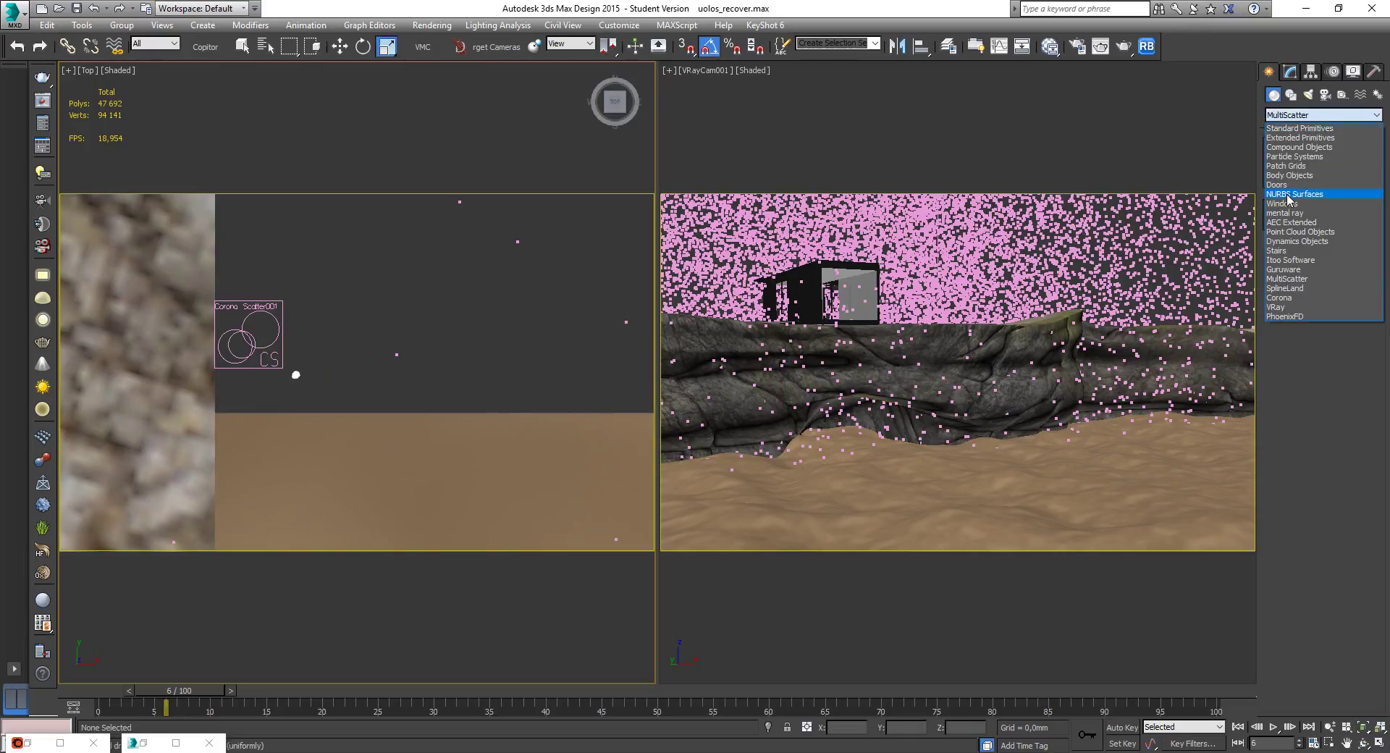
click(1303, 298)
click(1351, 165)
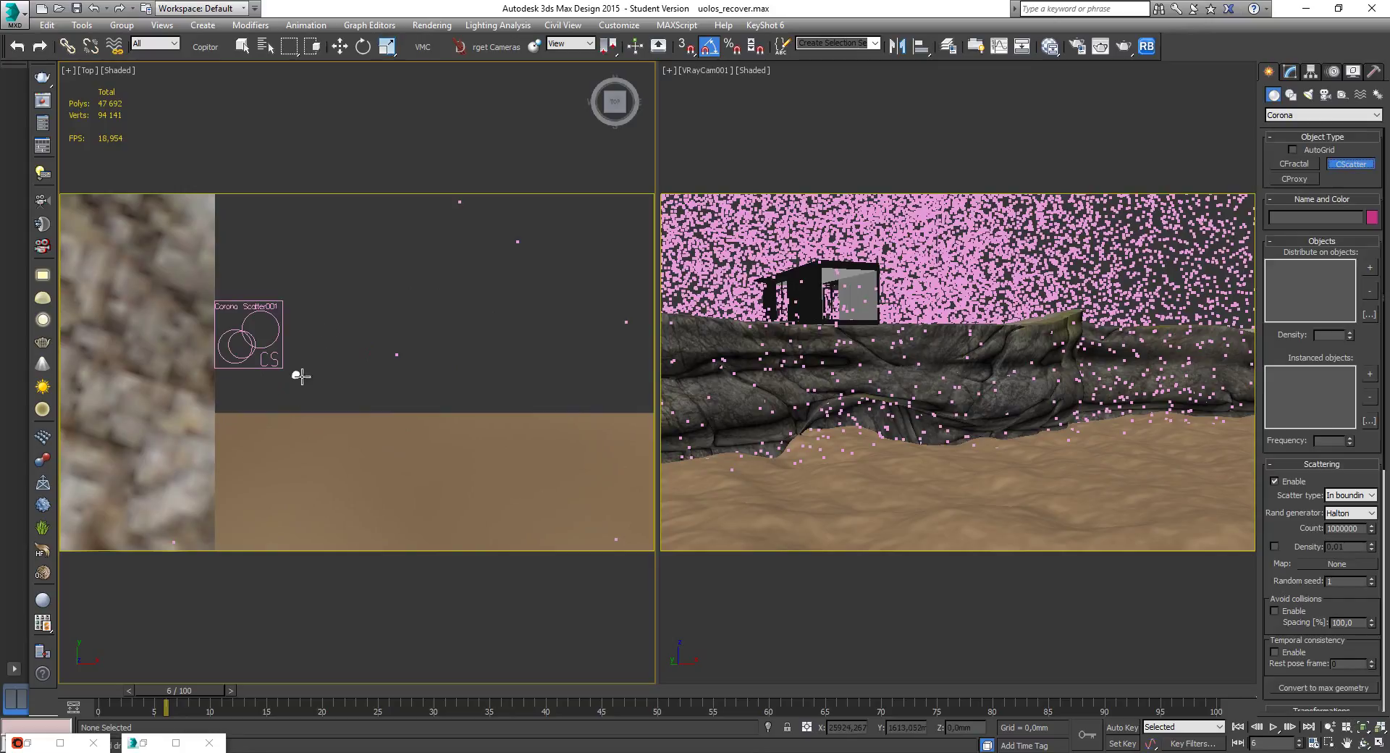
drag(332, 319, 360, 281)
key(r)
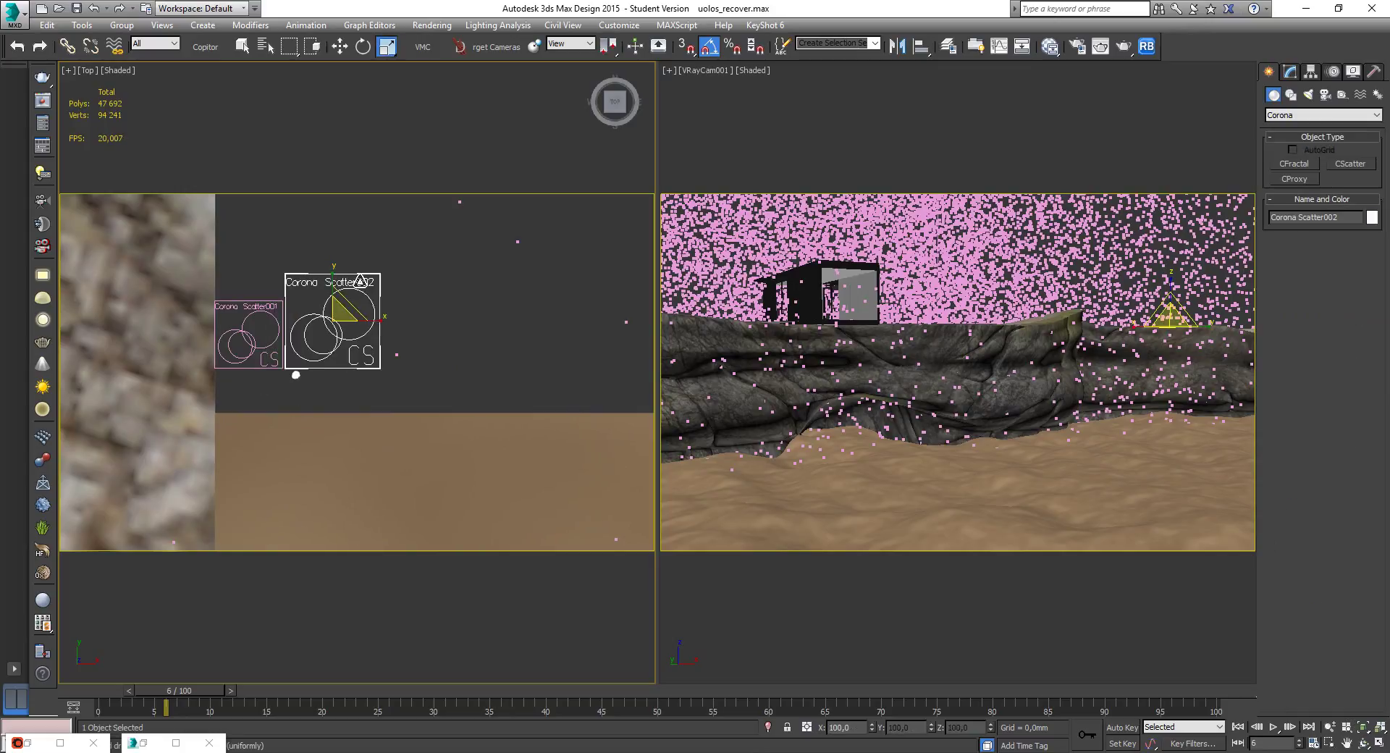
scroll(342, 363, up, 5)
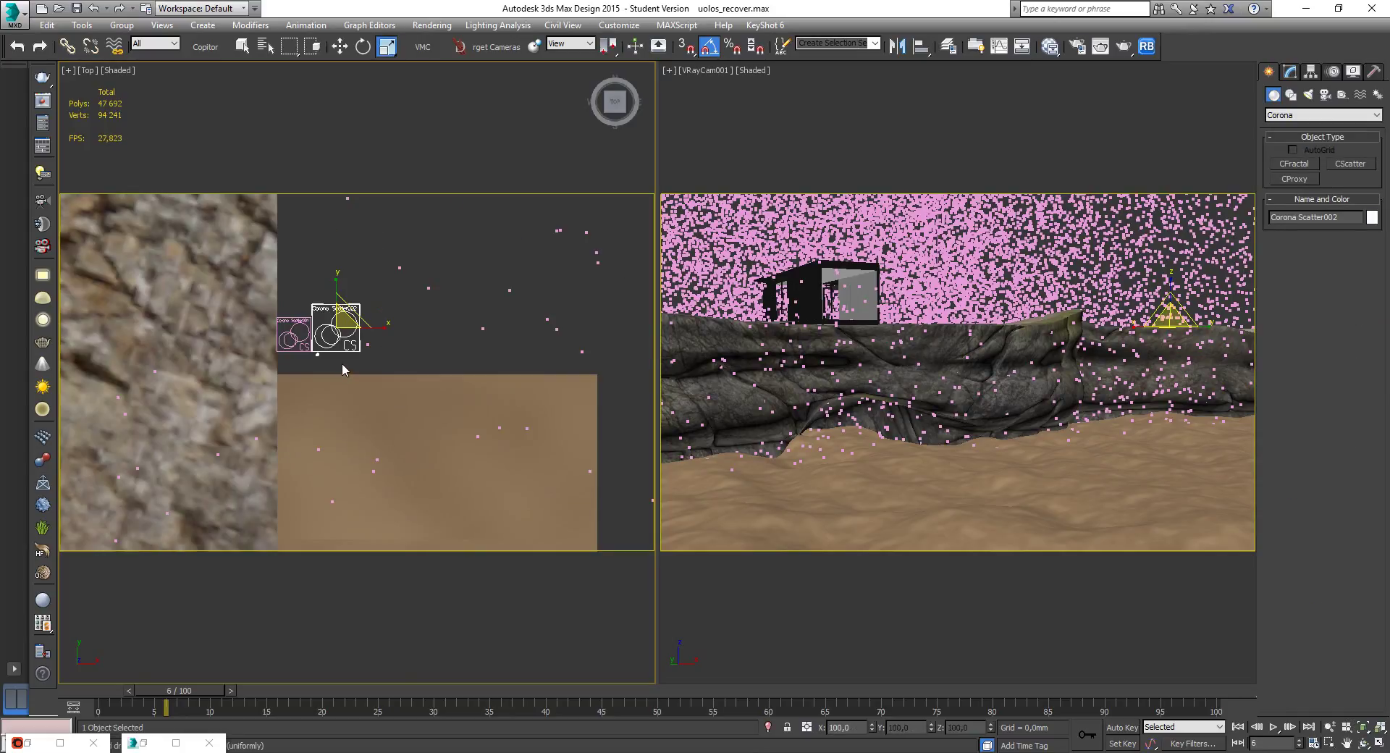
Add GeoSphere001 to the new Corona Scatter's instanced objects.
click(1290, 71)
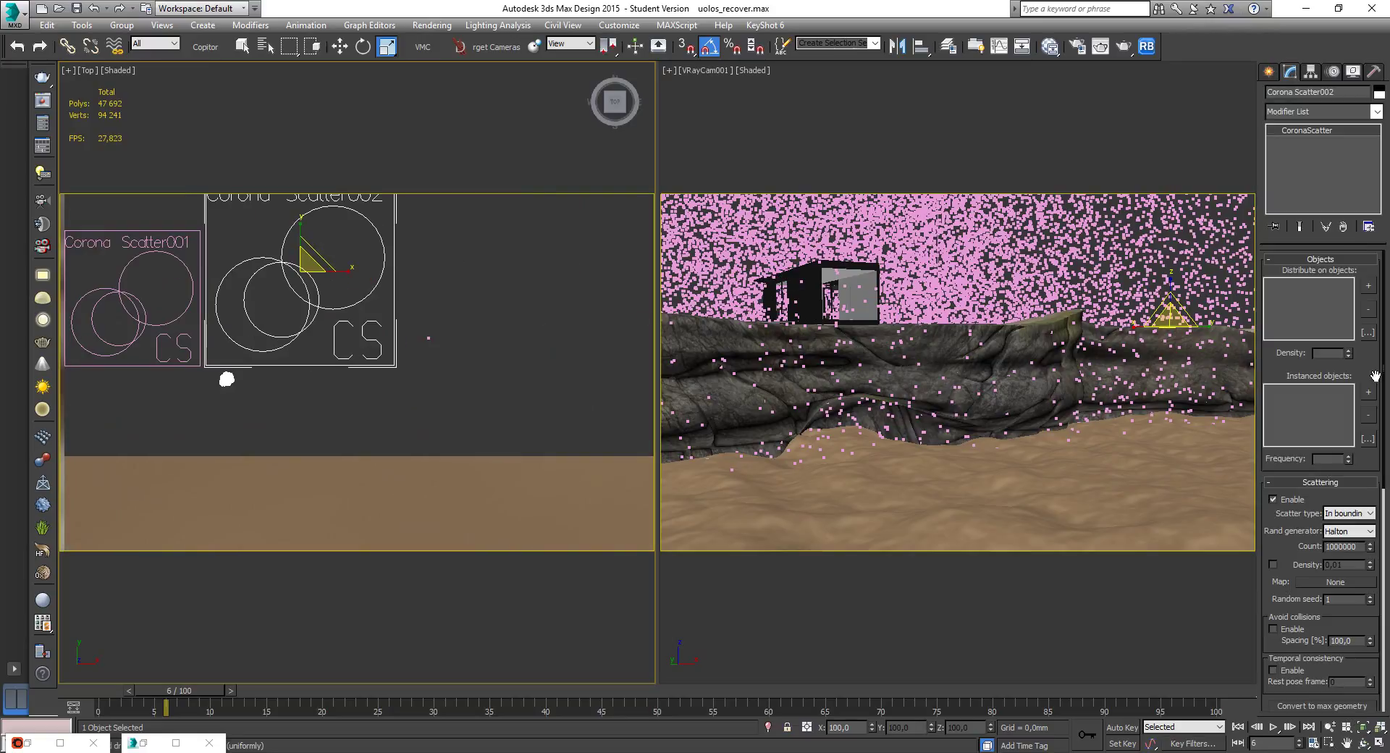
click(1369, 393)
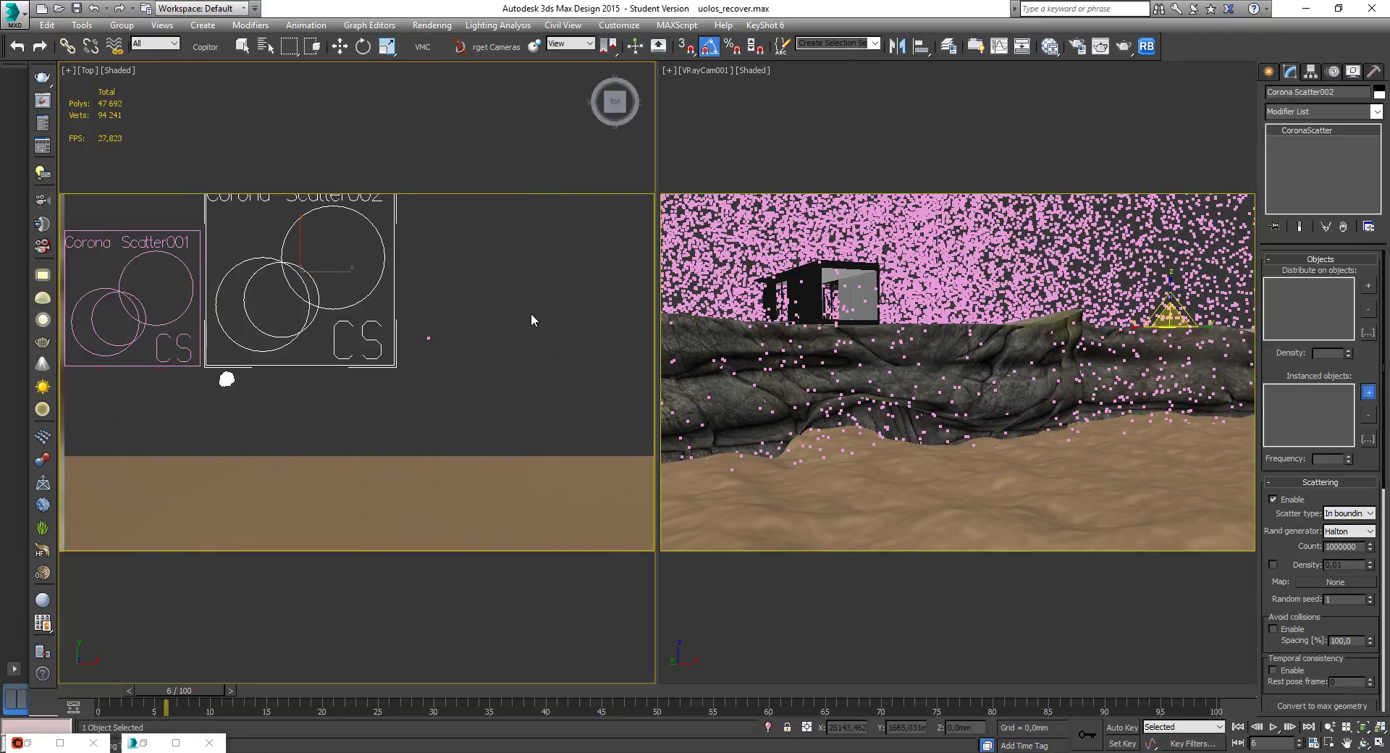
click(228, 380)
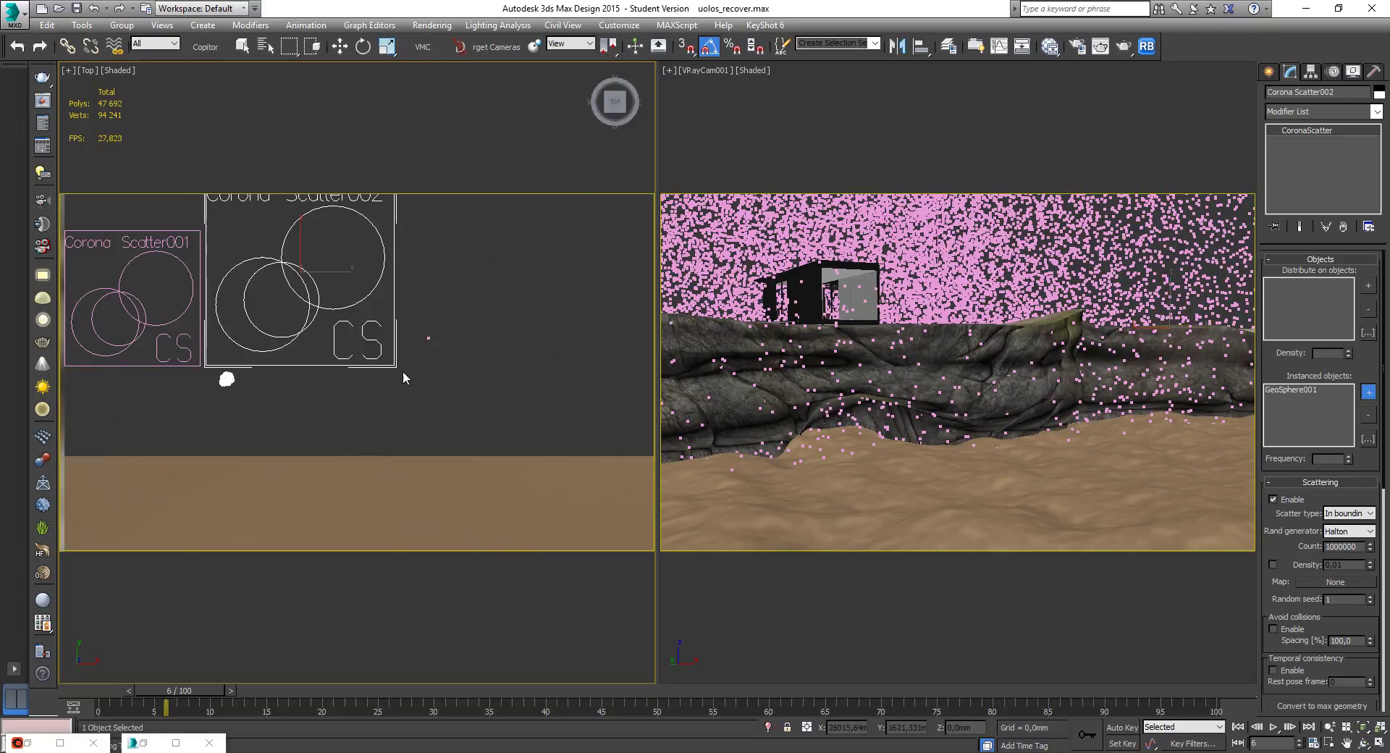
key(w)
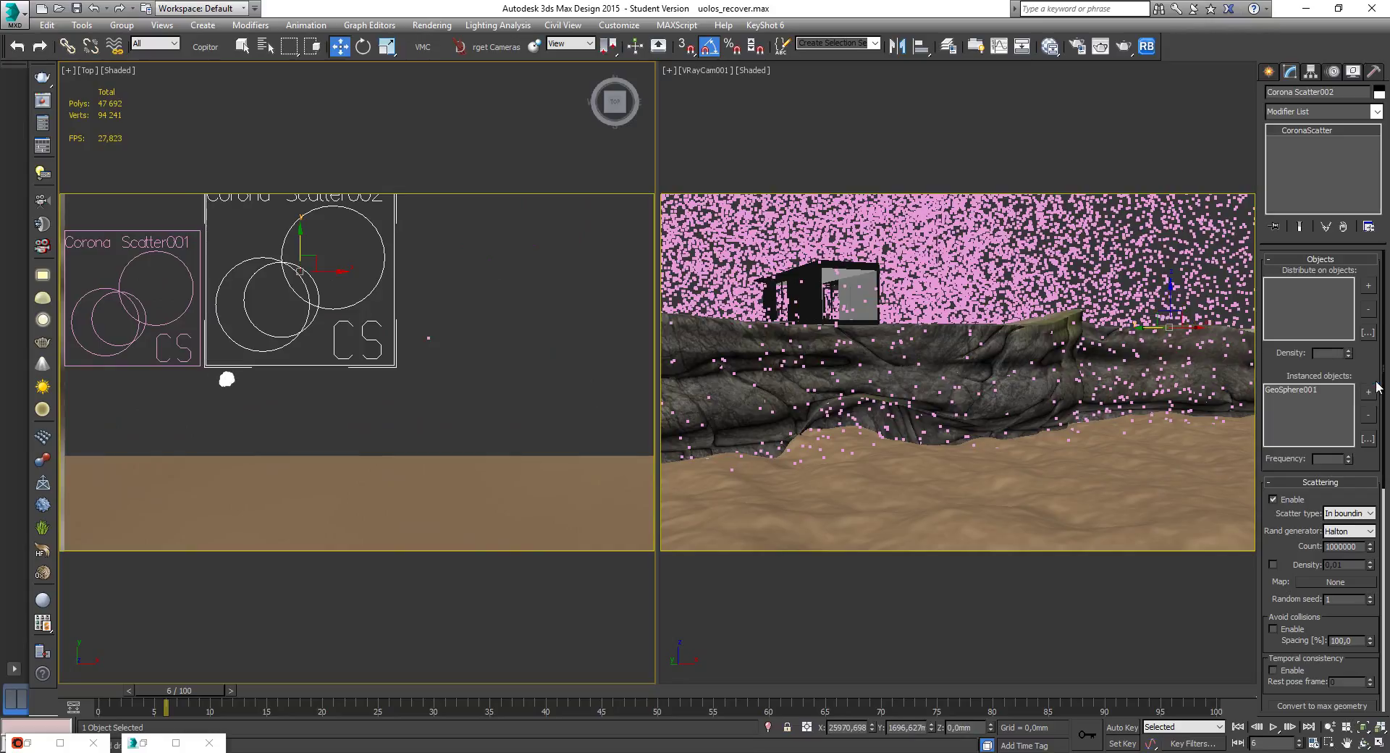
Set the foreground box, Box002, as the distribution object of the new Corona Scatter.
click(1368, 287)
scroll(433, 431, down, 5)
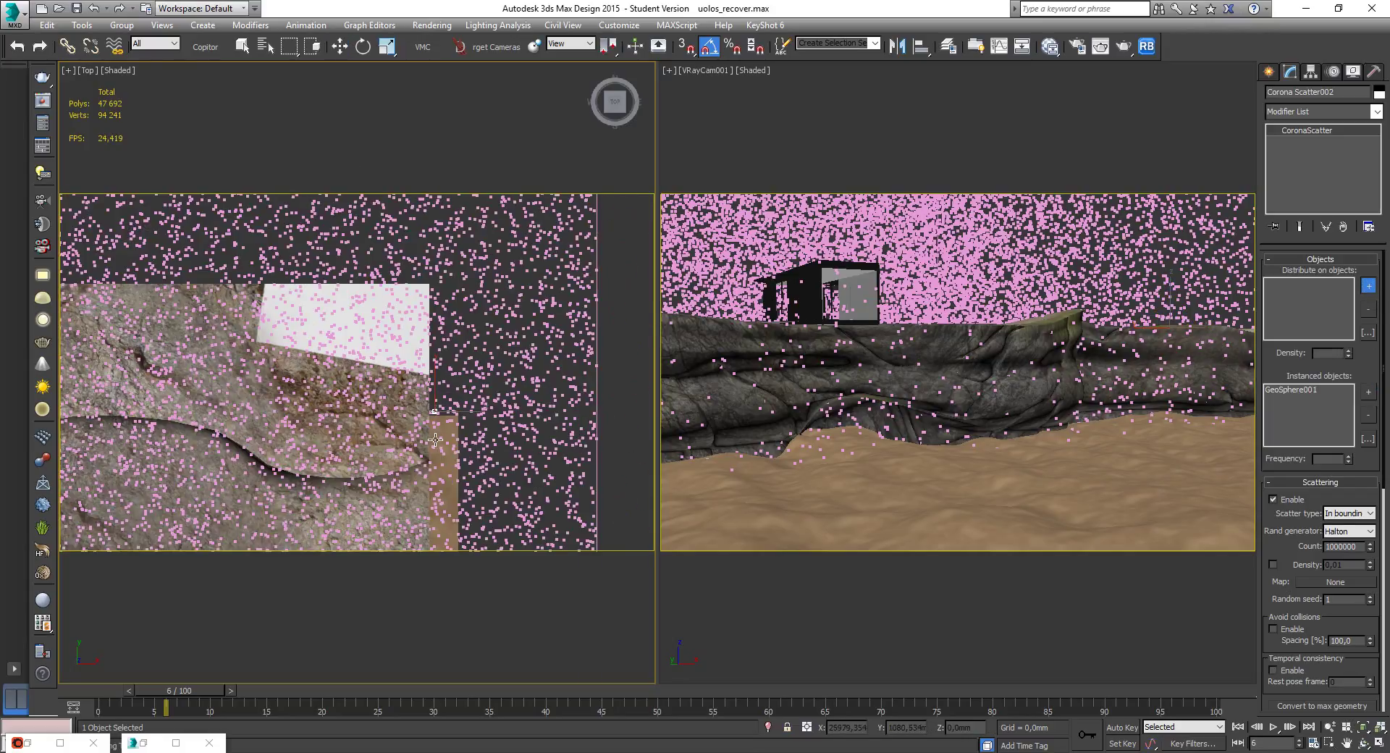
scroll(435, 440, down, 4)
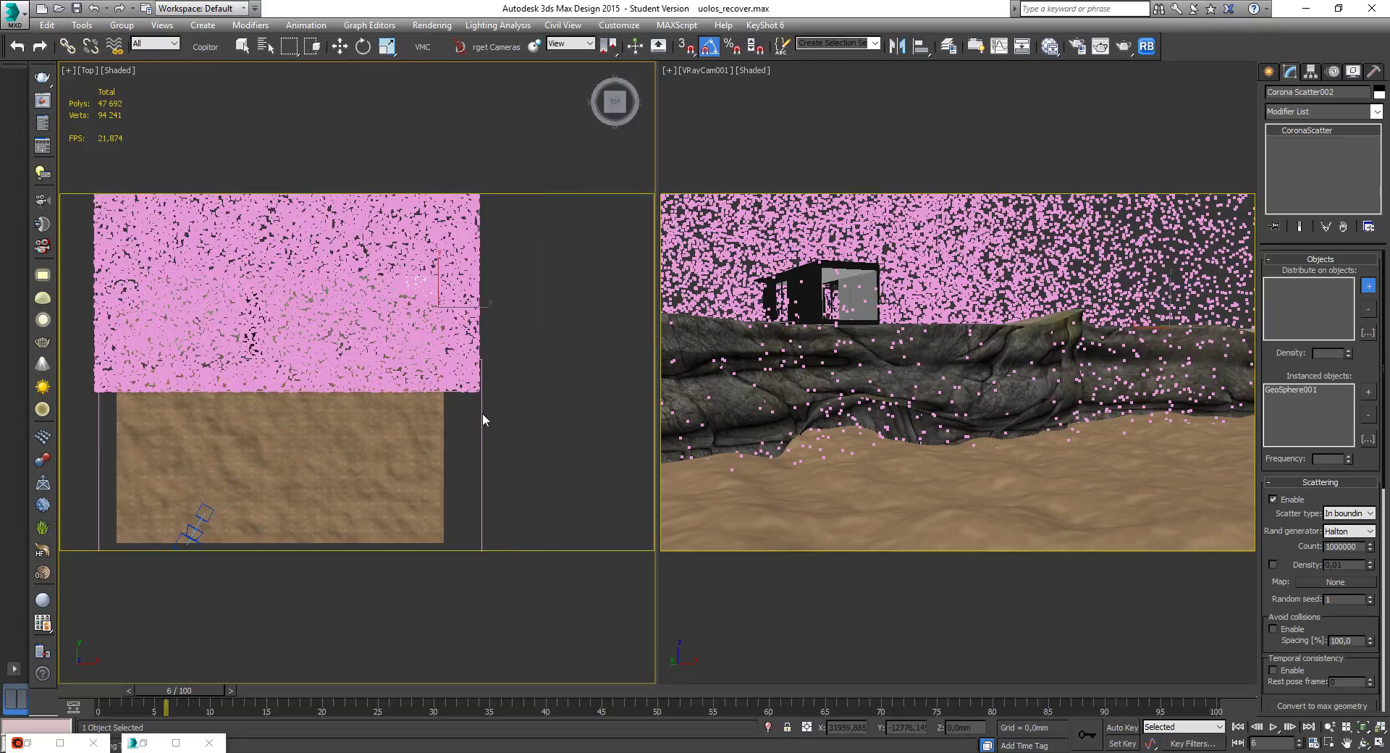
click(480, 411)
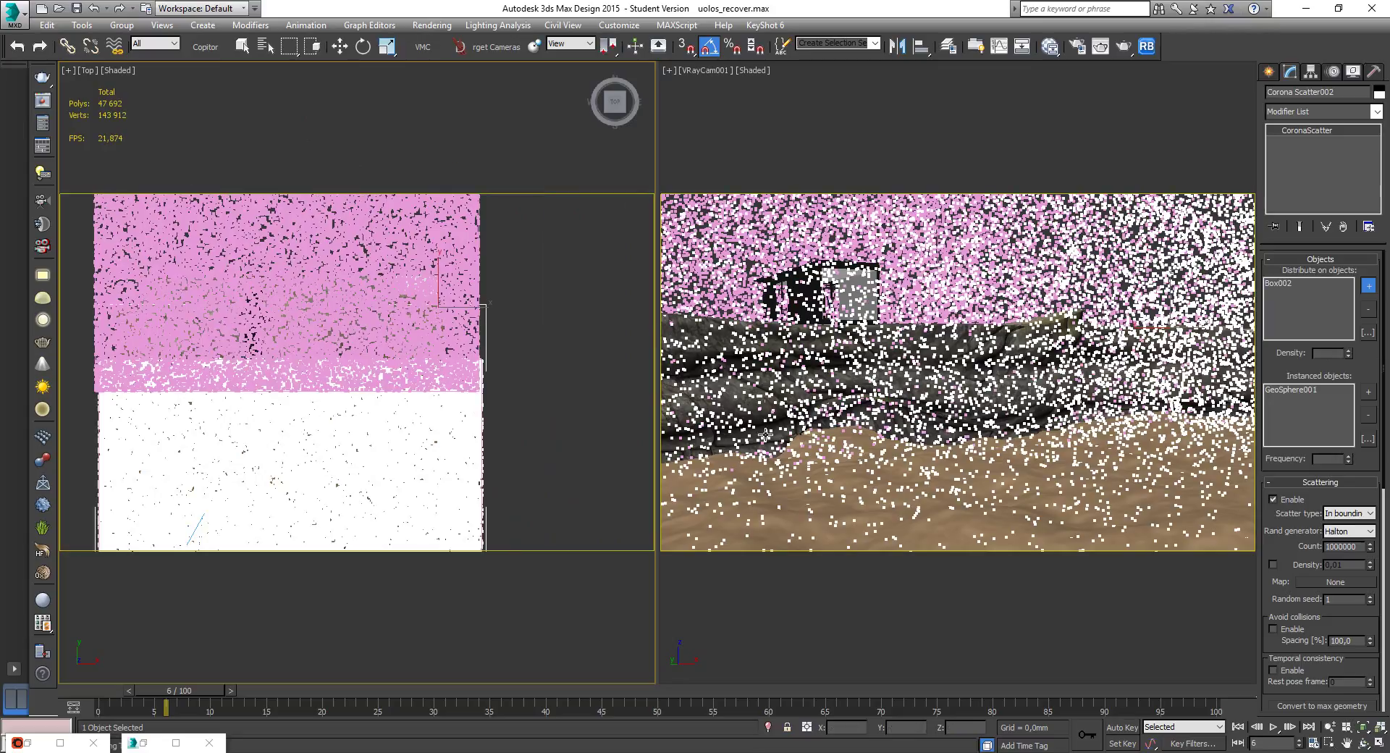
Keep Corona Scatter002's scatter type at In bounding box and set its count to 500000.
click(1351, 515)
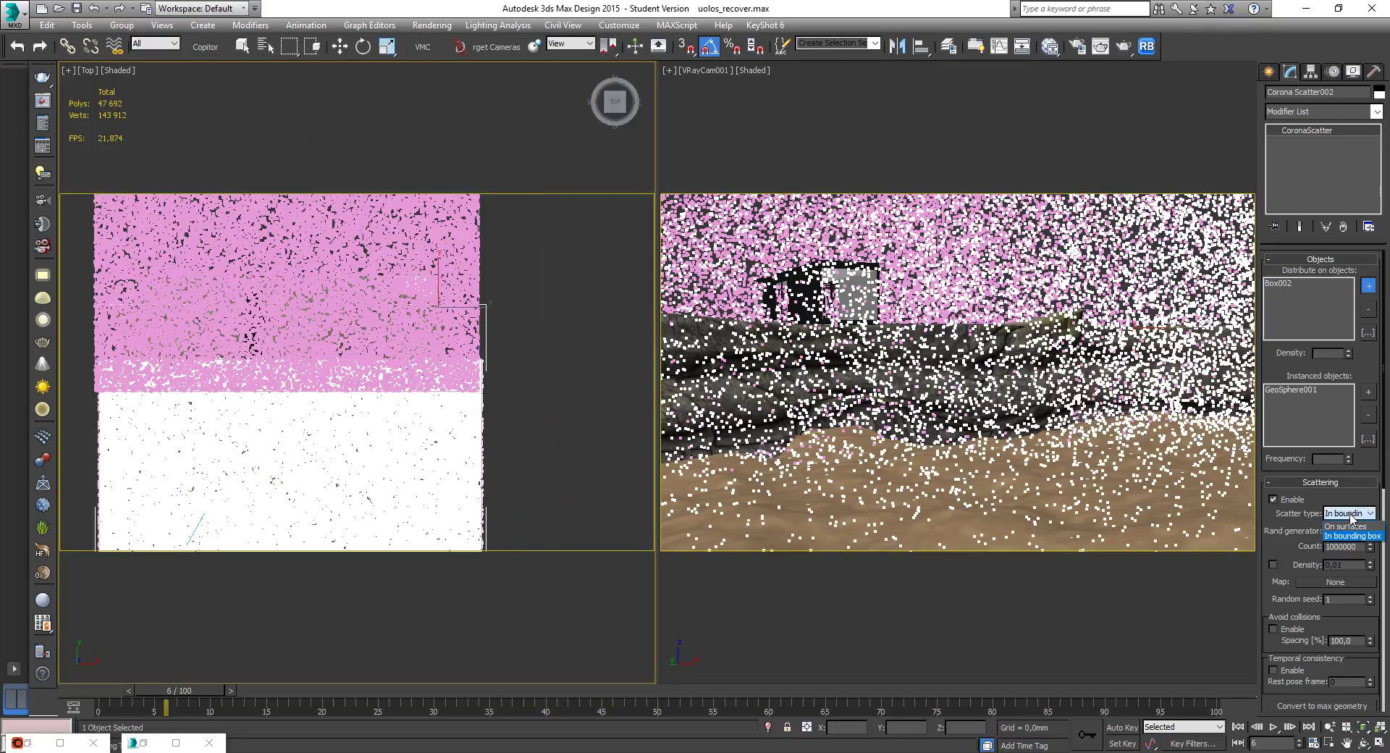
click(1346, 536)
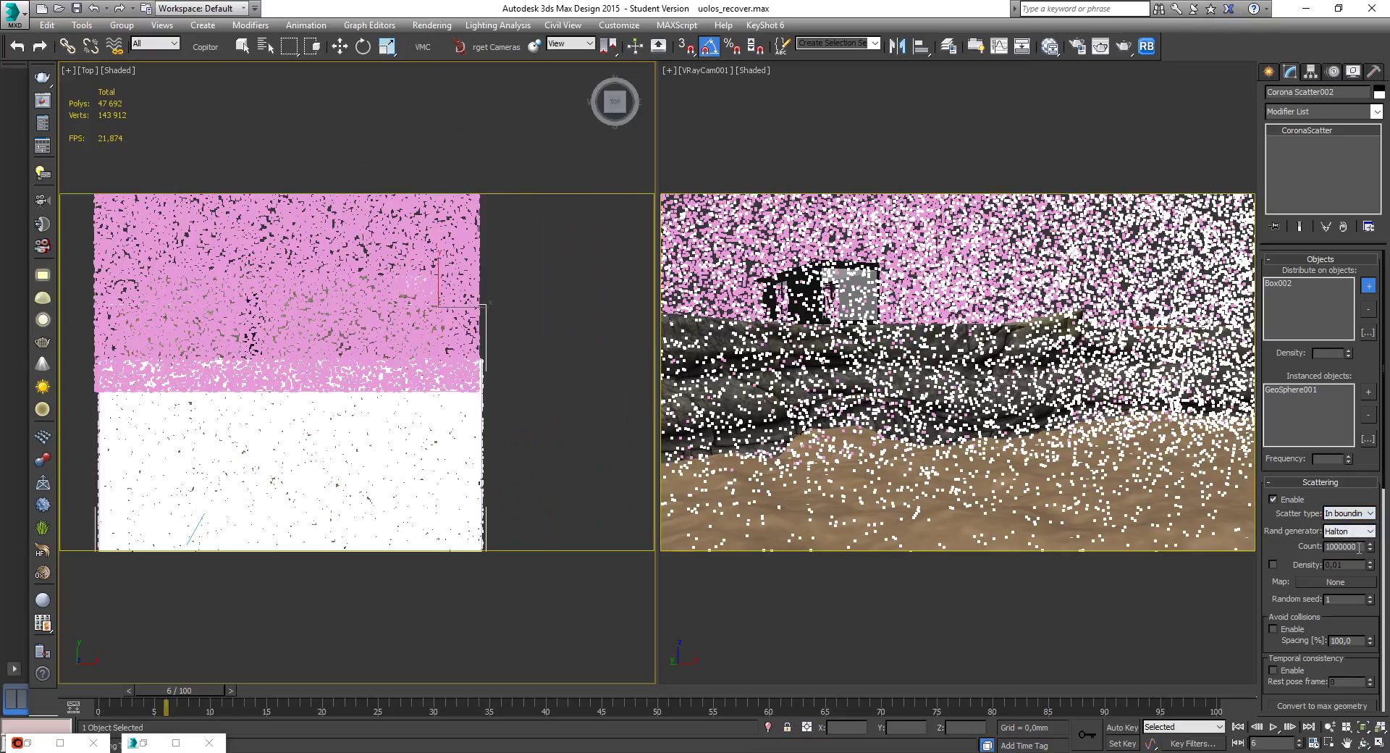
double_click(1361, 549)
text(500000)
key(Return)
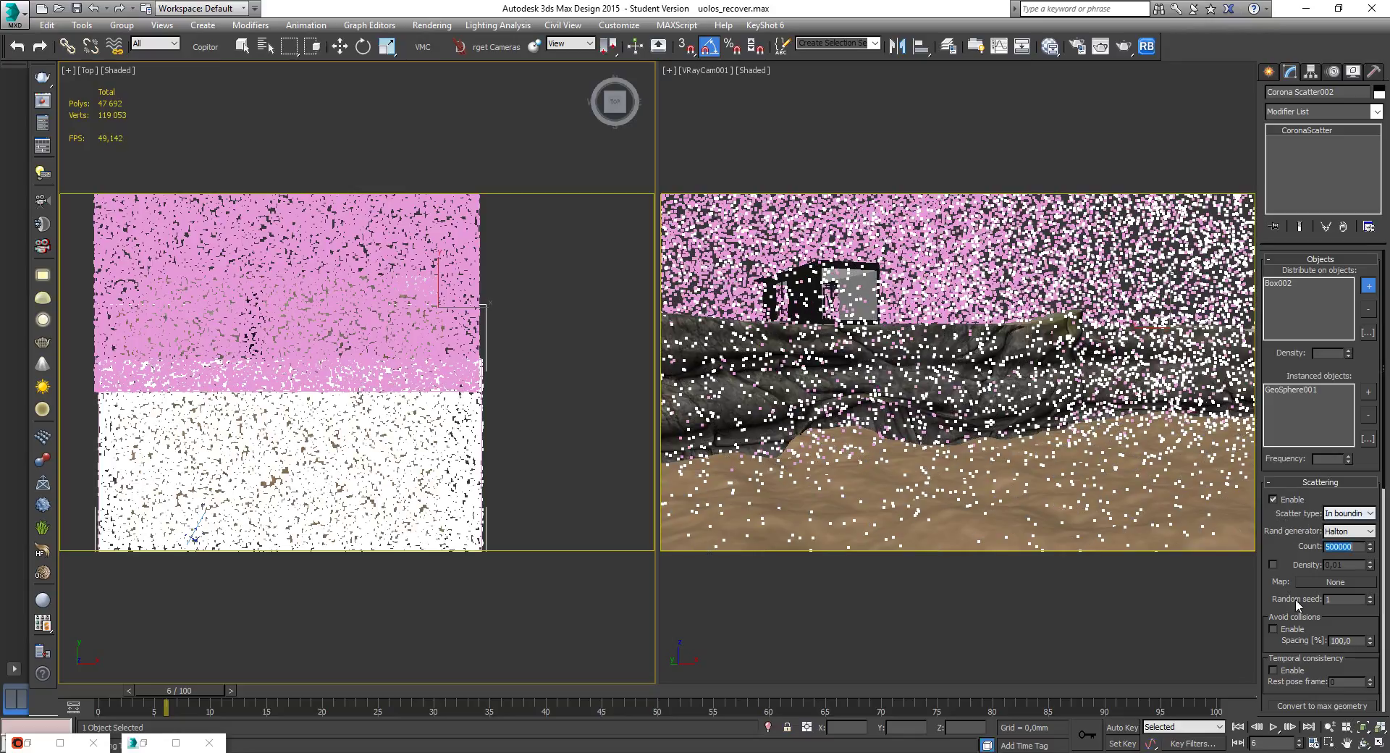
drag(1288, 554, 1313, 527)
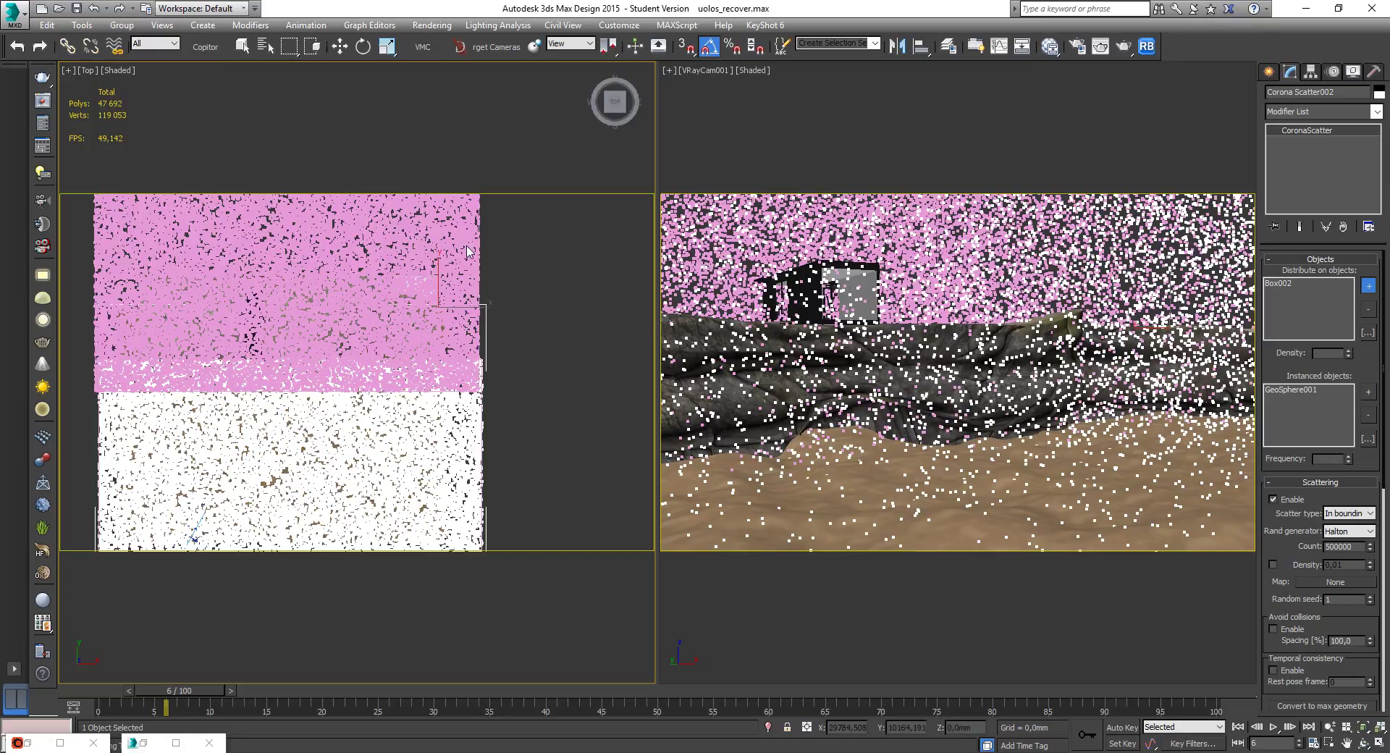
Try adding Box001 to Corona Scatter002's distribution objects alongside Box002.
click(478, 223)
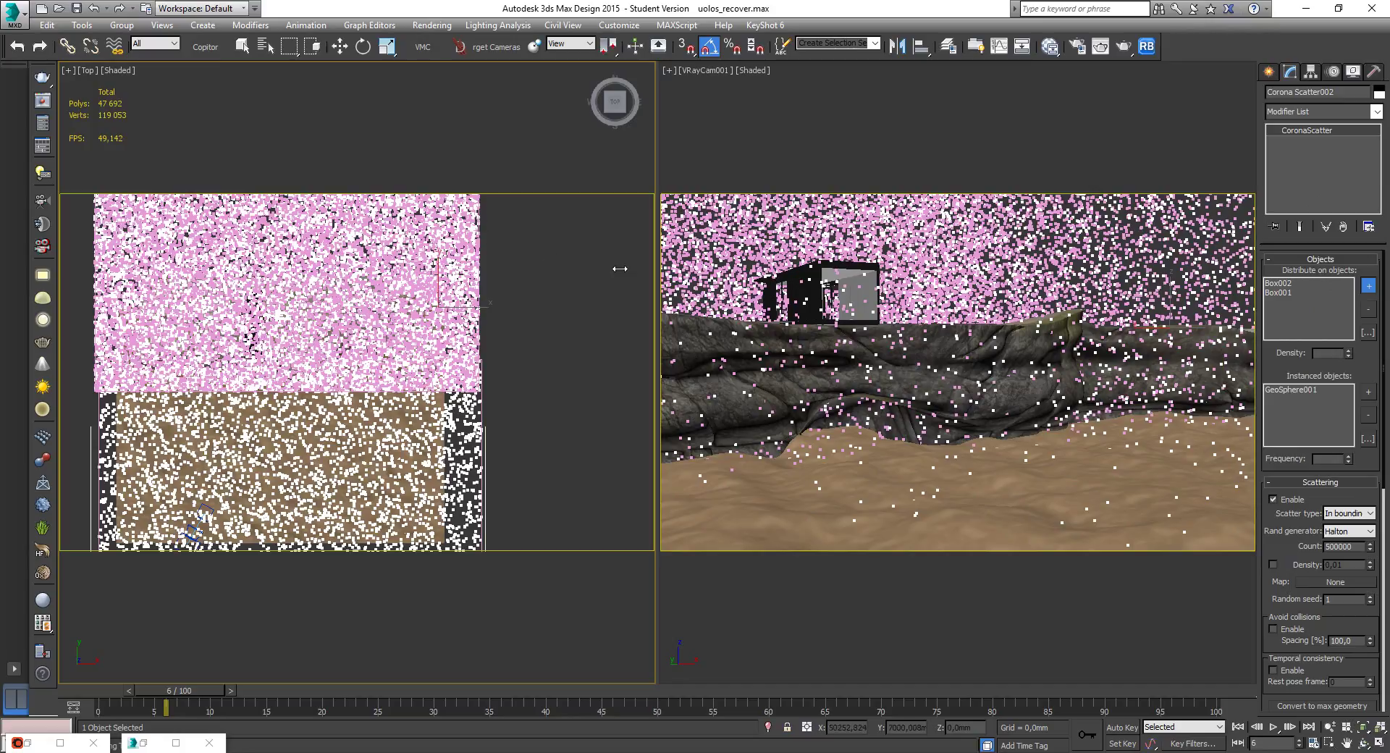
middle_drag(309, 419, 346, 440)
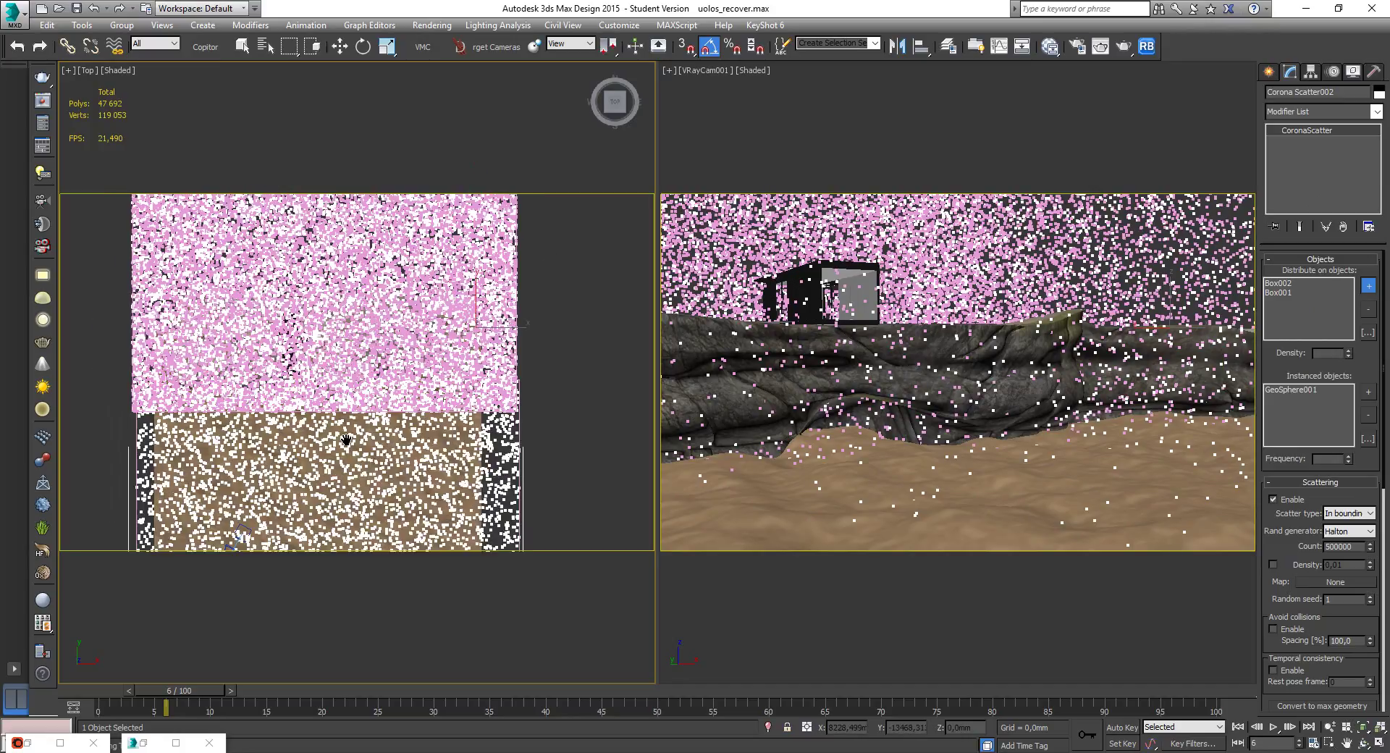
scroll(552, 279, up, 5)
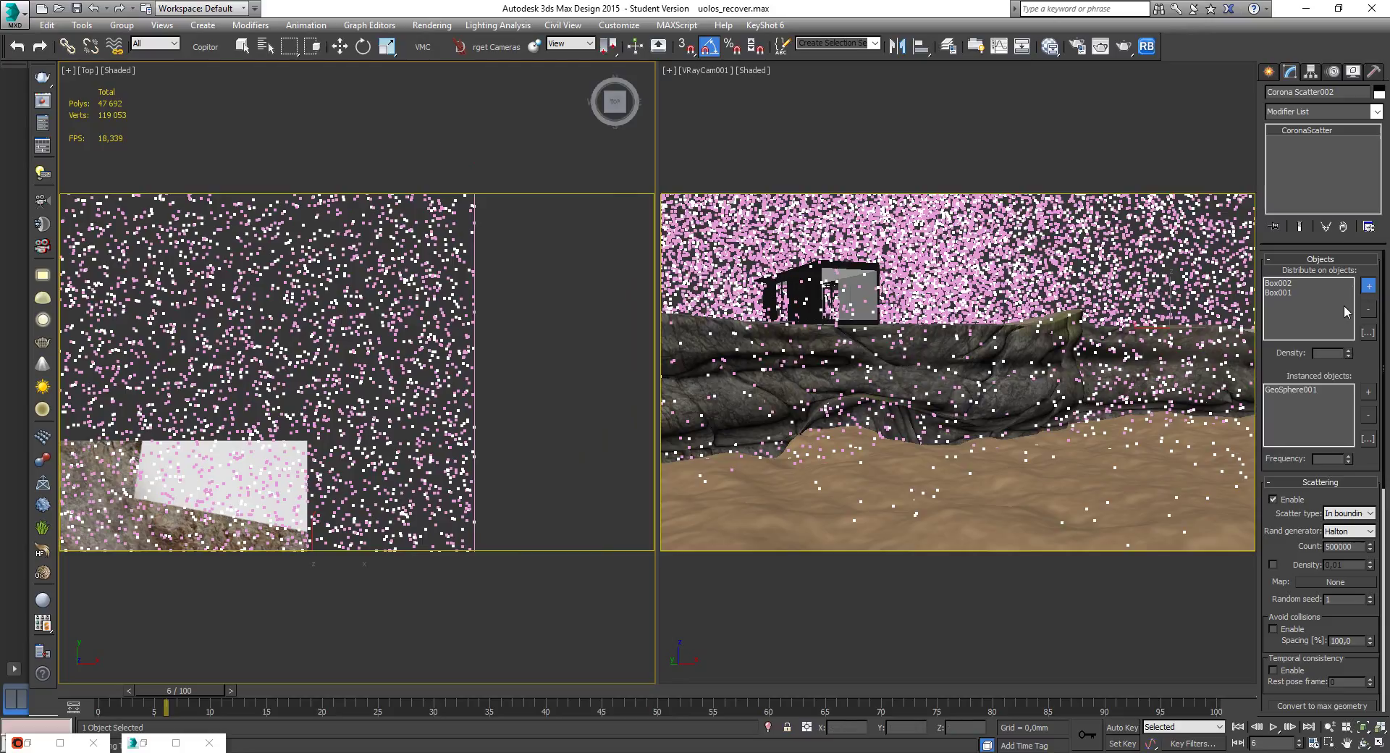
Undo Corona Scatter002's last count change and remove Box001 from its distribution objects.
key(ctrl+z)
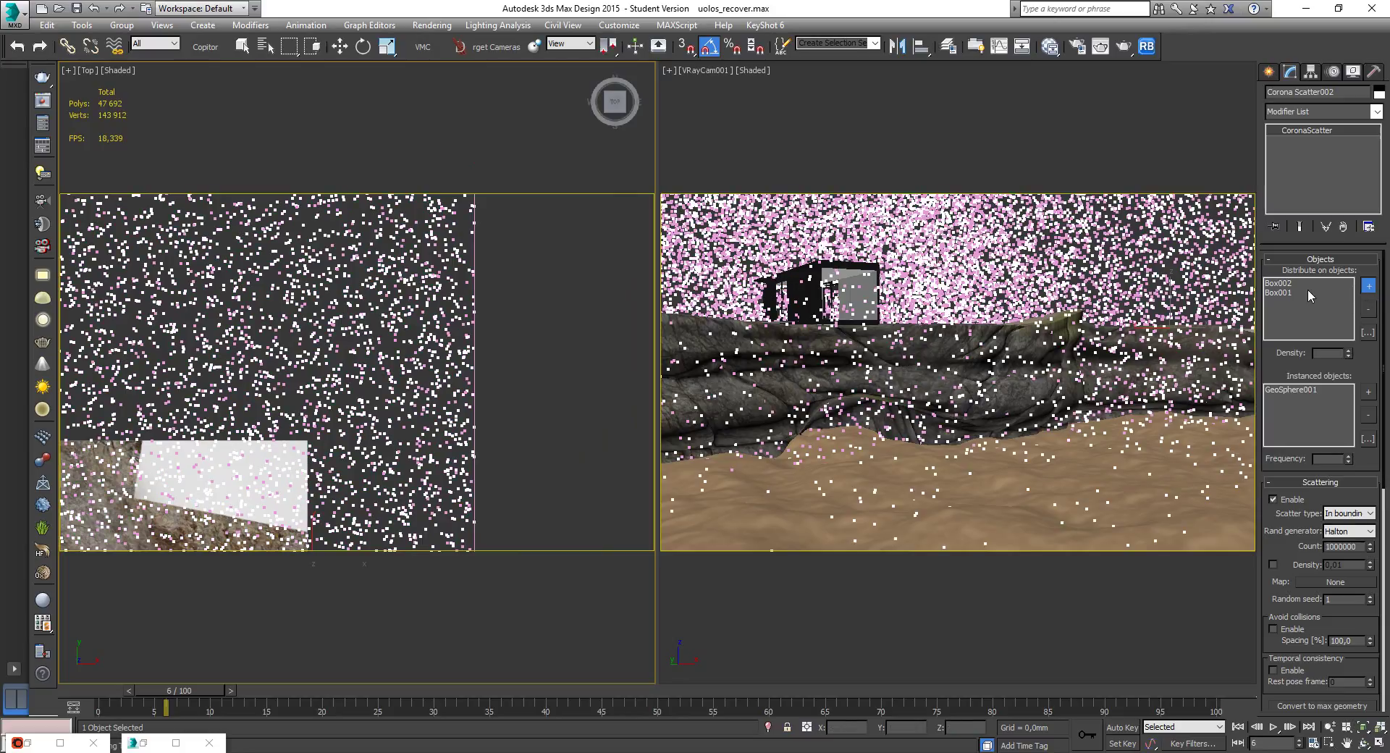
click(1287, 294)
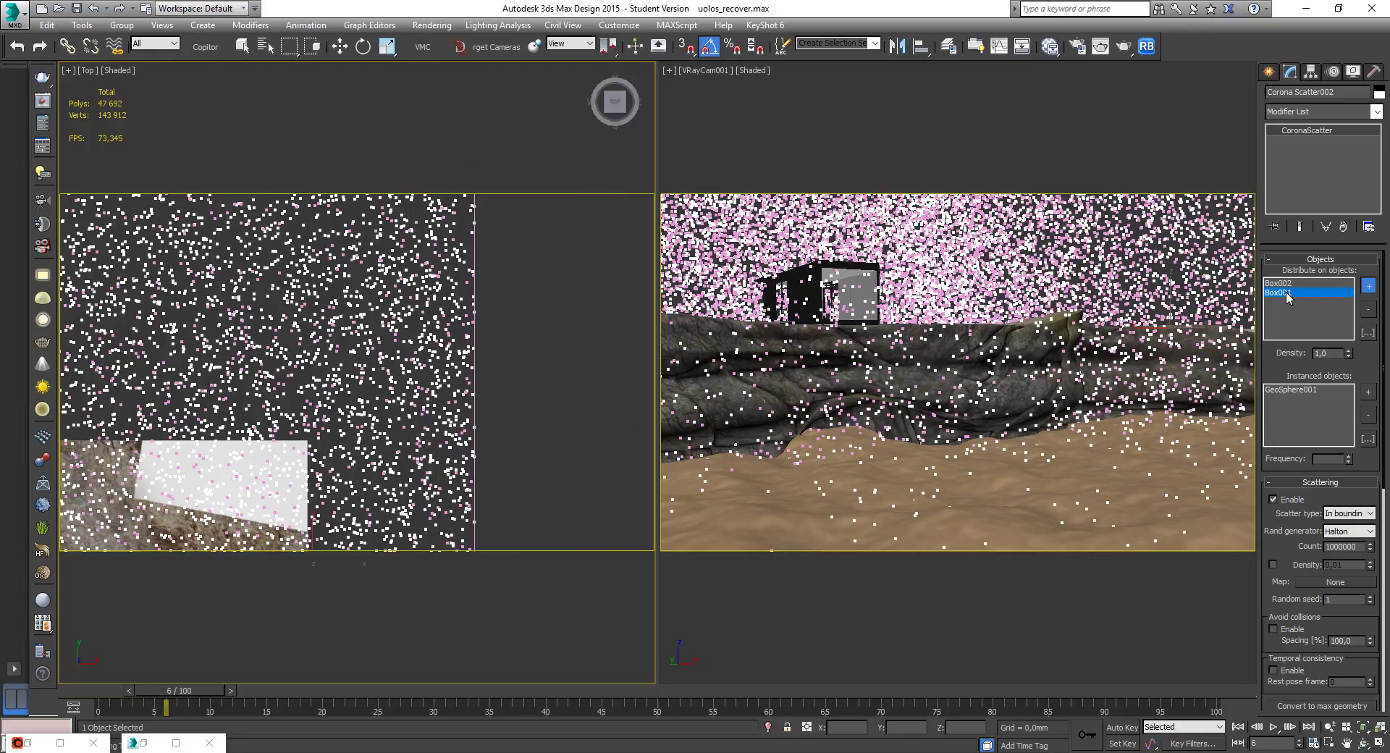
click(1369, 308)
key(w)
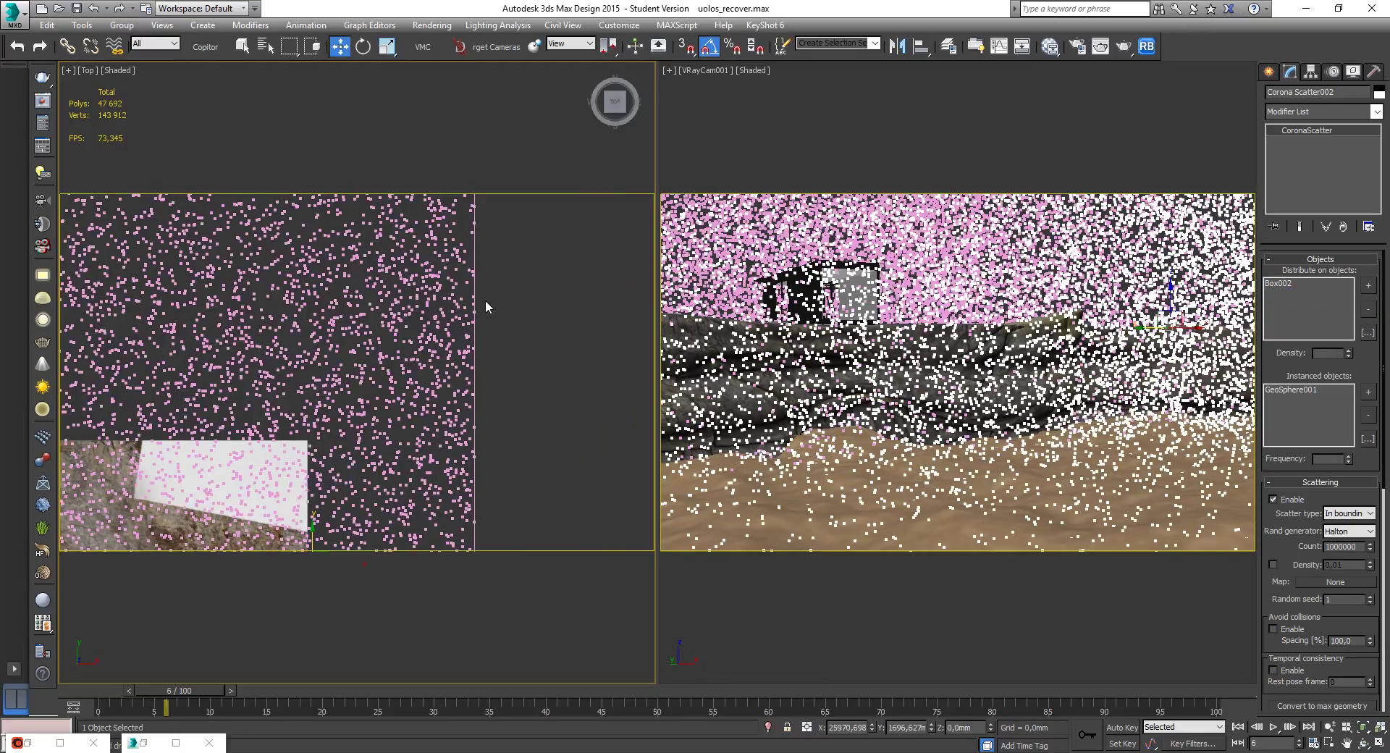
Select Corona Scatter001 in the top view, set its count to 5000000, and activate the camera view.
scroll(507, 289, down, 2)
click(533, 308)
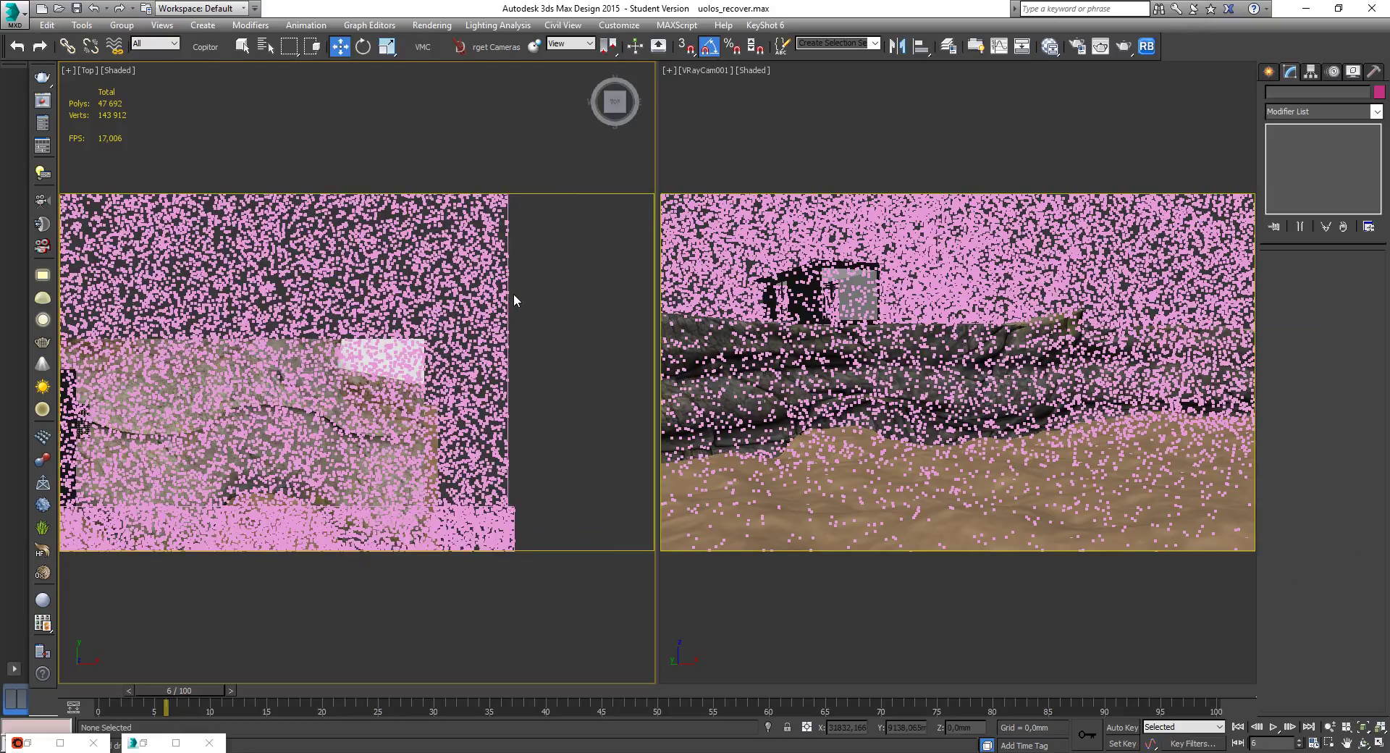
click(501, 280)
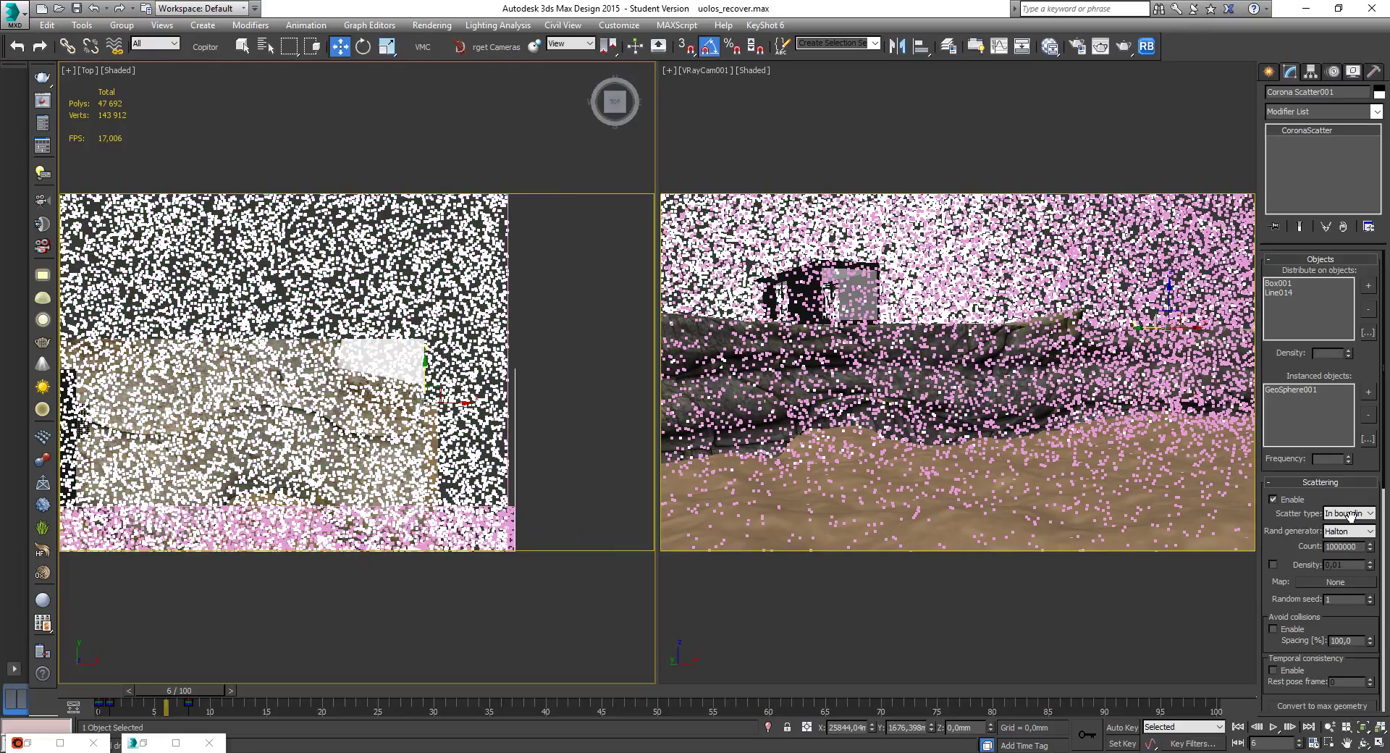
double_click(1328, 546)
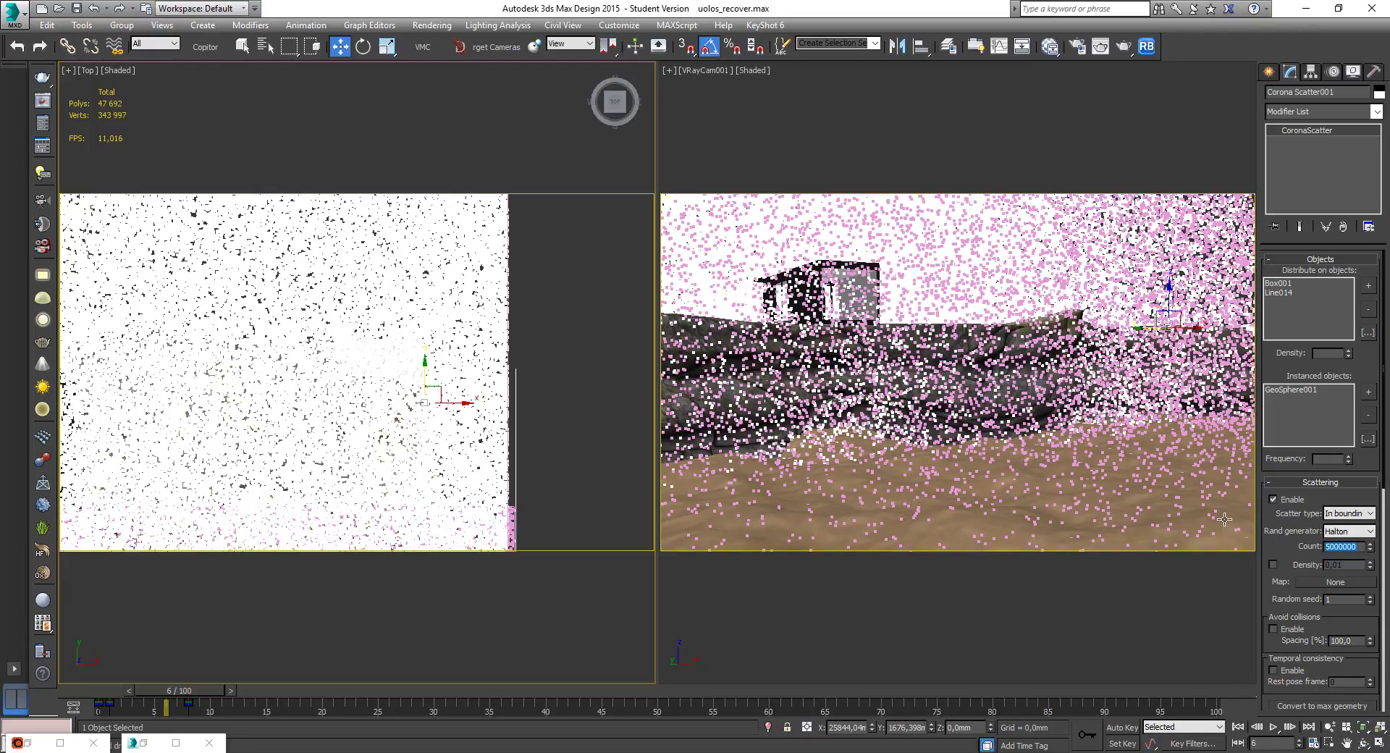
click(945, 490)
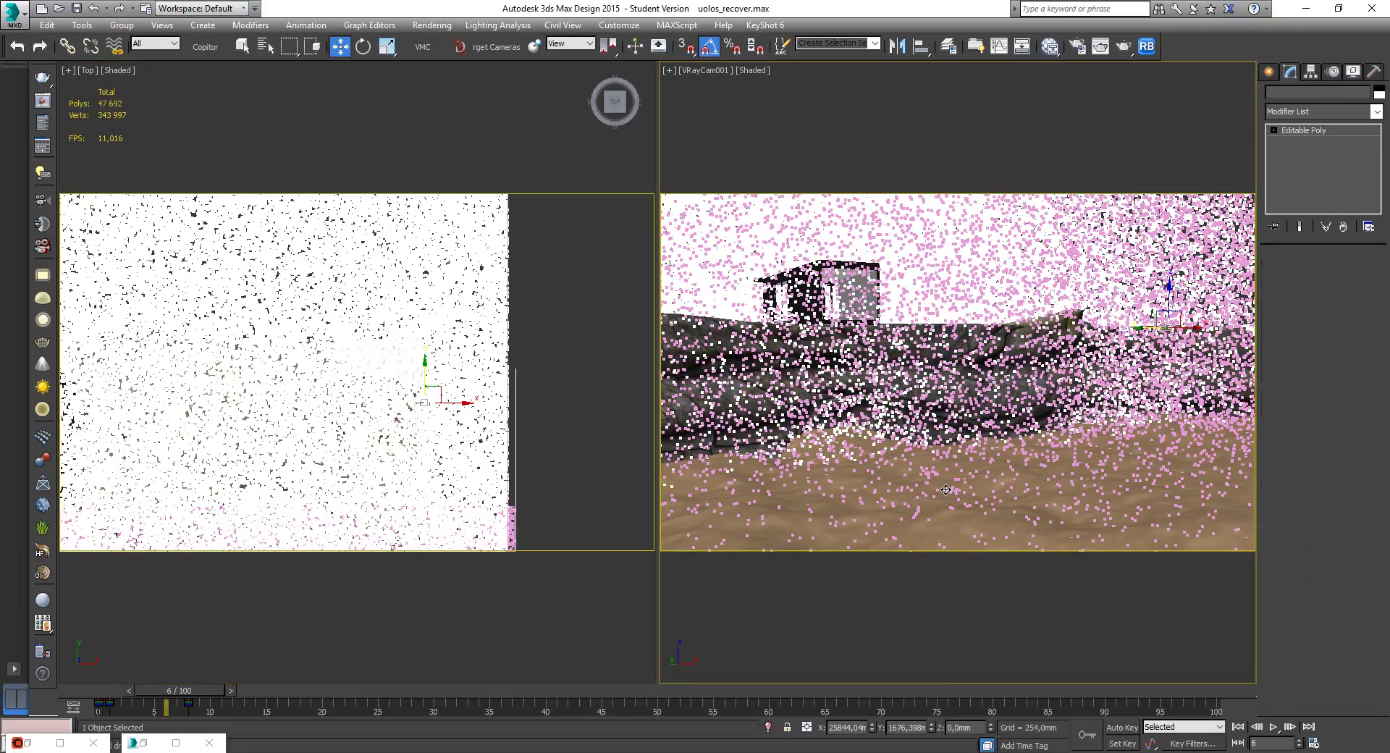
click(1250, 278)
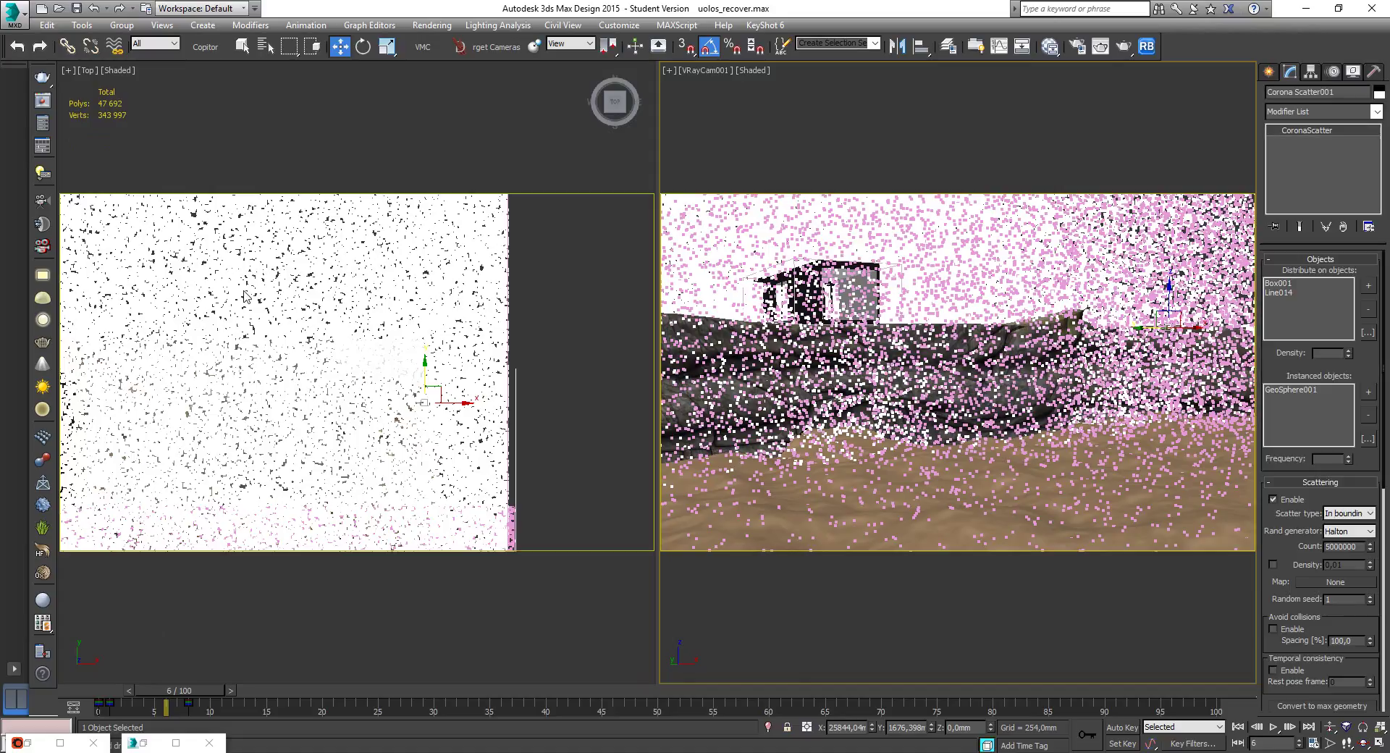
Select Corona Scatter002 in the top view and set its count to 500000.
middle_drag(308, 277, 316, 258)
scroll(507, 371, down, 2)
scroll(504, 440, down, 3)
click(516, 448)
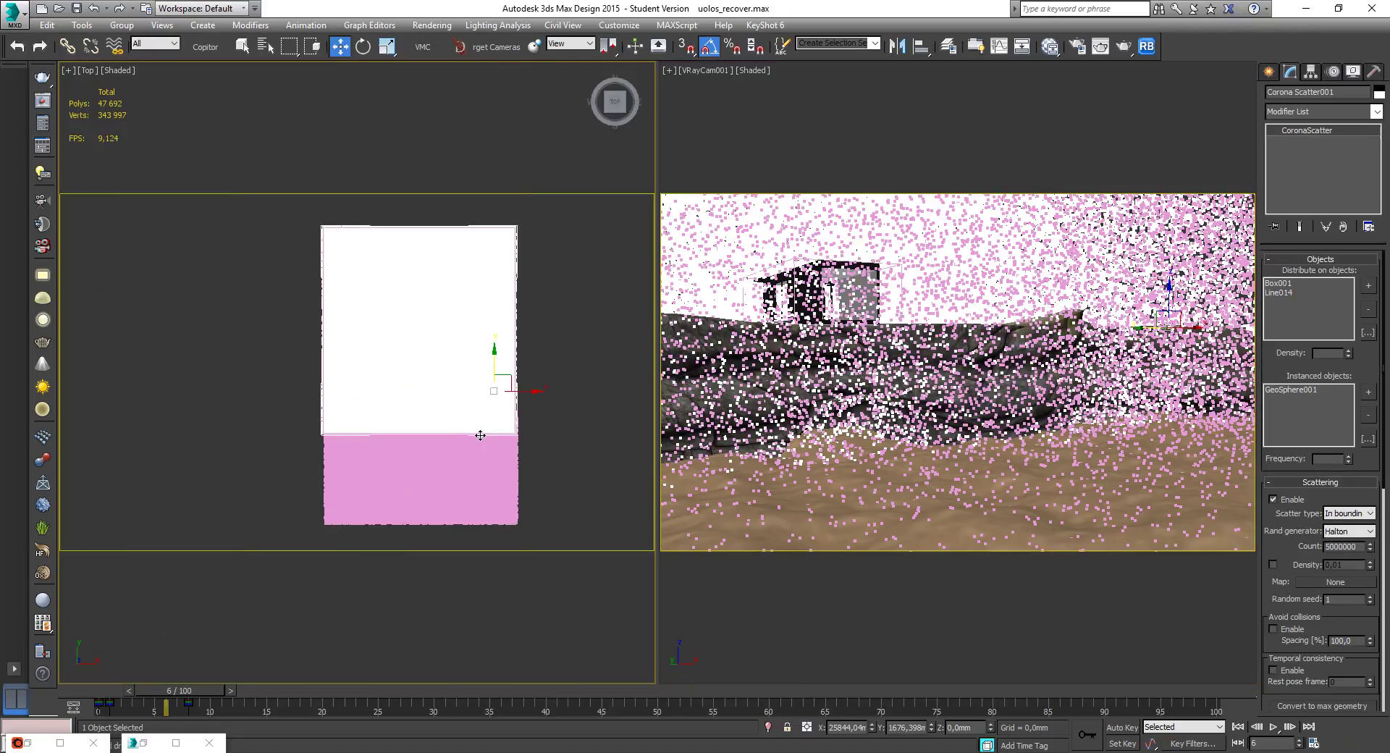
click(511, 437)
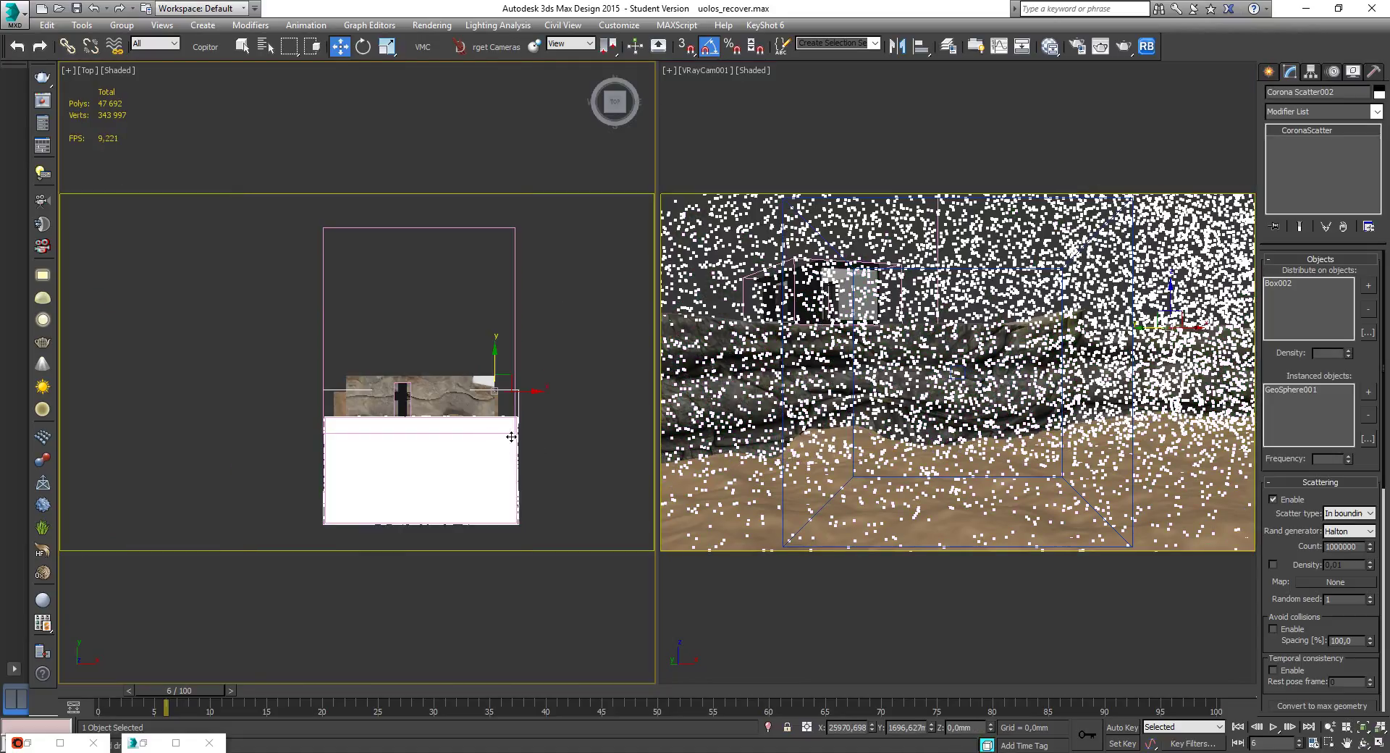
double_click(1358, 547)
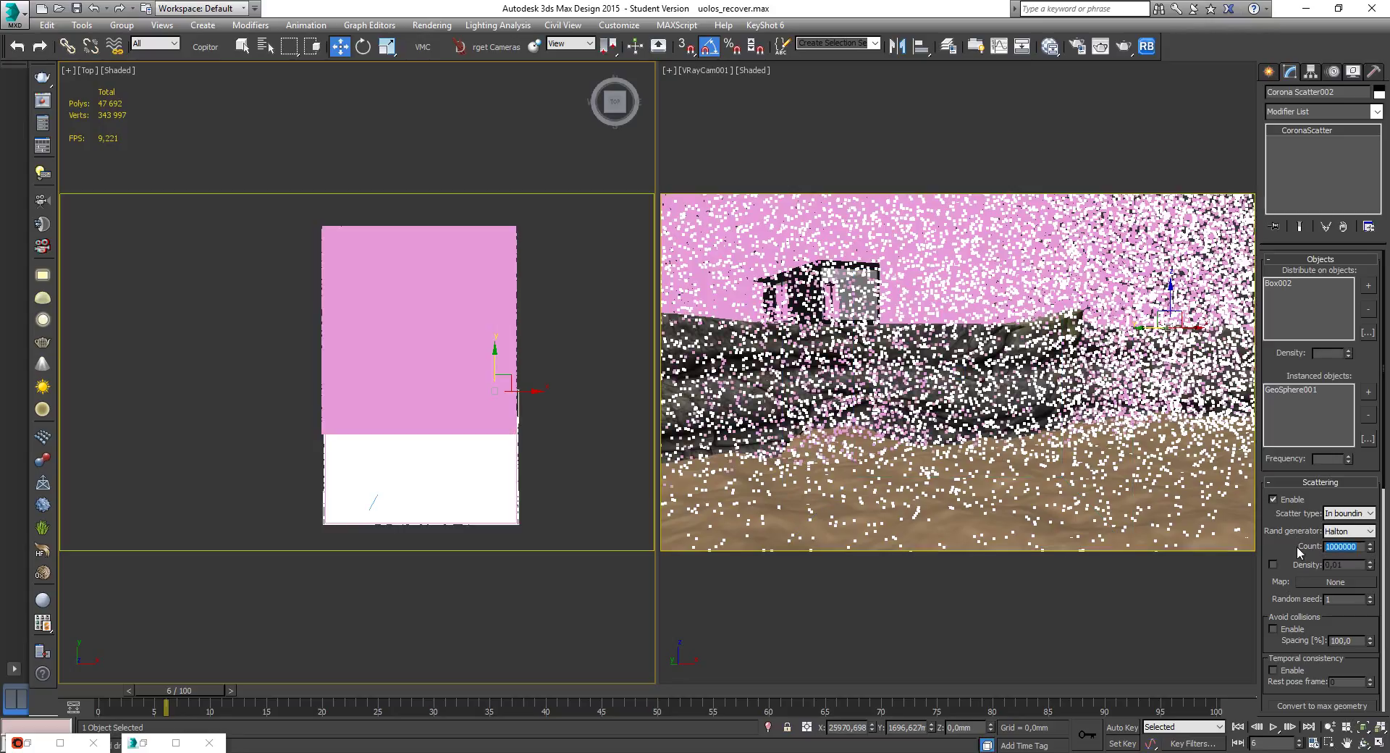
text(5)
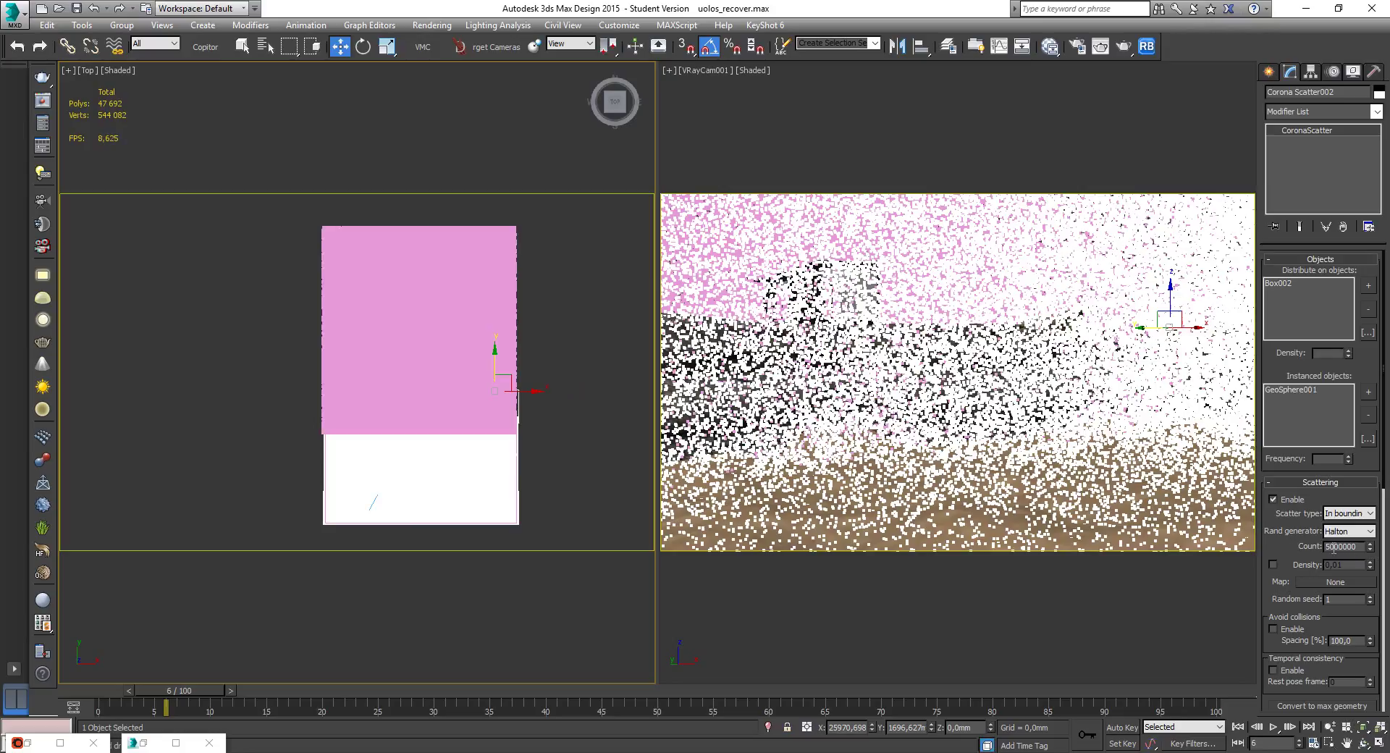
drag(1331, 547, 1317, 550)
key(Return)
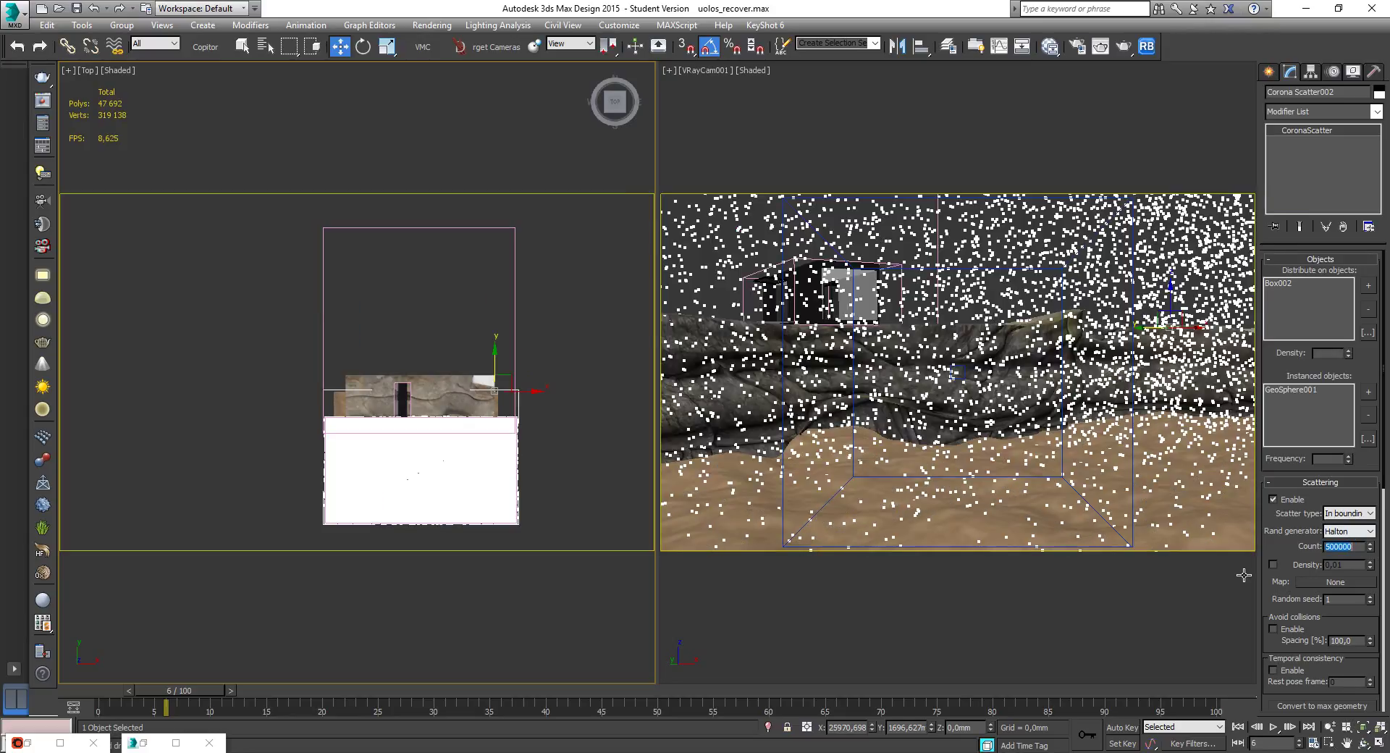
Select VRayCam001 from its viewport and review its focus, exposure, bokeh and sampling parameters.
scroll(413, 455, up, 3)
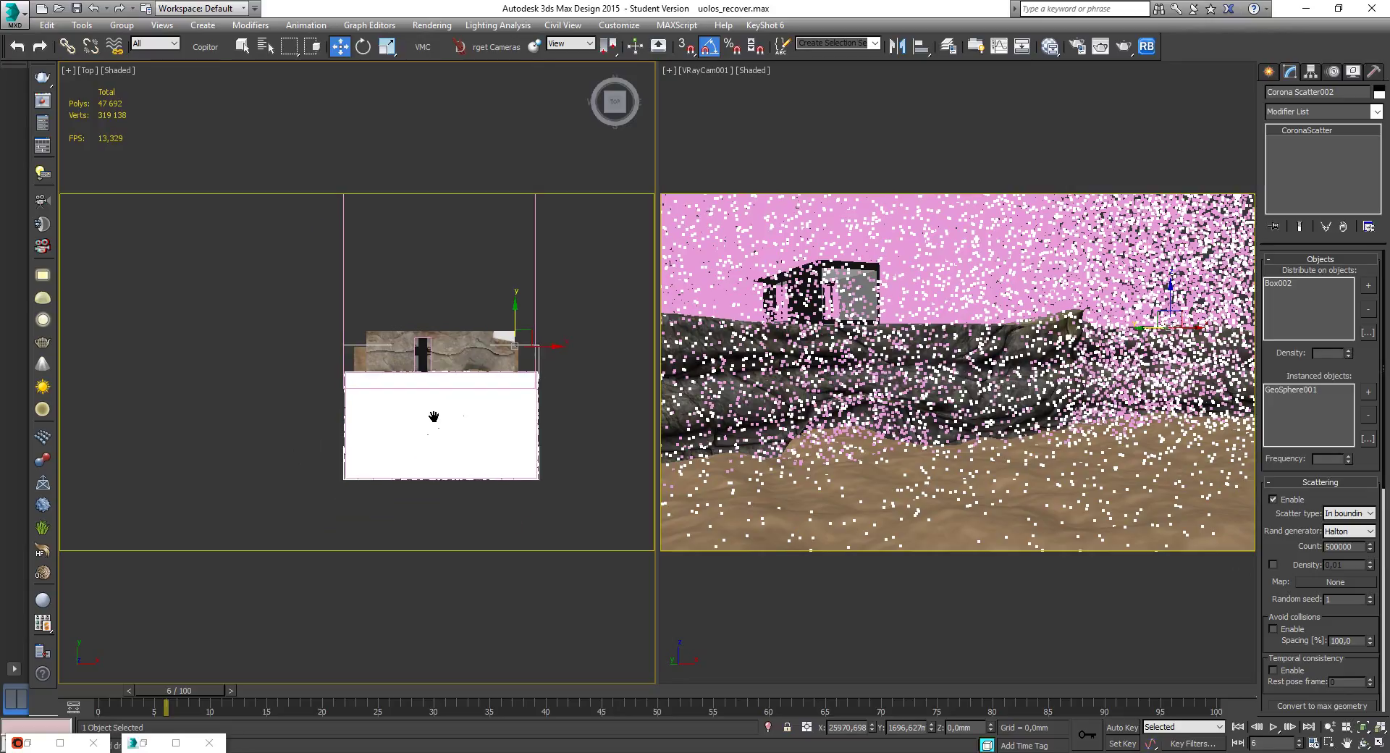
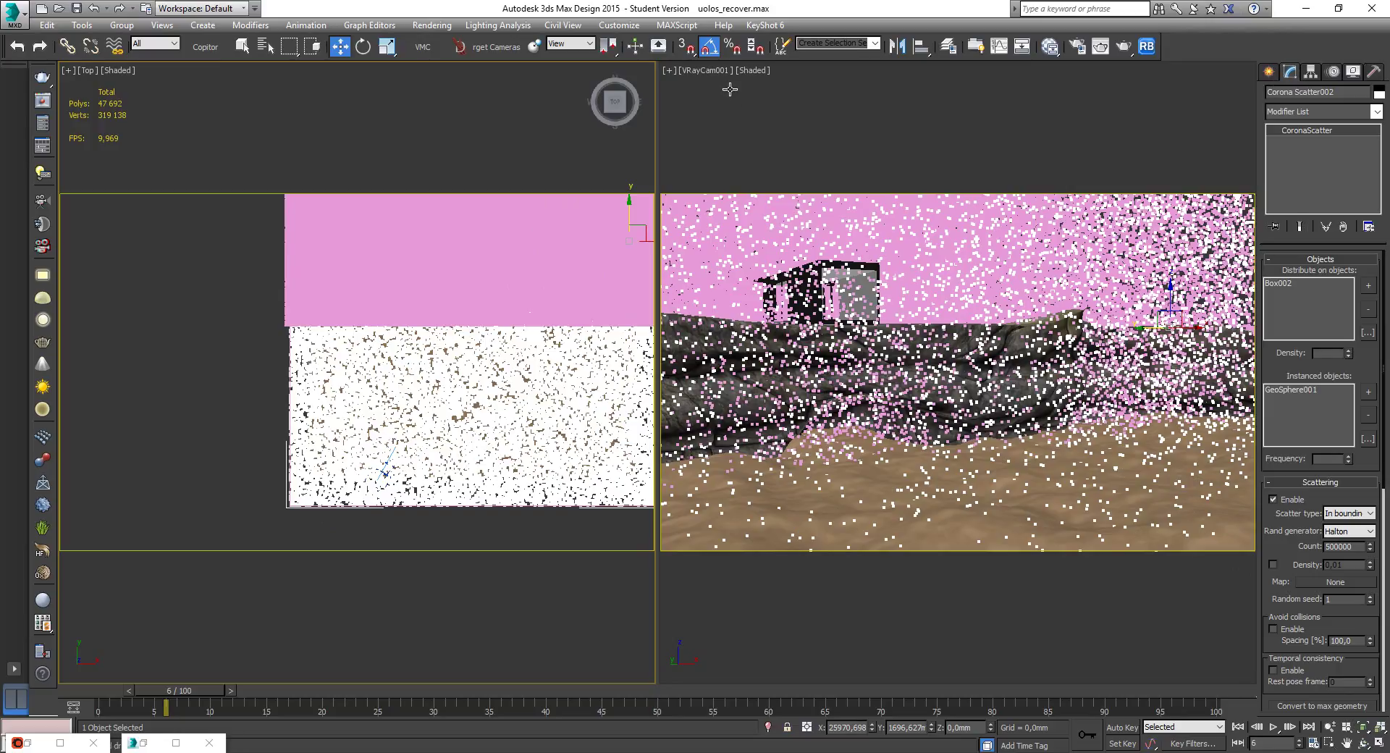
right_click(699, 80)
click(698, 80)
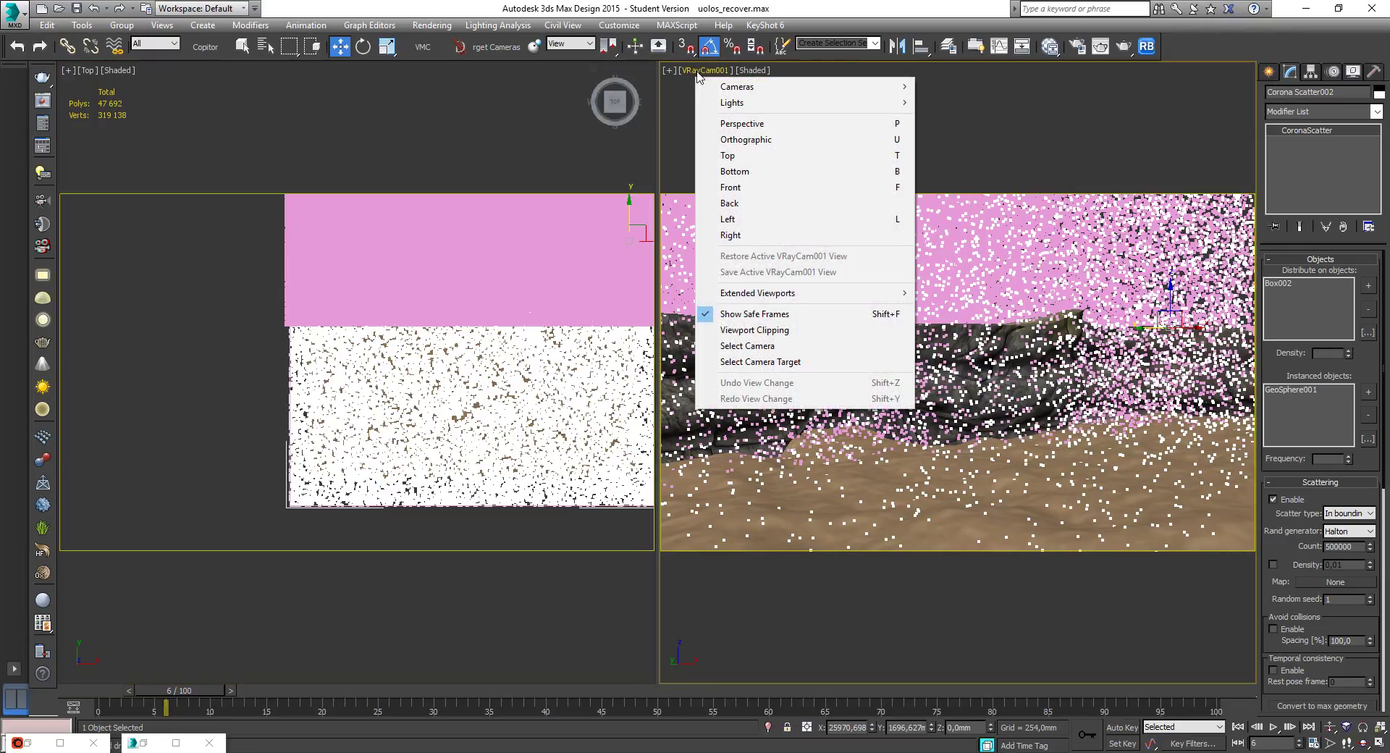
click(748, 346)
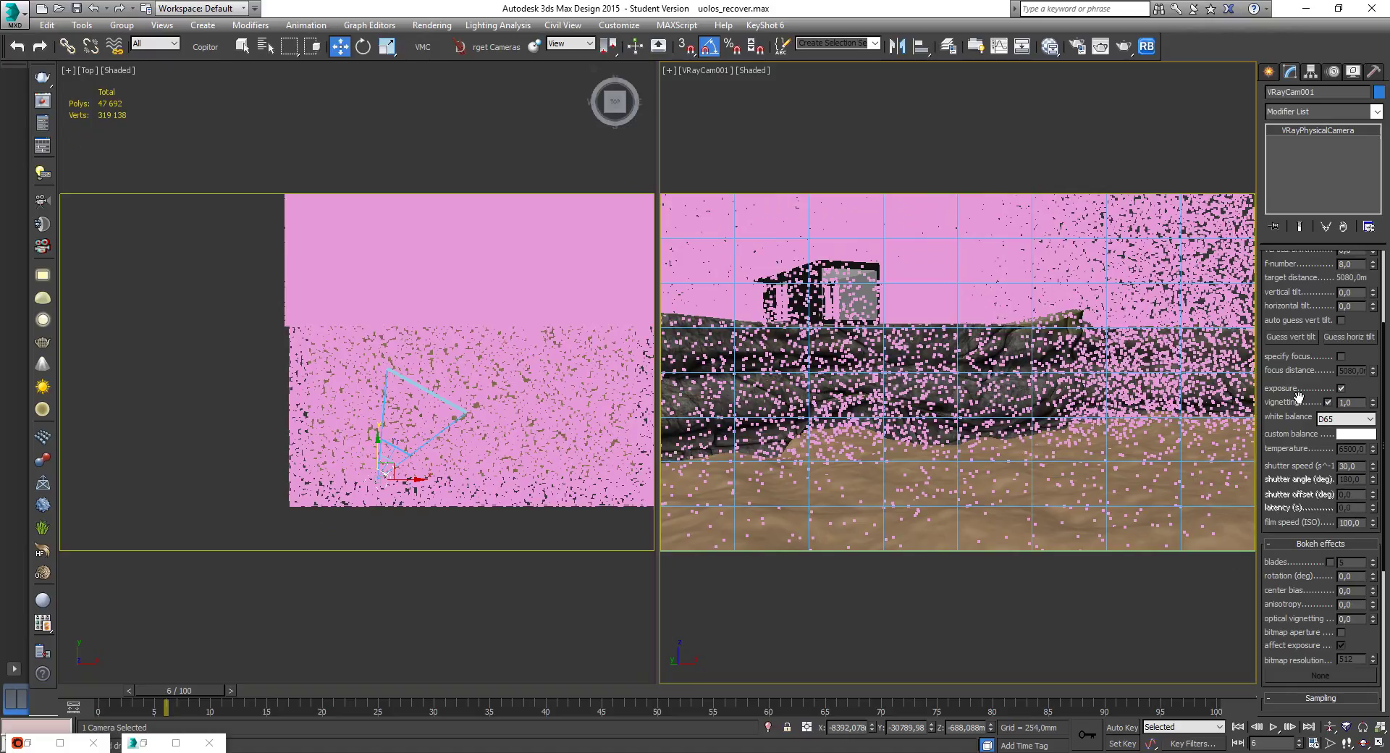
drag(1298, 373, 1313, 249)
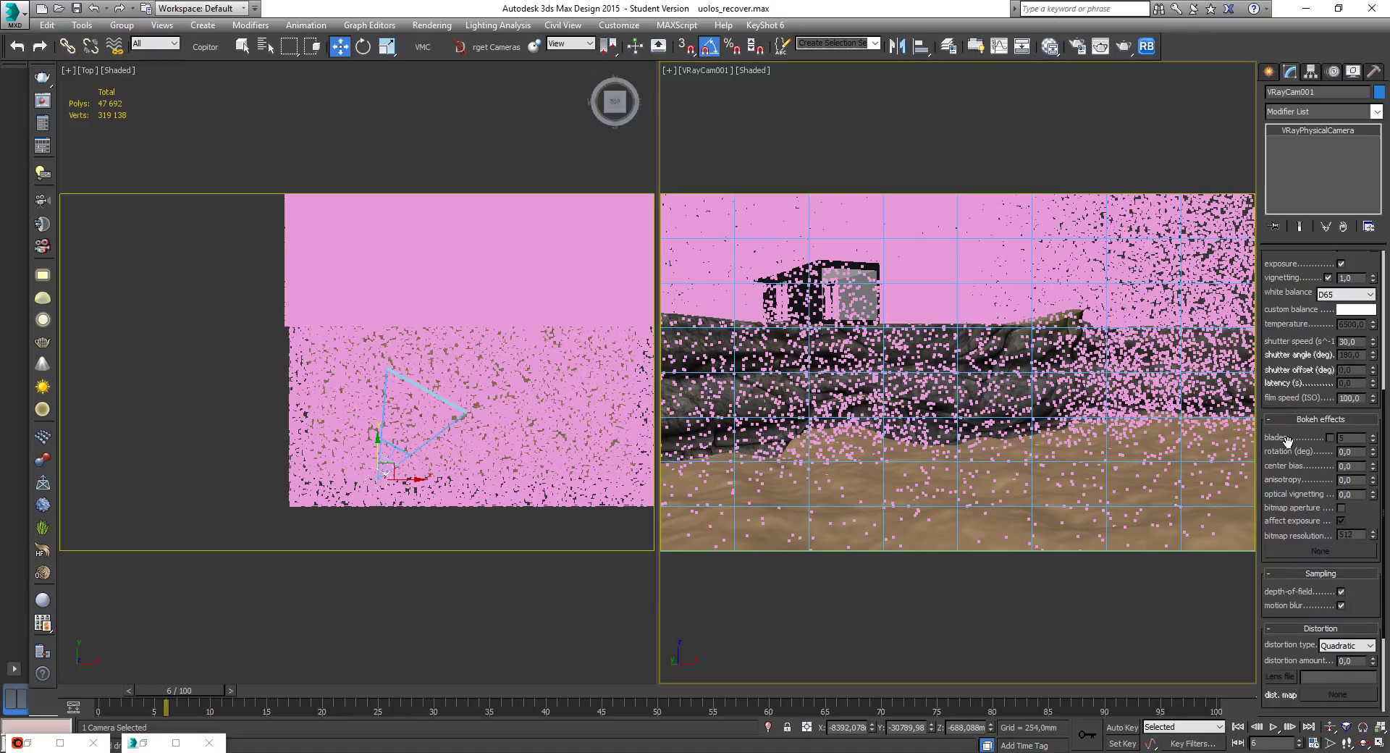
drag(1291, 439, 1291, 605)
Locate the two scatter icons beside the cliff in the top view and disable scattering for Corona Scatter002 and Corona Scatter001.
middle_drag(471, 466, 426, 507)
scroll(403, 407, down, 2)
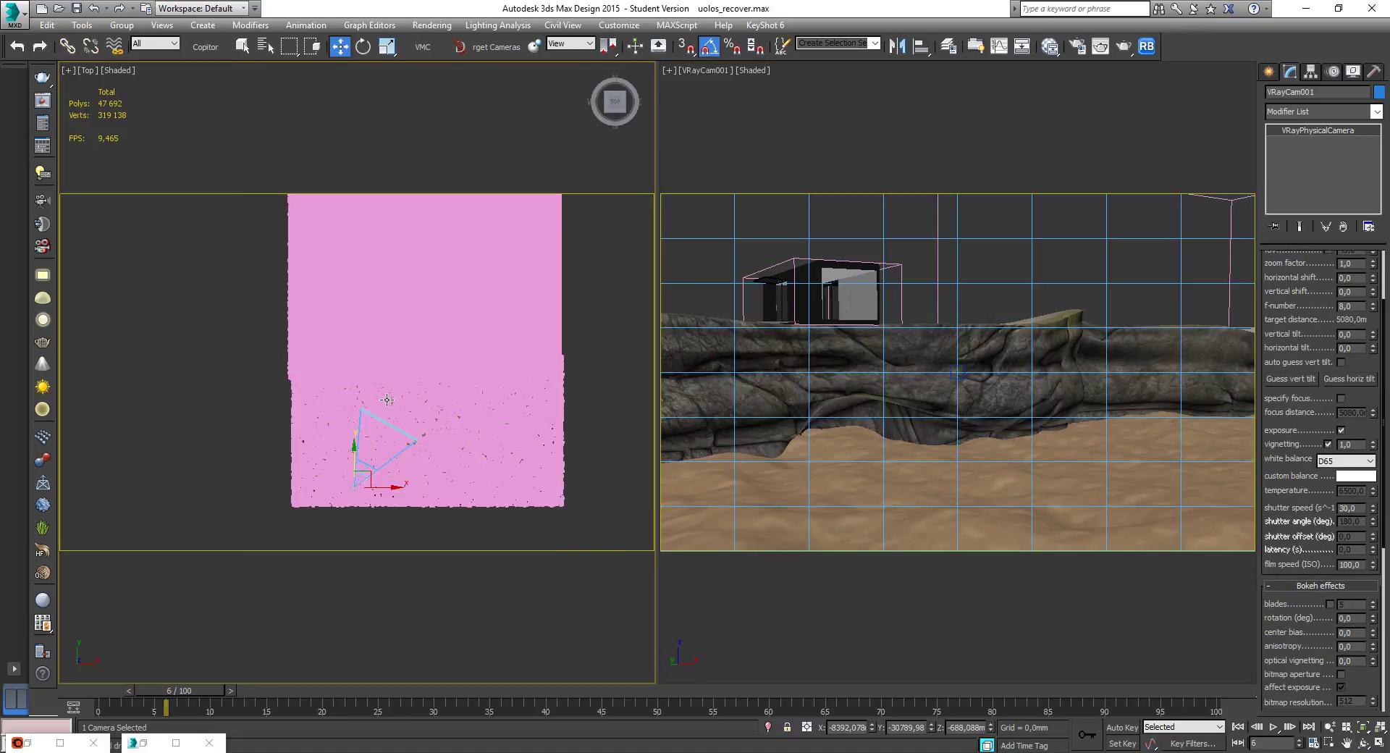
scroll(385, 396, up, 2)
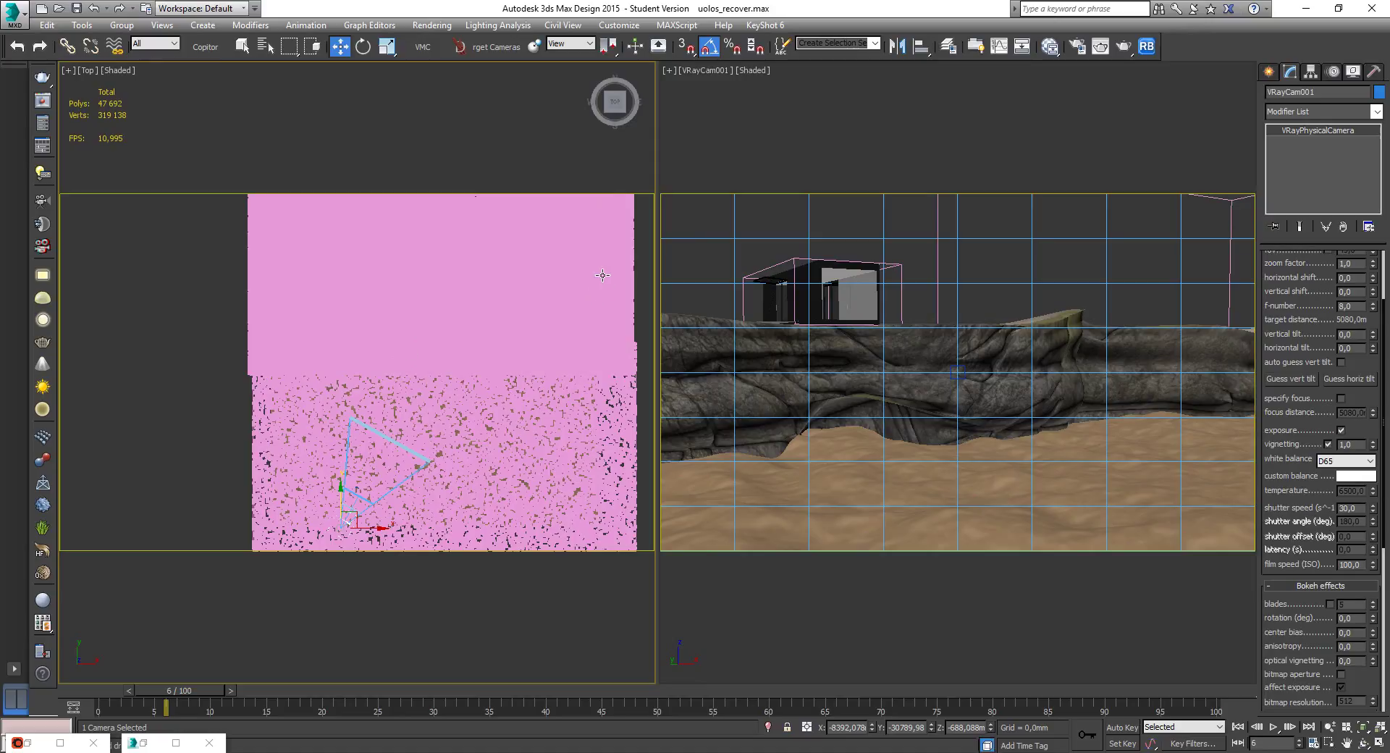
middle_drag(602, 275, 565, 497)
middle_drag(496, 237, 522, 408)
scroll(527, 489, up, 2)
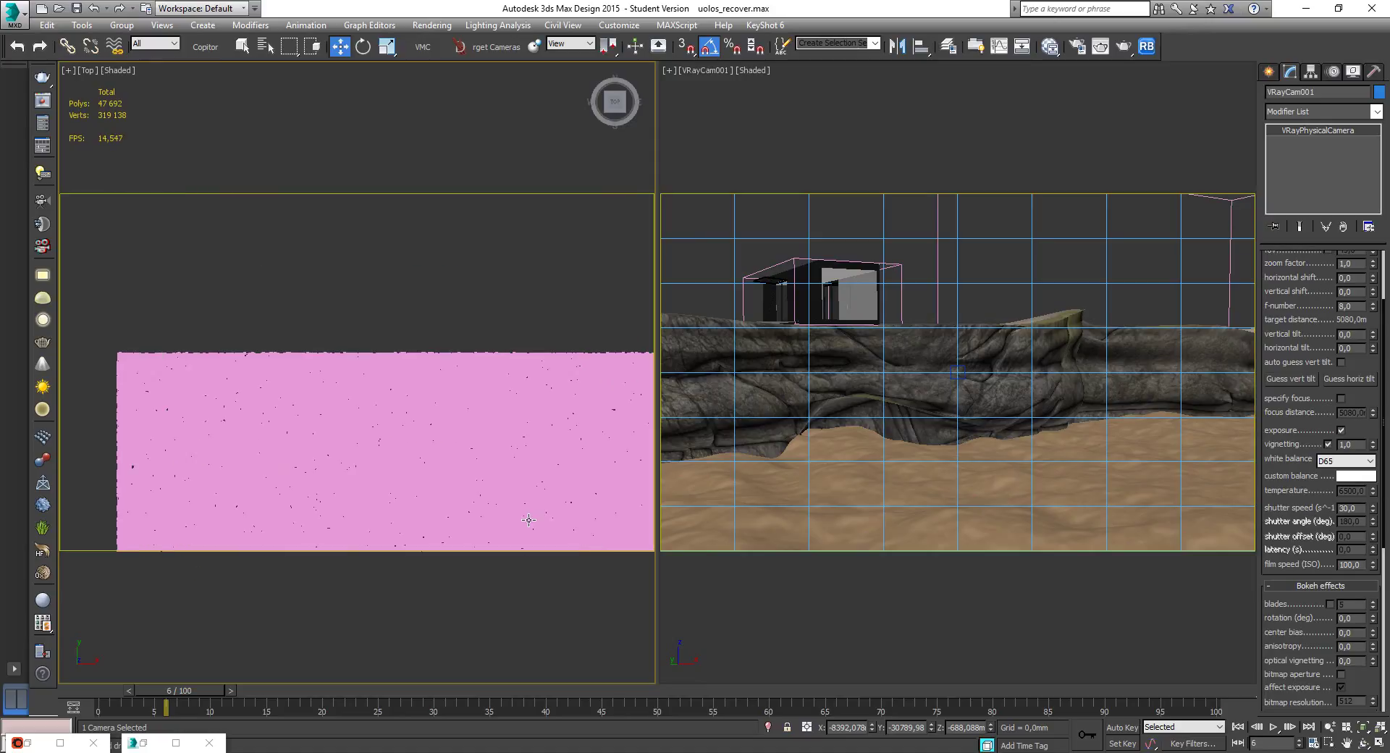
scroll(529, 519, up, 2)
scroll(504, 393, up, 3)
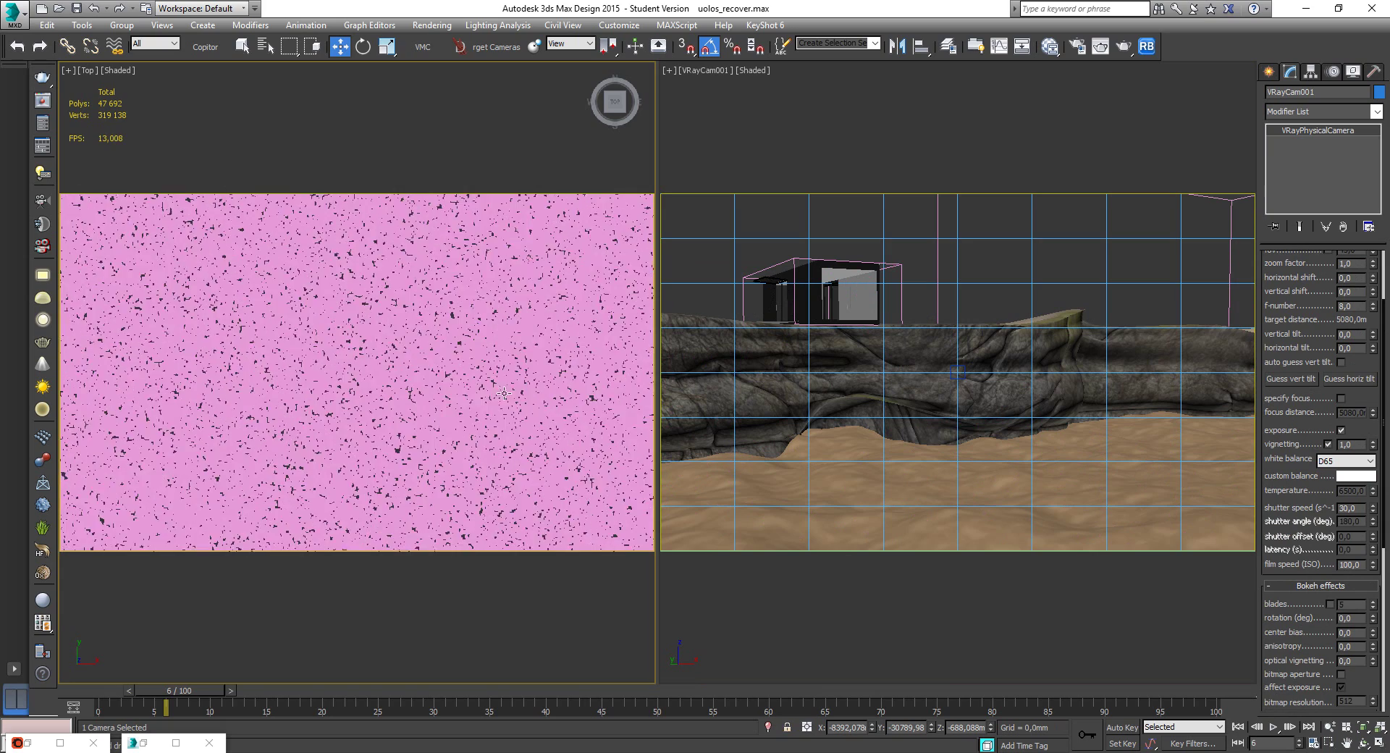
scroll(504, 393, up, 3)
middle_drag(384, 485, 404, 183)
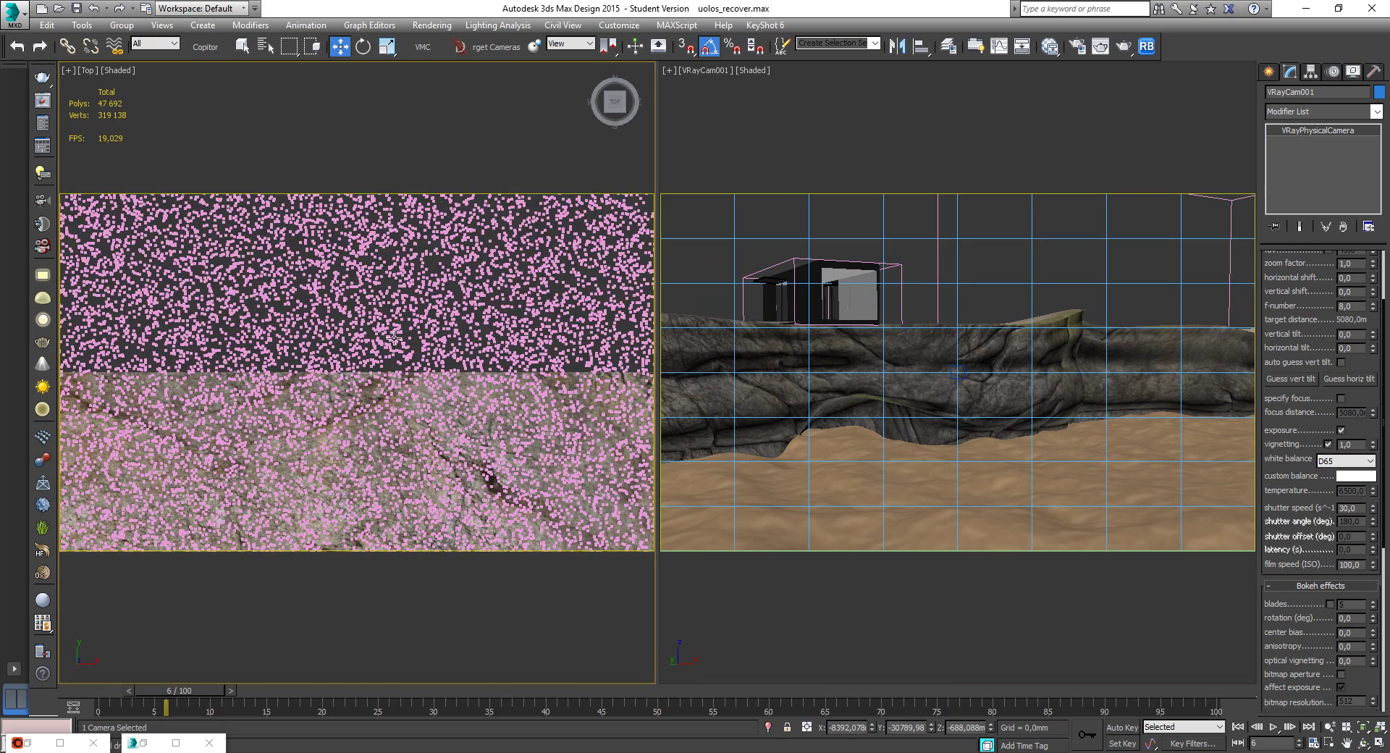
middle_drag(336, 348, 572, 369)
scroll(217, 391, up, 2)
middle_drag(213, 386, 606, 391)
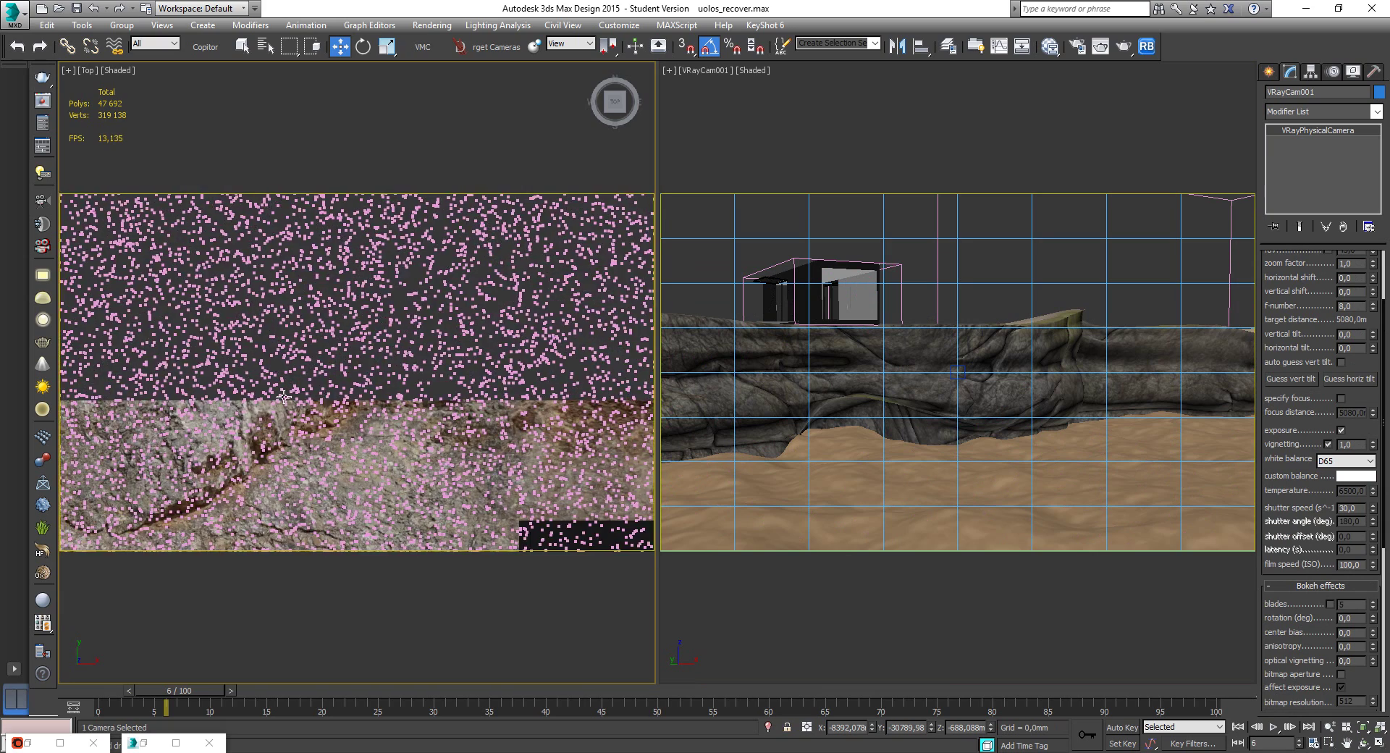
middle_drag(284, 397, 255, 362)
middle_drag(561, 413, 182, 339)
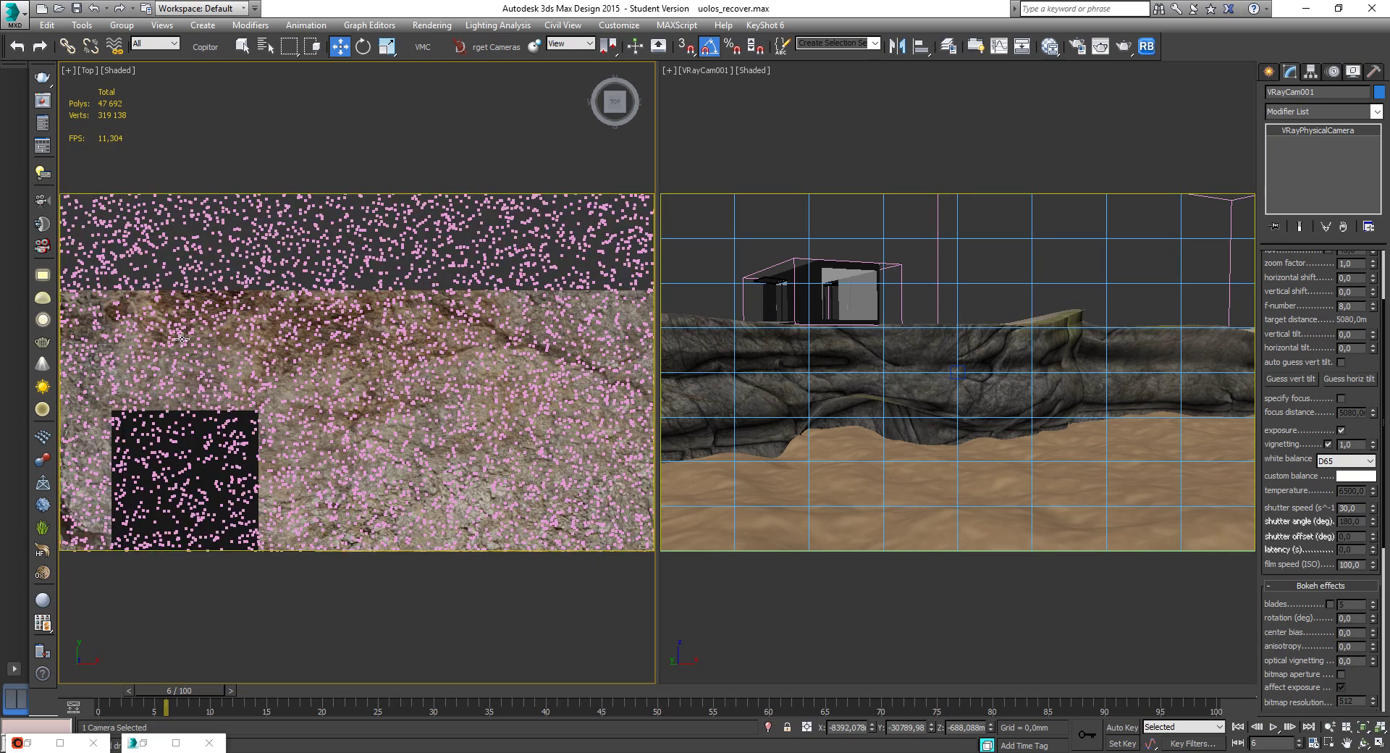
scroll(435, 376, up, 5)
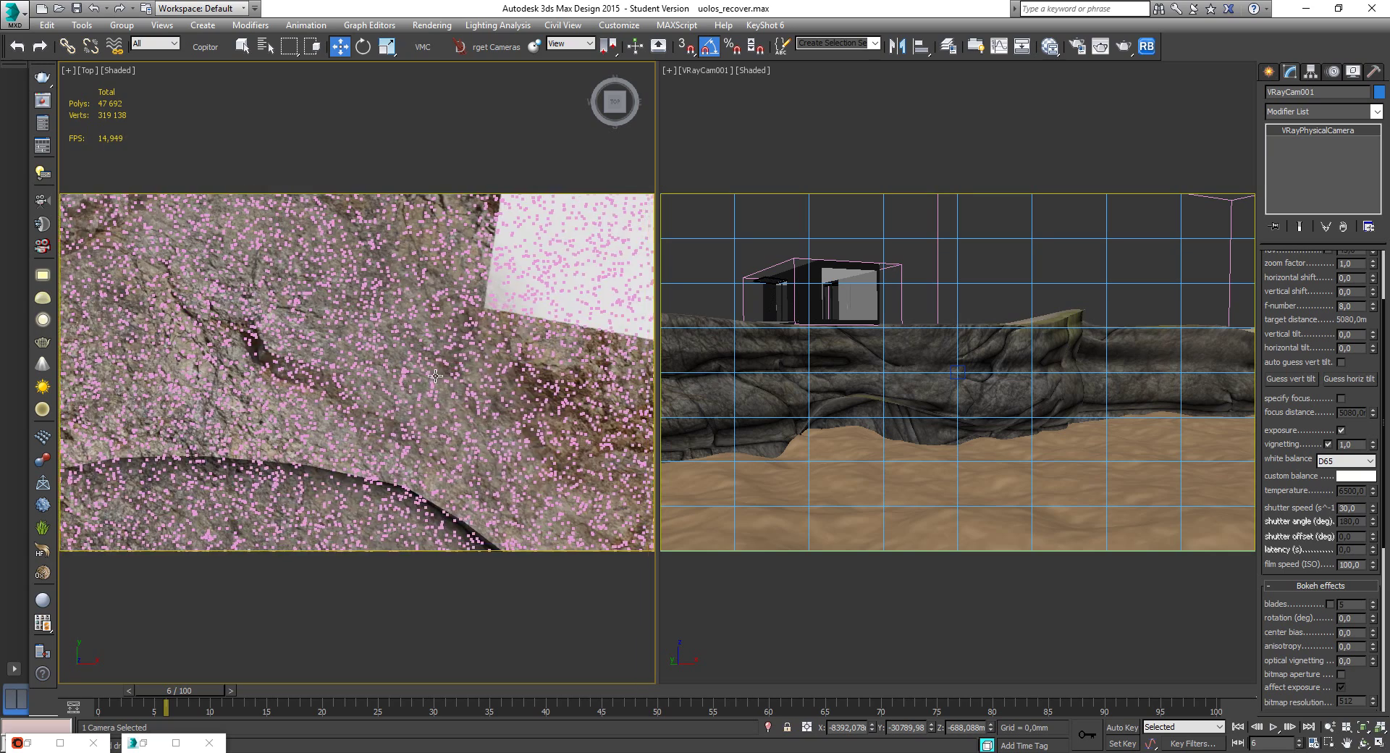
middle_drag(404, 375, 67, 380)
middle_drag(470, 435, 403, 391)
scroll(447, 402, up, 3)
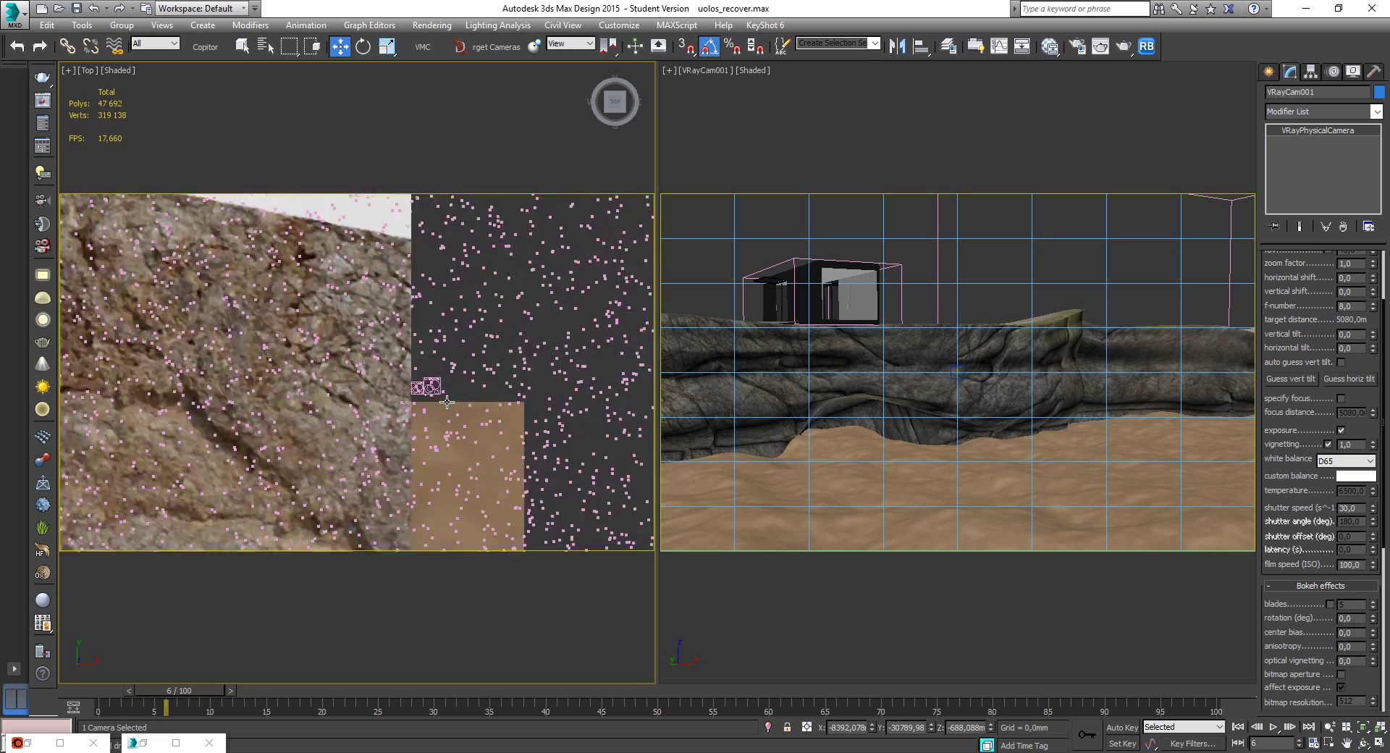
scroll(447, 401, up, 5)
click(406, 384)
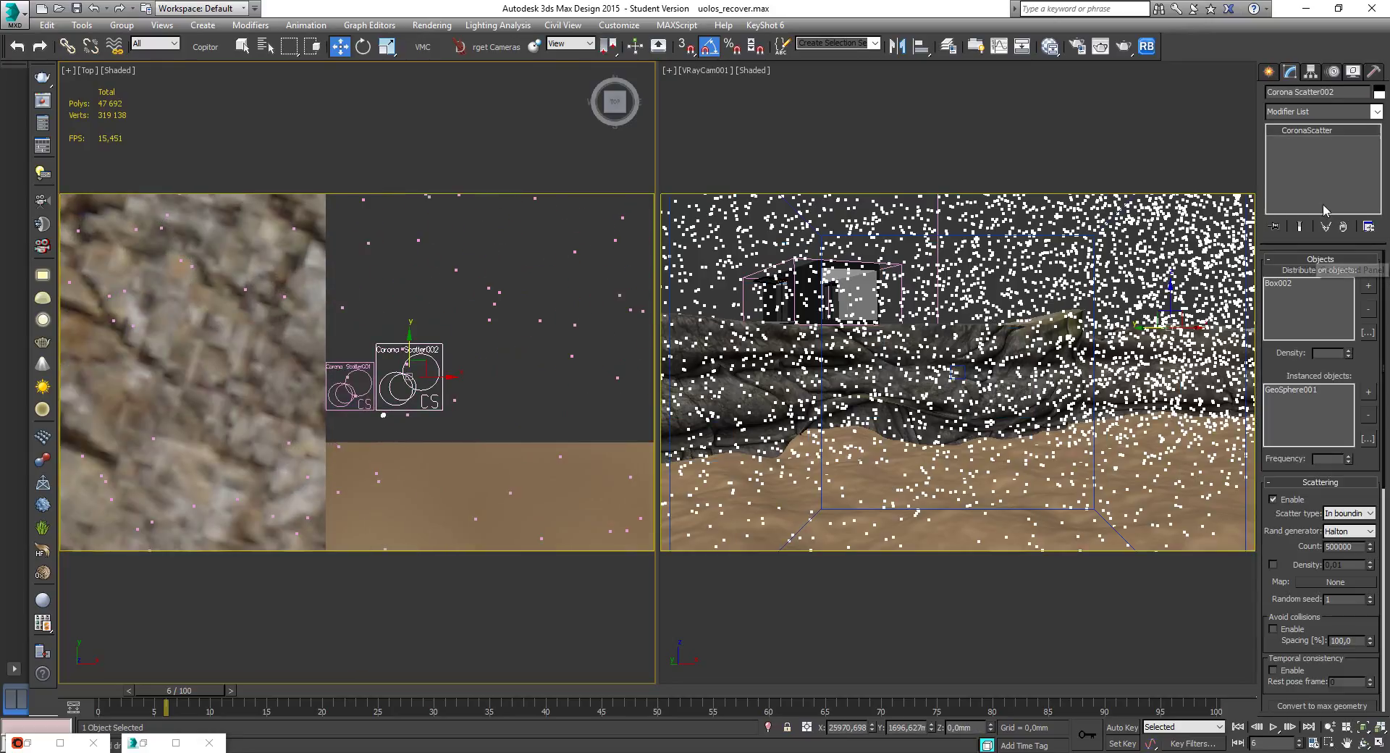
click(1273, 498)
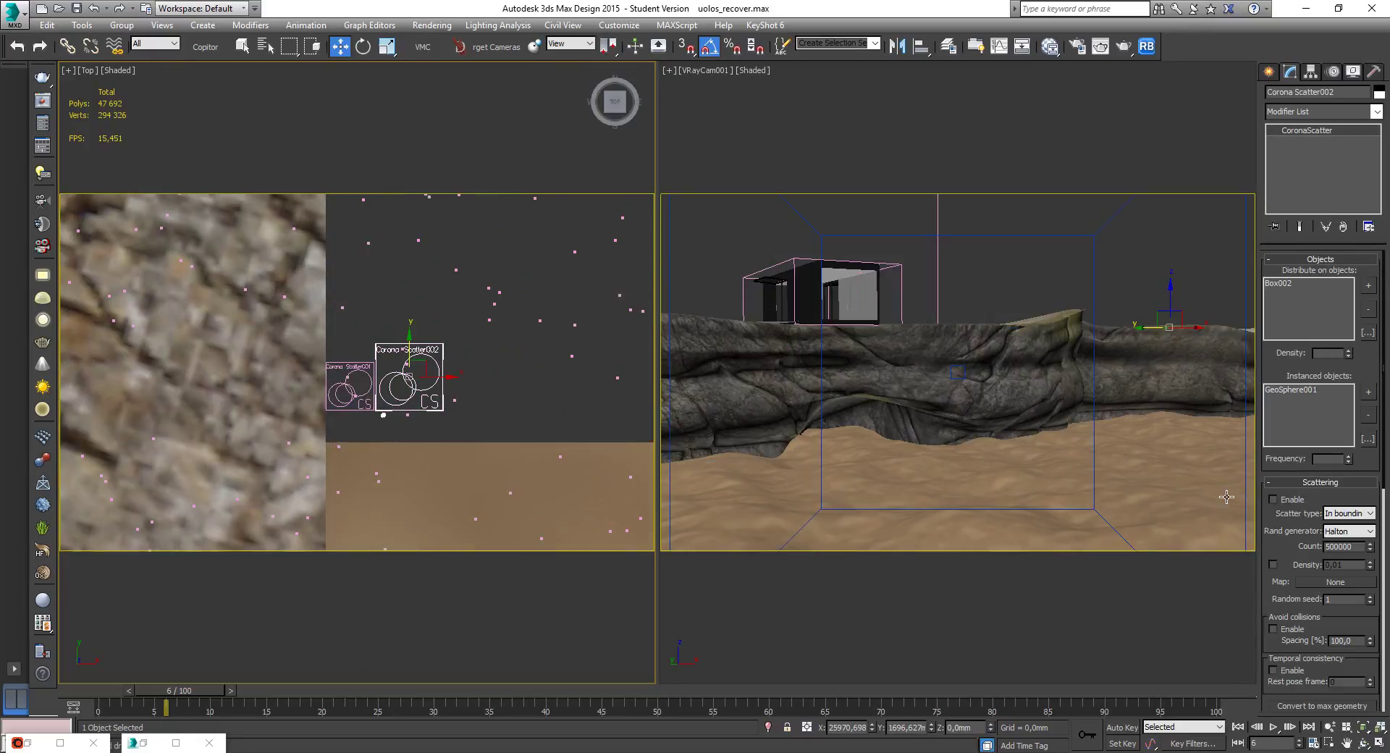
click(1320, 482)
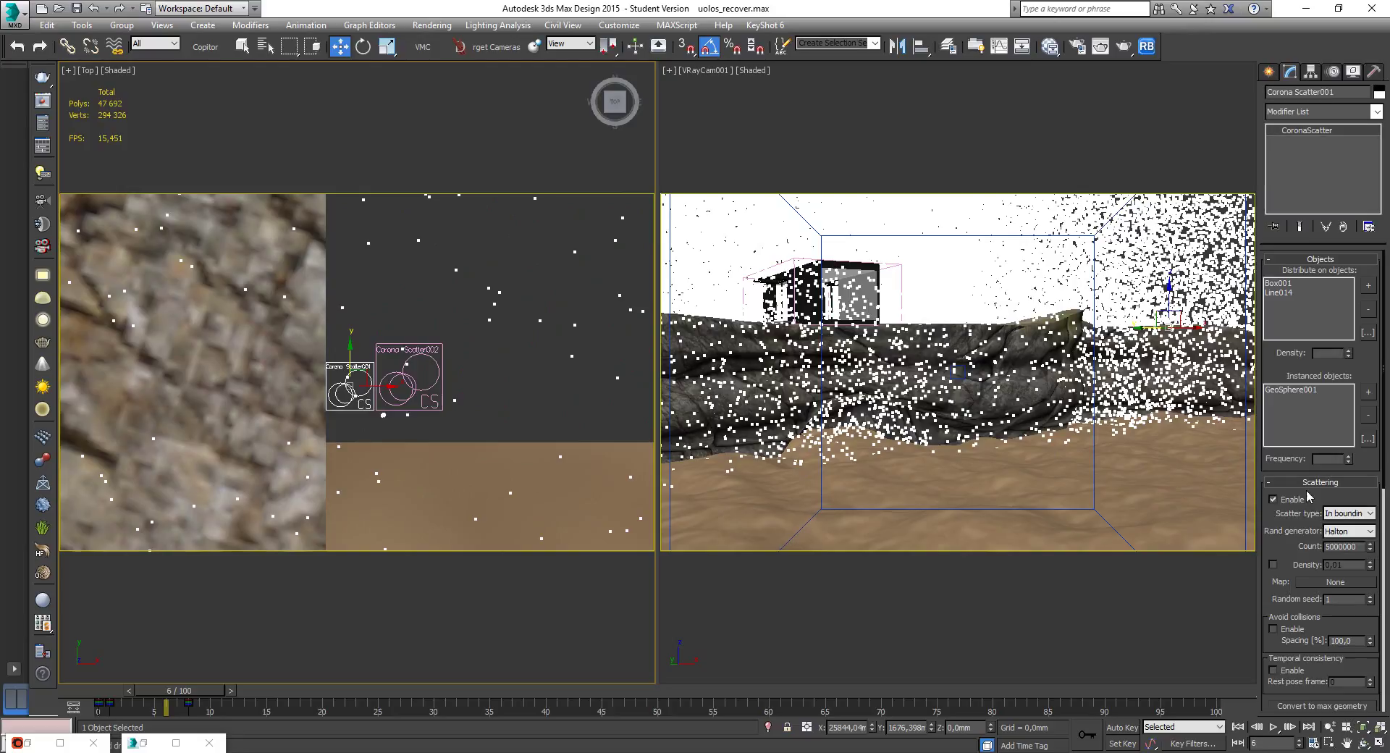
click(1273, 500)
Limit selection to cameras and move VRayCam001's target in the top view to the front edge of the cliff.
scroll(432, 403, down, 10)
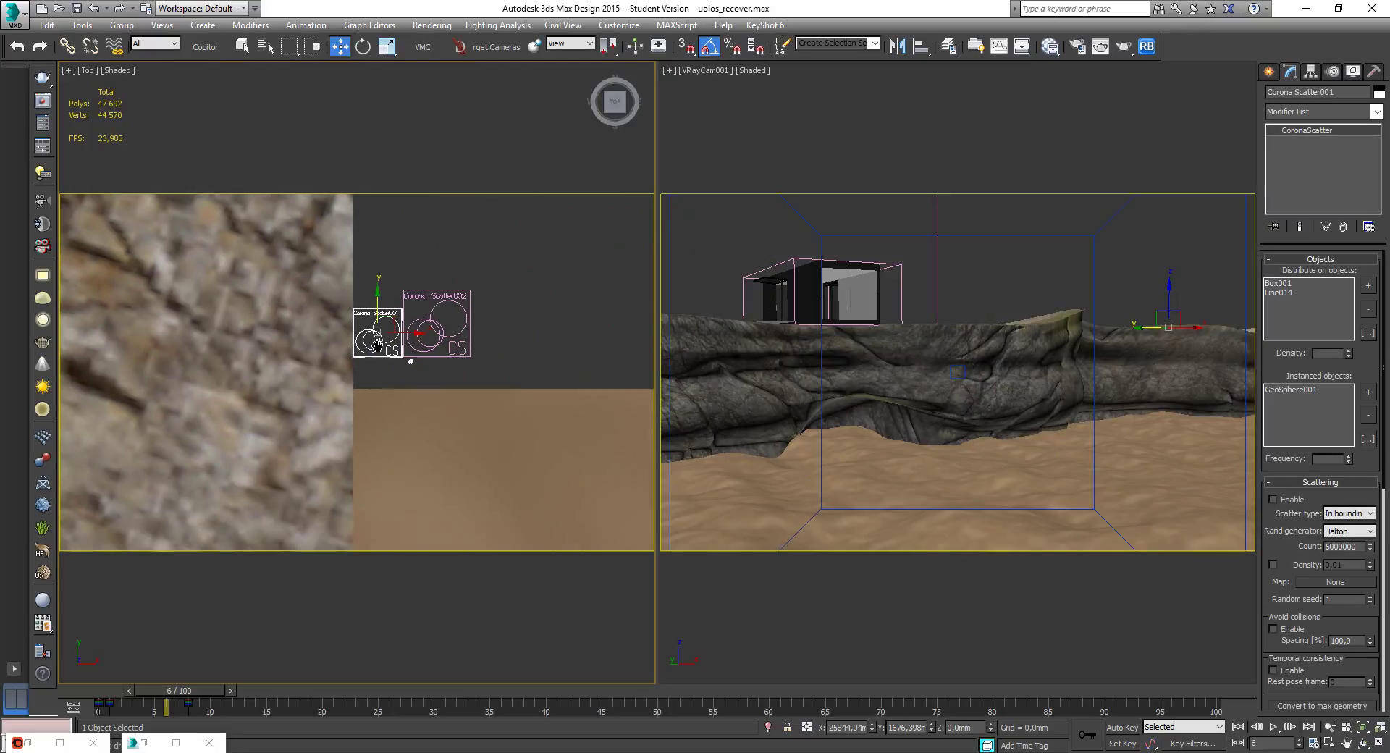
middle_drag(388, 389, 389, 235)
scroll(339, 331, up, 8)
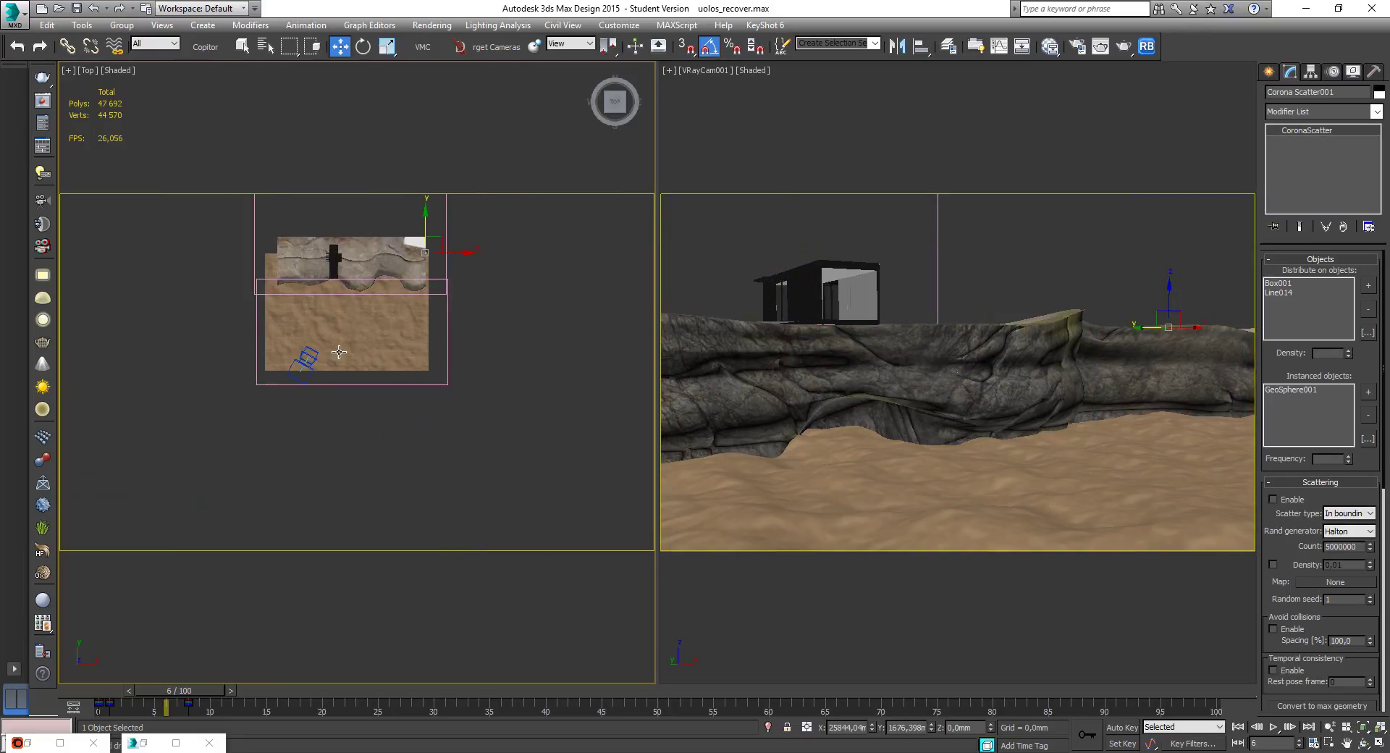
middle_drag(332, 315, 338, 387)
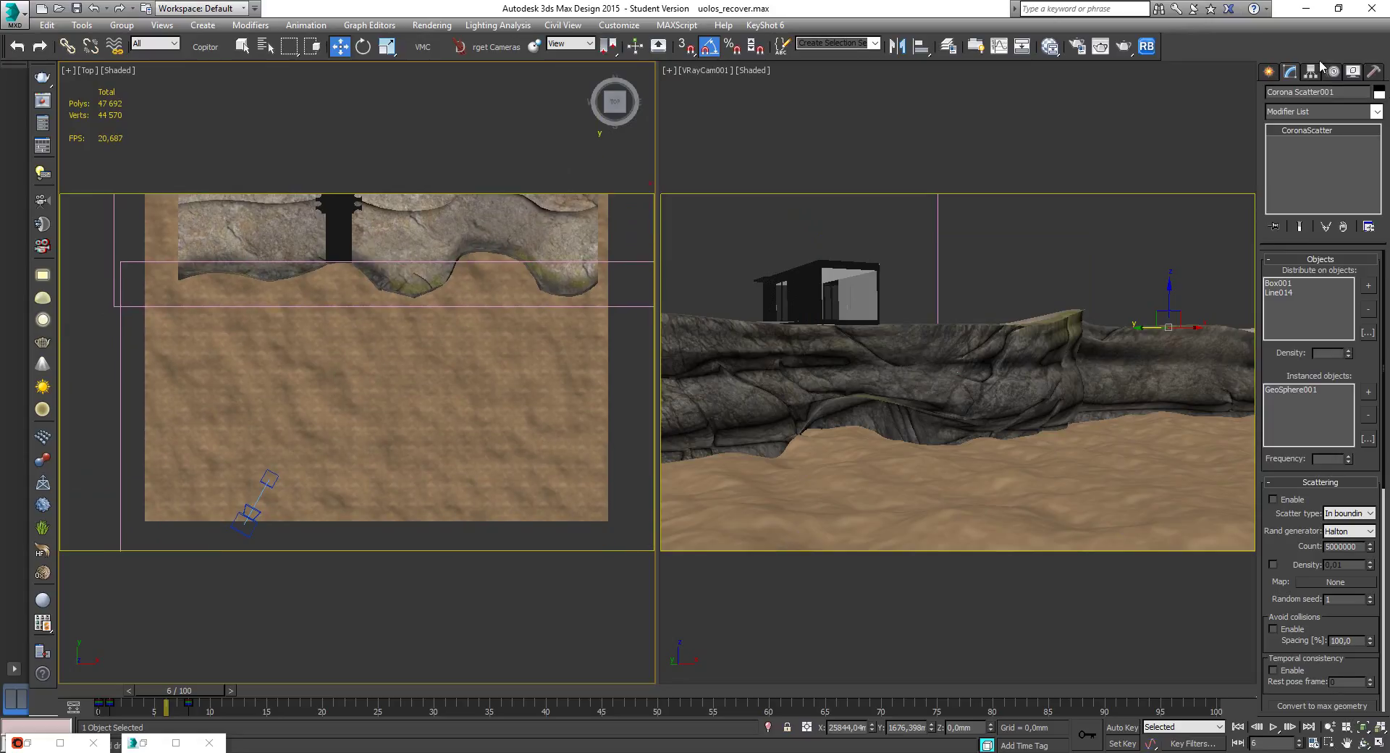
click(1269, 71)
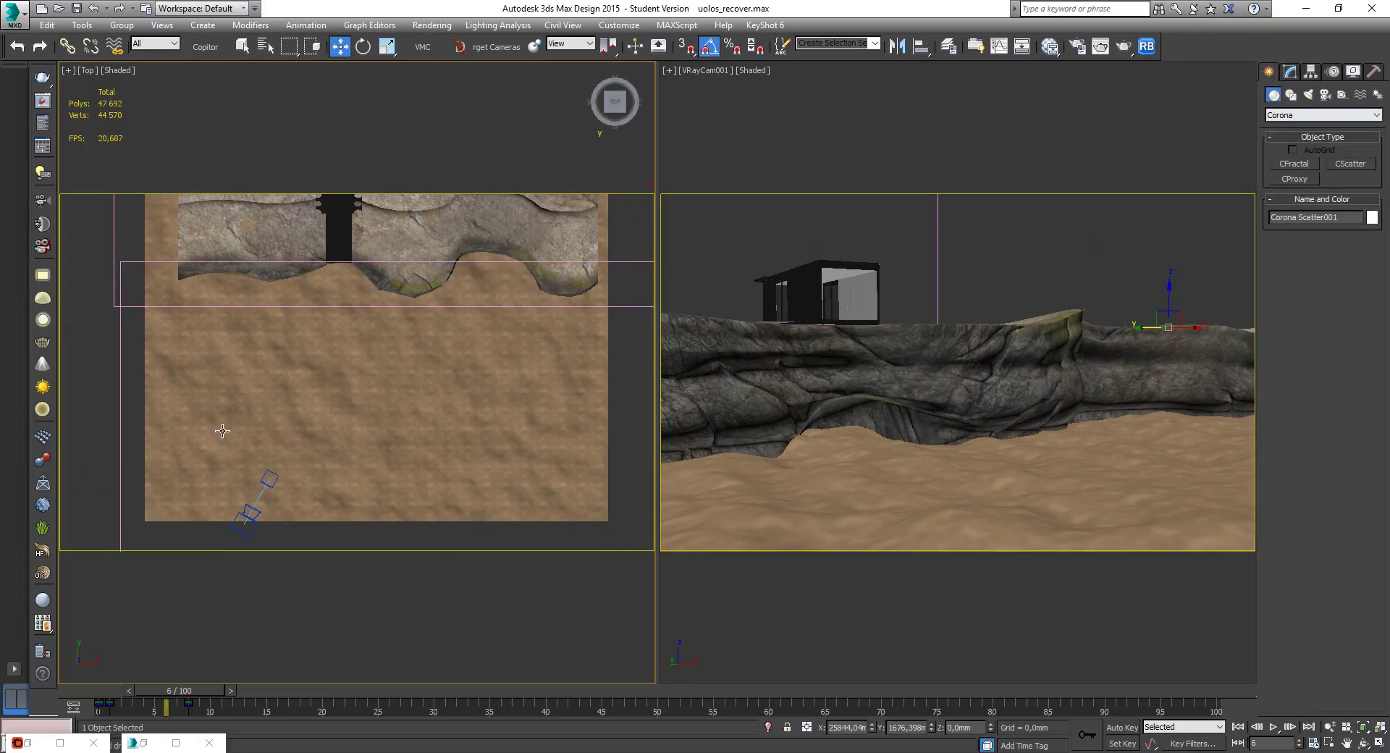
click(272, 472)
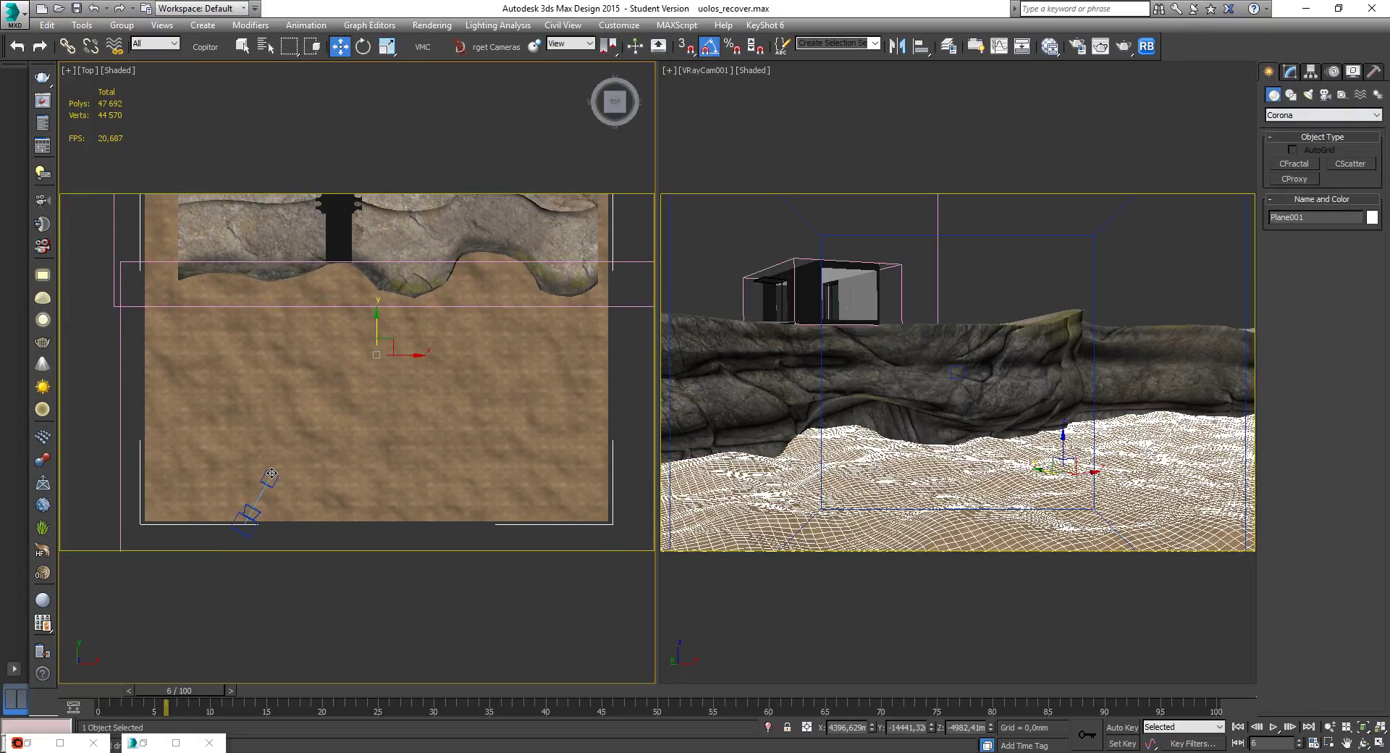
click(154, 43)
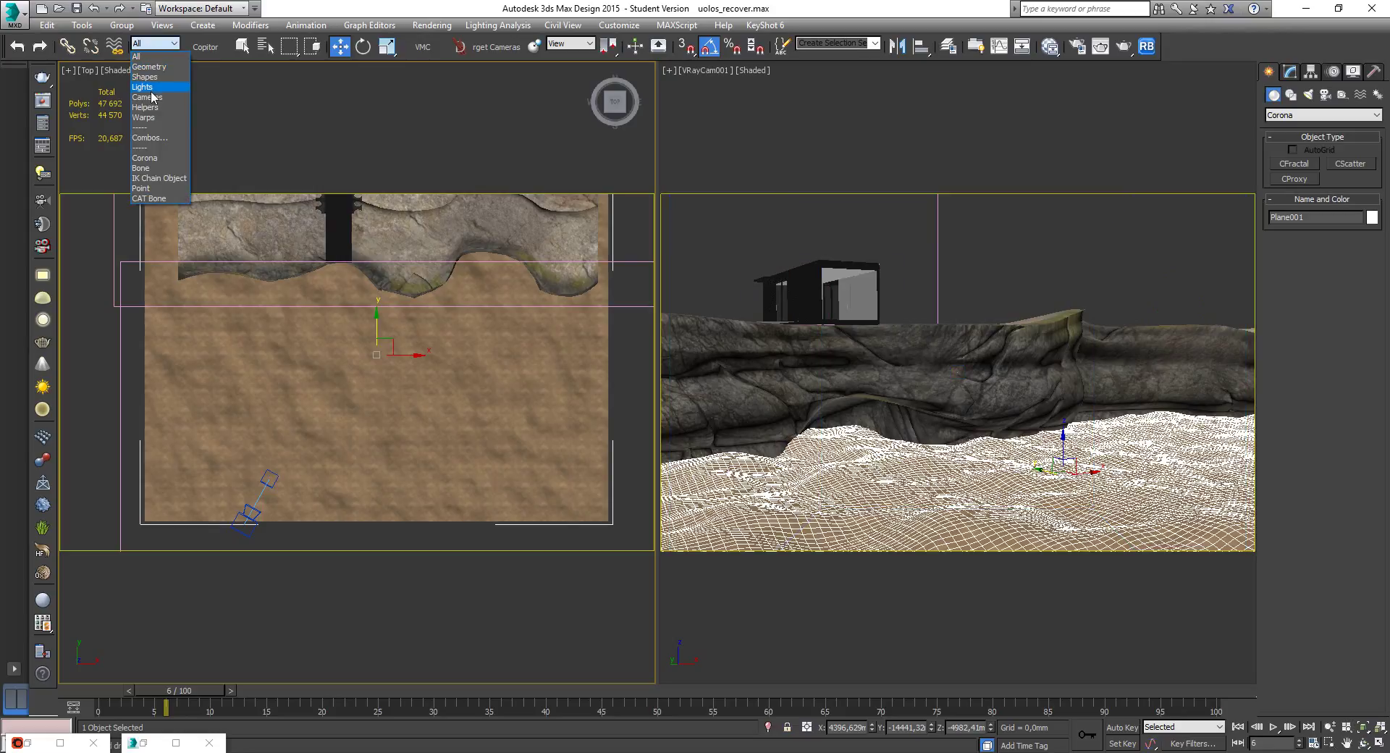
click(149, 97)
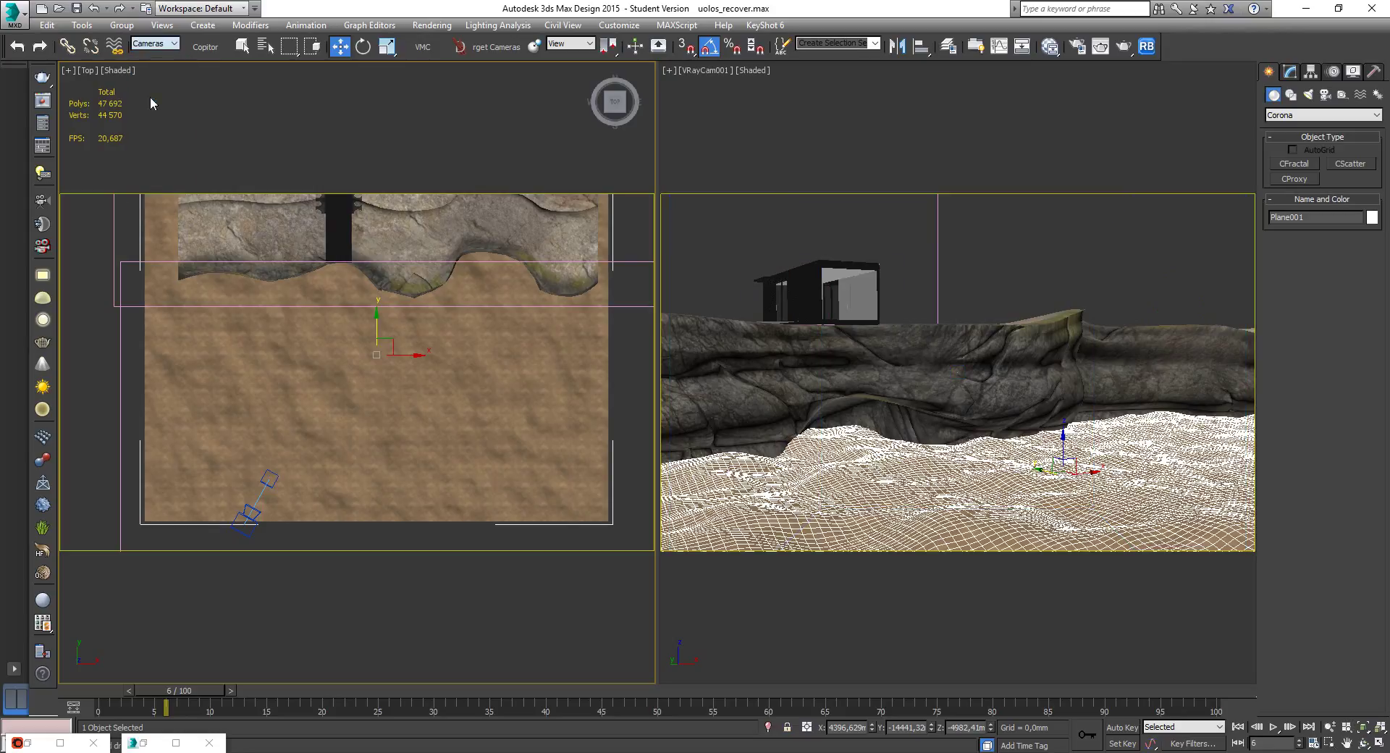
click(271, 478)
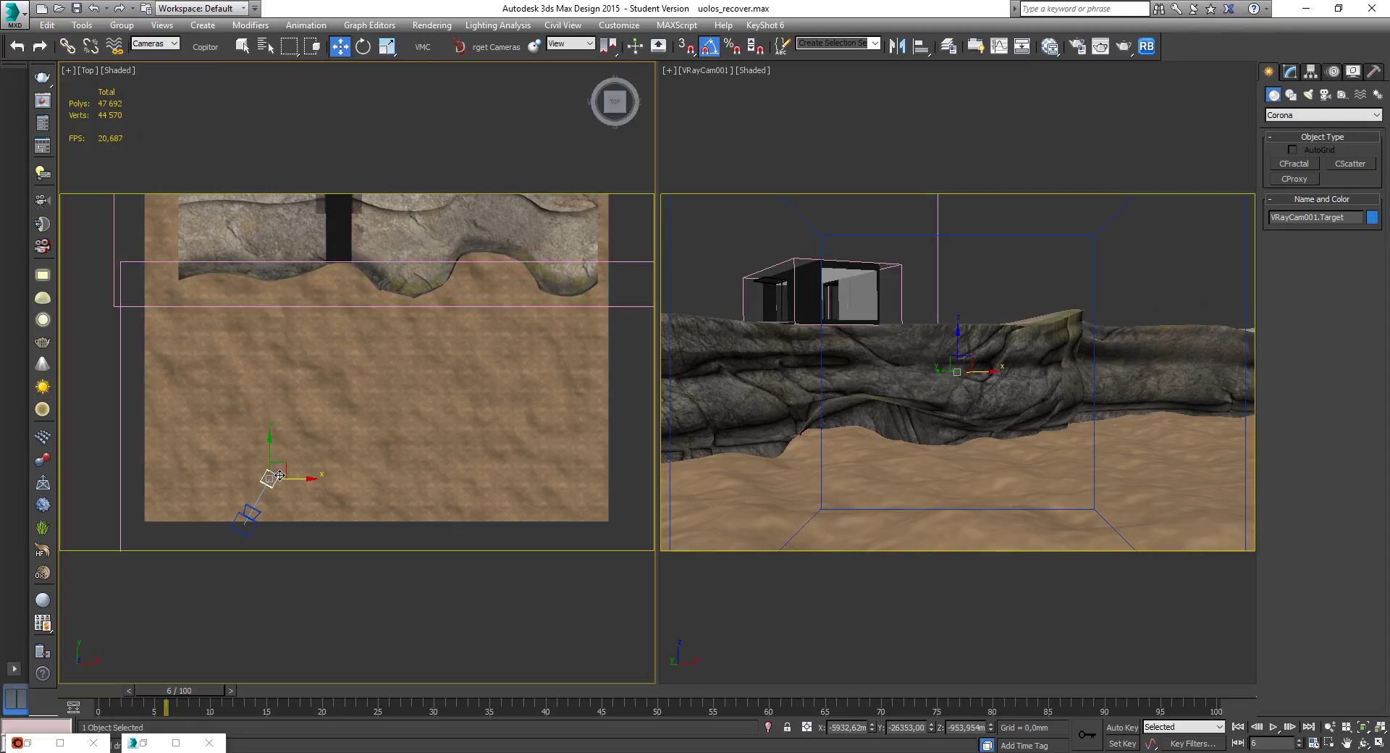
drag(280, 475, 404, 253)
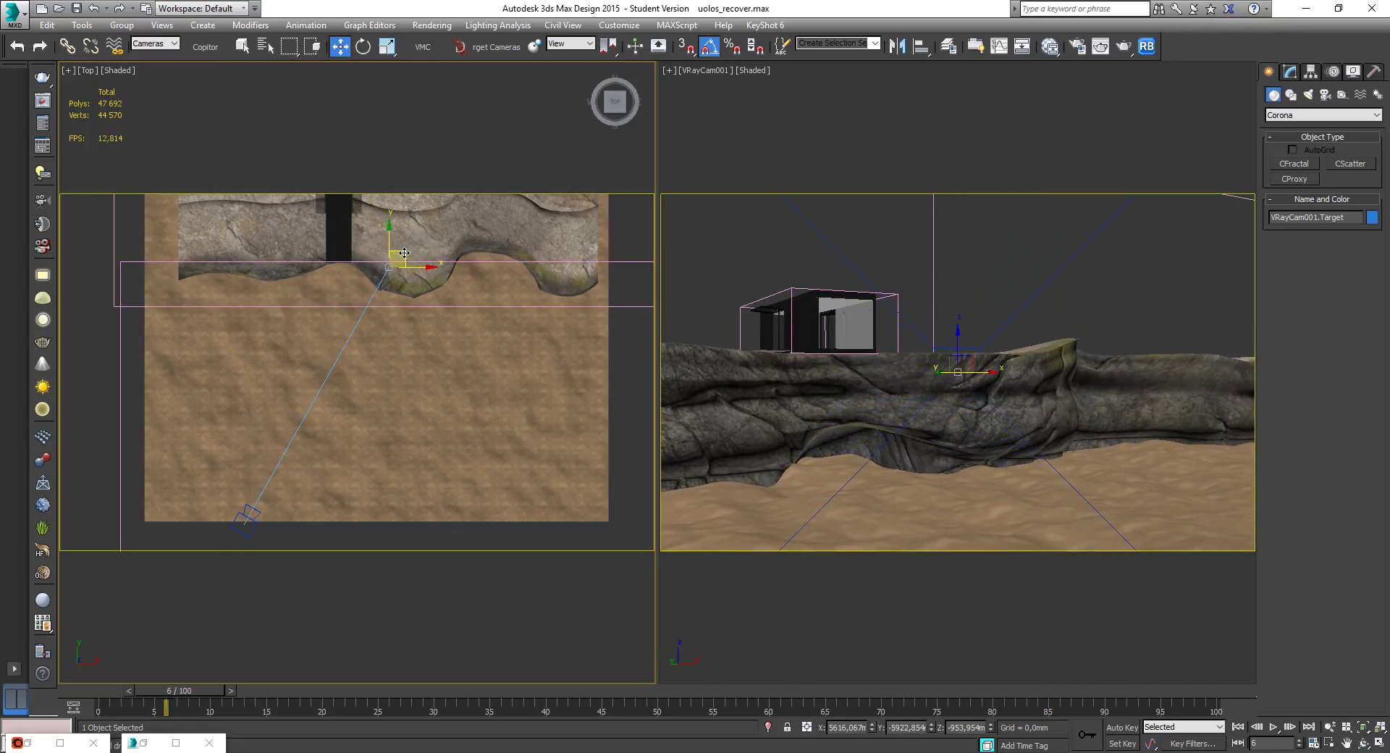
Create a Tape helper in the top view running from the camera to the front edge of the cliff.
click(1293, 72)
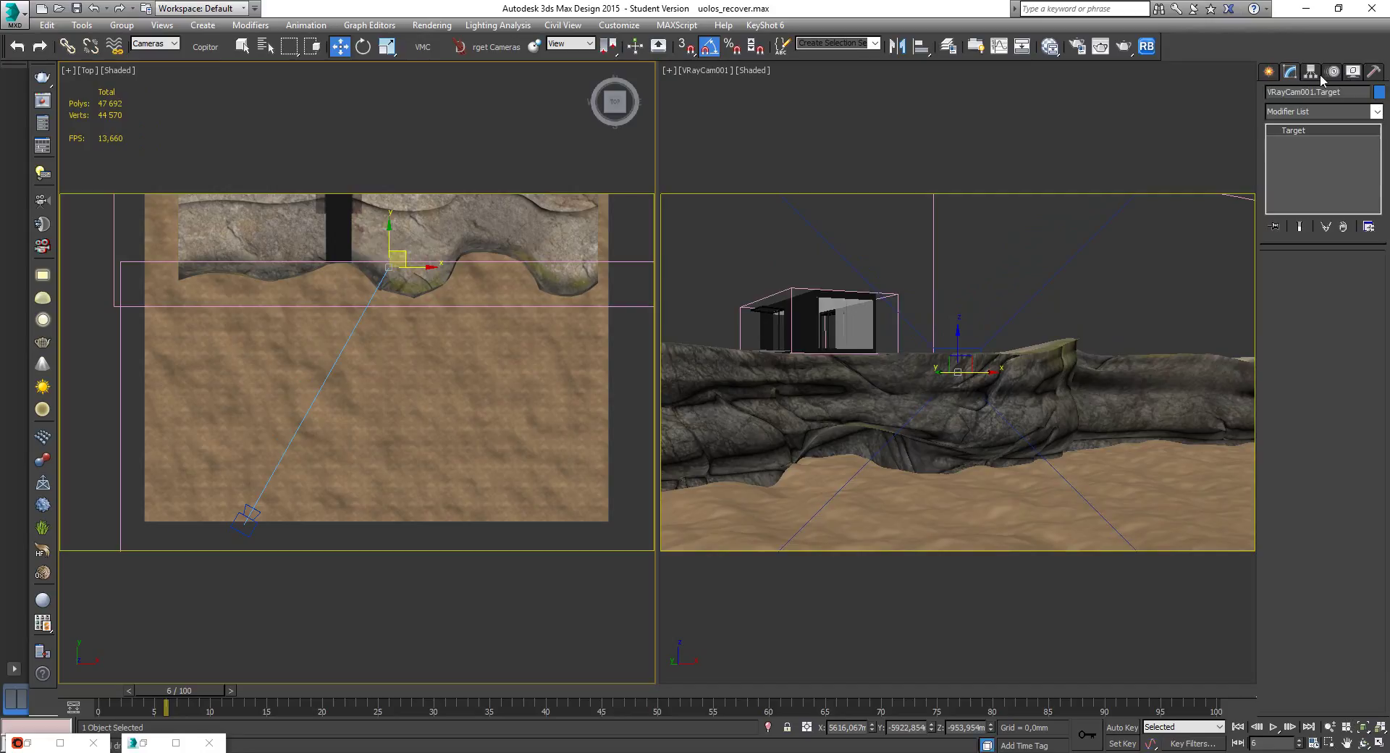
click(1268, 72)
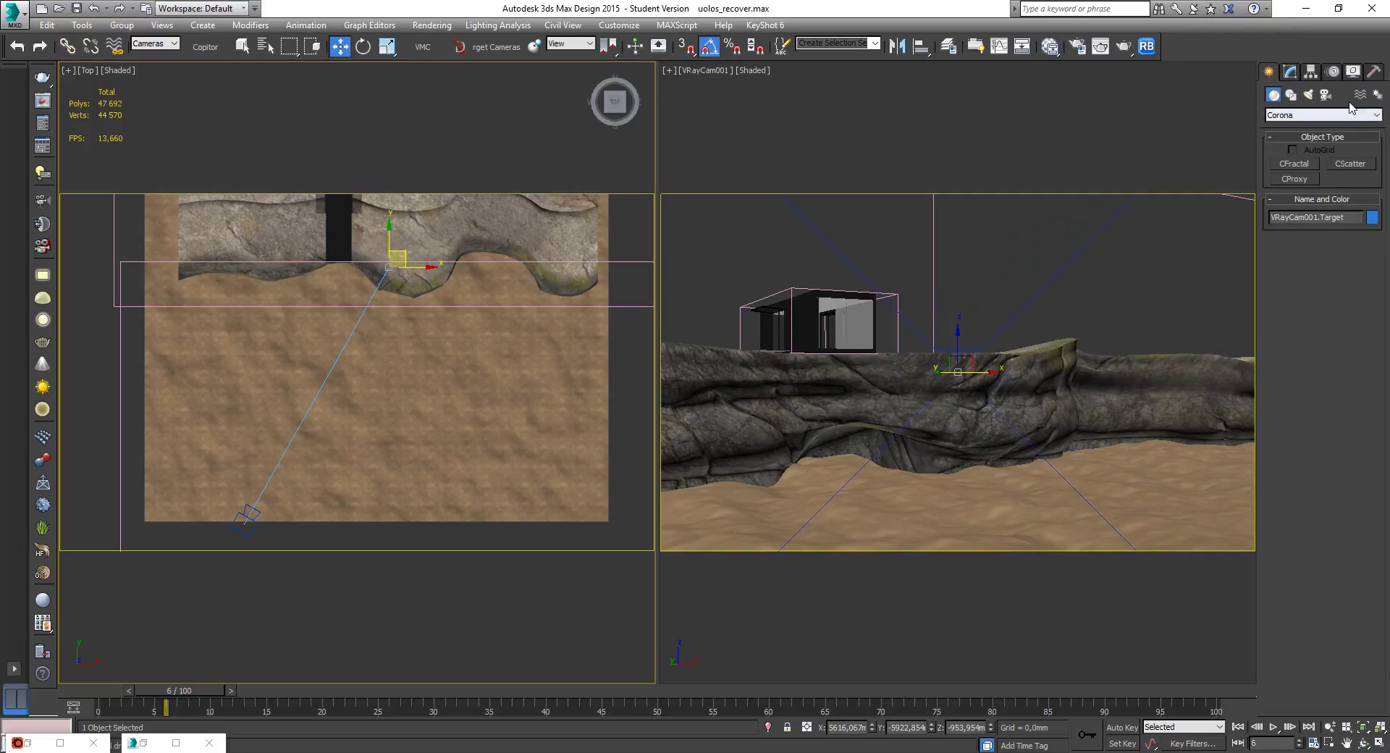
click(1343, 95)
click(1300, 229)
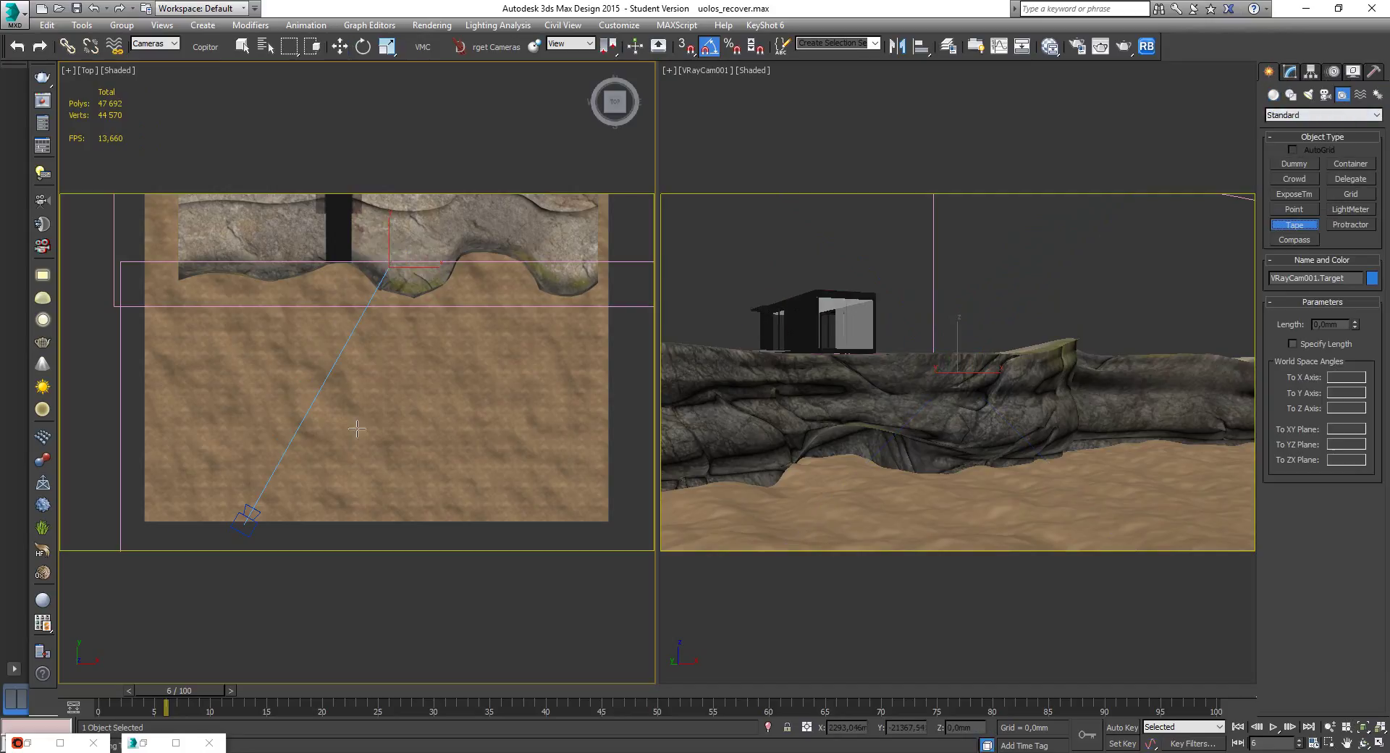
drag(247, 512, 377, 261)
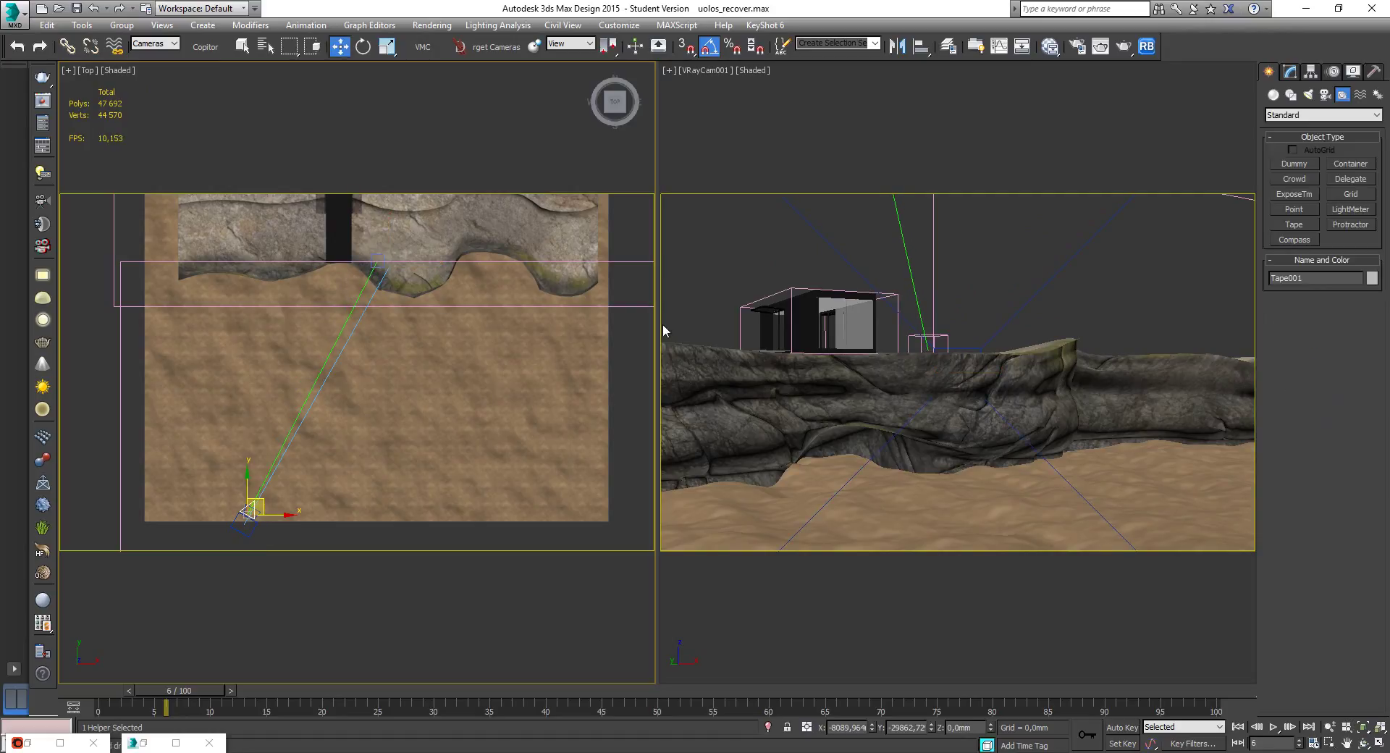
Check the tape's length and enable depth of field in Corona's camera render settings.
click(1291, 72)
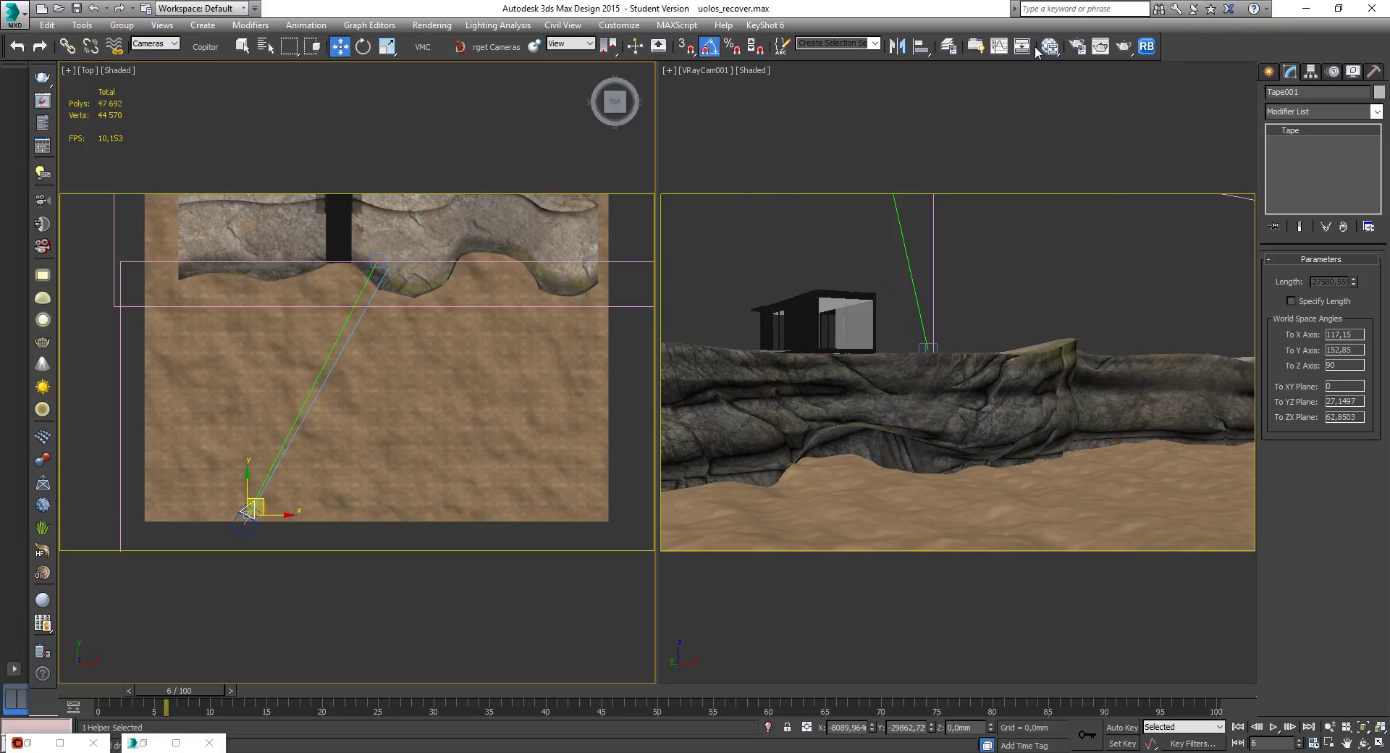
click(1078, 46)
key(F10)
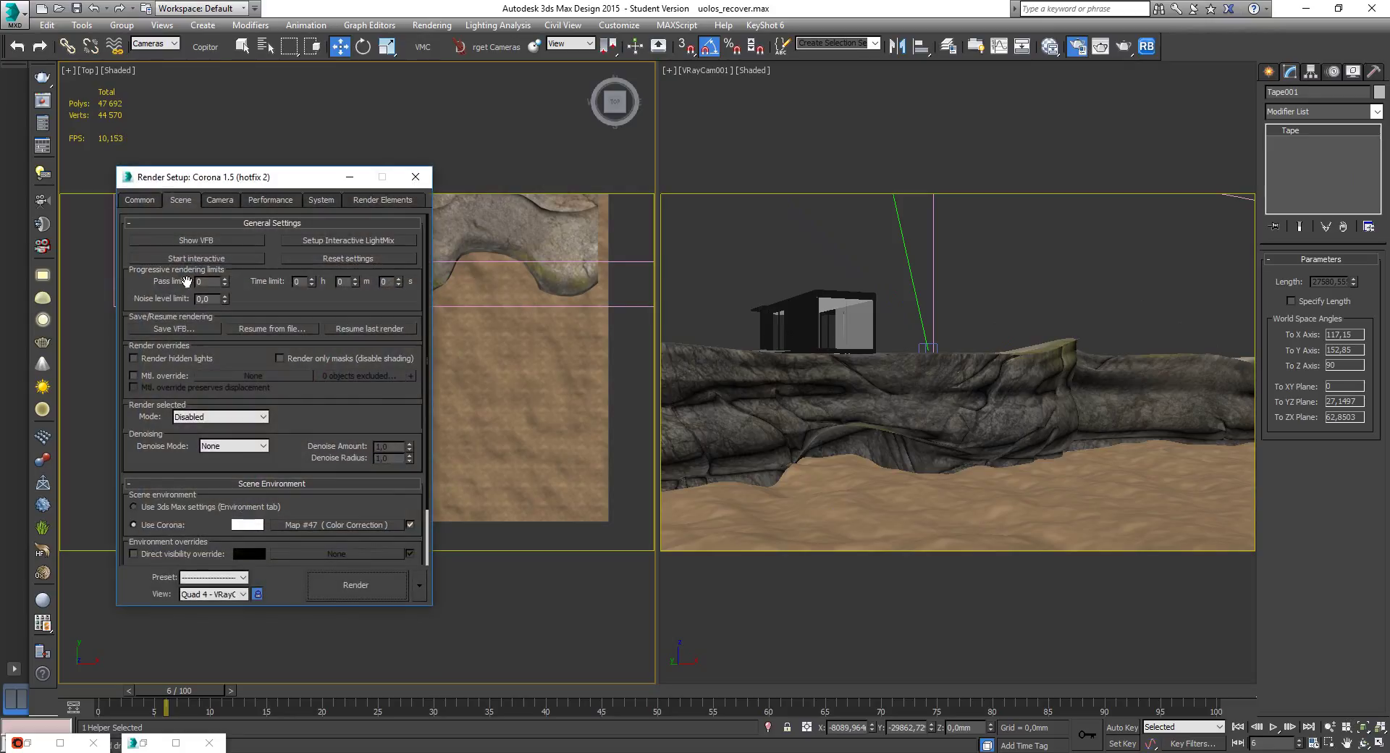
click(221, 200)
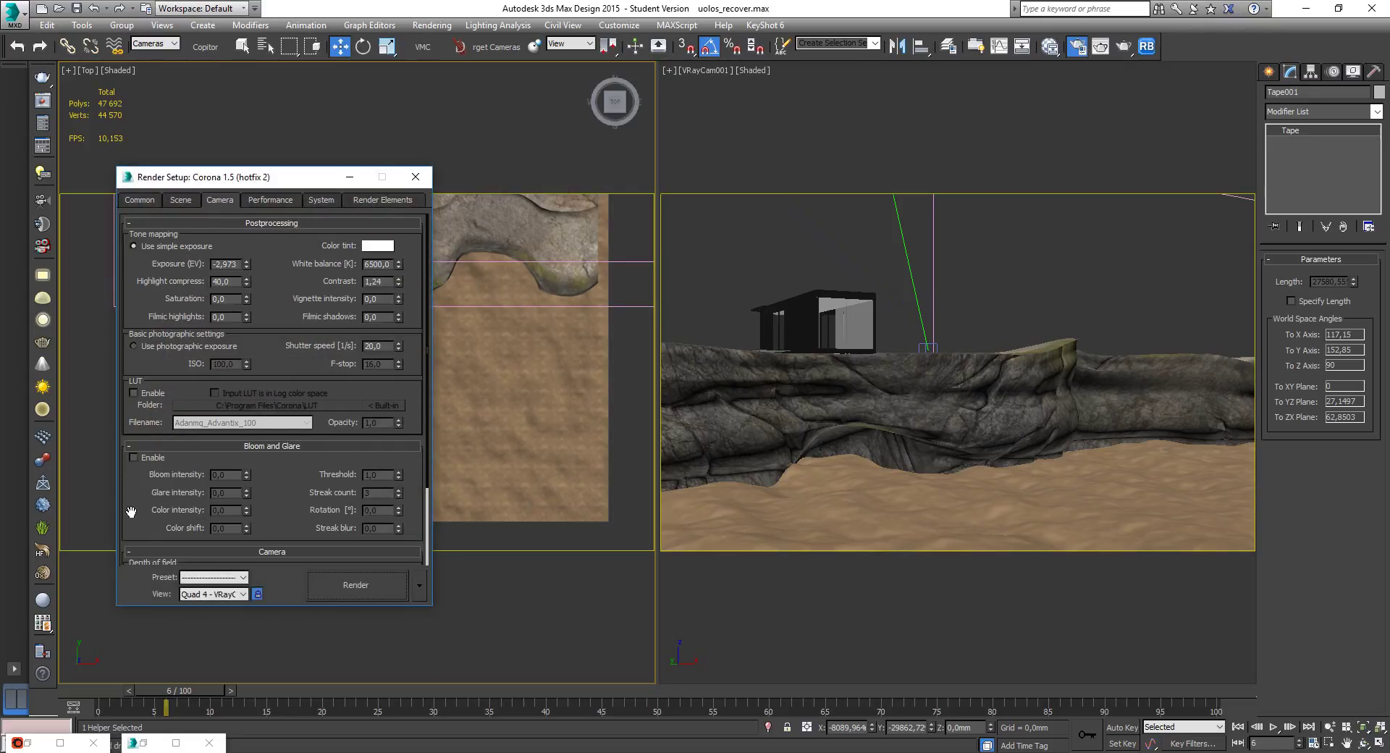
scroll(134, 516, down, 3)
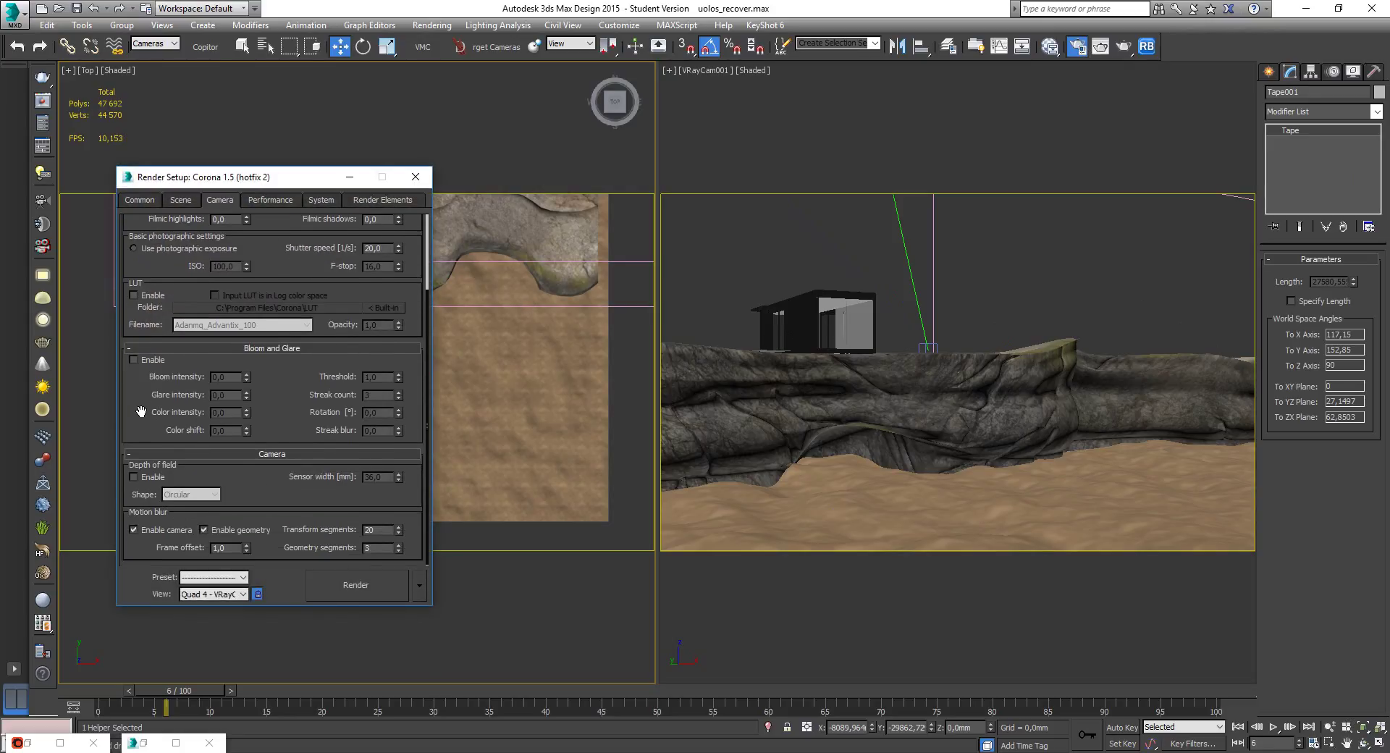
click(144, 478)
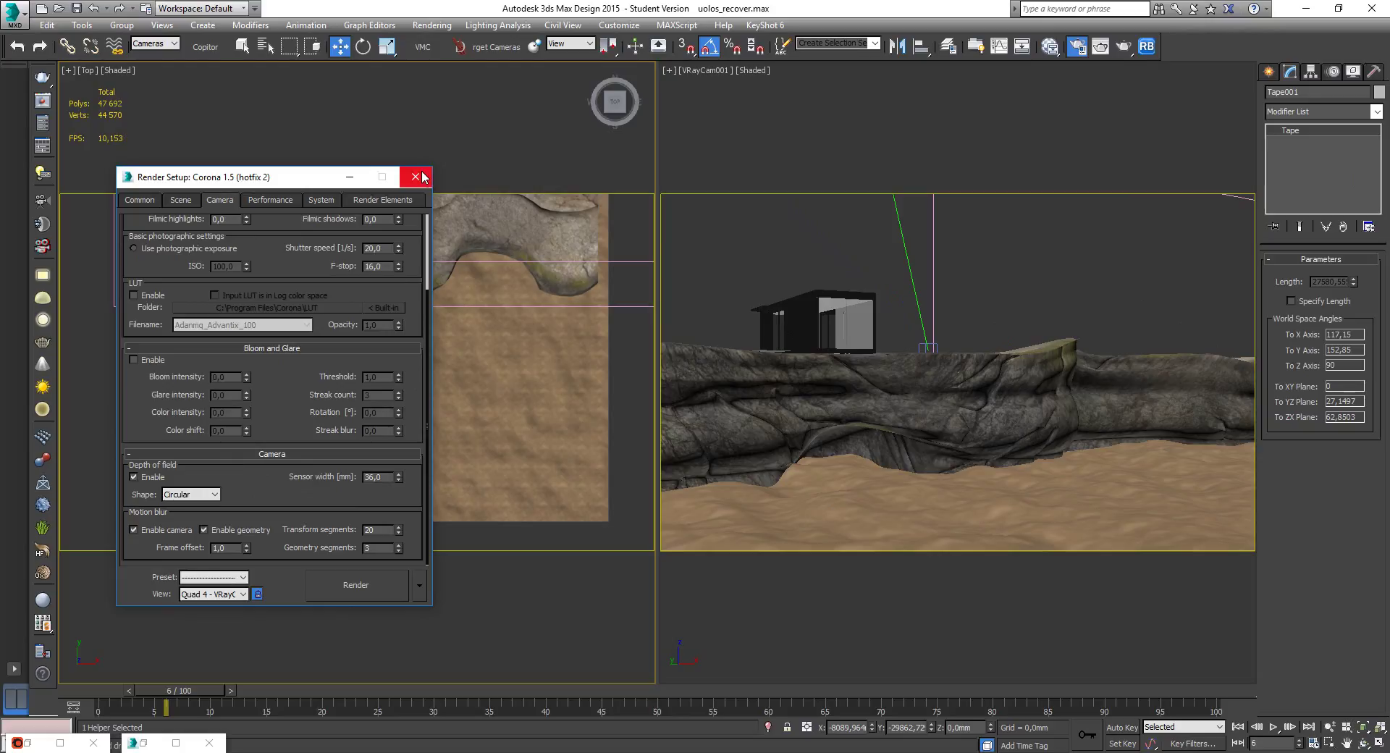
click(350, 177)
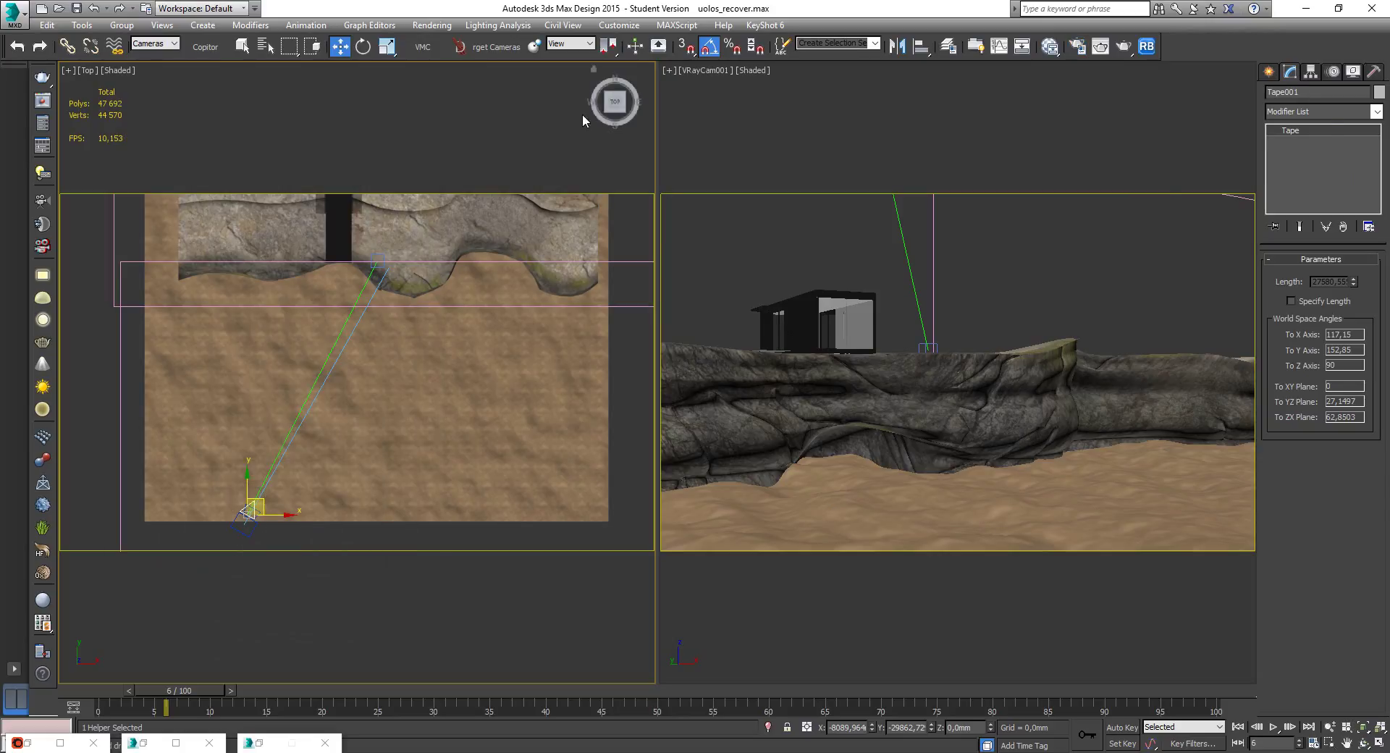
Specify a focus distance of 27000 mm for VRayCam001 and set its f-number to 0.96.
click(709, 72)
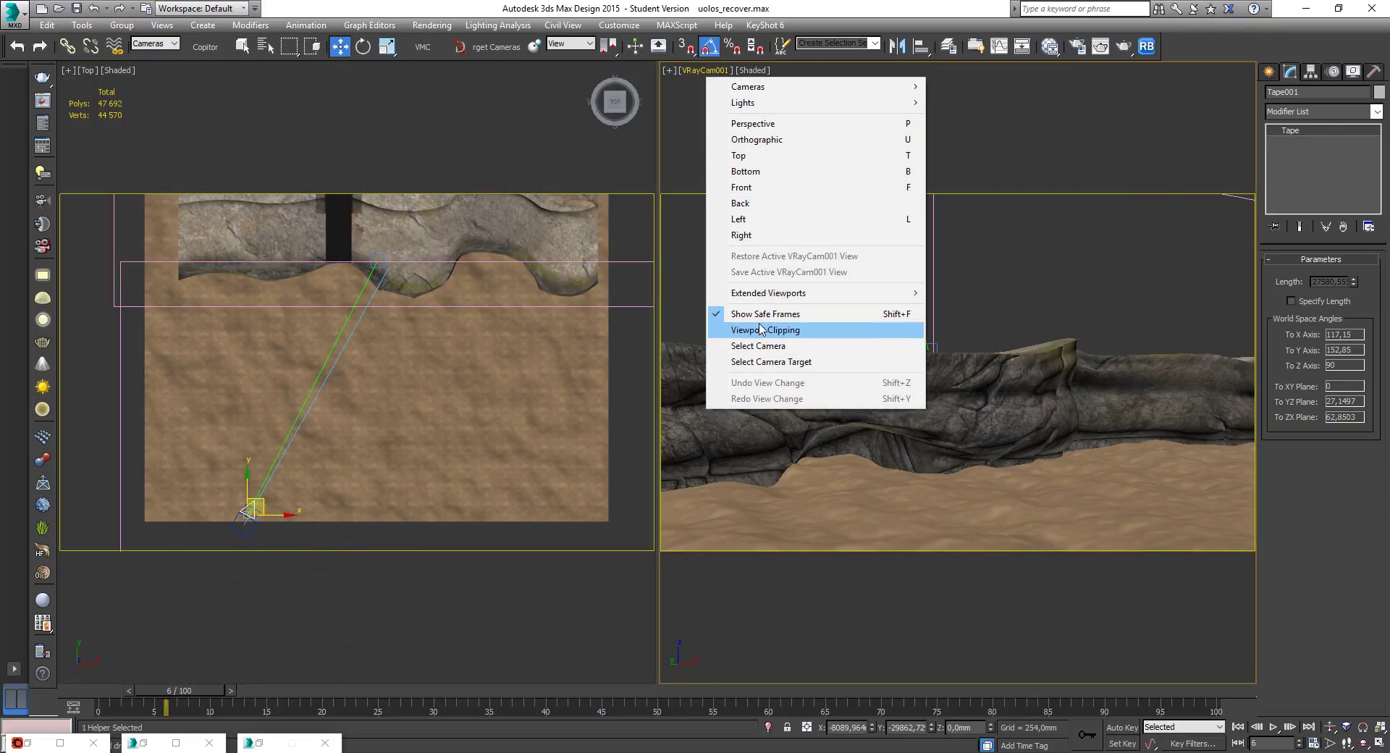
click(781, 350)
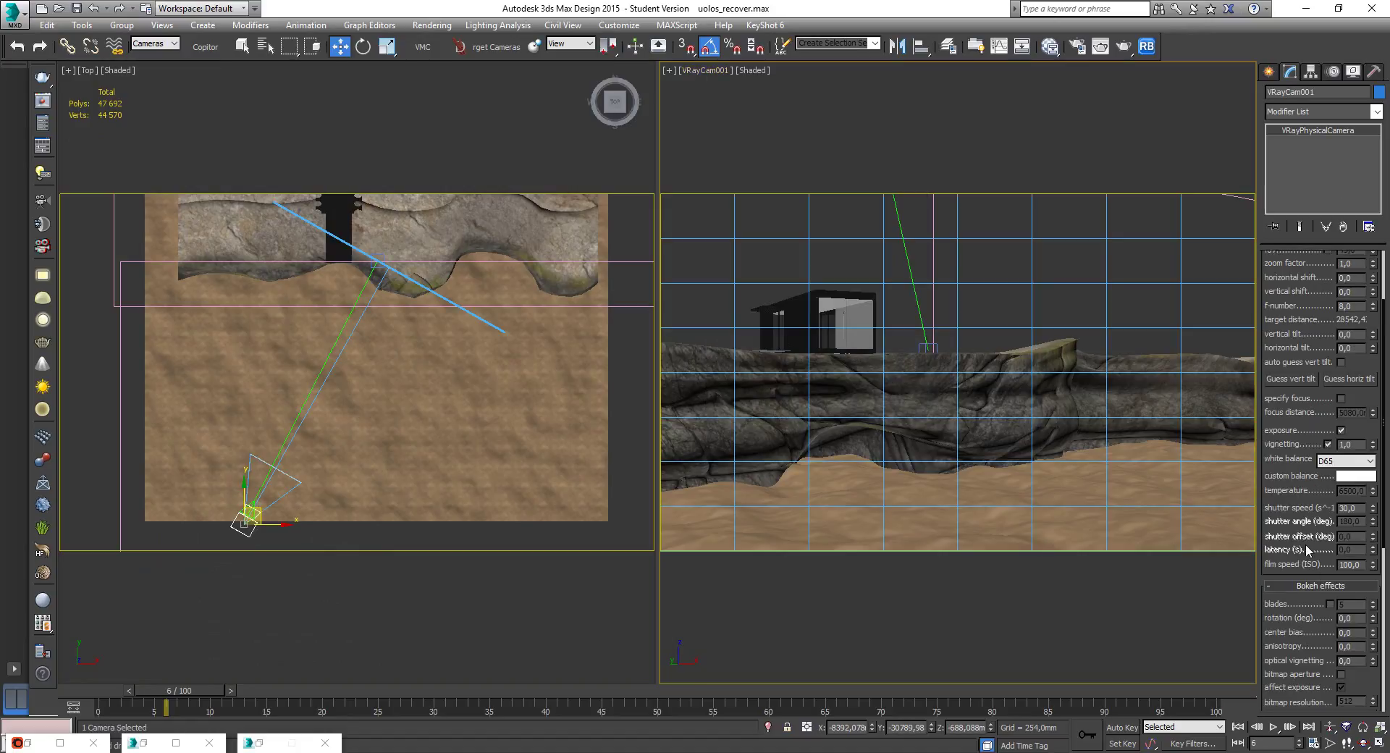
drag(1311, 538, 1331, 646)
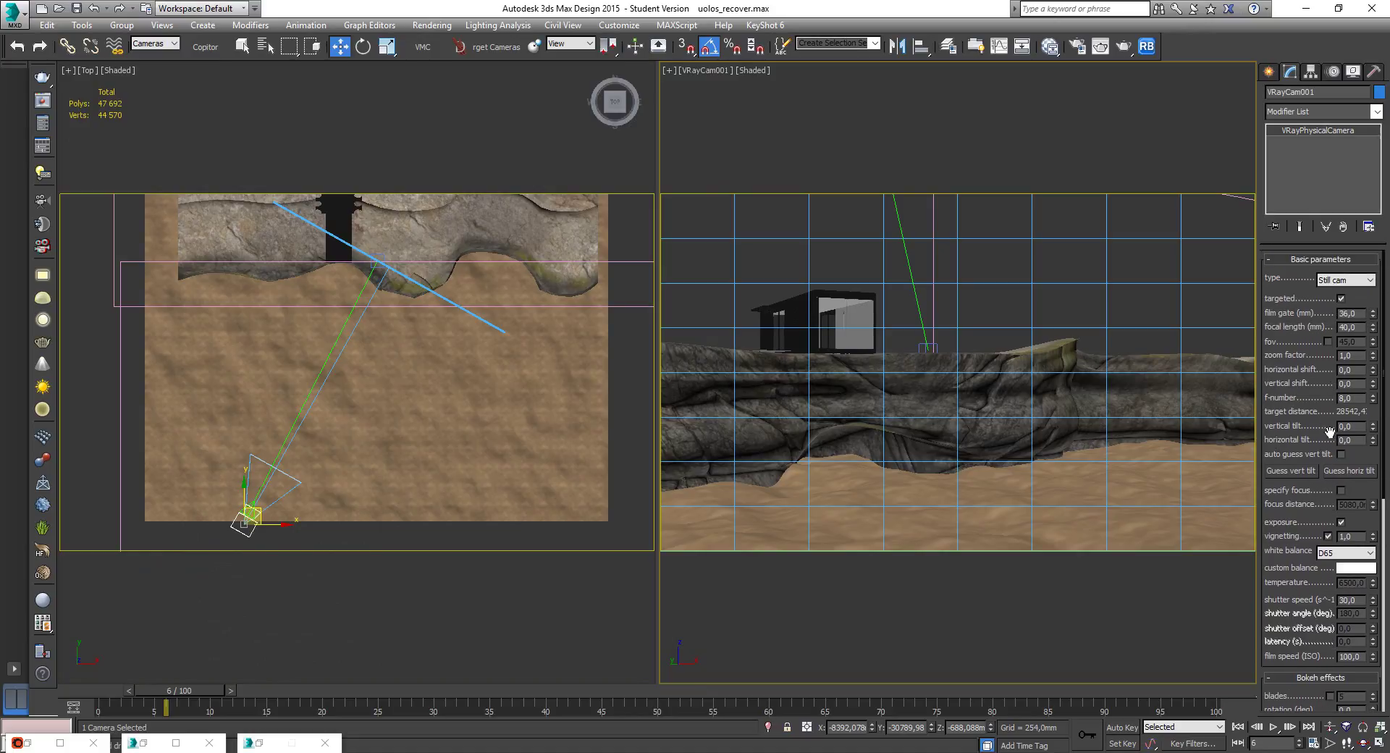
click(1341, 491)
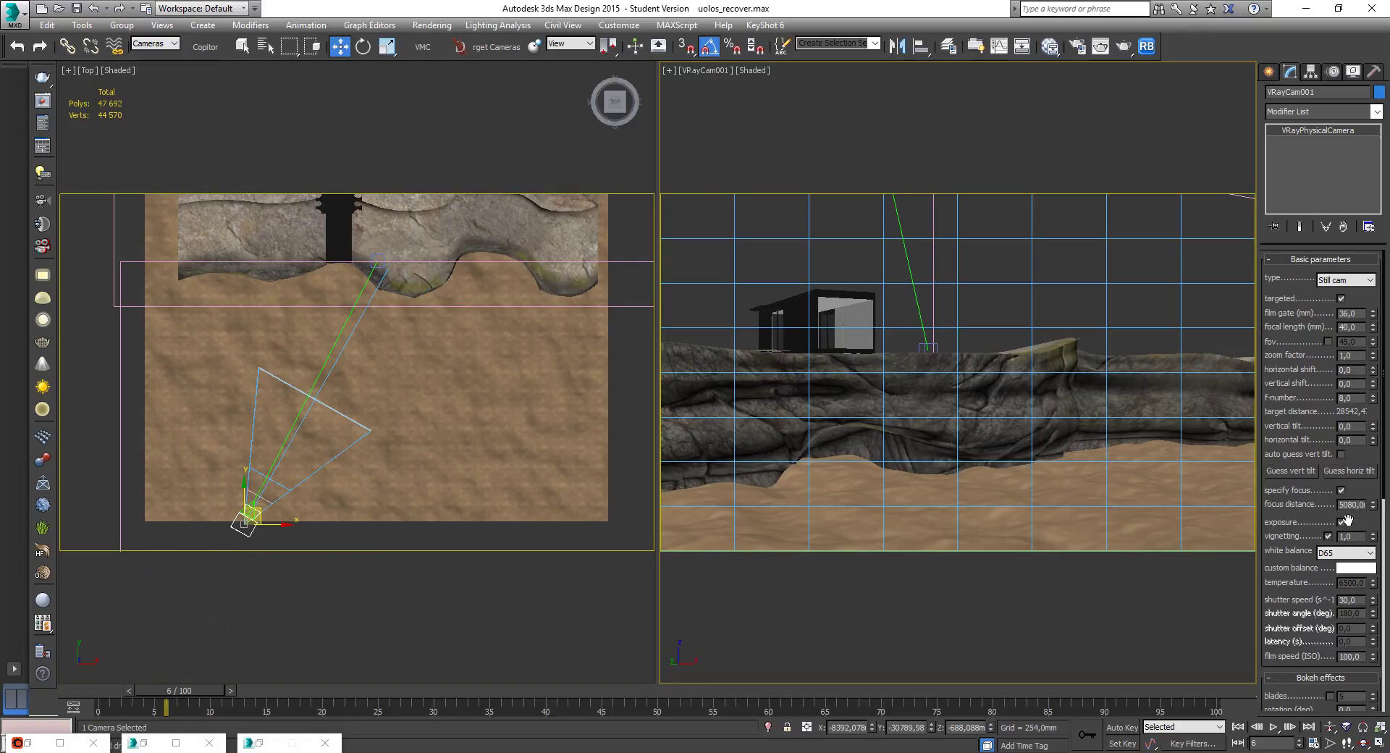
double_click(1347, 505)
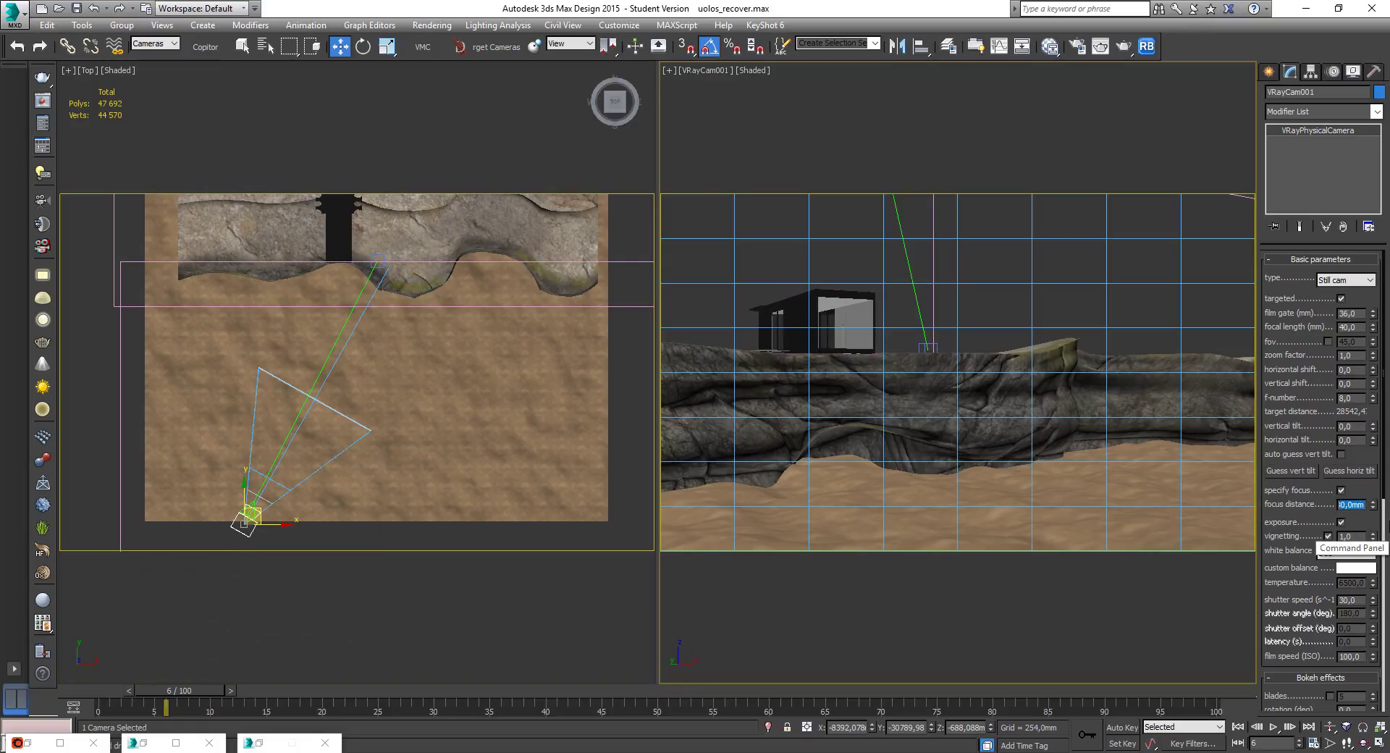
text(270000)
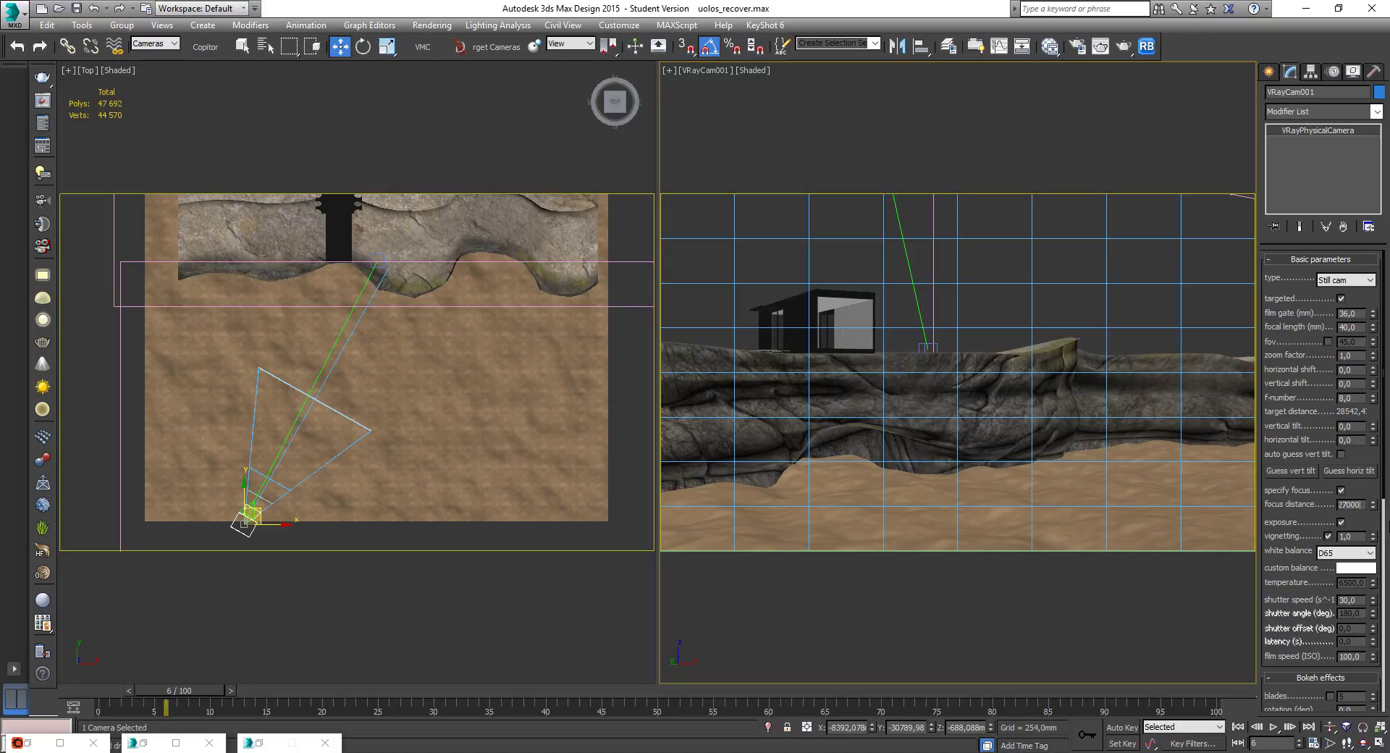
key(Return)
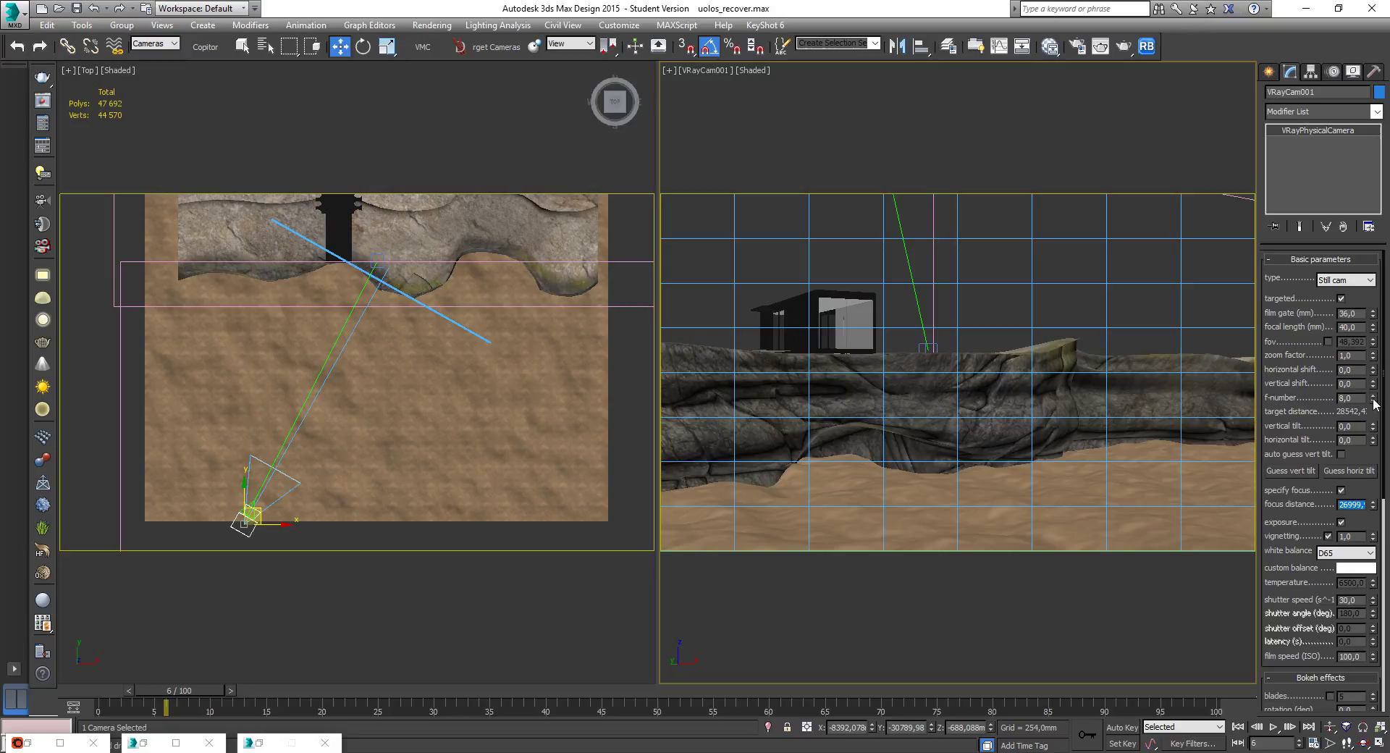
drag(1373, 398, 1351, 461)
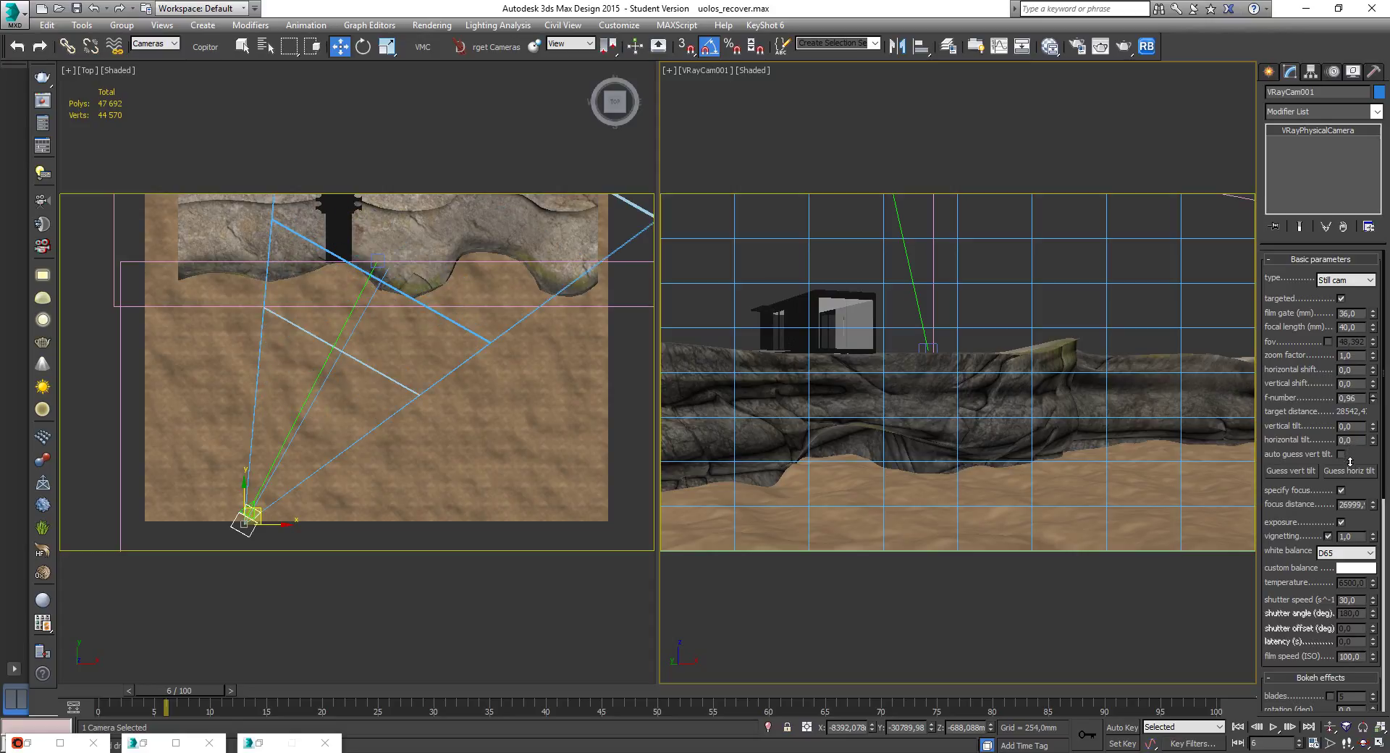
click(1006, 309)
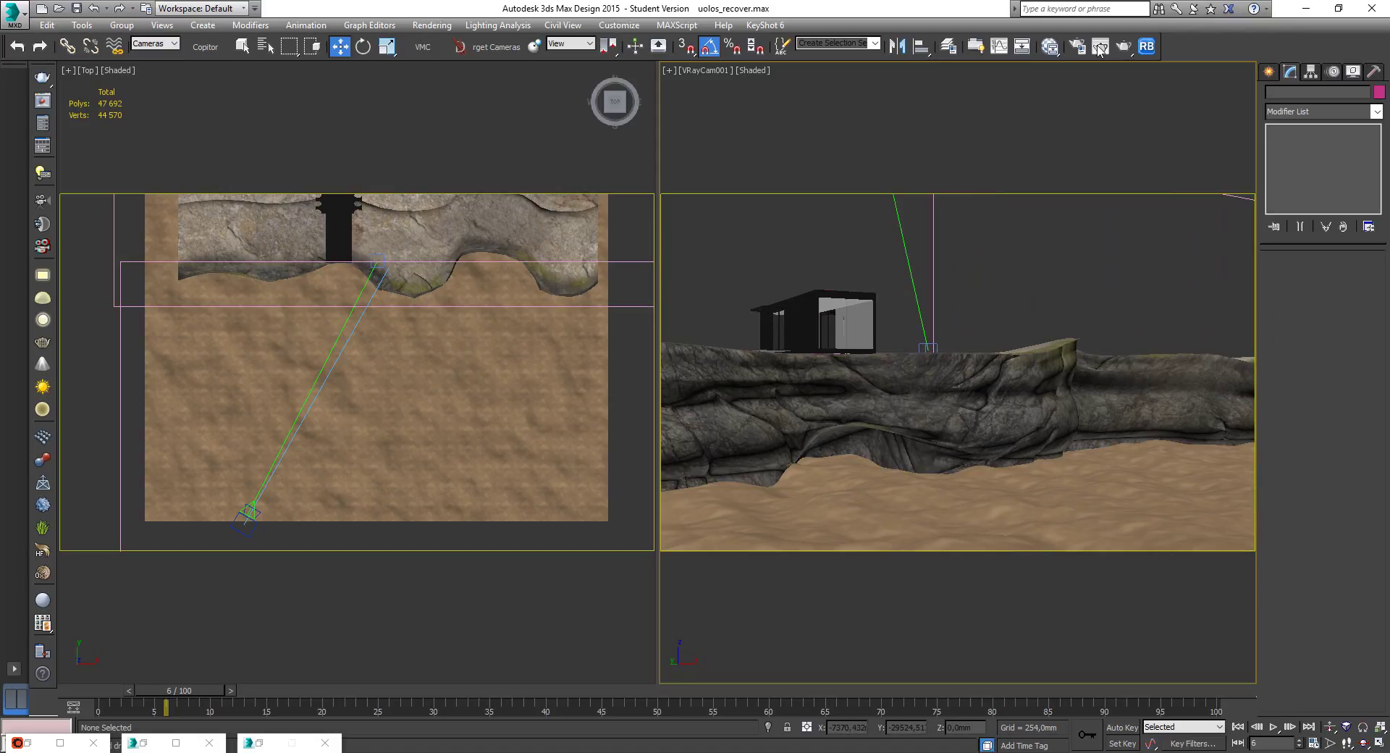
Switch the top view to VRayCam001 and start an interactive Corona render, moving the frame buffer clear of the viewports.
right_click(470, 255)
key(c)
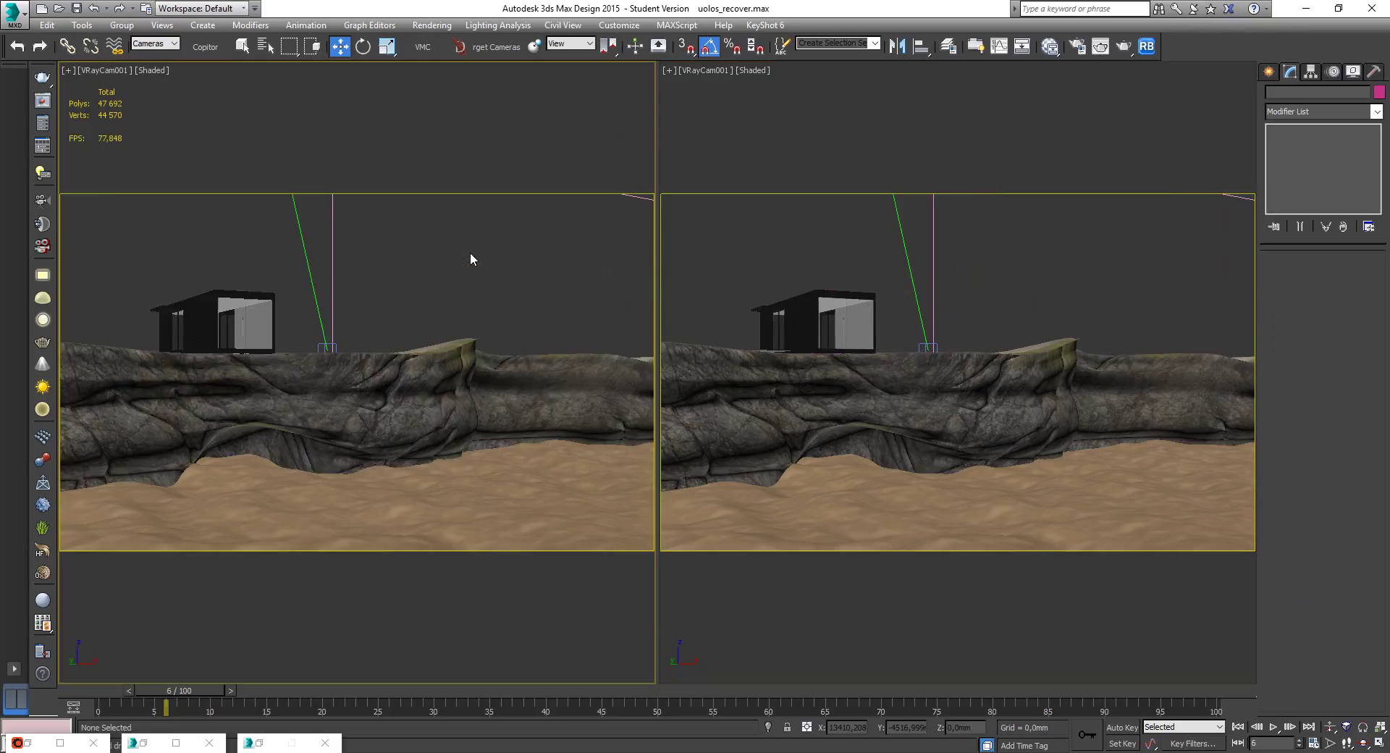
click(1074, 49)
click(187, 260)
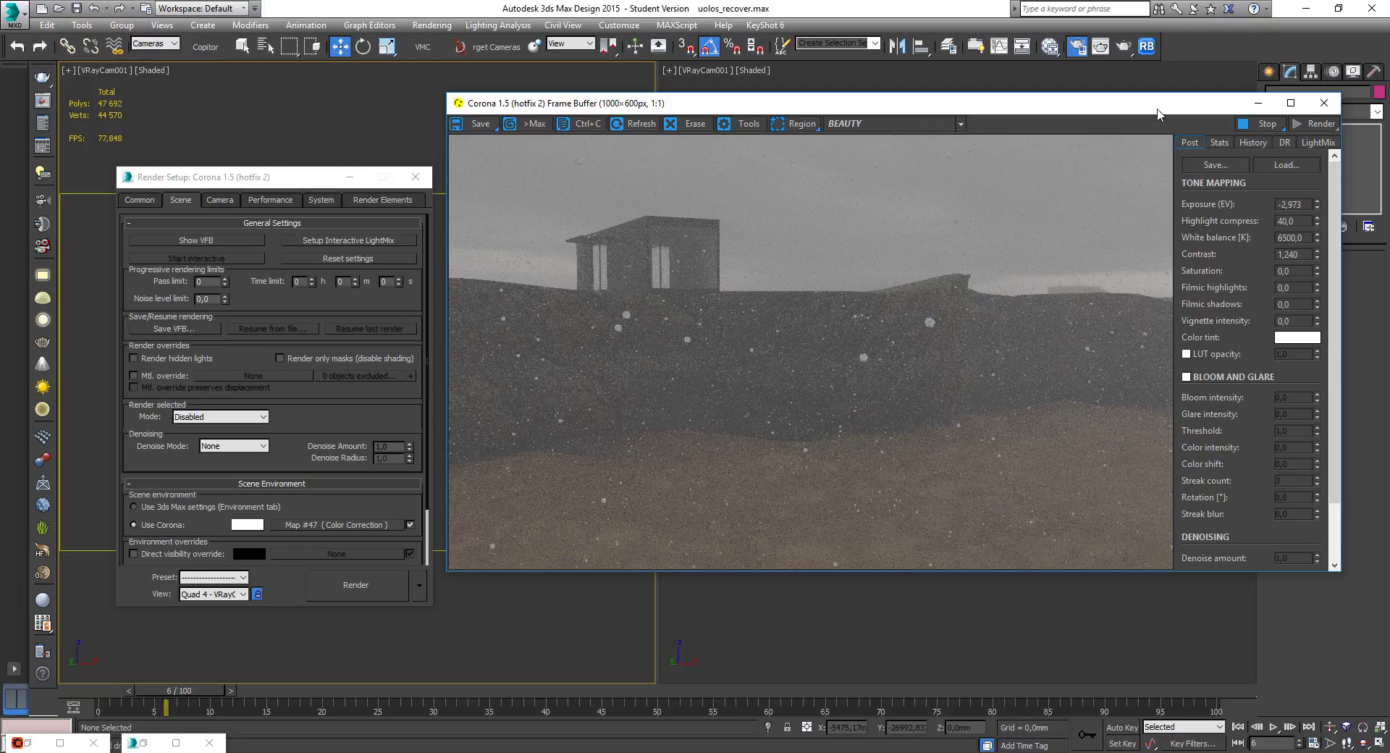
mouse_move(1161, 109)
mouse_down()
mouse_move(1213, 115)
mouse_move(1165, 123)
mouse_up()
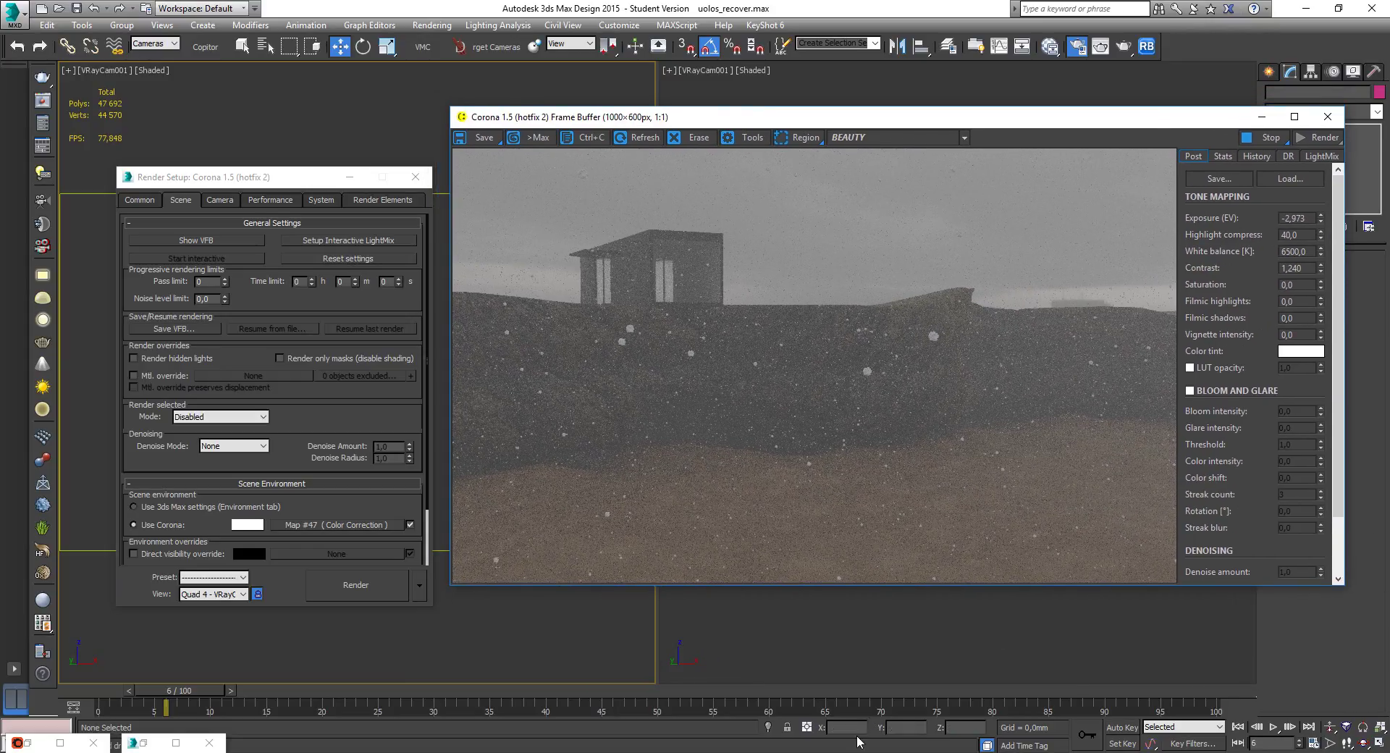
drag(1057, 121, 1041, 452)
click(350, 177)
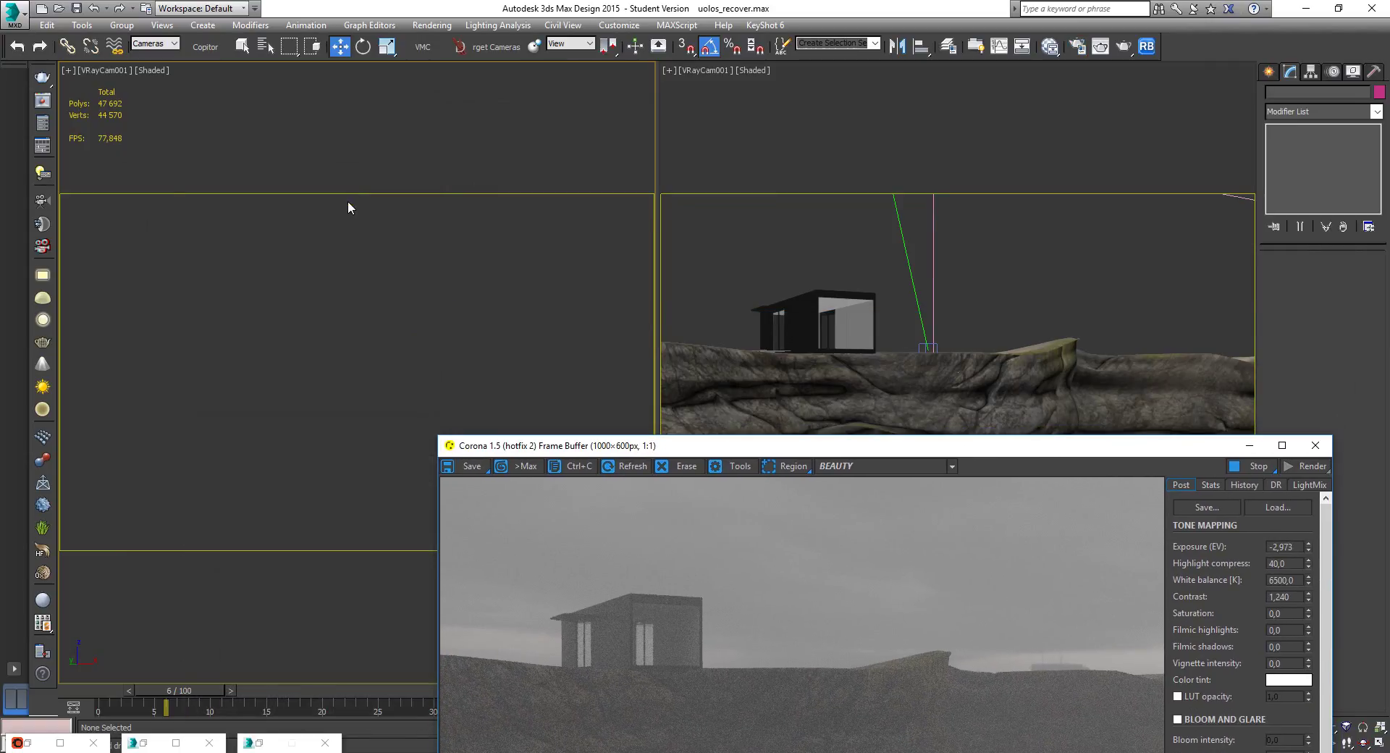
Return to the top view, allow selection of all object types and enable scattering for Corona Scatter002 beside the cliff.
middle_click(248, 427)
middle_drag(249, 427, 267, 389)
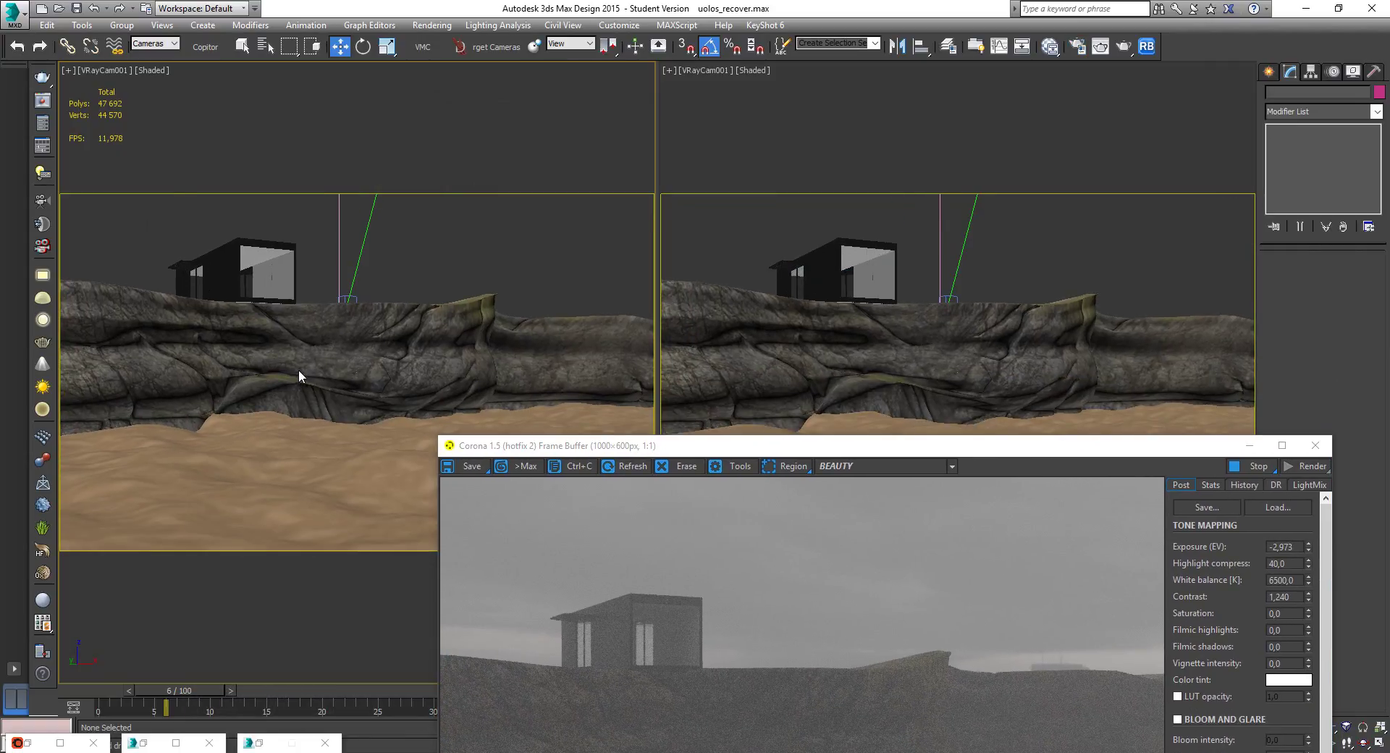
key(t)
scroll(302, 363, down, 5)
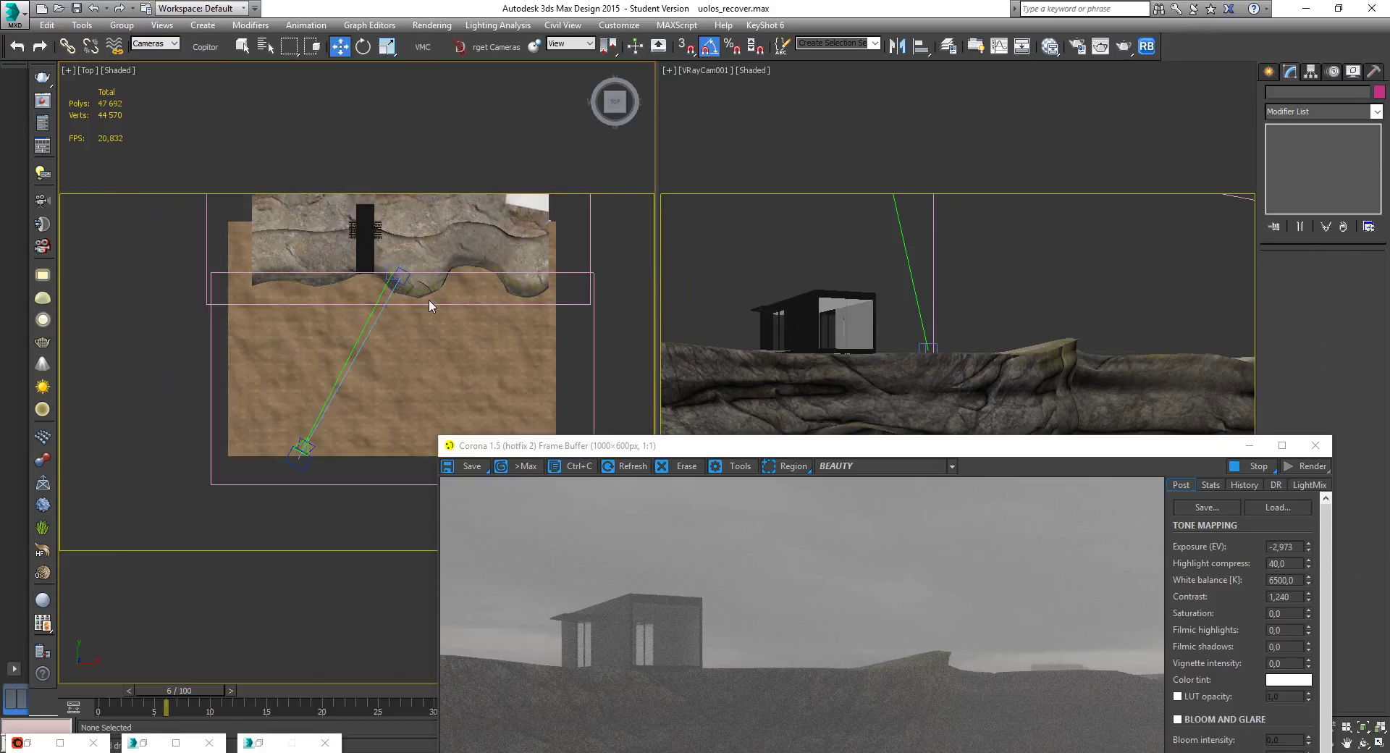
scroll(351, 389, up, 10)
scroll(406, 352, up, 8)
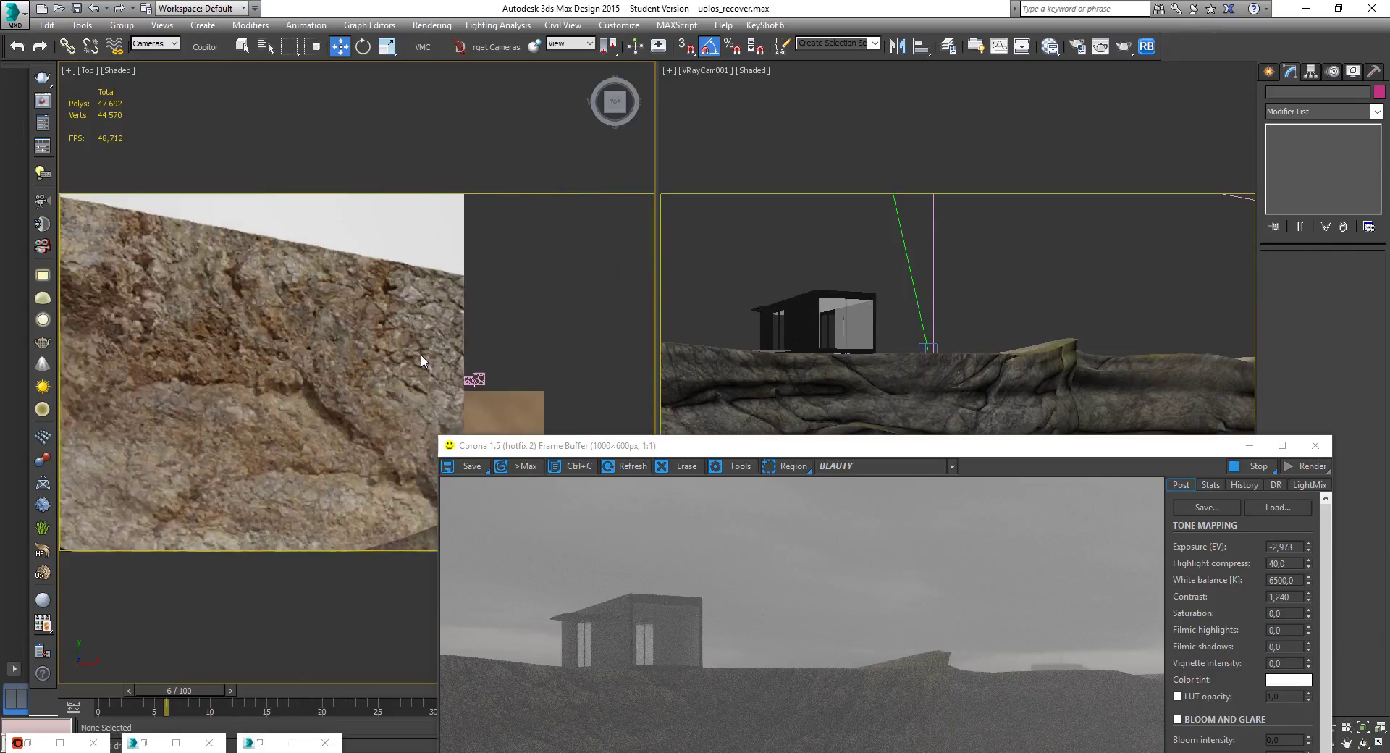
scroll(419, 340, up, 1)
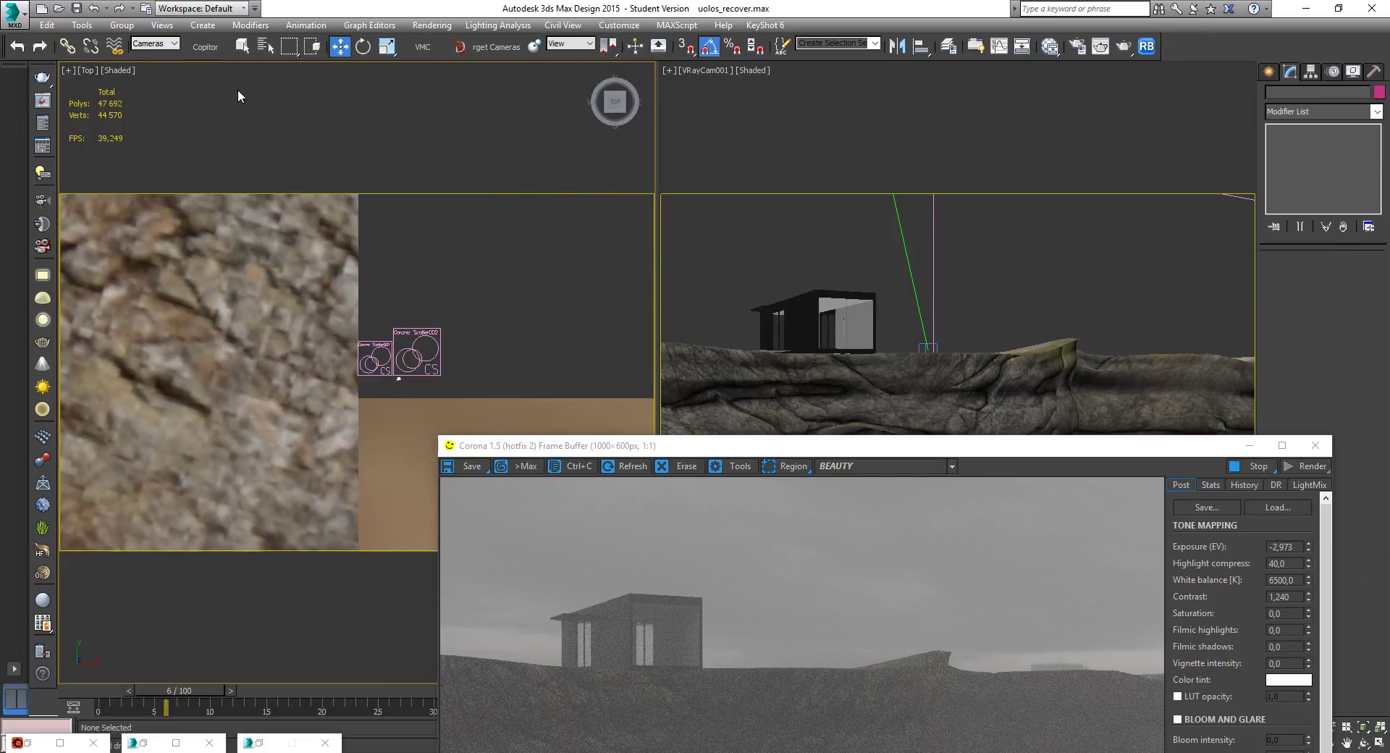
click(154, 44)
click(149, 55)
click(426, 346)
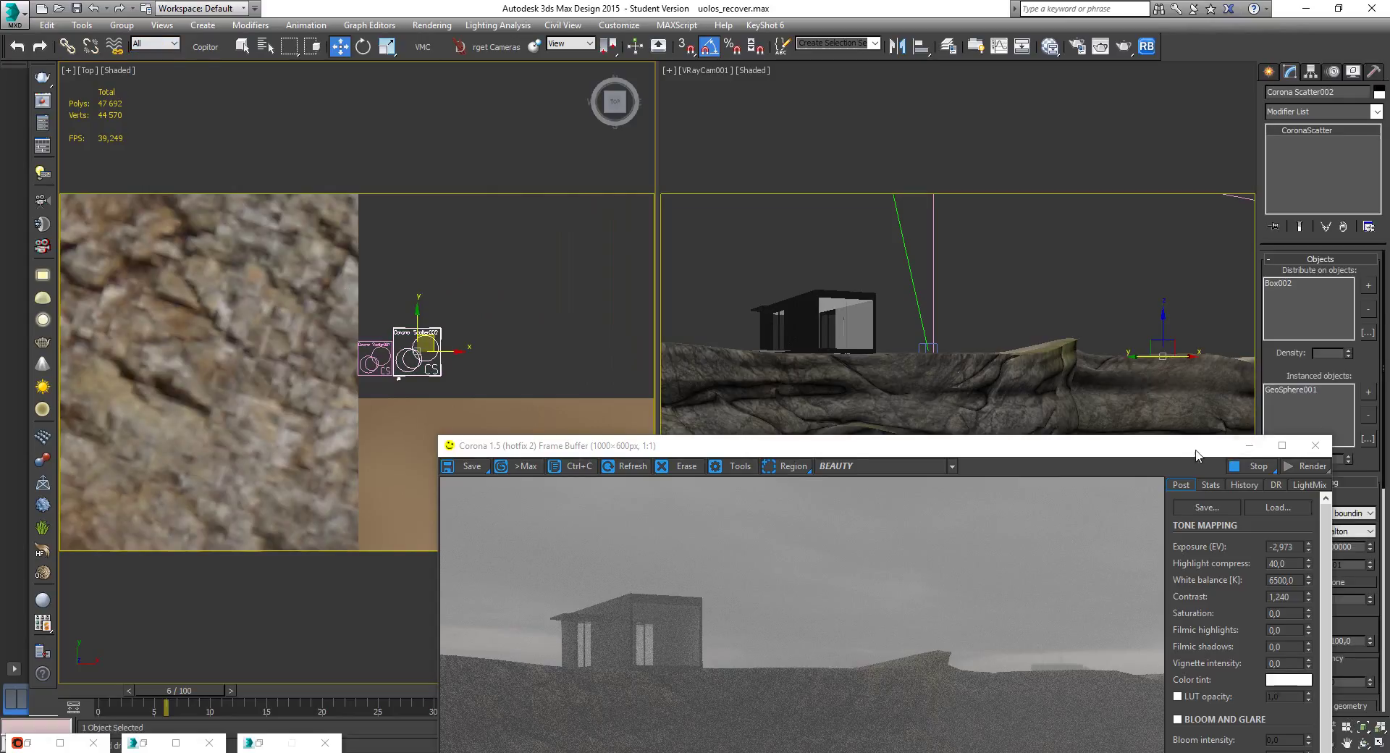
drag(1196, 450, 1118, 481)
click(1289, 496)
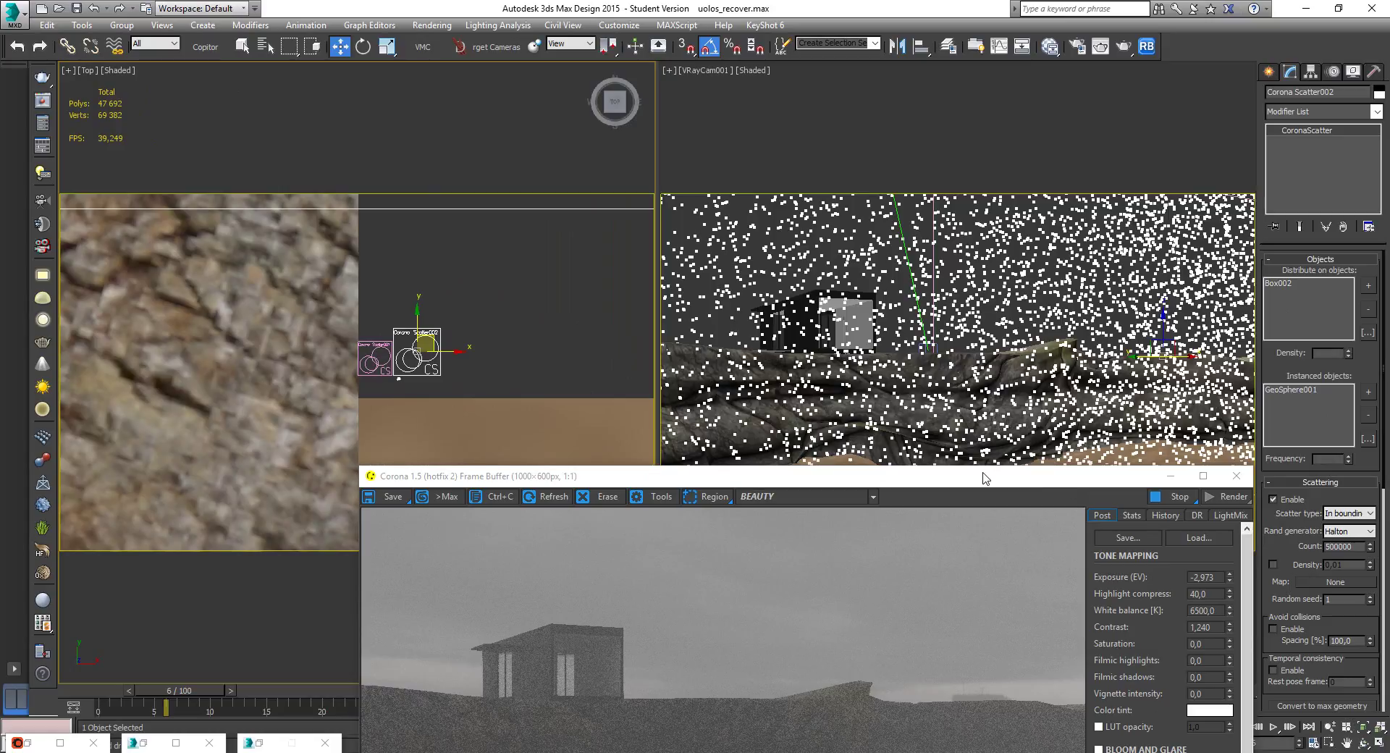
drag(984, 471, 889, 187)
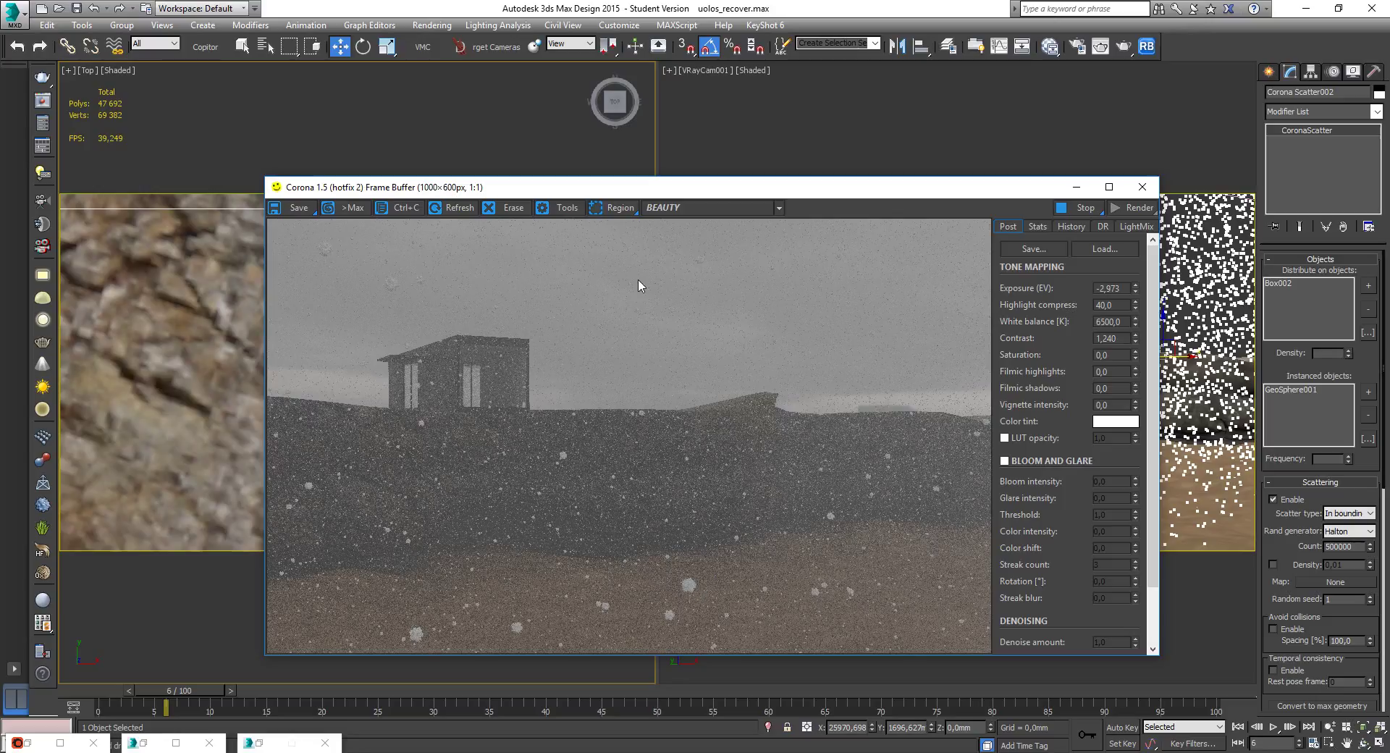
Select VRayCam001 from its viewport and add a CoronaCameraMod modifier to it.
click(703, 69)
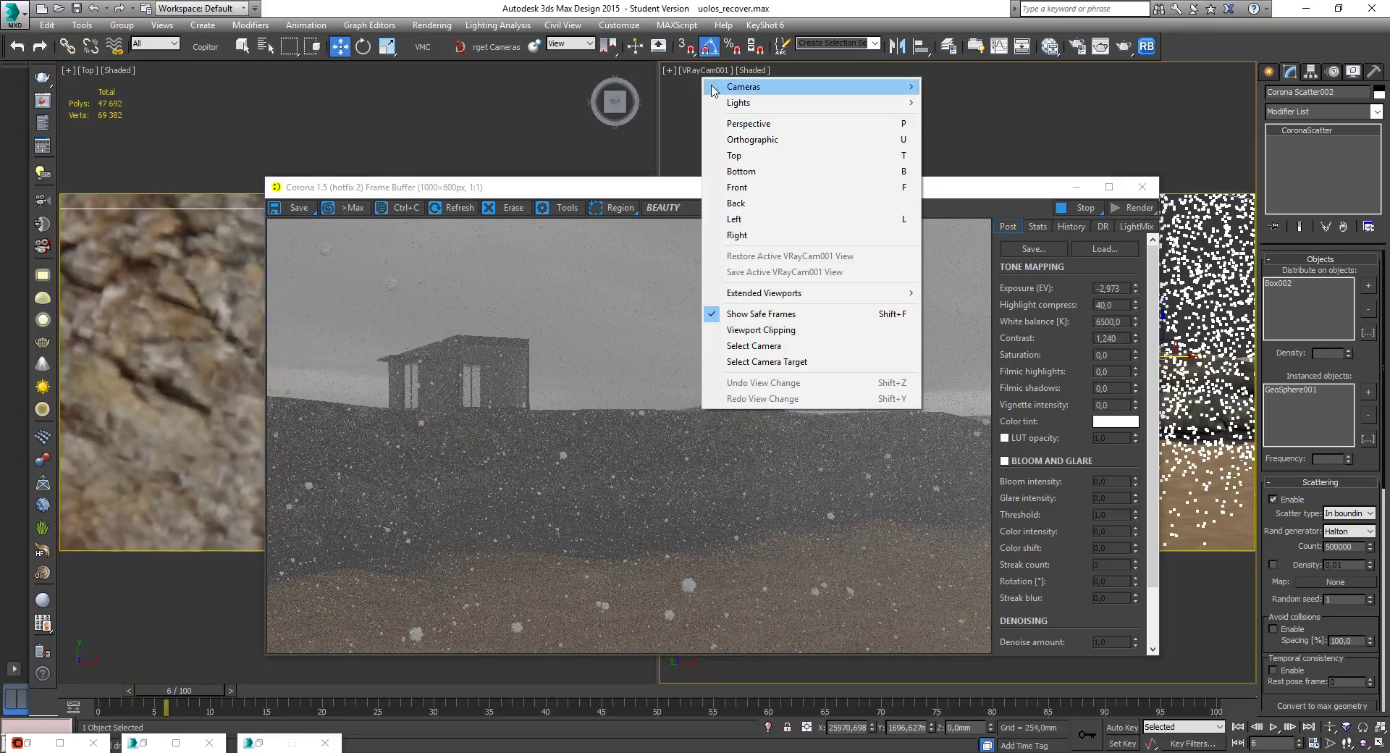
click(760, 346)
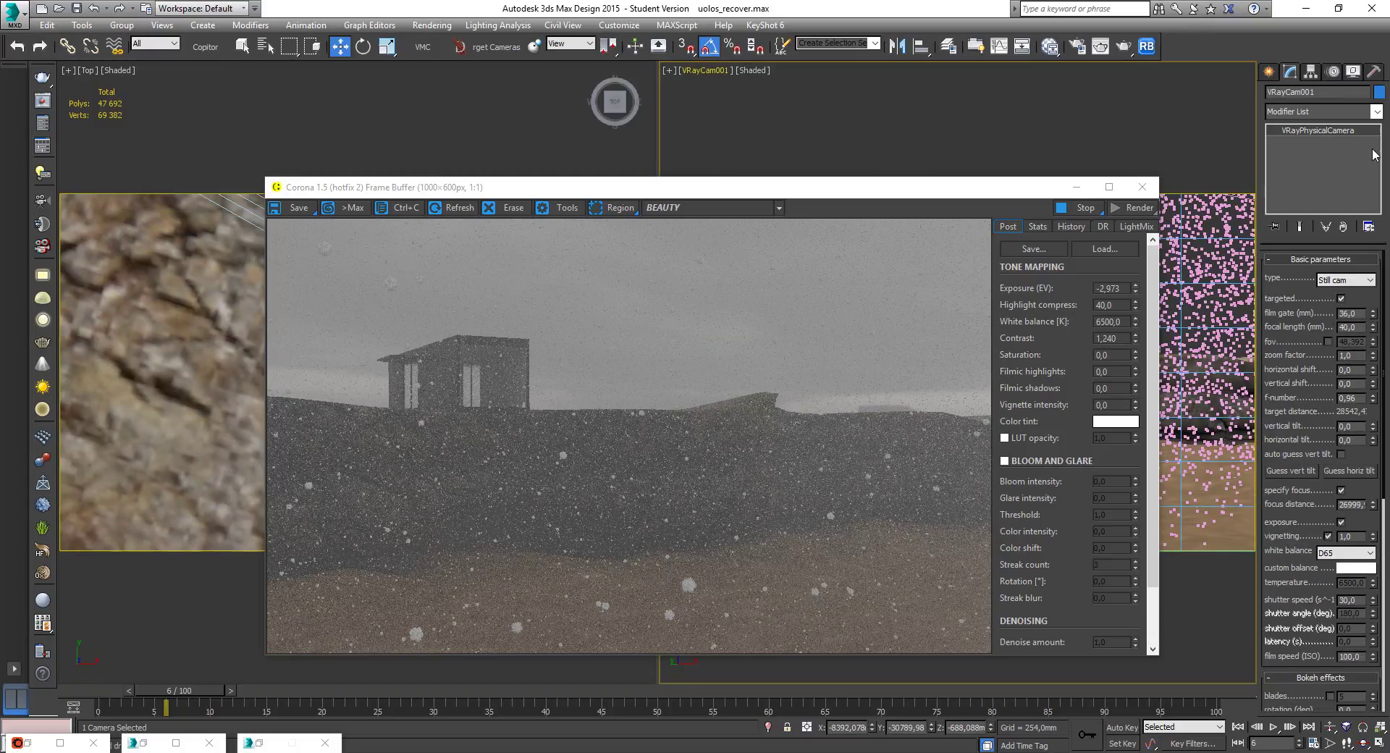
click(1377, 110)
click(1322, 298)
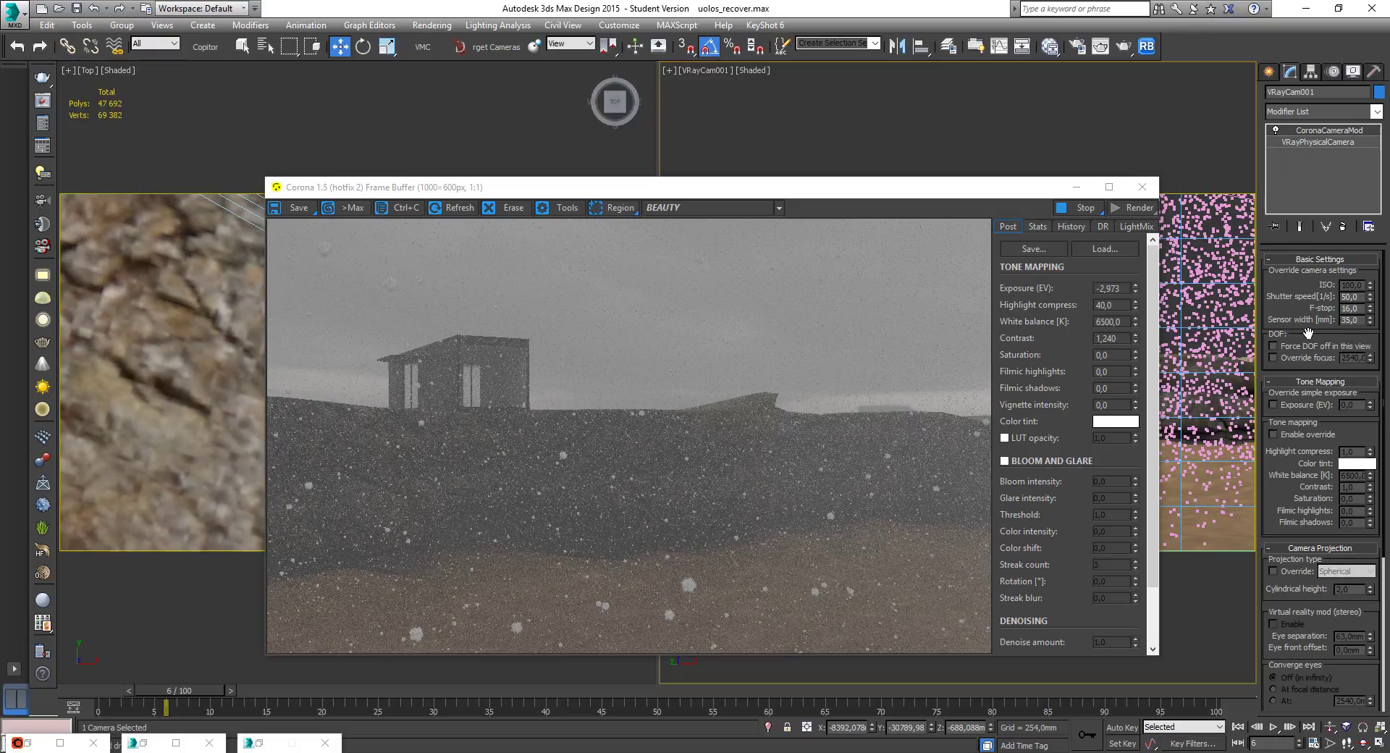
Override the focus distance in the CoronaCameraMod modifier with 27000 mm, leaving depth of field allowed in this view.
click(1275, 348)
click(1274, 347)
click(1275, 357)
drag(1346, 357, 1389, 362)
key(BackSpace)
key(Return)
Try F-stop values of 8 and 2 in the CoronaCameraMod modifier.
drag(1360, 307, 1332, 304)
text(8)
key(Return)
text(2)
key(Return)
Switch Corona's render settings from simple exposure to photographic exposure.
click(1079, 47)
click(230, 203)
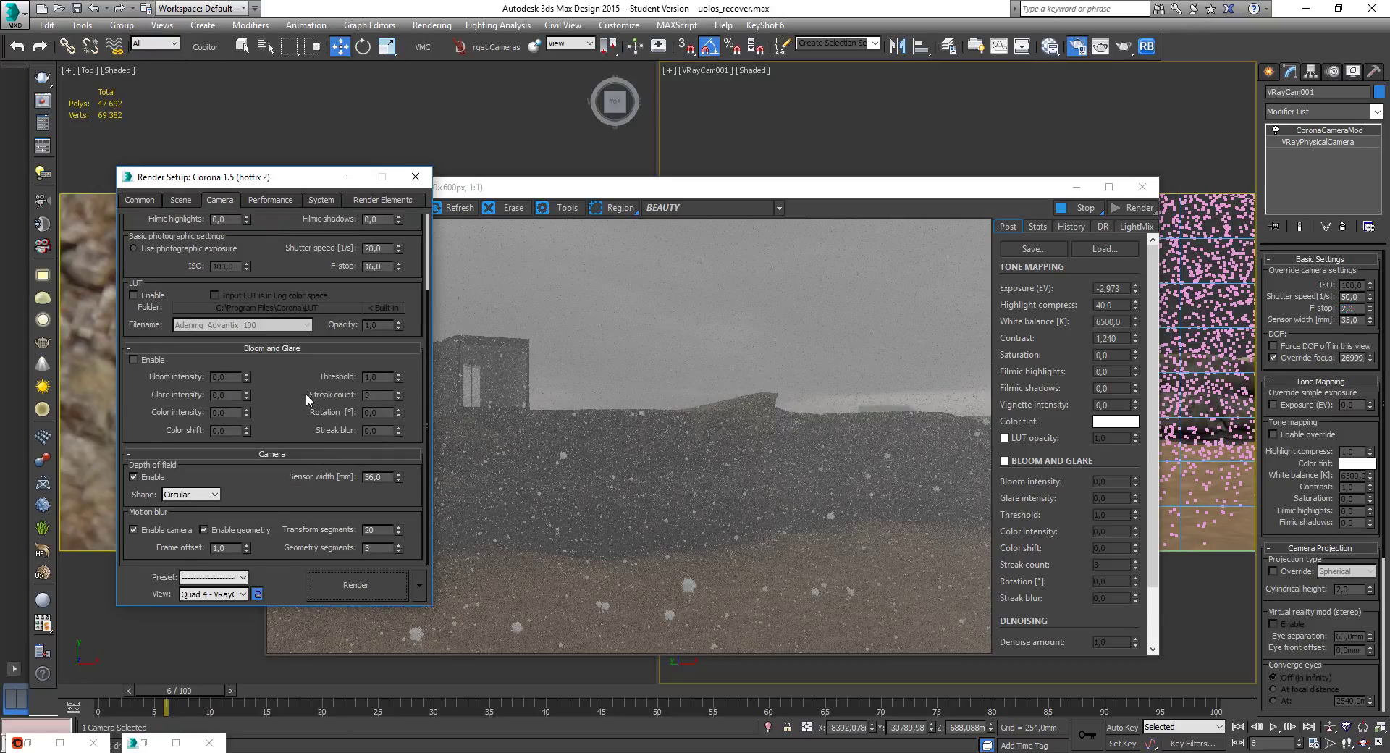
scroll(302, 407, up, 1)
scroll(302, 408, down, 1)
drag(296, 339, 300, 478)
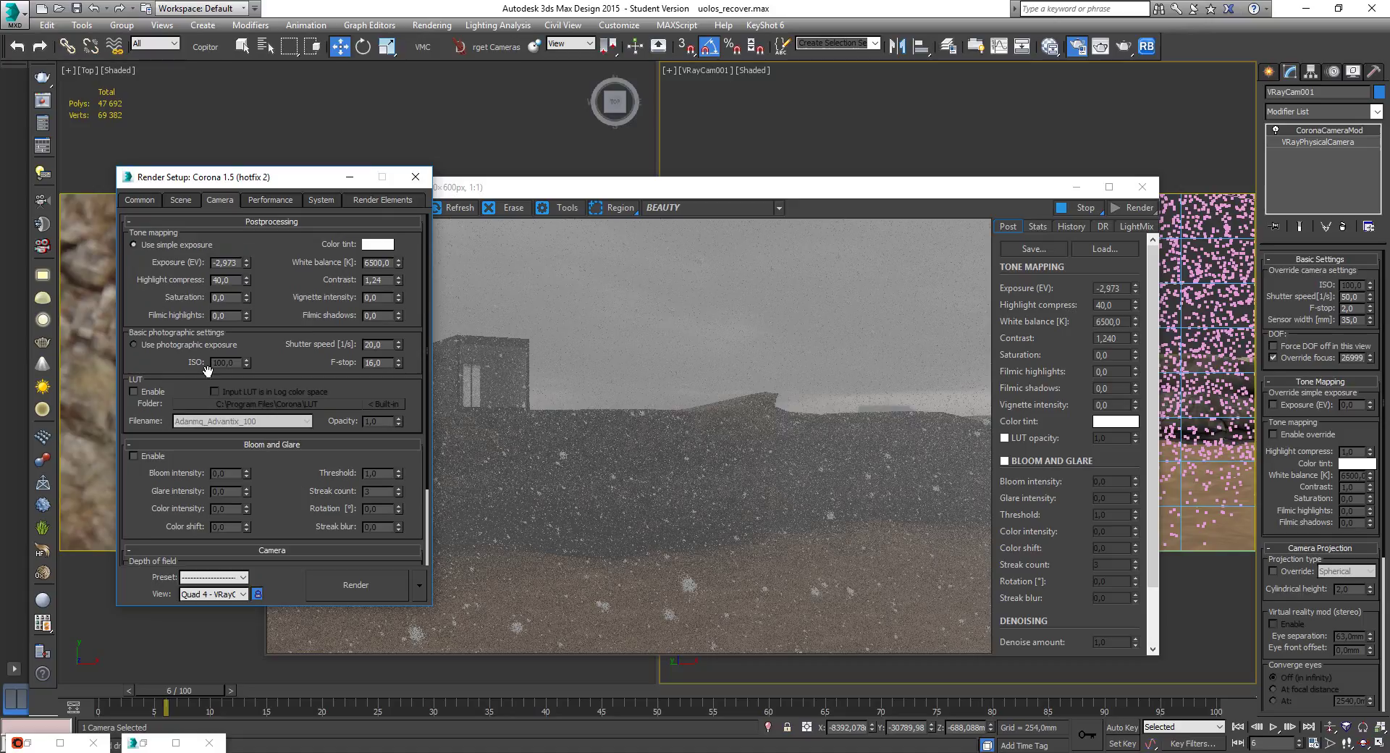
click(194, 345)
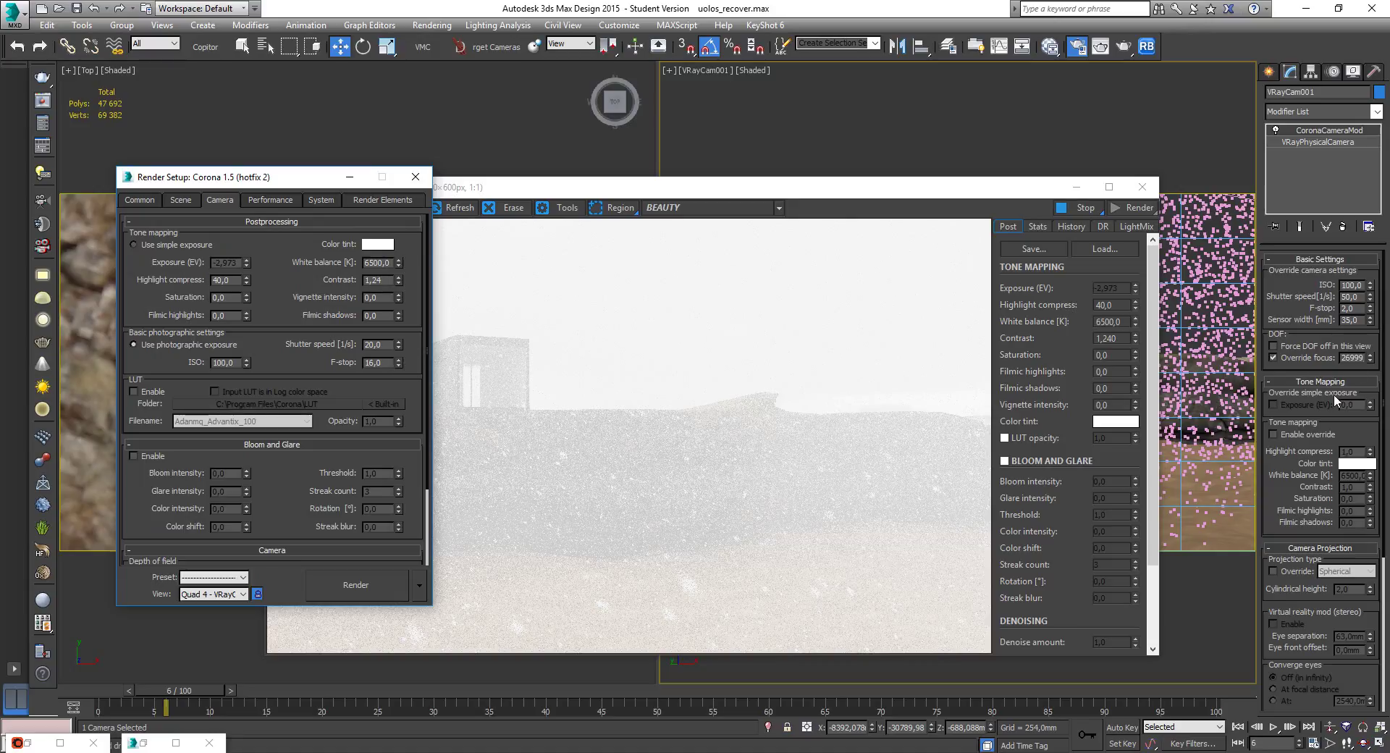
Set the F-stop in the CoronaCameraMod modifier to 8 and move the render settings clear of the rendered image.
click(1348, 308)
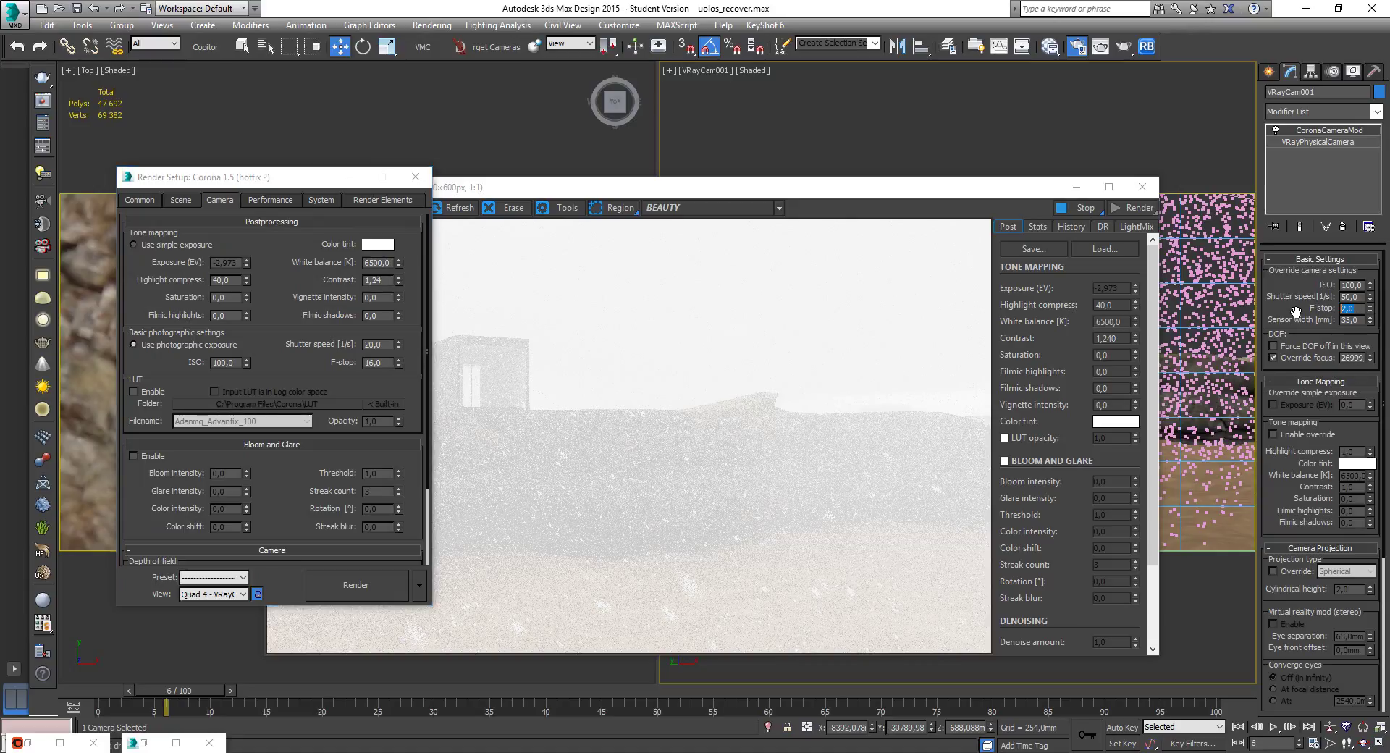
text(8)
key(Return)
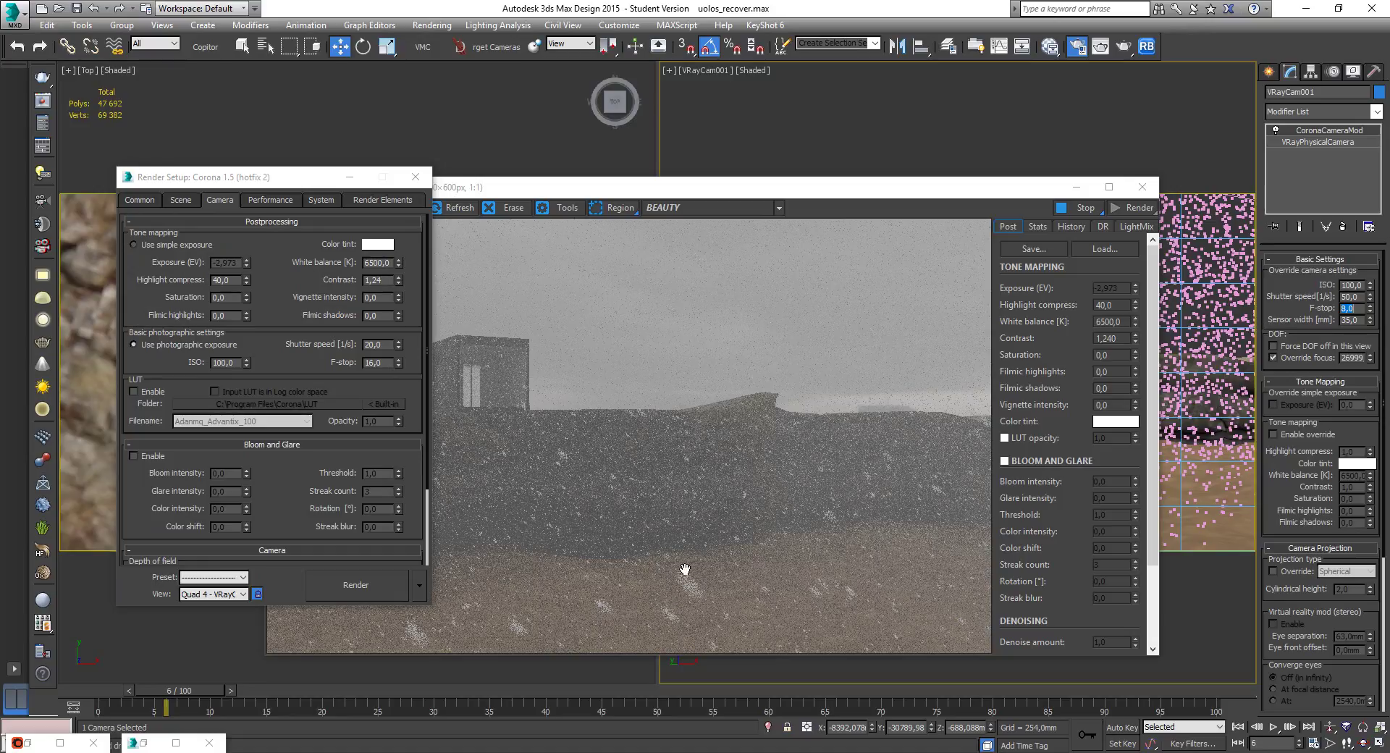
drag(291, 182, 144, 171)
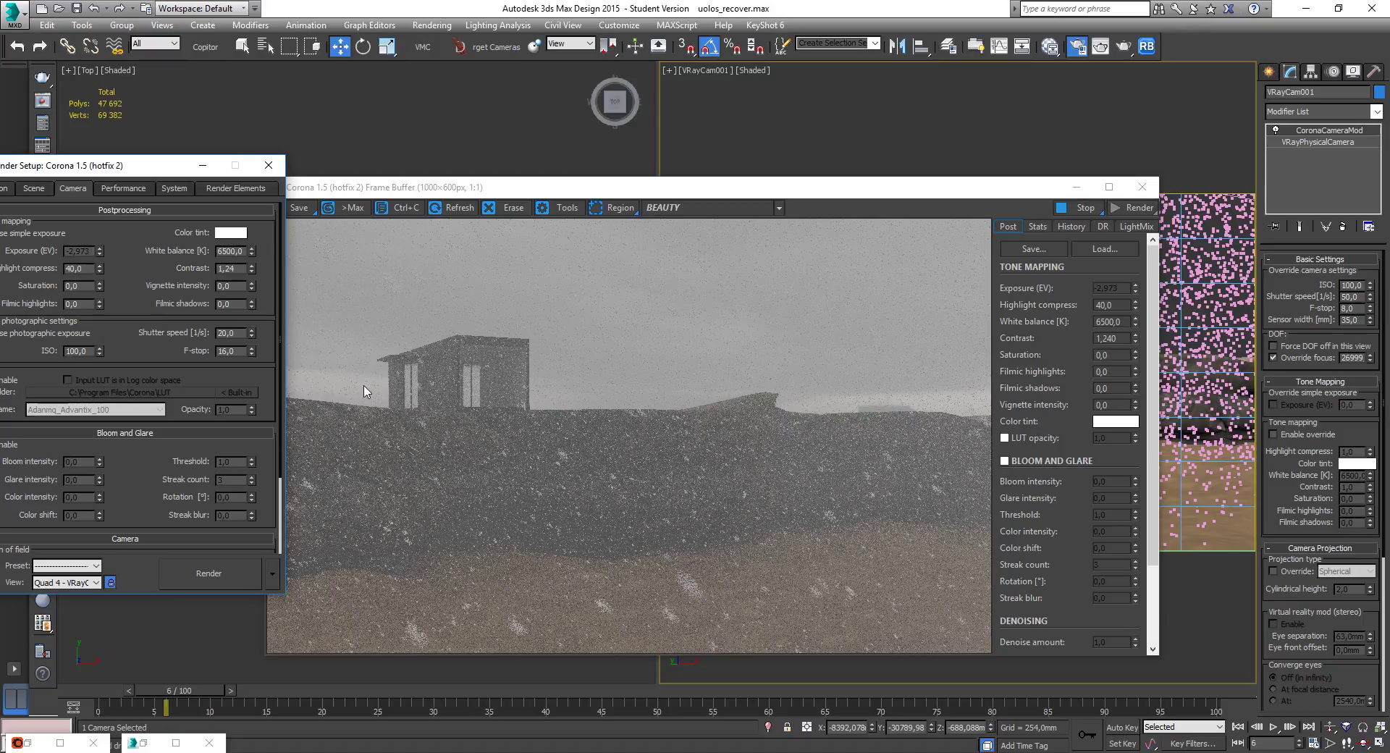
Bring the render settings fully into view and toggle the CoronaCameraMod focus override off and back on.
drag(107, 171, 167, 174)
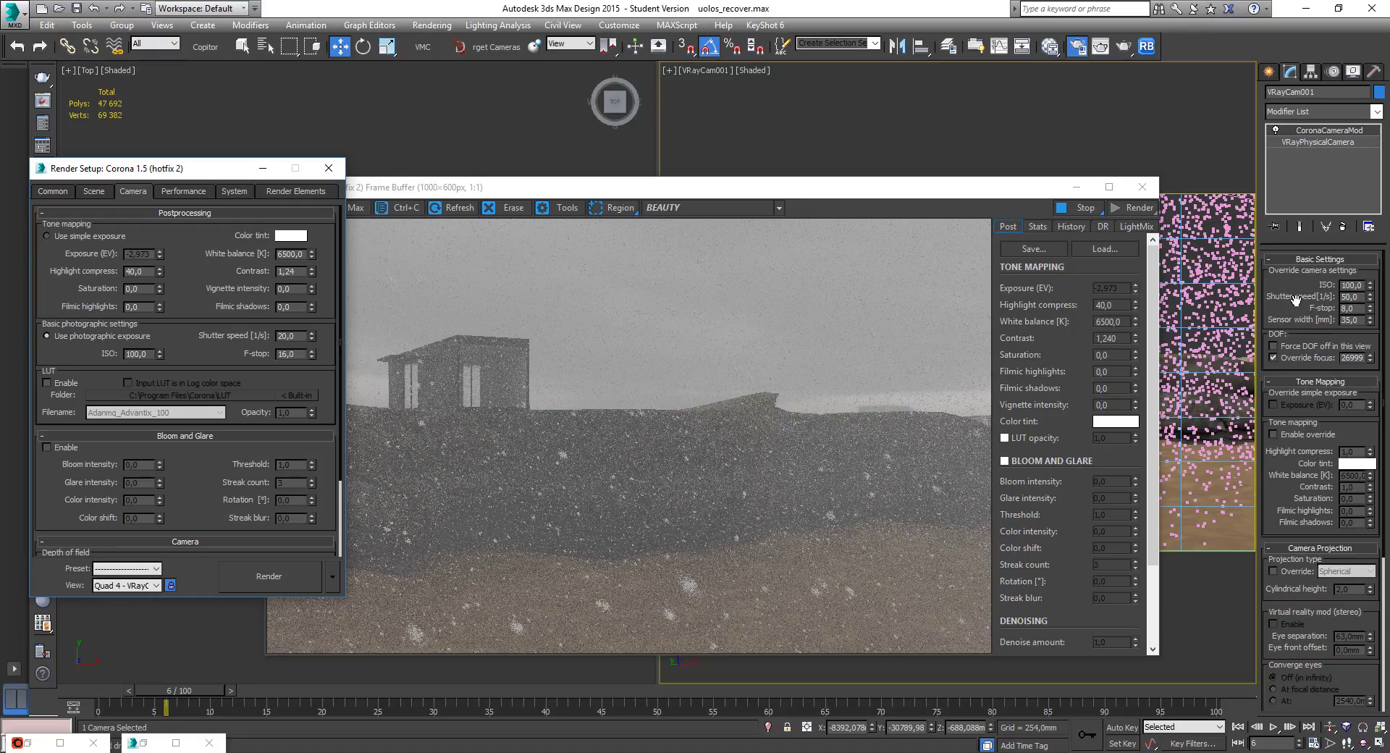
click(1277, 356)
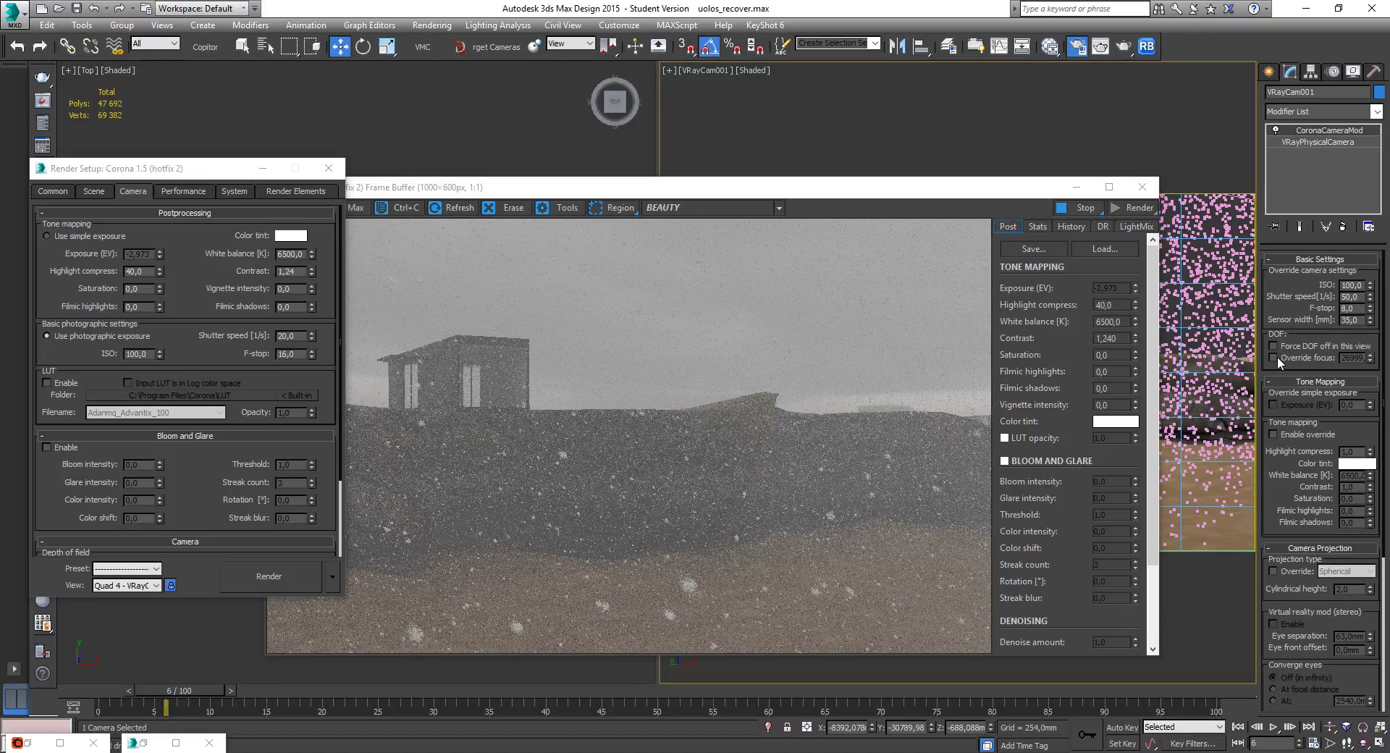
click(1274, 357)
Compare F-stop values of 4, 6 and 8 in the CoronaCameraMod modifier.
drag(1364, 308, 1298, 307)
text(4)
key(Return)
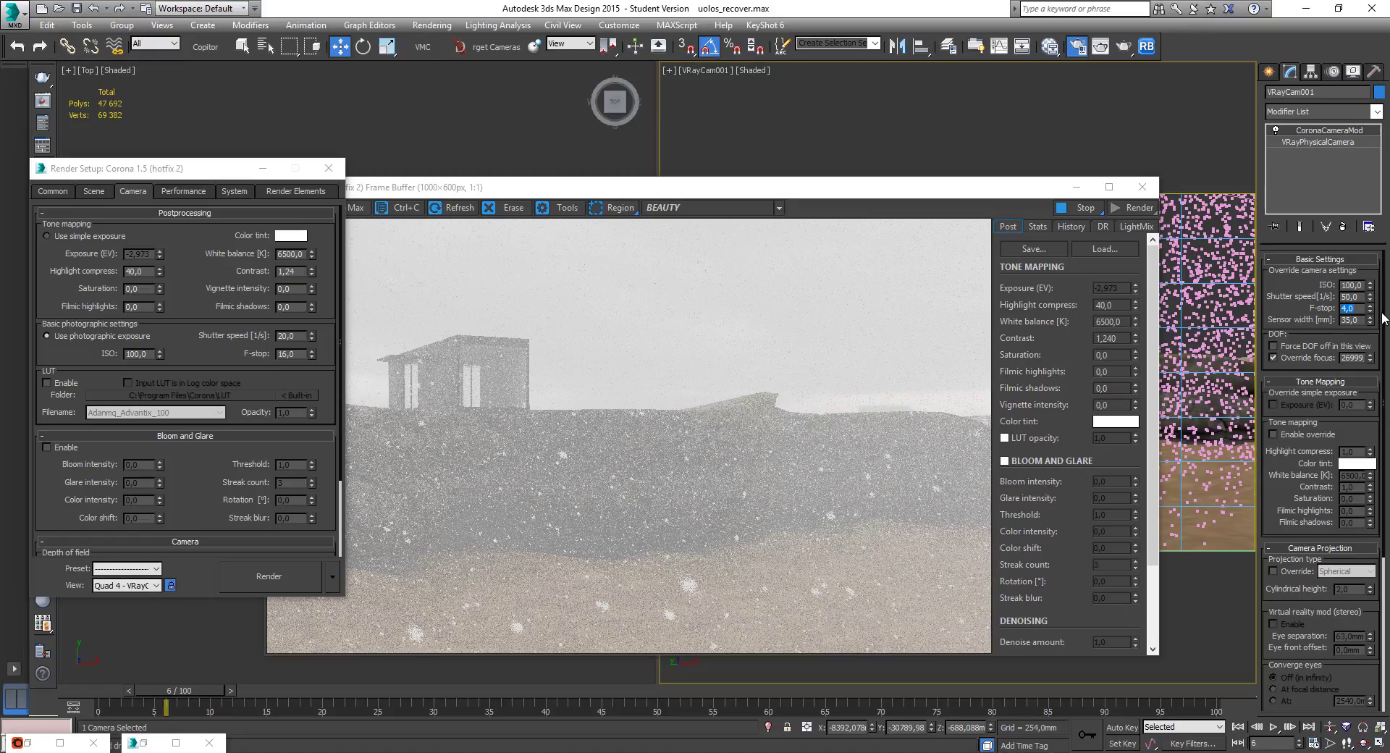
text(6)
key(Return)
text(8)
key(Return)
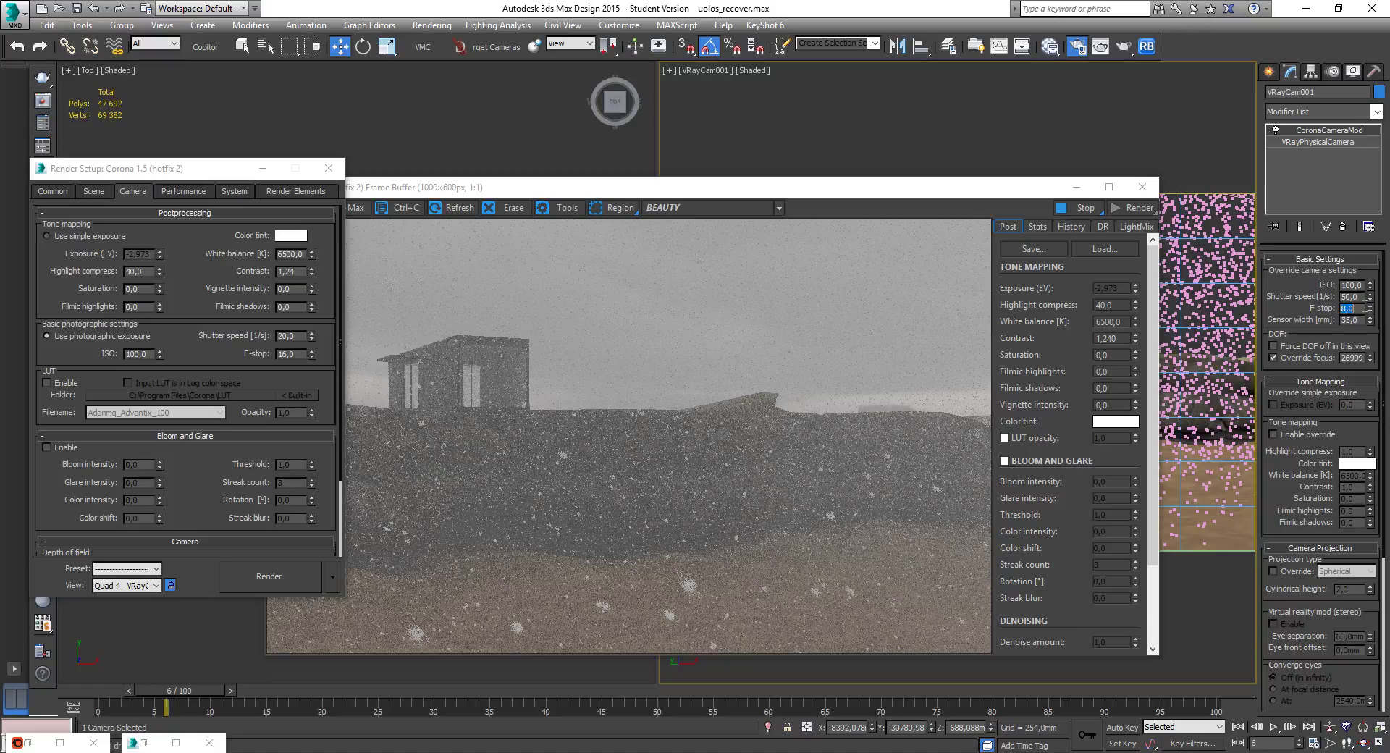
Try a shutter speed of 30 in the CoronaCameraMod modifier and restore it to 50.
click(1361, 297)
text(30)
key(Return)
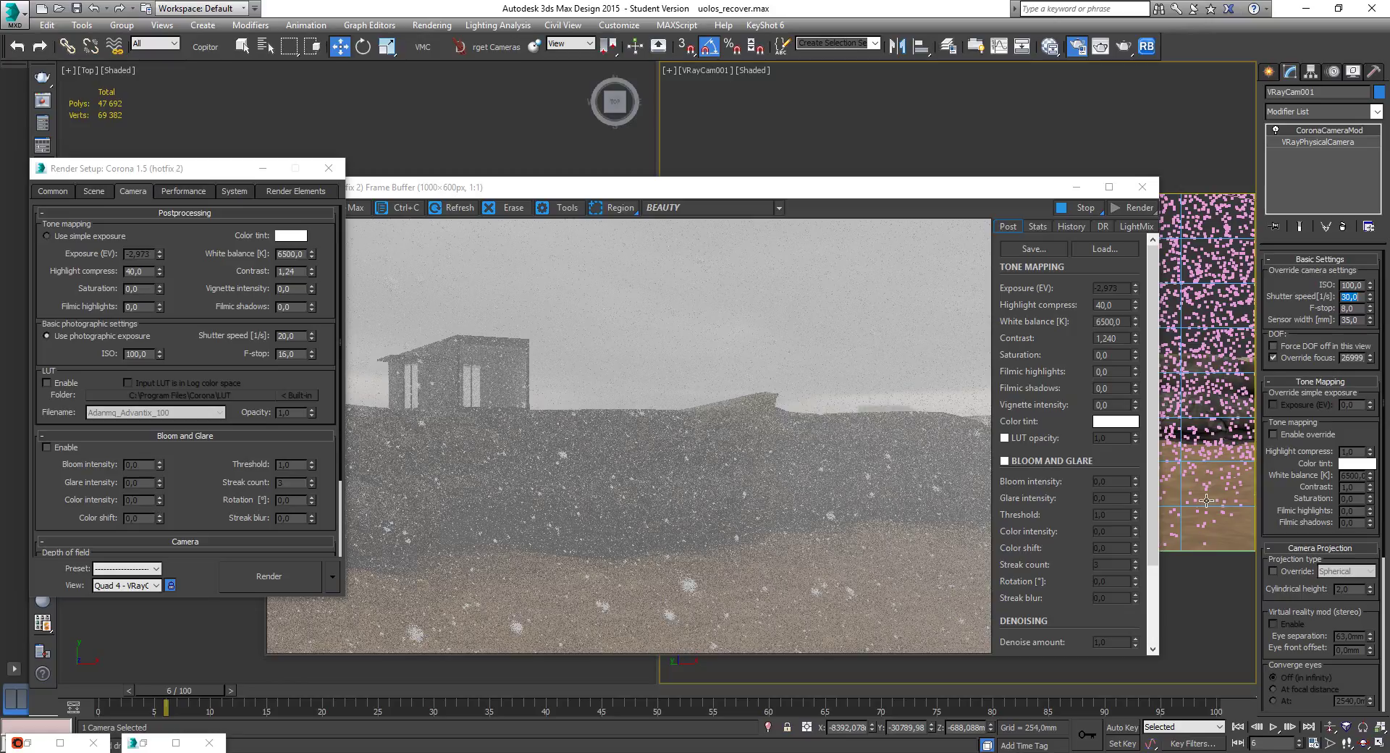
text(50)
key(Return)
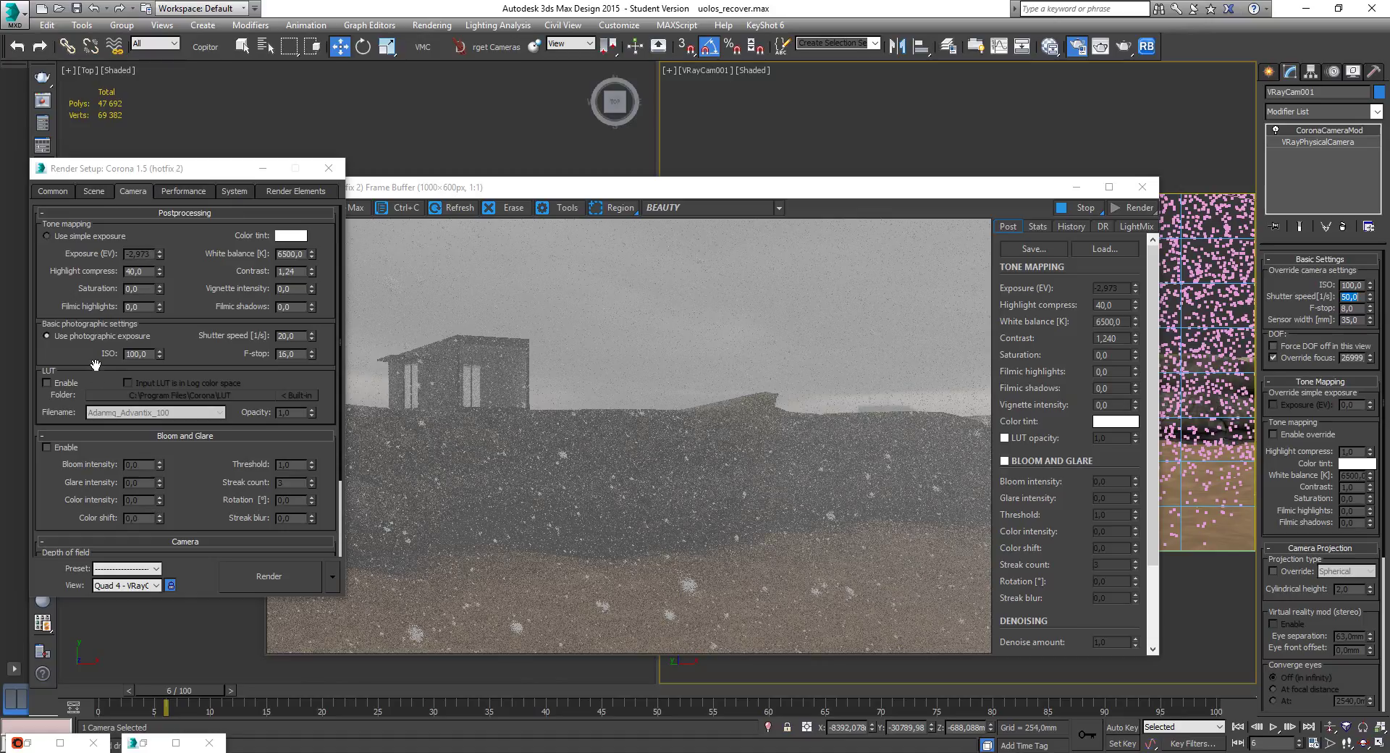
Try an F-stop of 8 in Corona's basic photographic settings and restore it to 16.
mouse_move(93, 357)
mouse_down()
mouse_move(89, 237)
mouse_move(107, 371)
mouse_up()
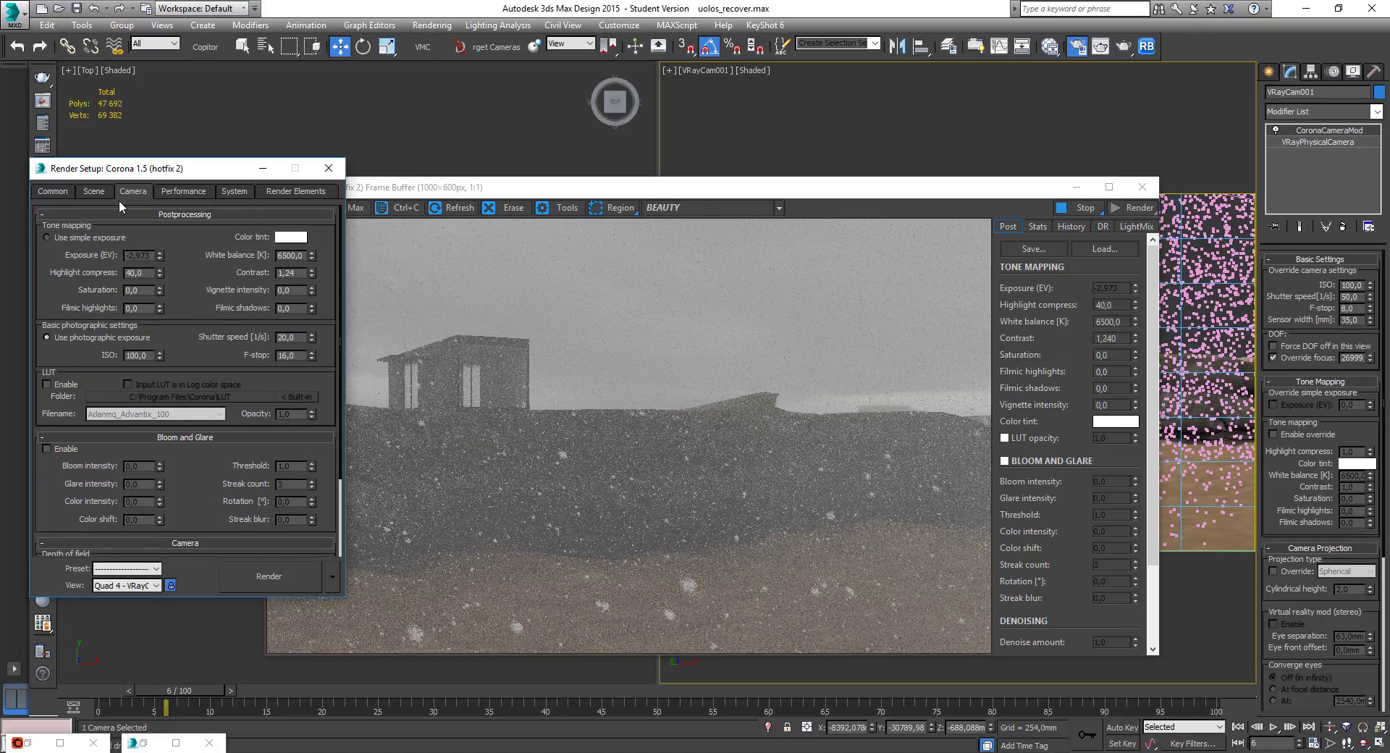
double_click(296, 356)
text(8)
key(Return)
text(1)
key(Return)
Review the VRayPhysicalCamera's basic parameters and its depth-of-field and motion blur sampling options.
click(1318, 143)
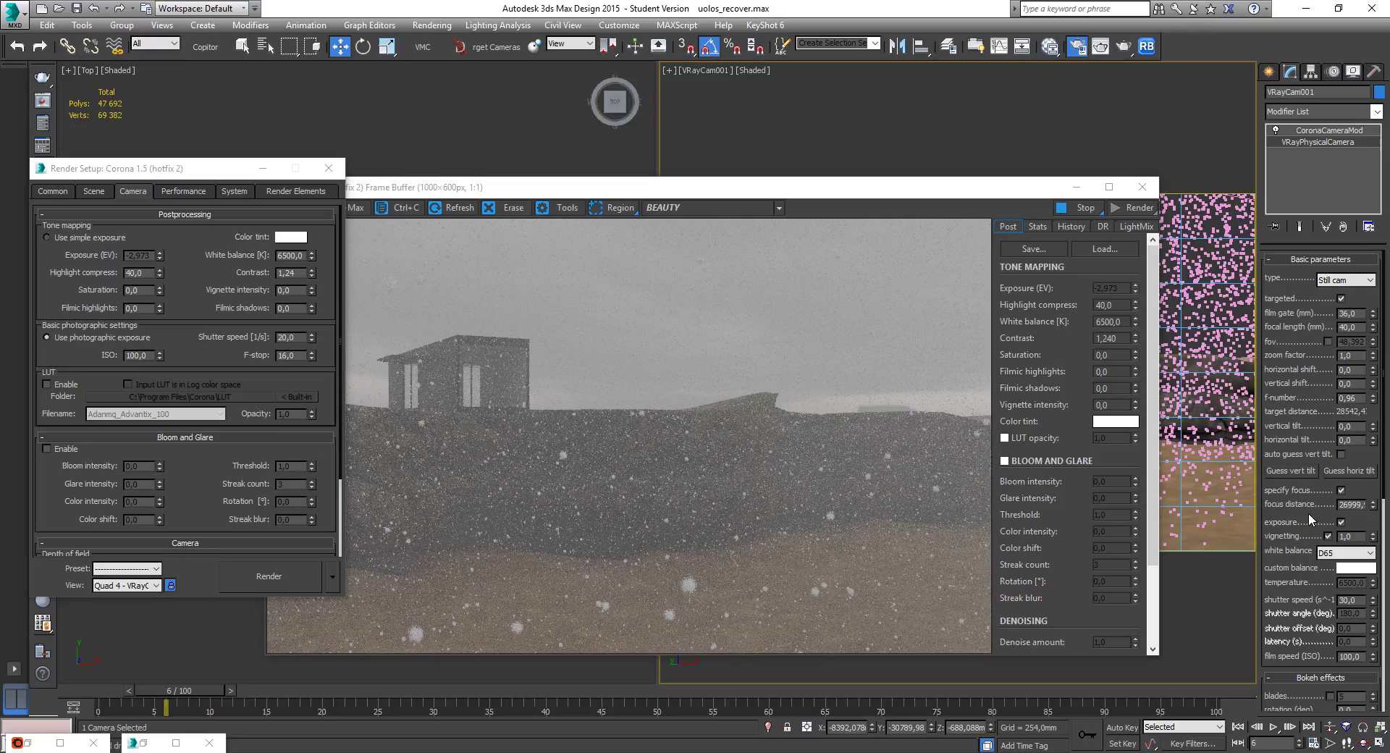
scroll(1309, 518, down, 5)
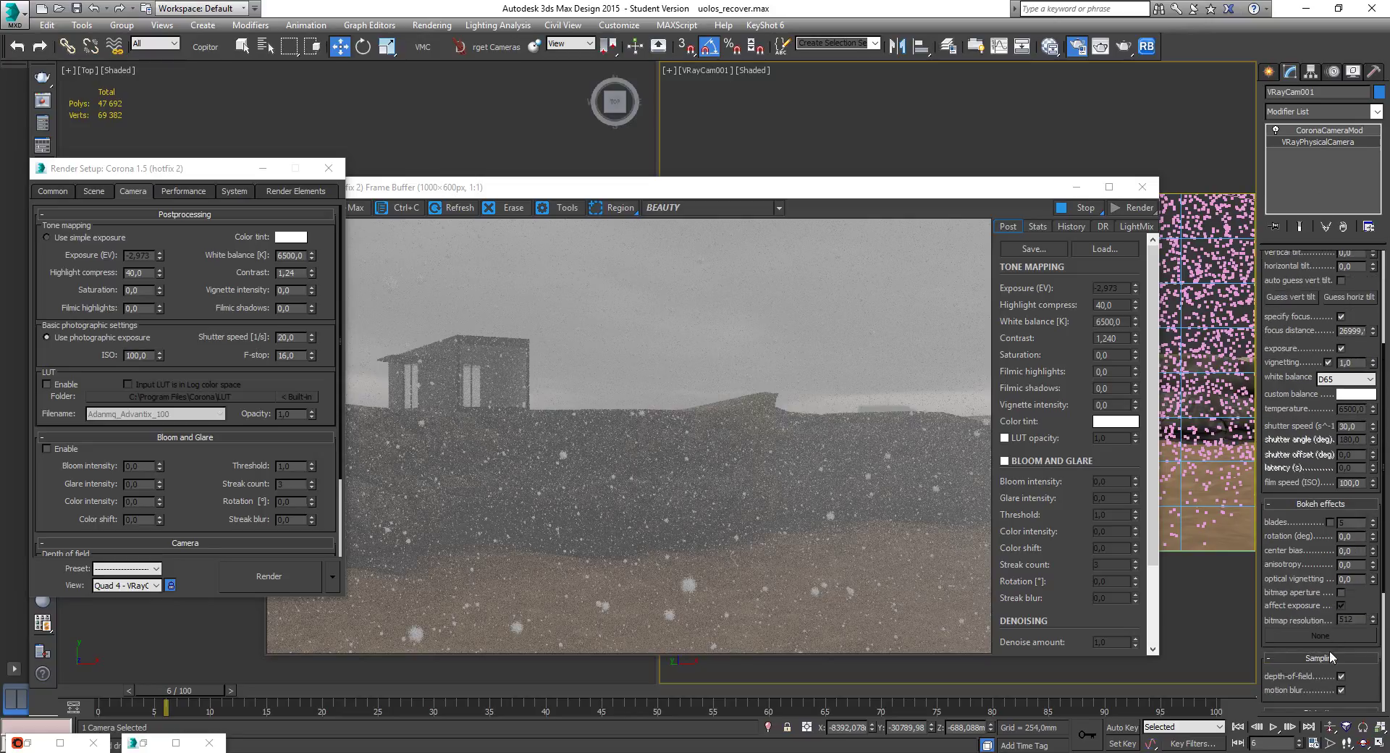
click(1341, 690)
drag(1313, 346, 1310, 518)
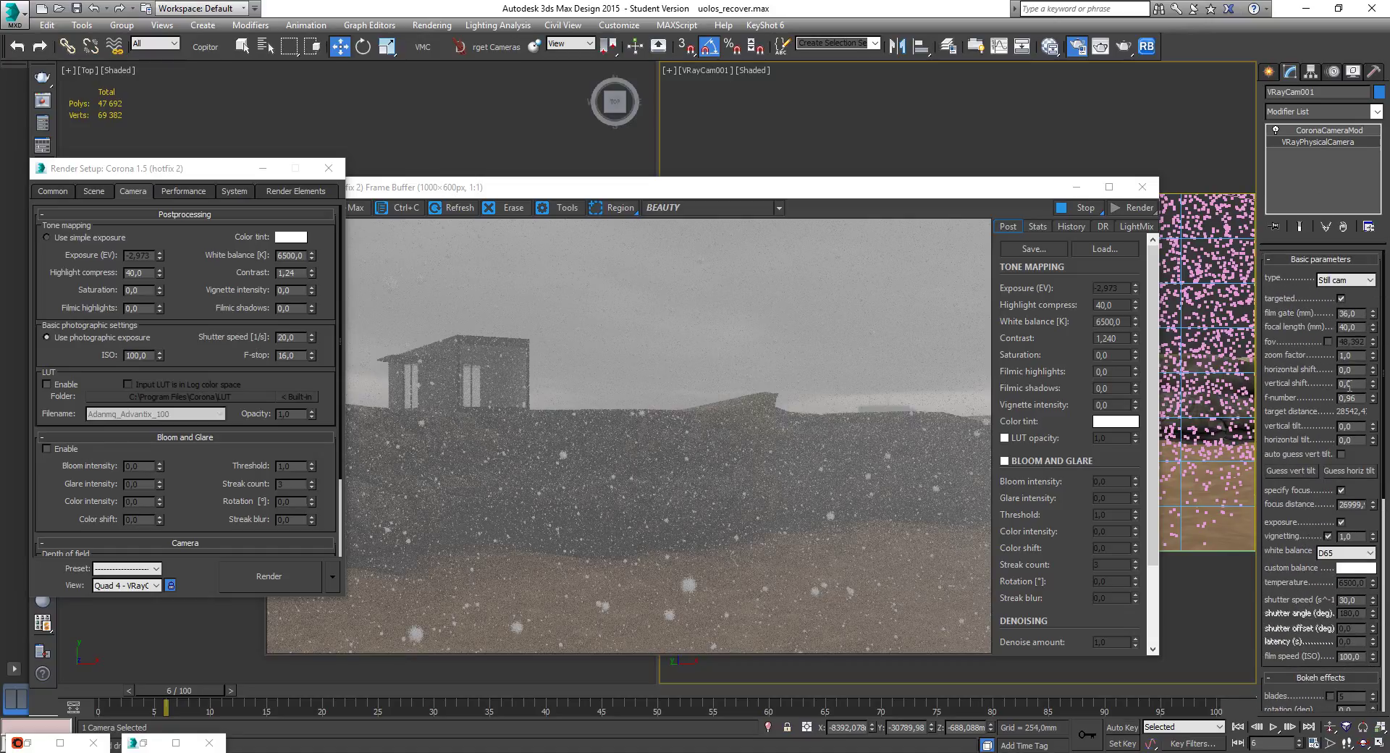
Lower the F-stop in the CoronaCameraMod modifier, trying 5.29 and settling on 2.
click(1303, 132)
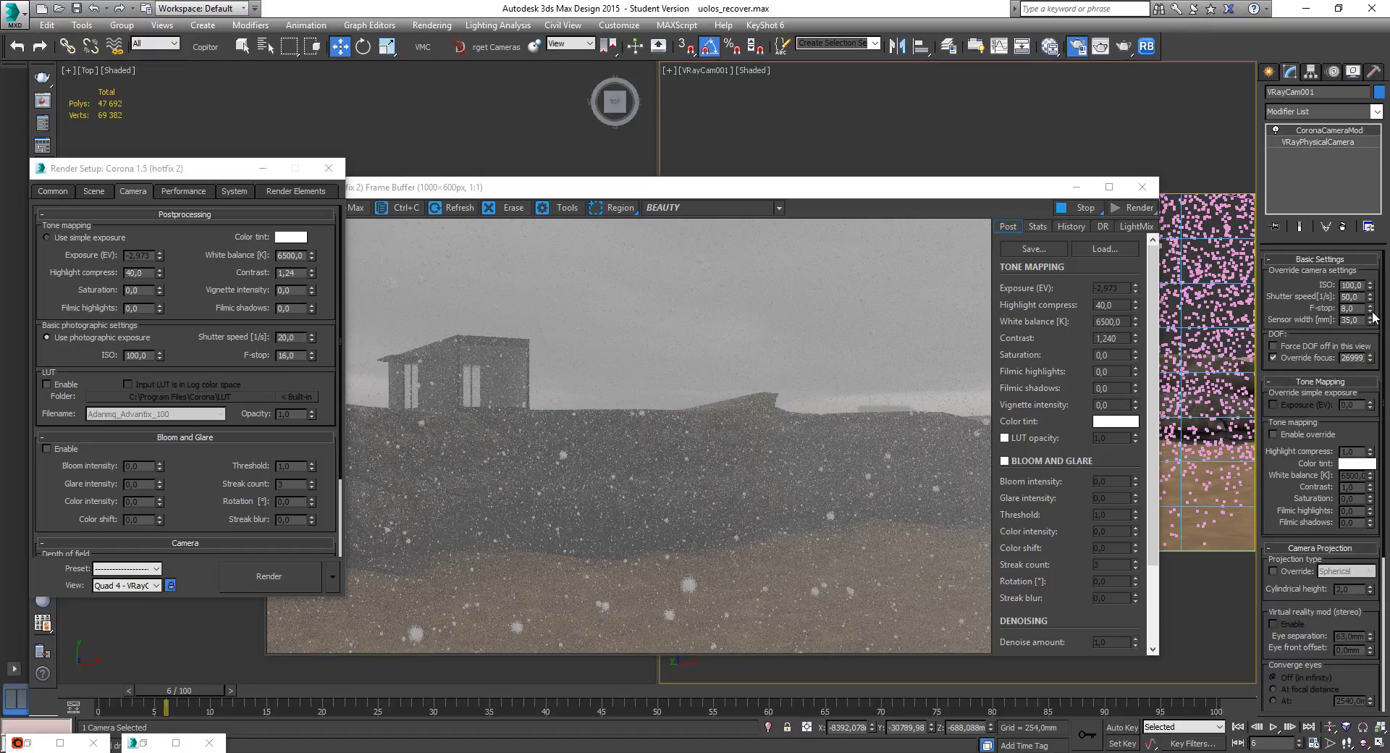
drag(1373, 329, 1373, 320)
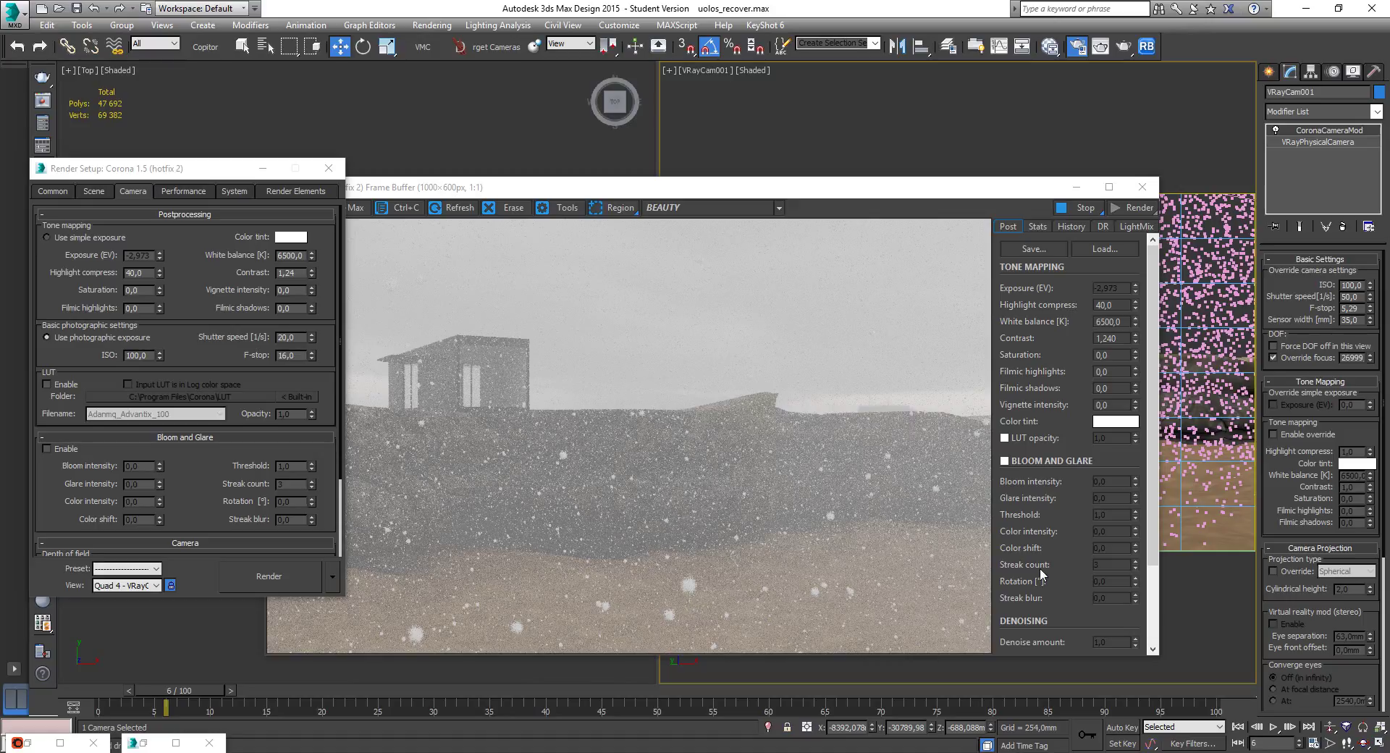
double_click(1351, 309)
text(2)
key(Return)
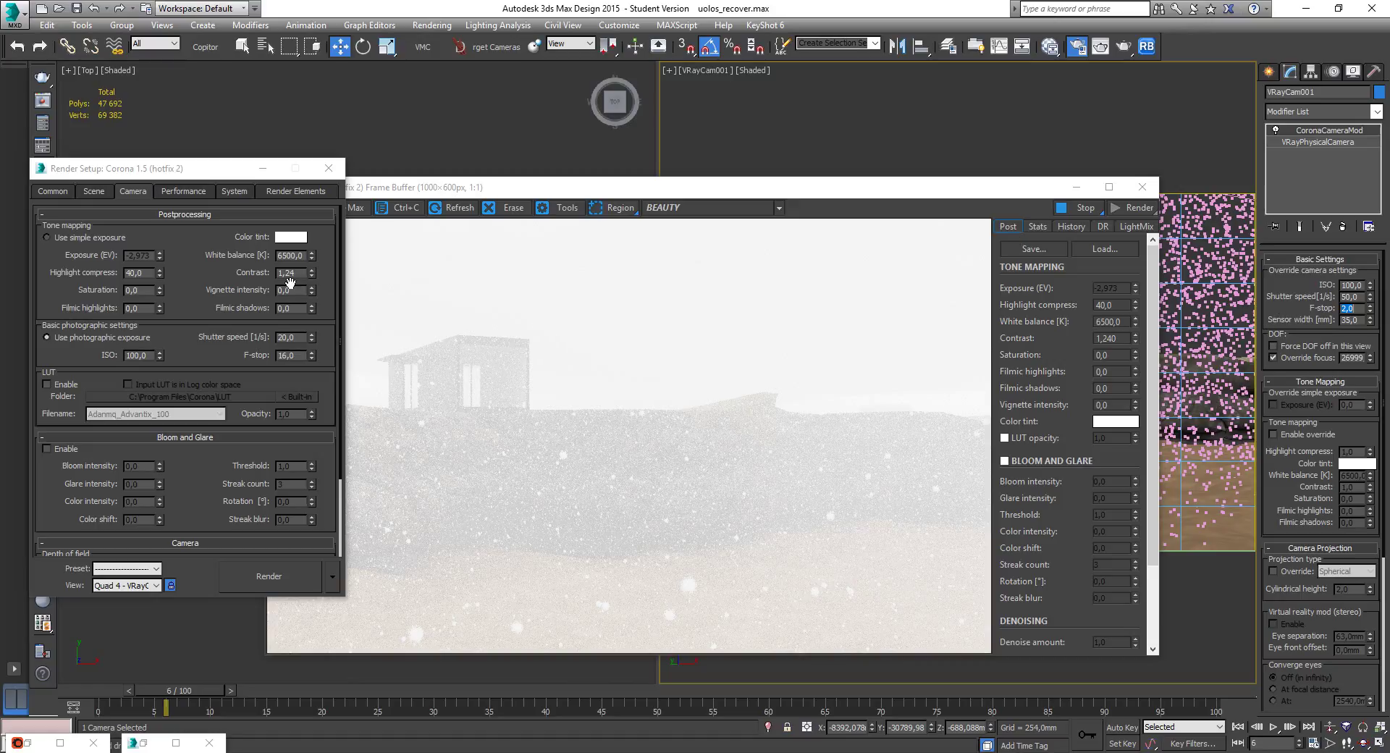
Set the ISO in Corona's basic photographic settings to 20 and reposition the frame buffer to keep the camera settings accessible.
click(1042, 264)
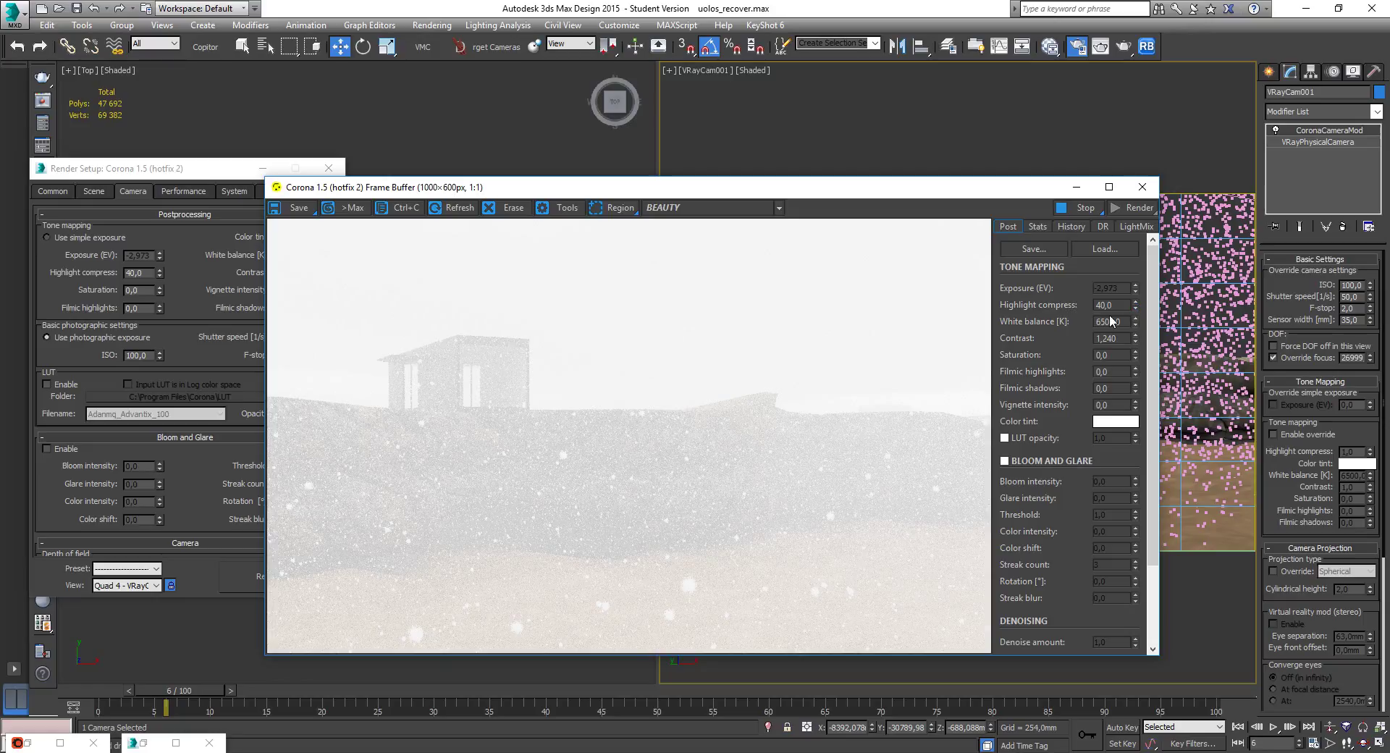
drag(767, 194, 856, 176)
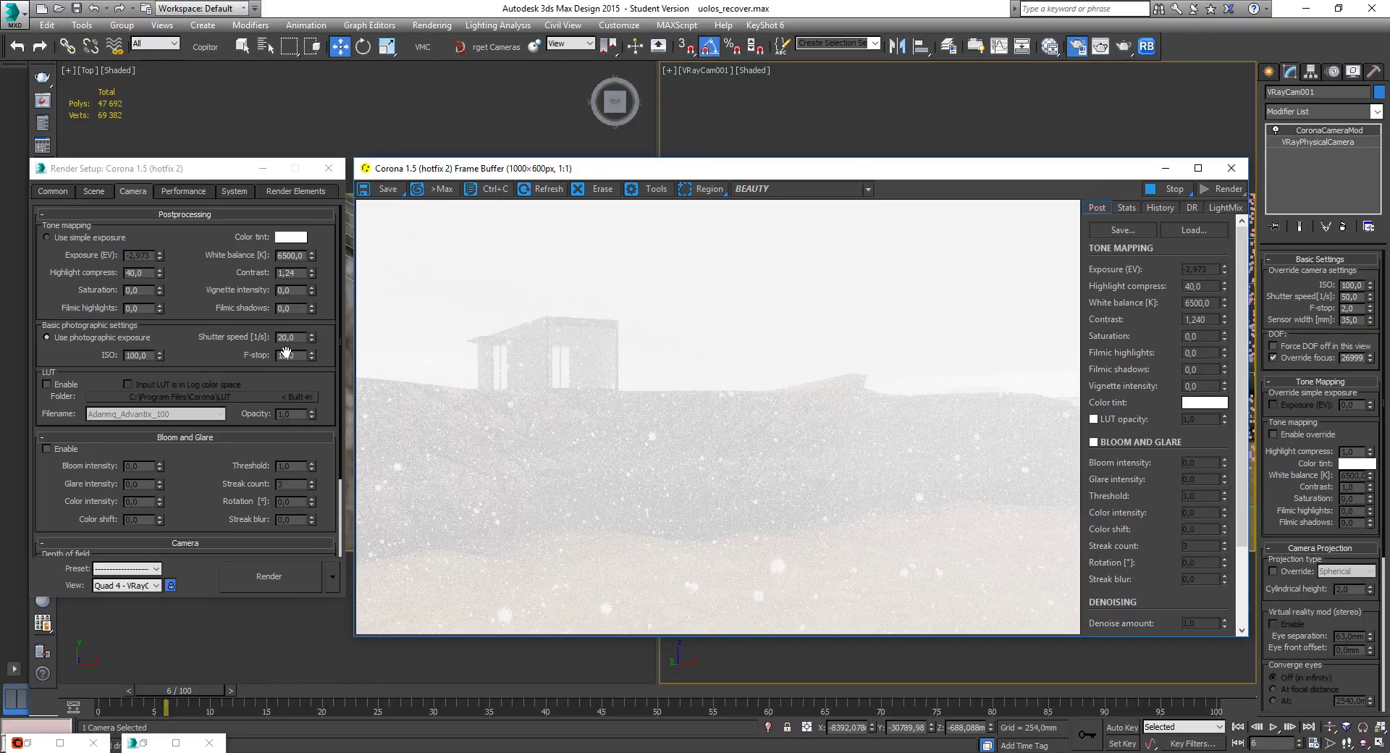
drag(295, 338, 271, 337)
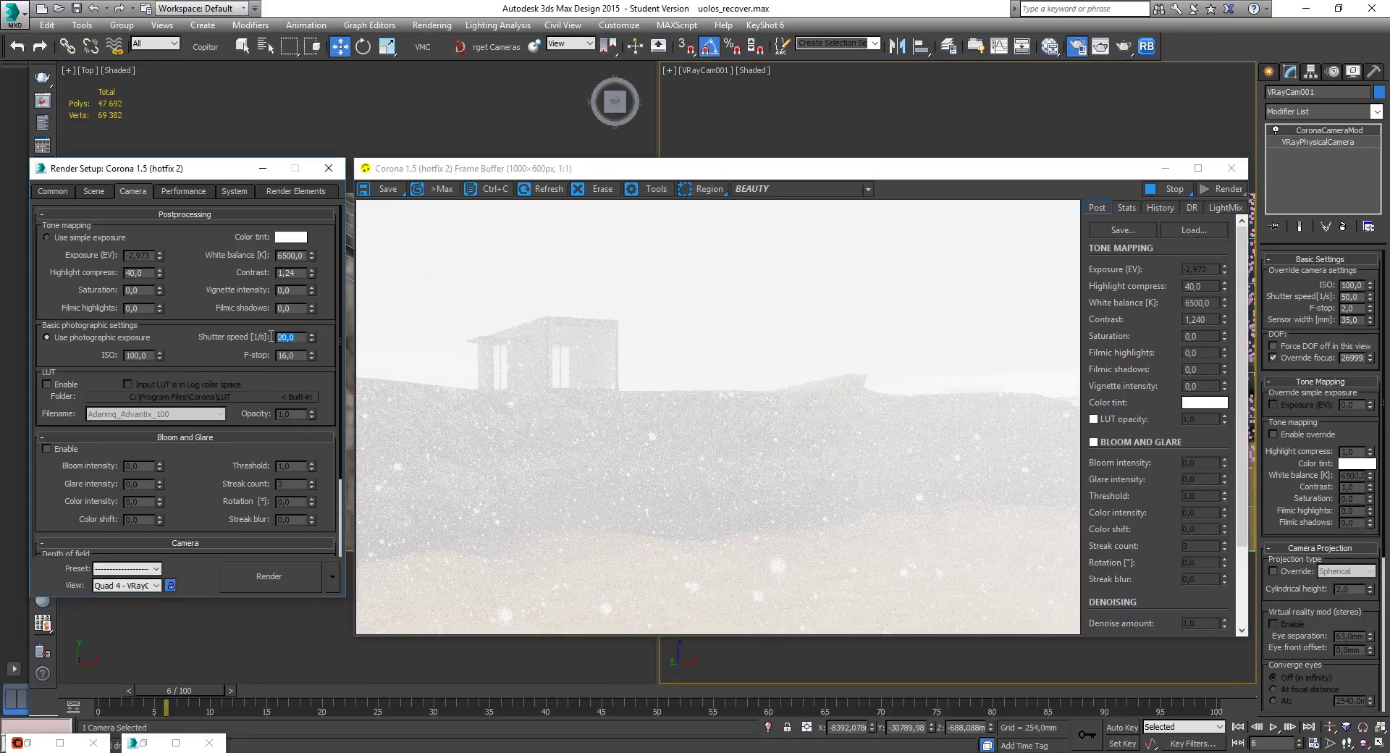
key(Tab)
drag(204, 348, 202, 349)
drag(940, 177, 863, 143)
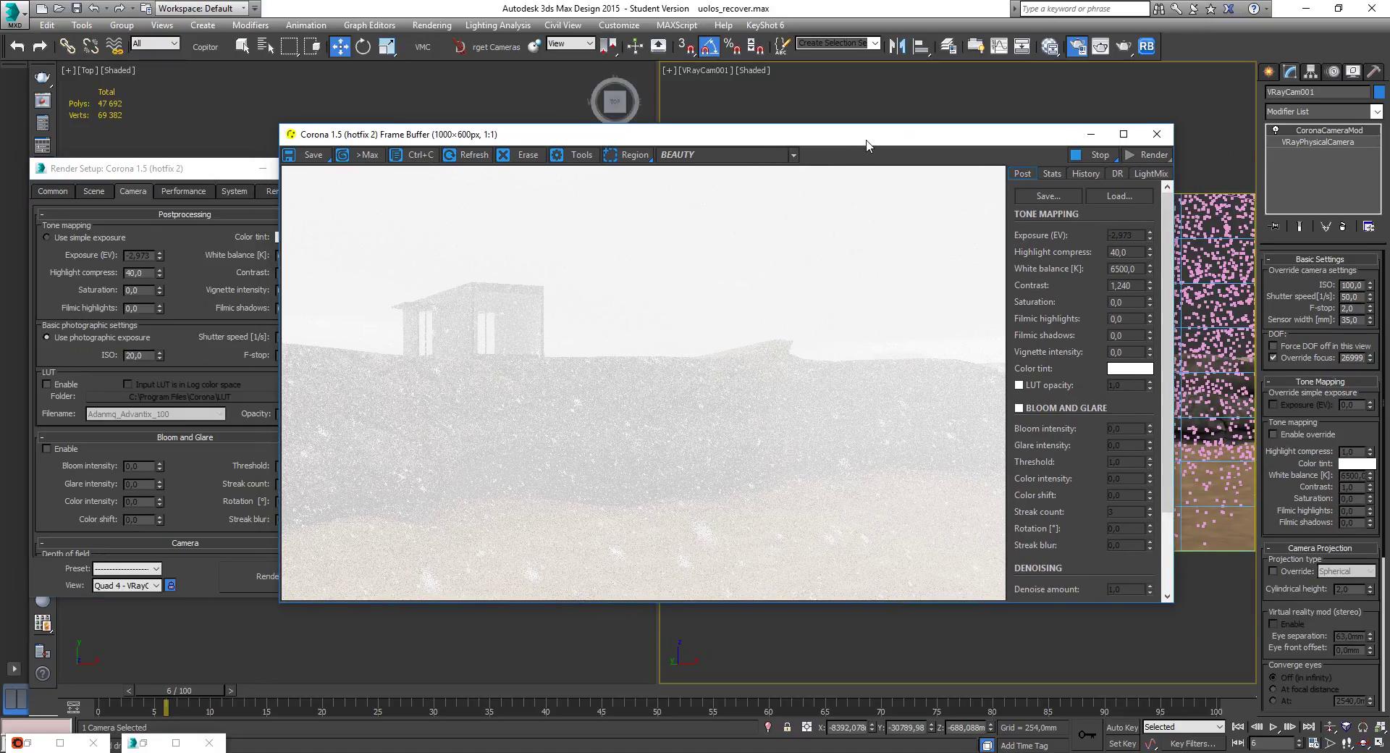
Override the ISO in the CoronaCameraMod modifier, trying 20, 10 and 2 and settling on 5.
click(1351, 286)
text(20)
key(Return)
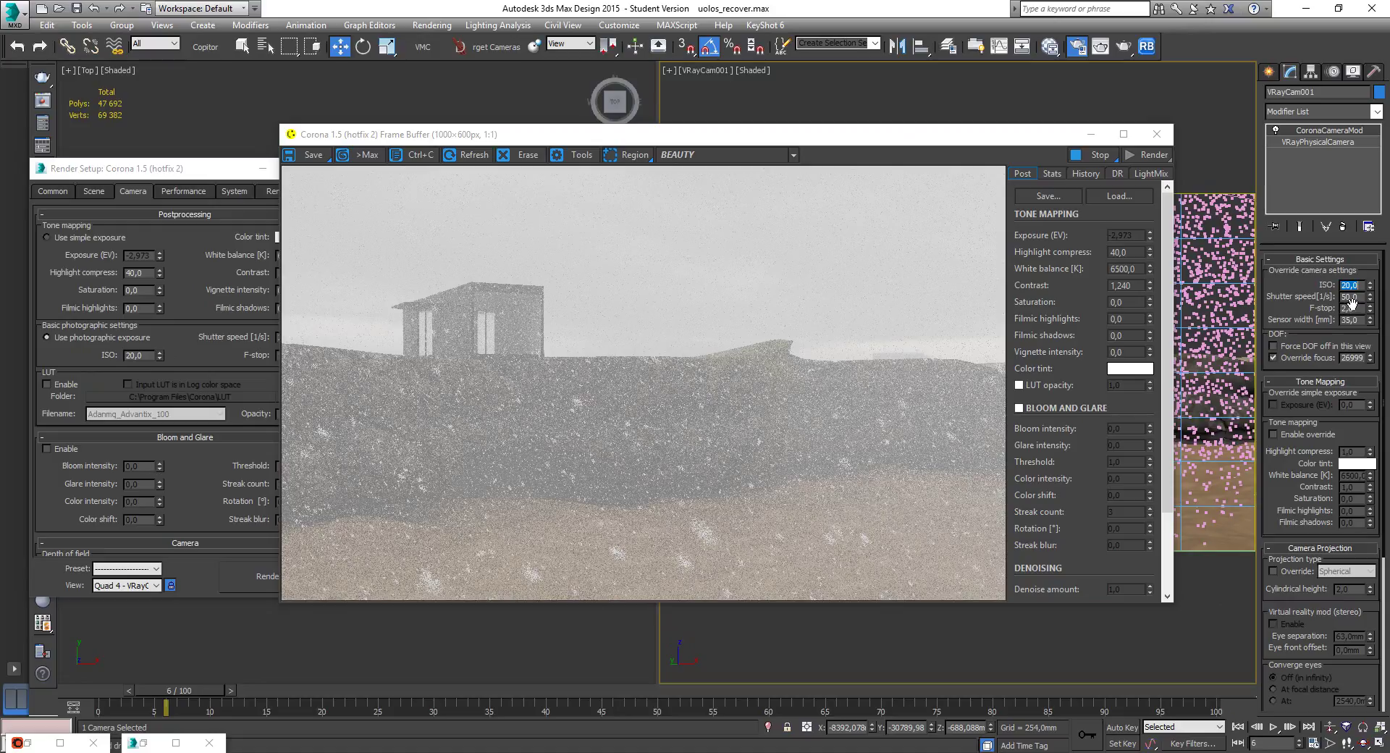
text(10)
key(Return)
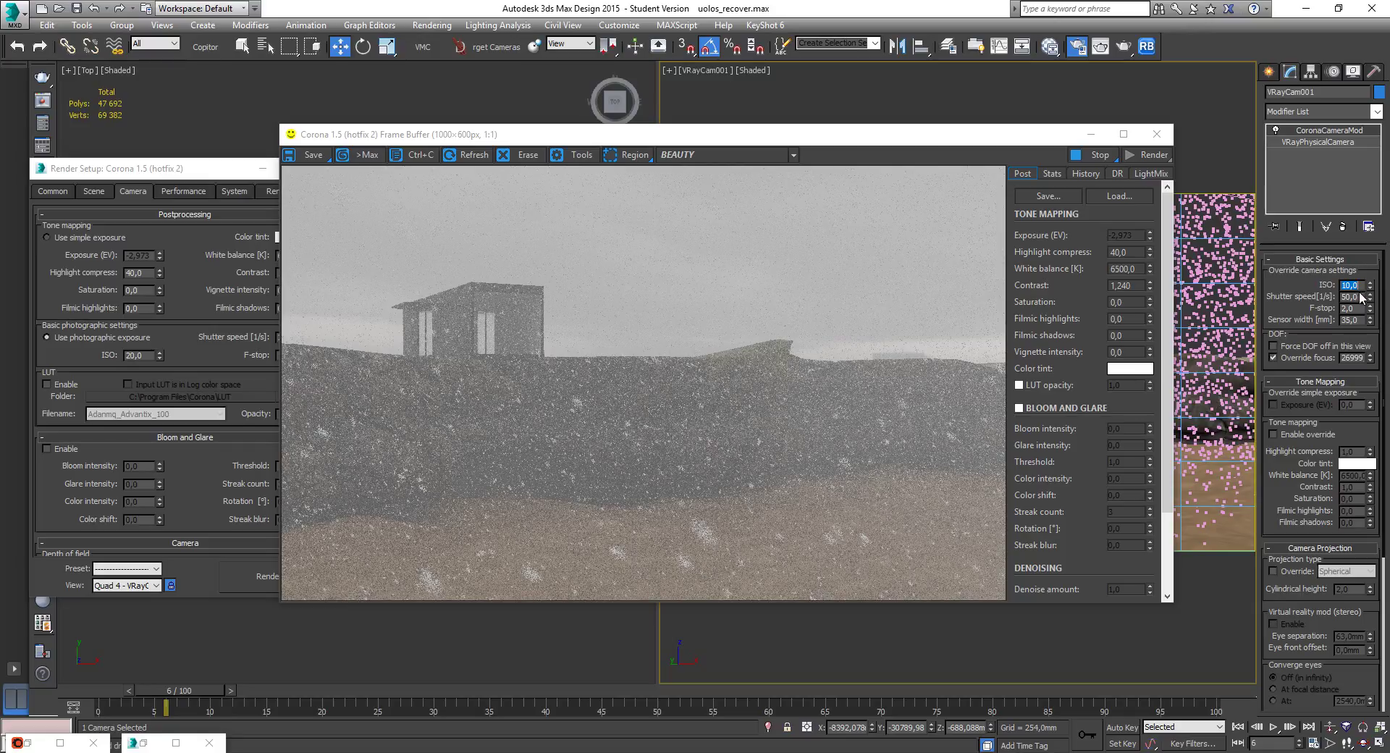
text(2)
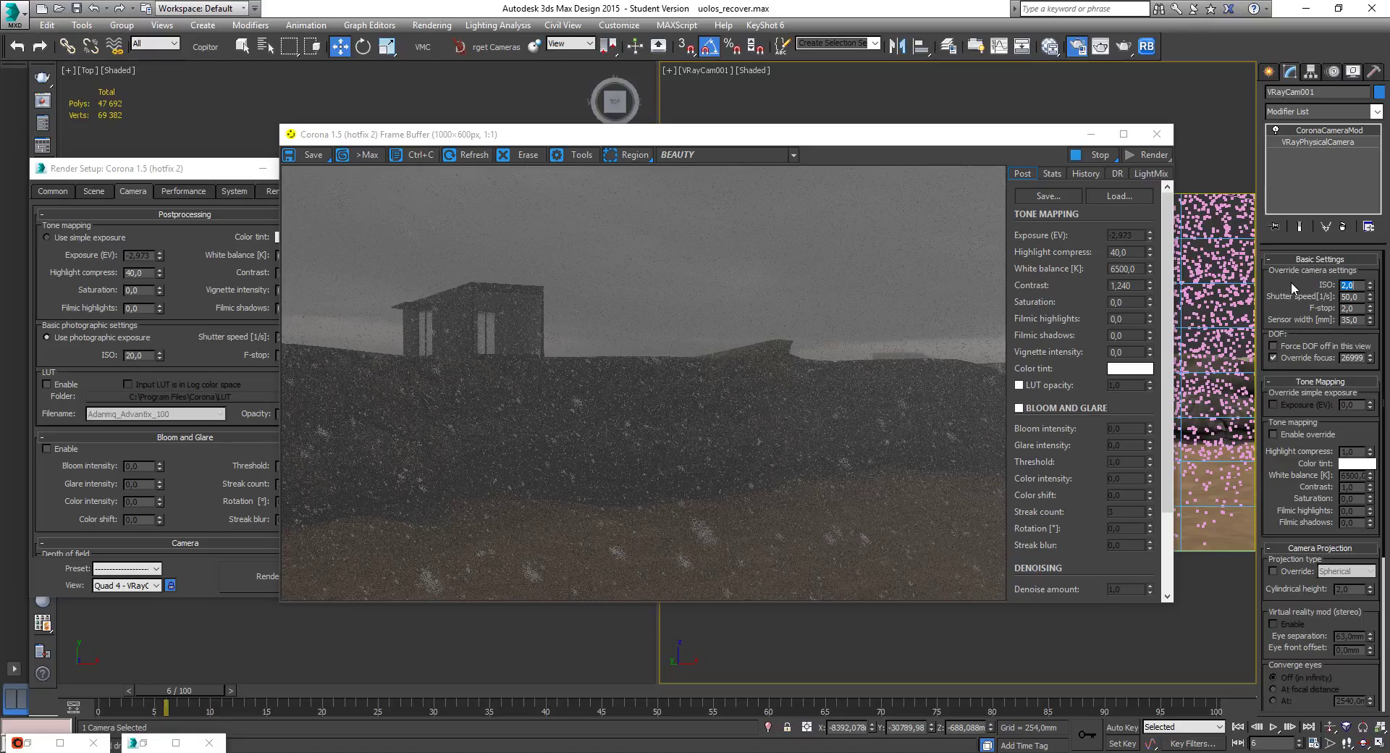
text(5)
key(Return)
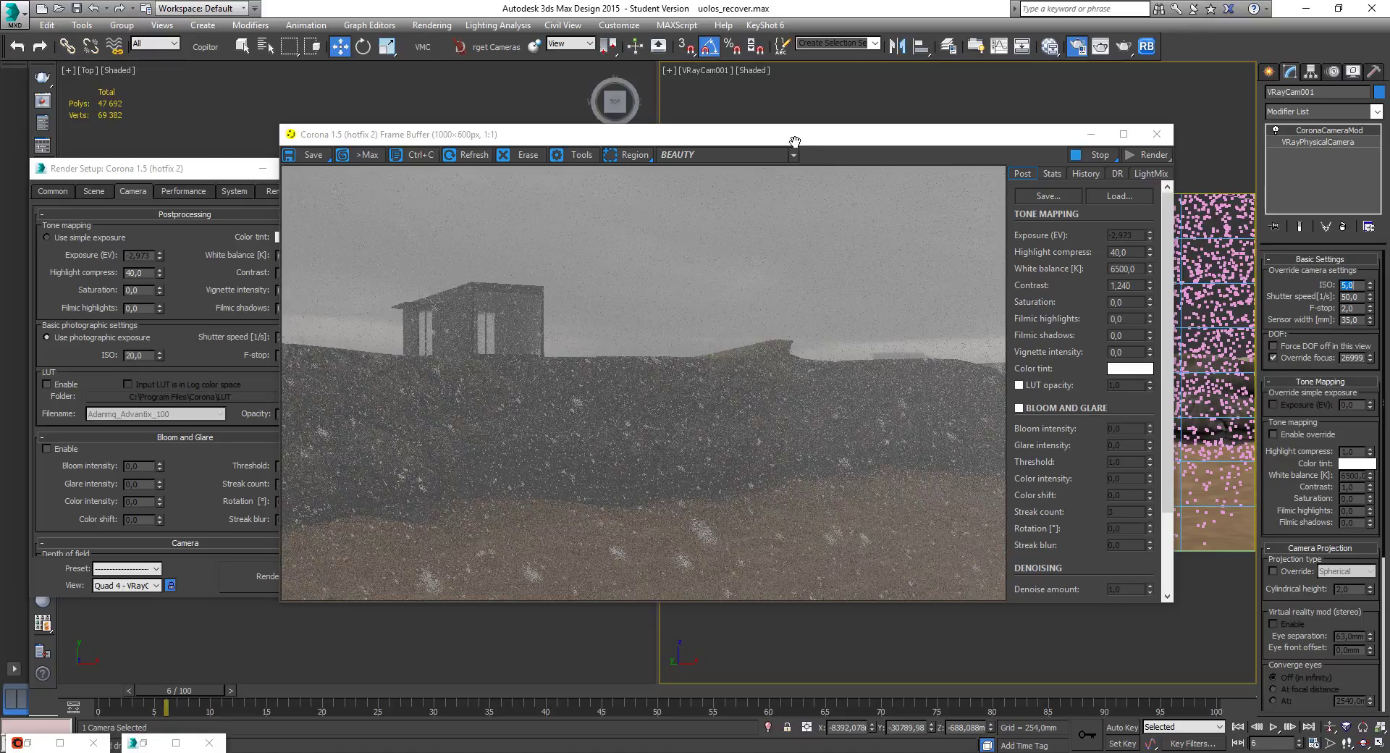
Move the frame buffer off the camera view, select the Corona Scatter object and enable its scattering.
drag(797, 135, 425, 217)
click(380, 352)
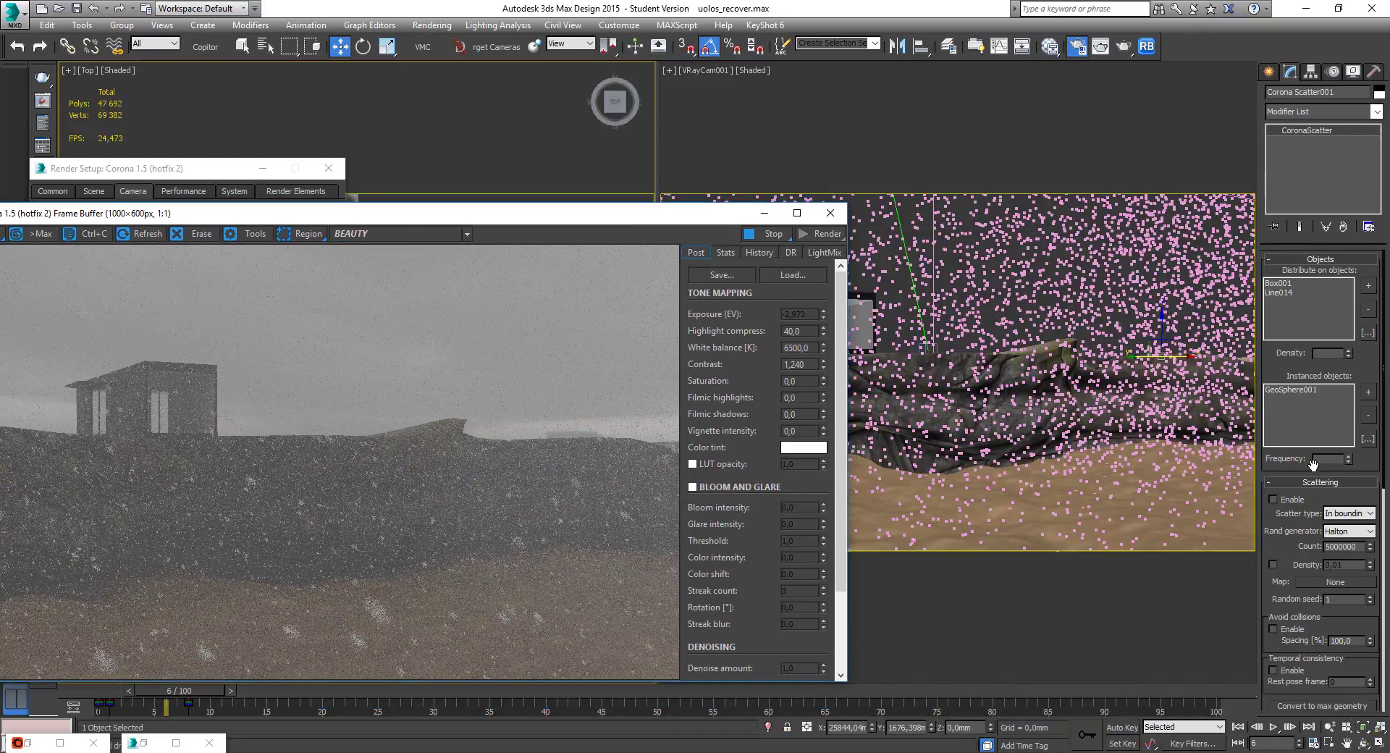
click(1288, 501)
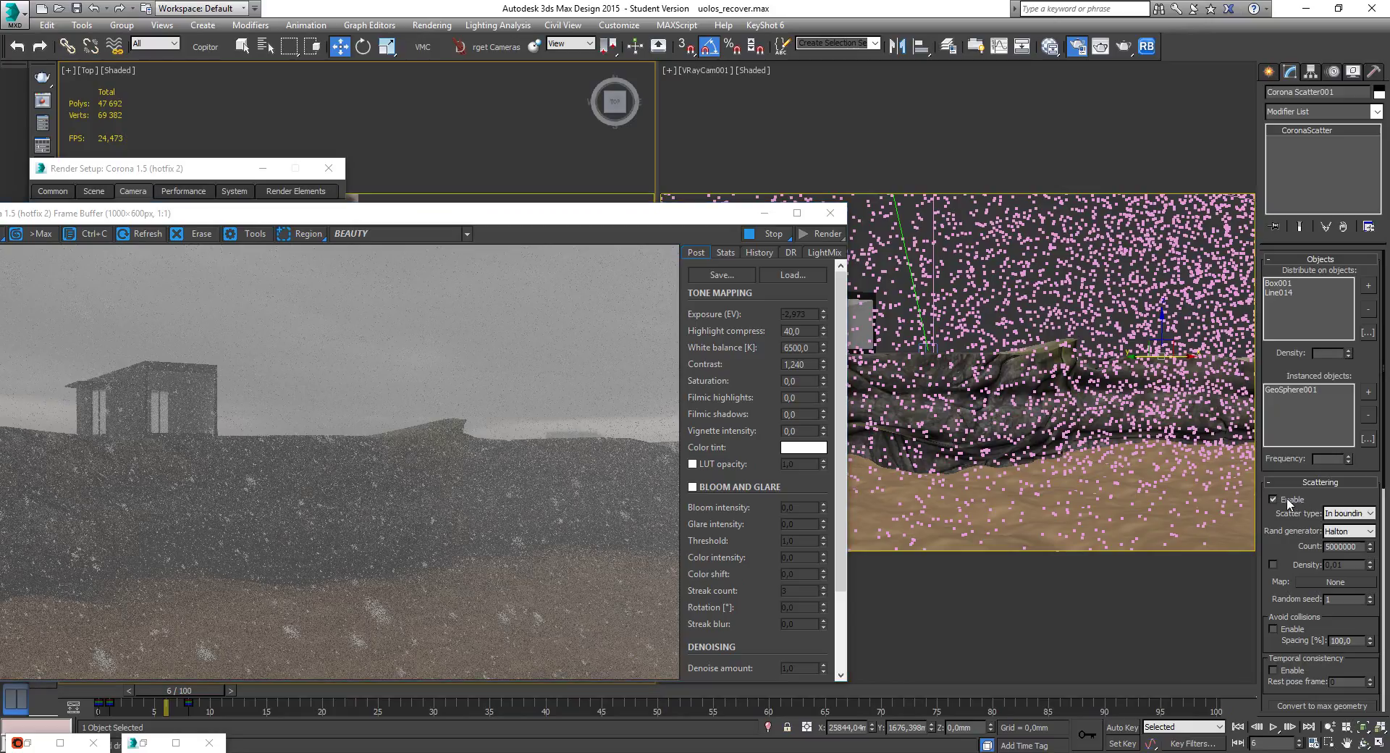